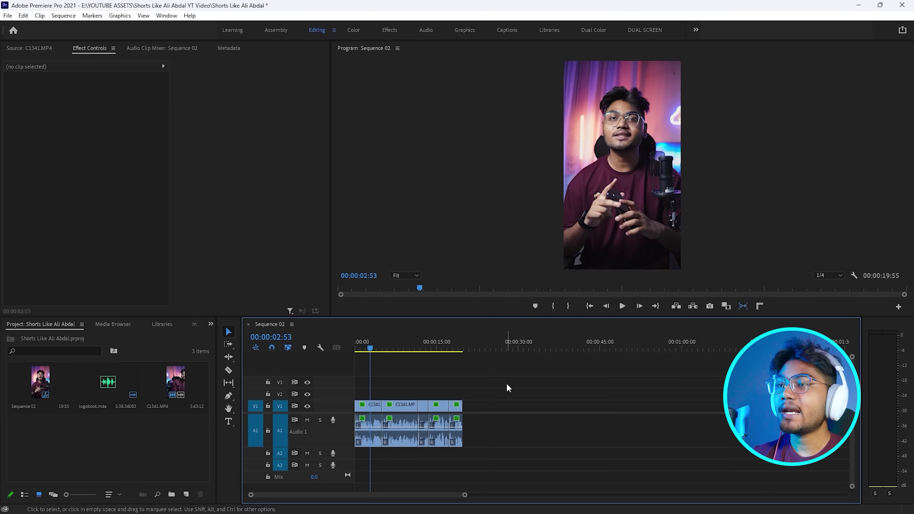
Replace all clips in Sequence 02 with a linked After Effects composition, saving the new project as "Ae 1"
drag(533, 371, 360, 442)
right_click(405, 419)
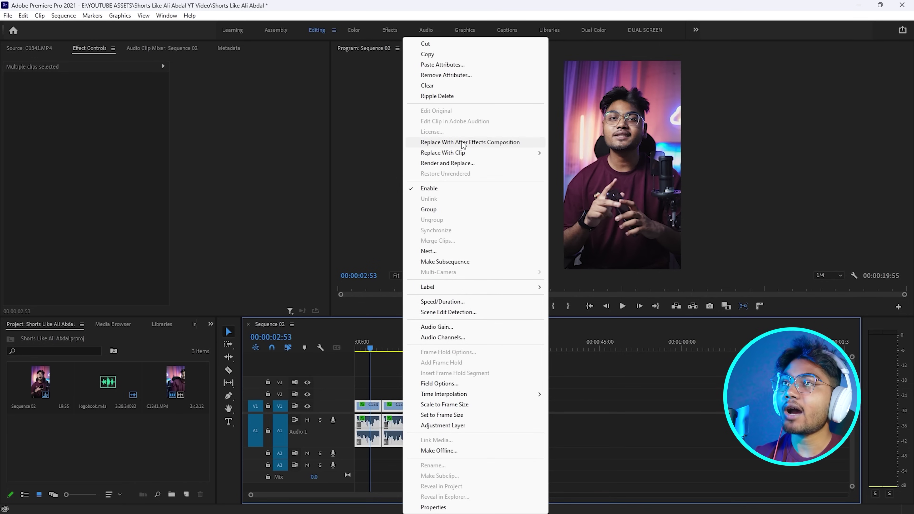
click(482, 142)
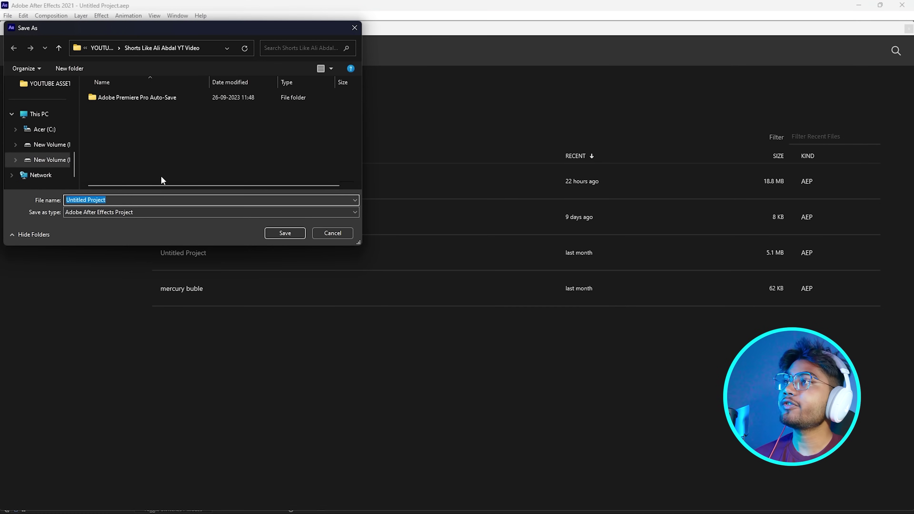
key(BackSpace)
text(Ae 1)
key(Return)
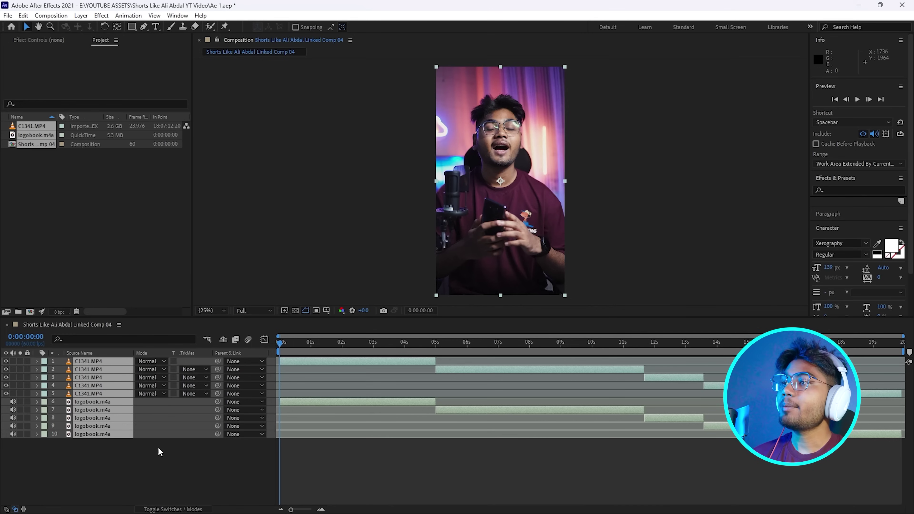
Scrub through the composition, clear the layer selection and duplicate the first C1341.MP4 video layer
drag(307, 342, 865, 385)
key(Home)
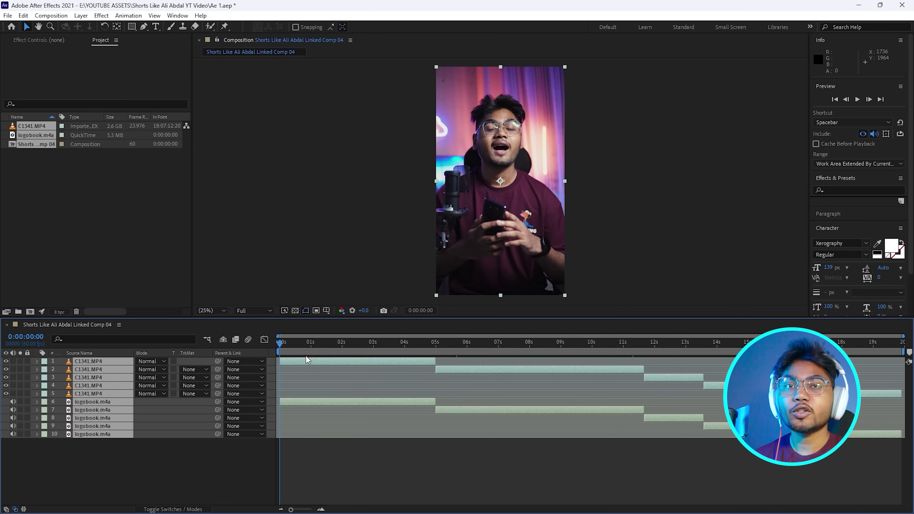
key(ctrl+shift+a)
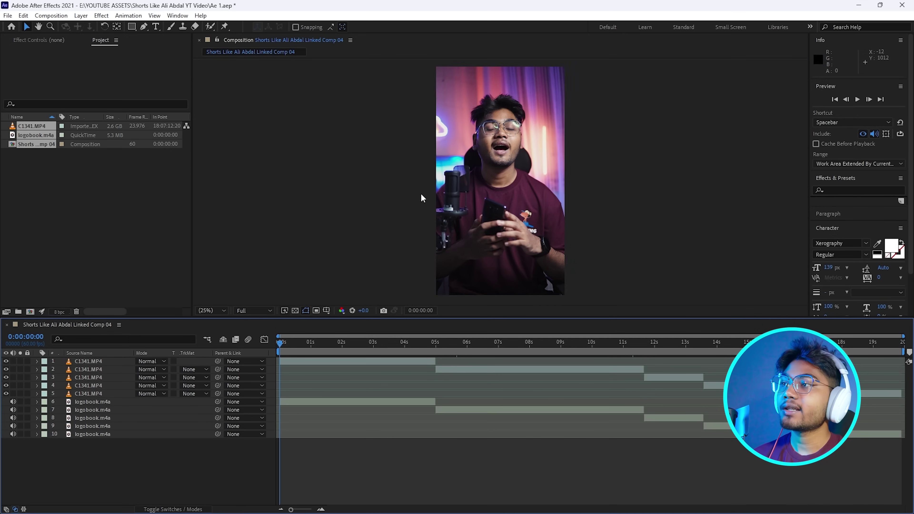
click(86, 361)
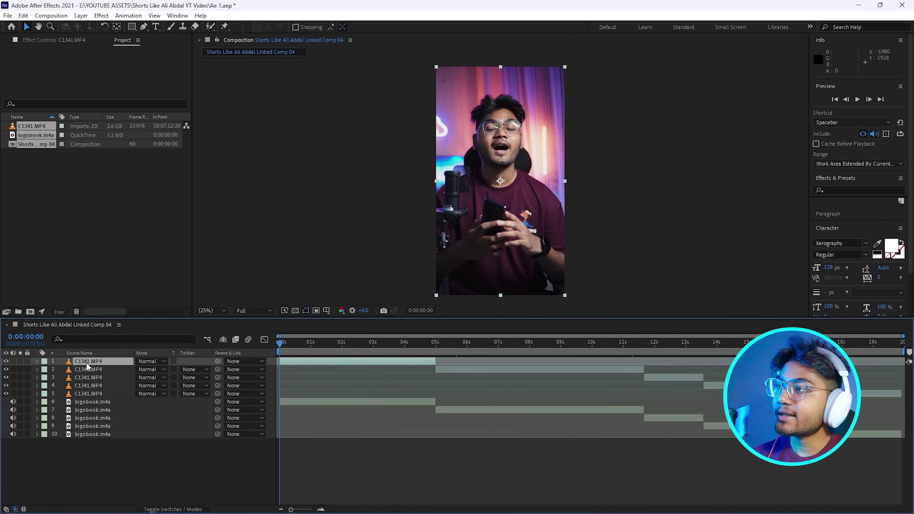
key(ctrl+d)
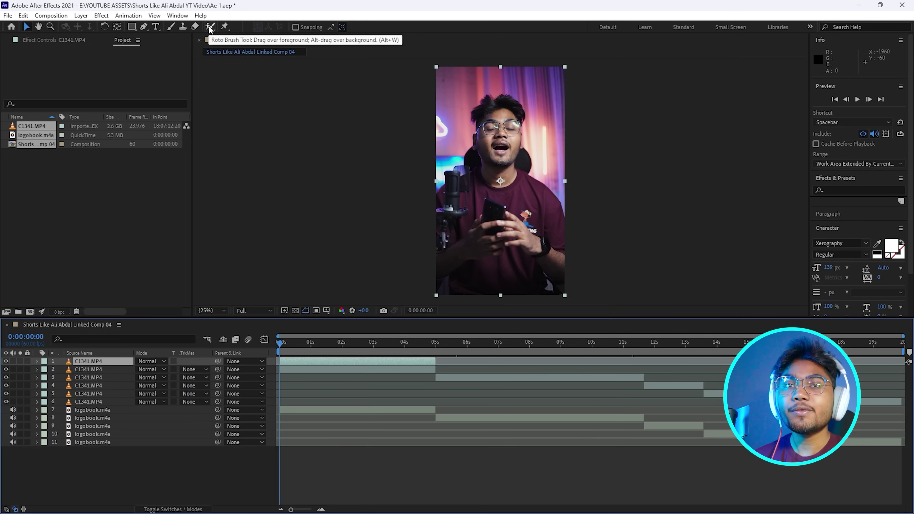
Set the composition's frame rate to 23.976 frames per second
click(50, 15)
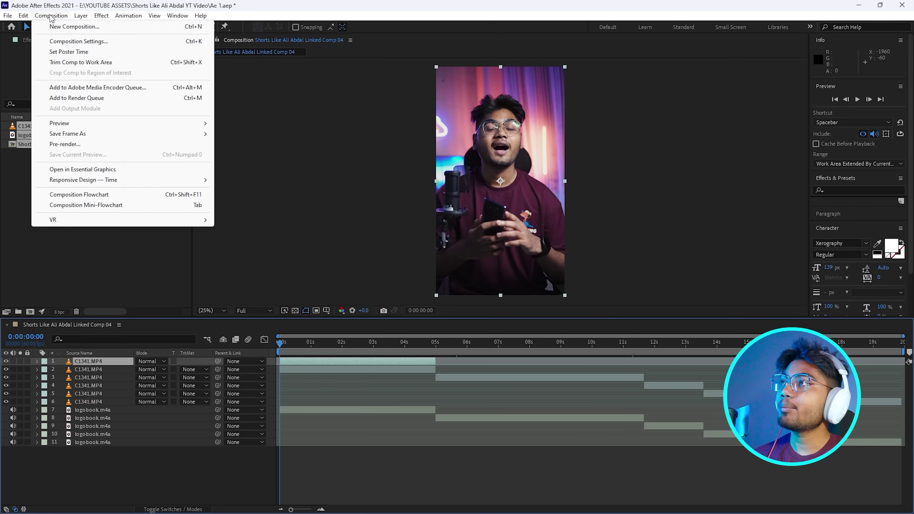
click(89, 42)
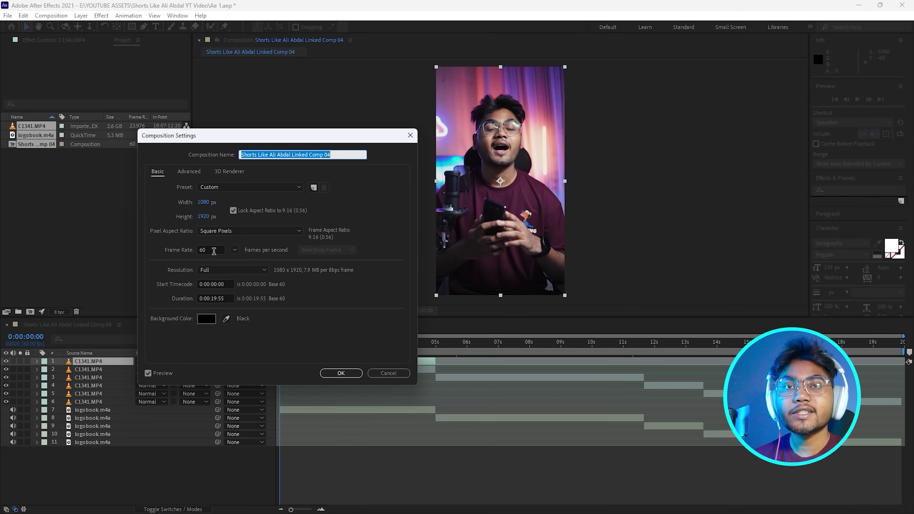
click(200, 251)
key(BackSpace)
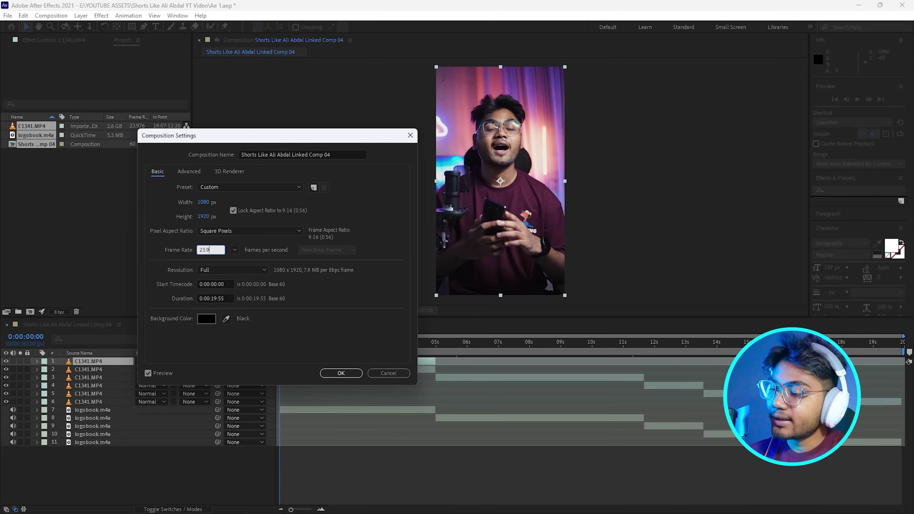
key(Return)
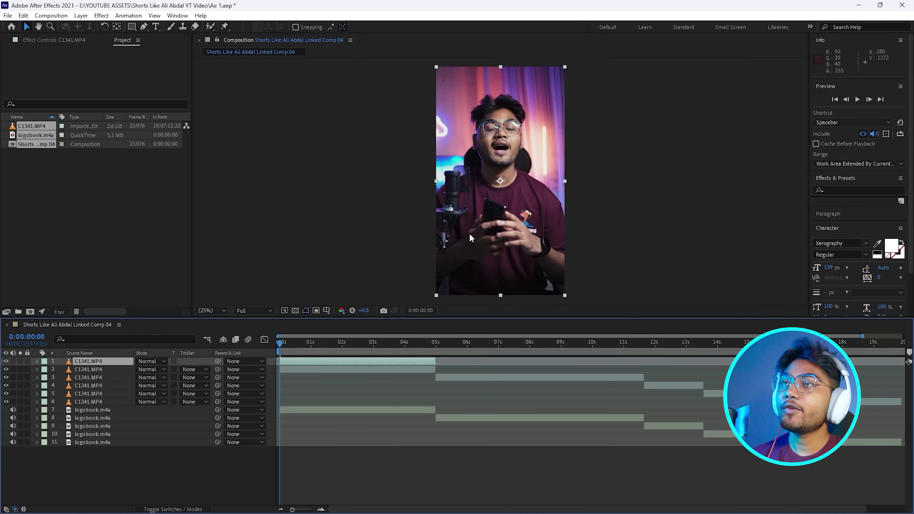
Open the top C1341.MP4 layer for rotoscoping and paint over the man with the Roto Brush to select him as foreground
double_click(514, 163)
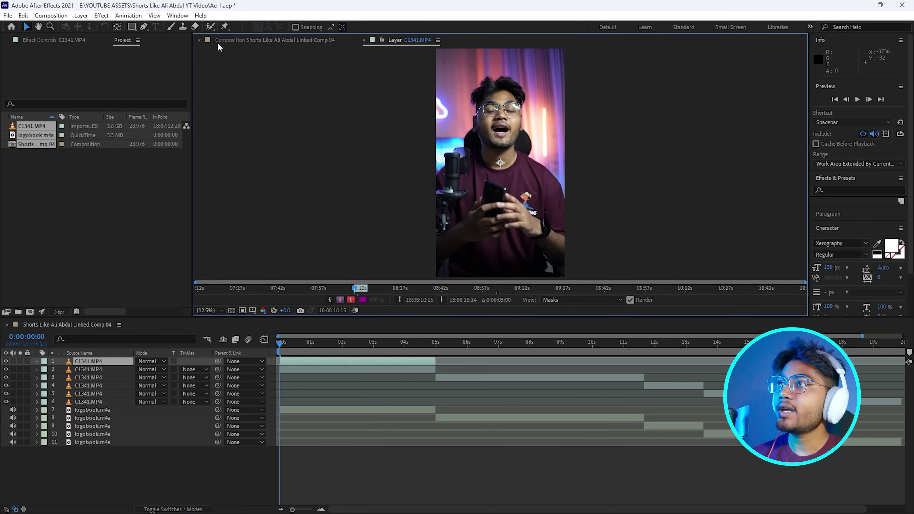
click(210, 26)
mouse_move(557, 223)
mouse_down()
mouse_move(504, 140)
mouse_move(505, 94)
mouse_move(487, 95)
mouse_move(479, 145)
mouse_move(444, 179)
mouse_up()
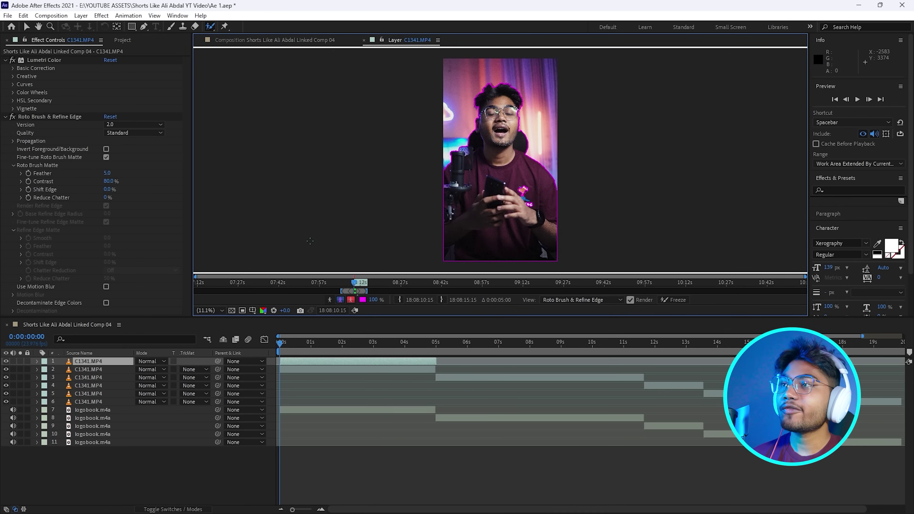
Refine the Roto Brush selection around the man's head, subtracting the background beside the glasses, and return to the full-frame view
click(214, 311)
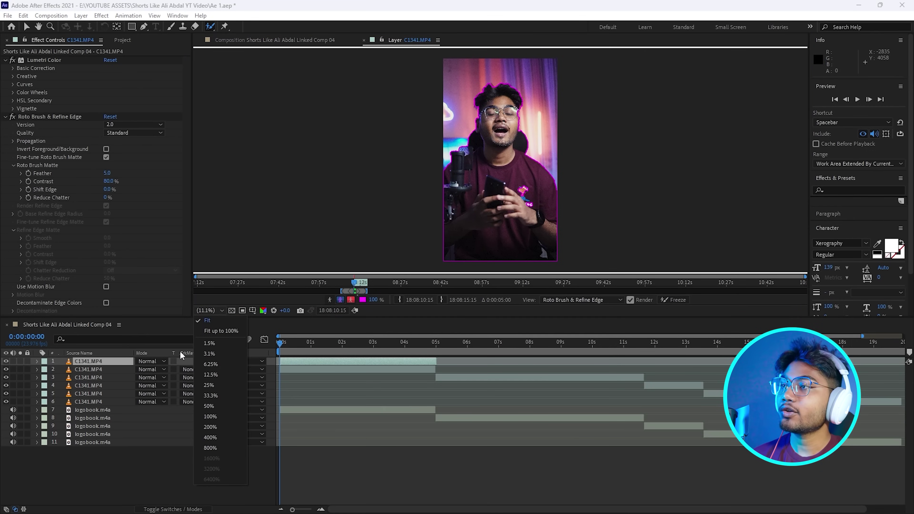
click(210, 406)
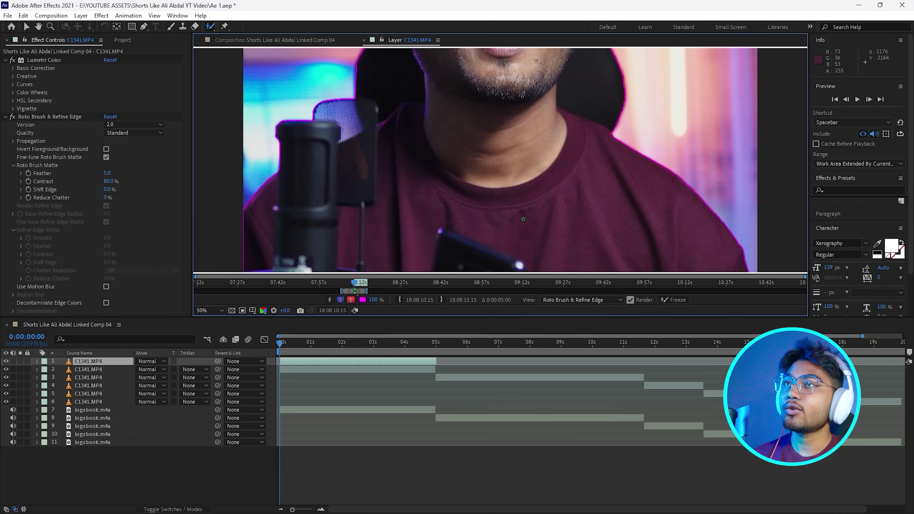
key(h)
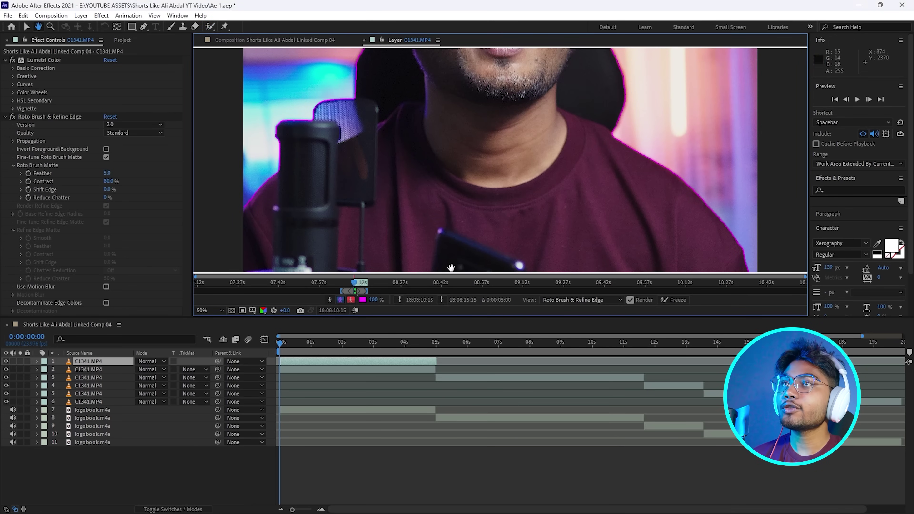
mouse_move(563, 102)
mouse_down()
mouse_move(588, 147)
mouse_move(563, 202)
mouse_move(561, 174)
mouse_up()
key(alt+w)
drag(586, 209, 568, 184)
drag(389, 140, 471, 156)
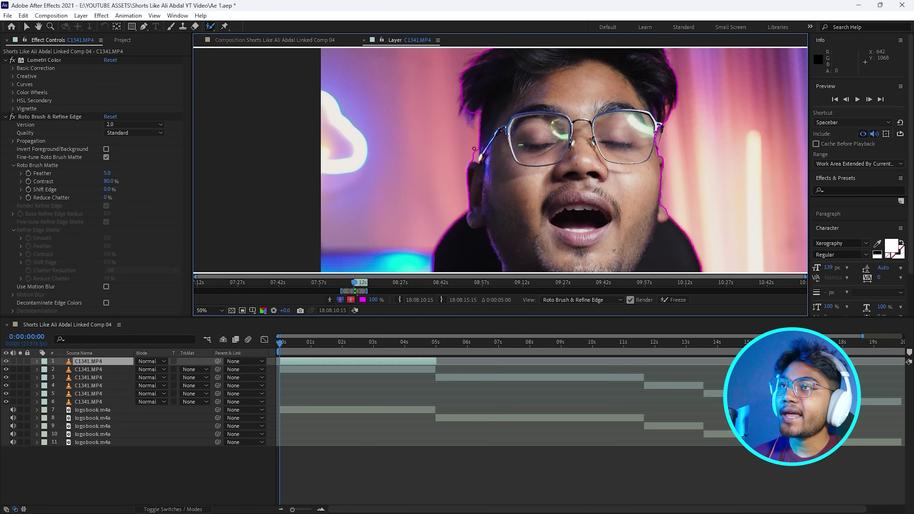
drag(474, 149, 465, 155)
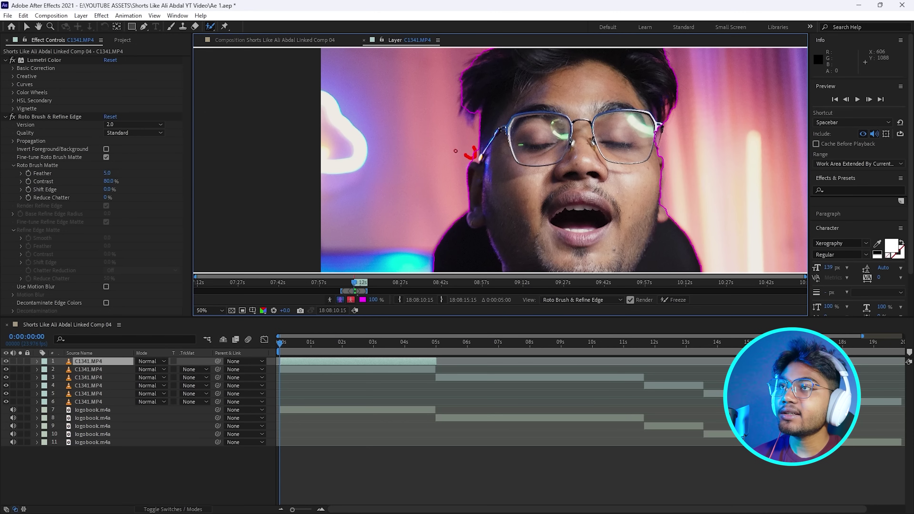
click(208, 311)
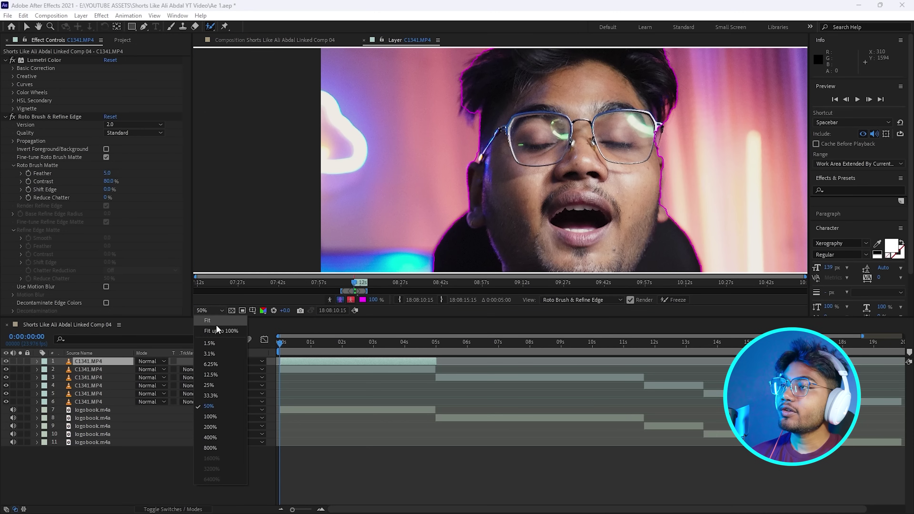
click(214, 321)
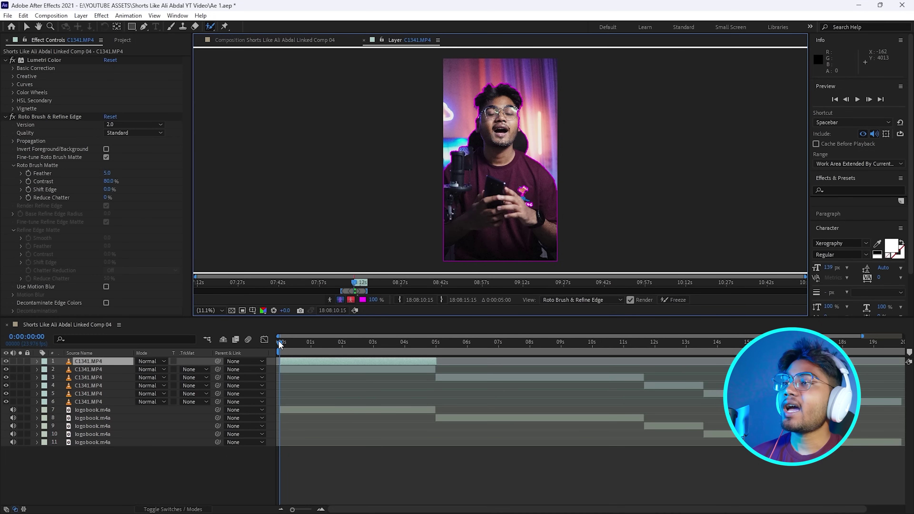
Propagate the Roto Brush selection to the end of the first clip and freeze it
drag(279, 344, 434, 428)
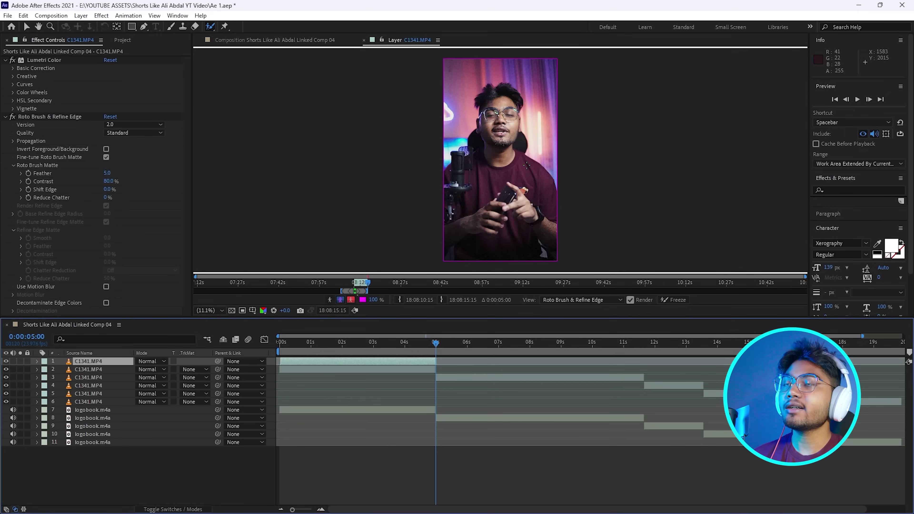
key(Page_Up)
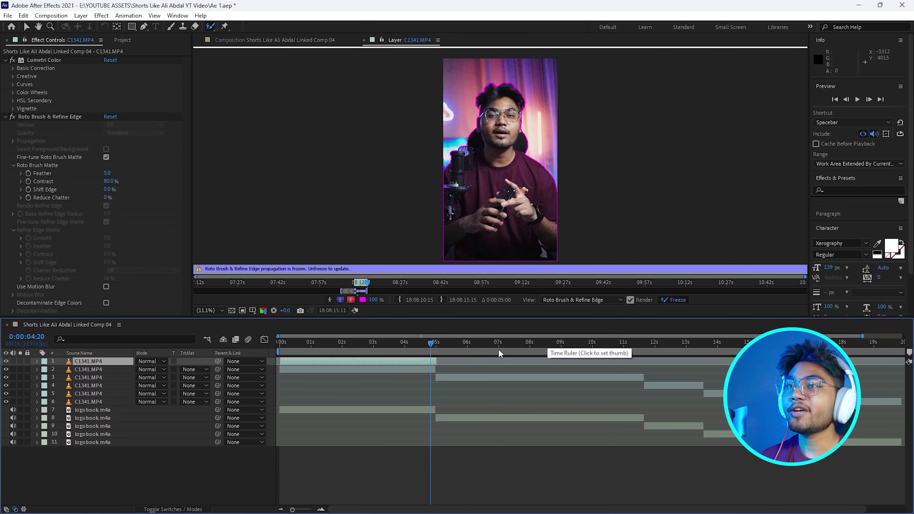
In the composition, hide the original clip below the cutout to check the matte and set the preview resolution to Quarter
click(267, 39)
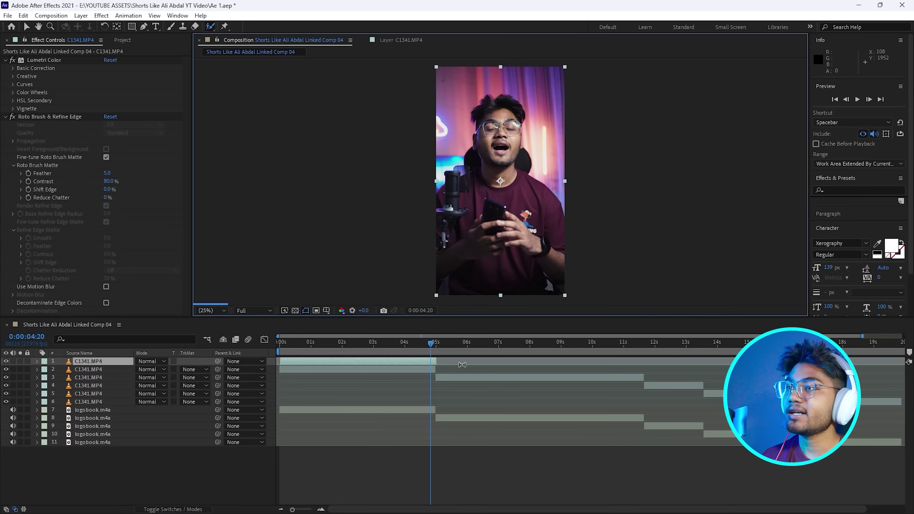
click(339, 341)
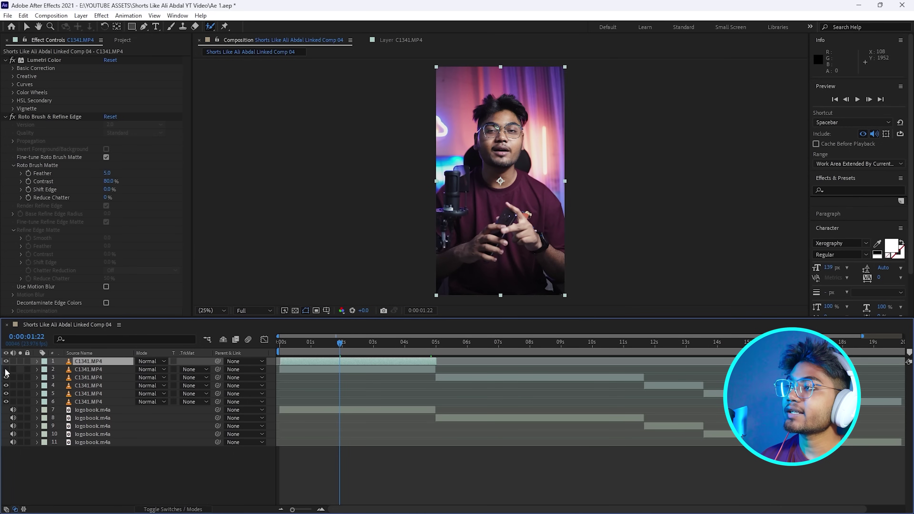
click(6, 369)
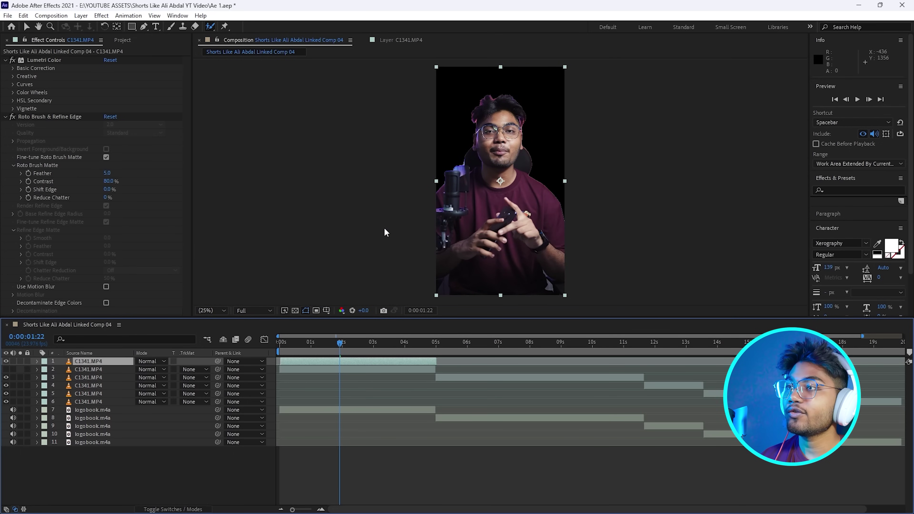
click(252, 311)
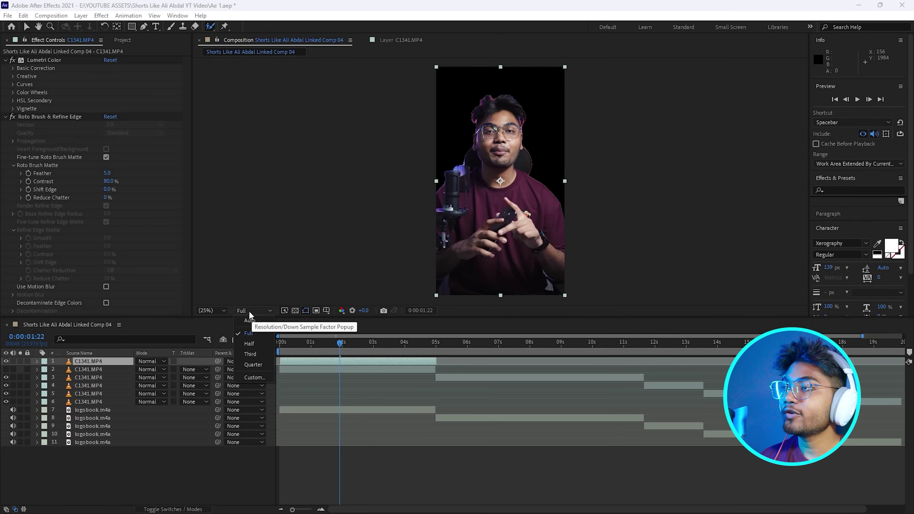
click(251, 364)
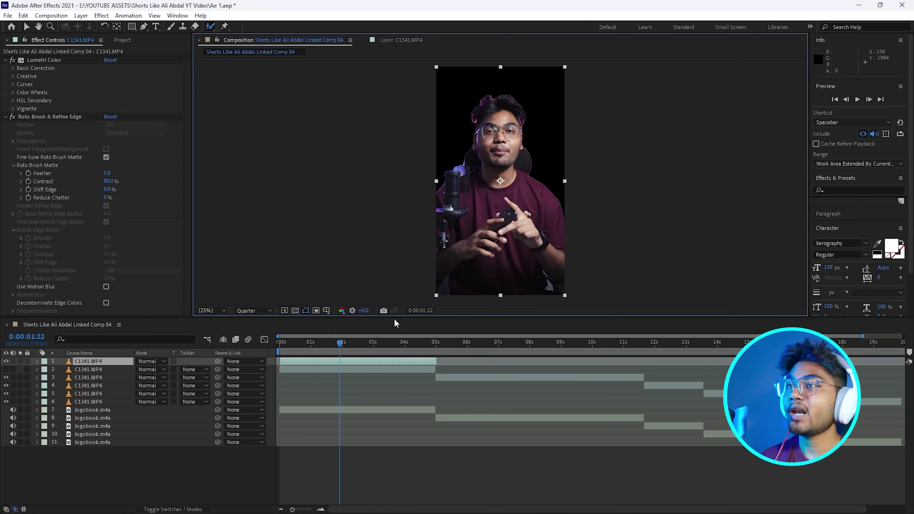
drag(340, 343, 321, 342)
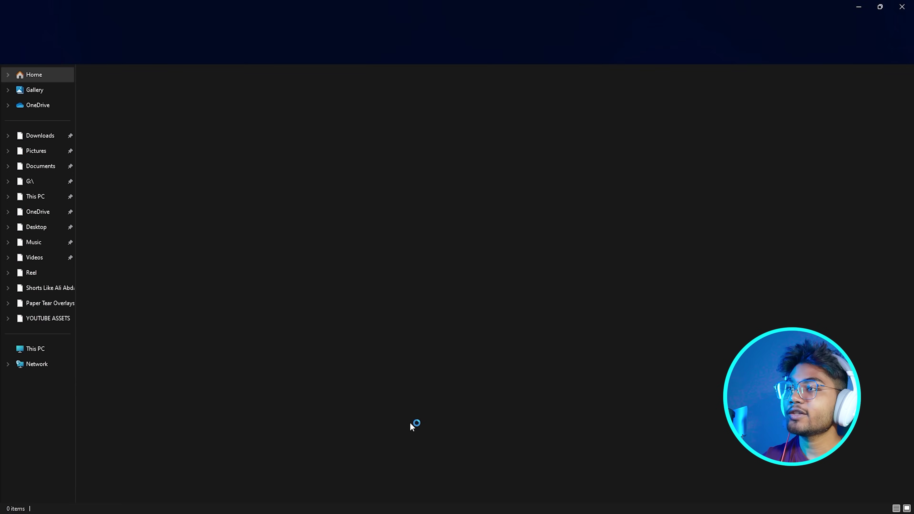
Import Paper Tear 15 from the Paper Tear Overlays folder, place it directly below the cutout layer and preview it
click(51, 304)
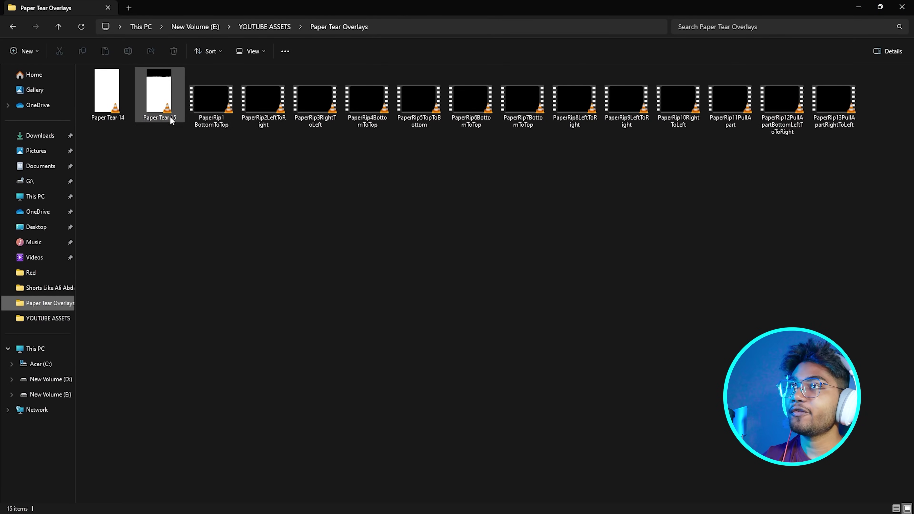
drag(418, 256, 120, 221)
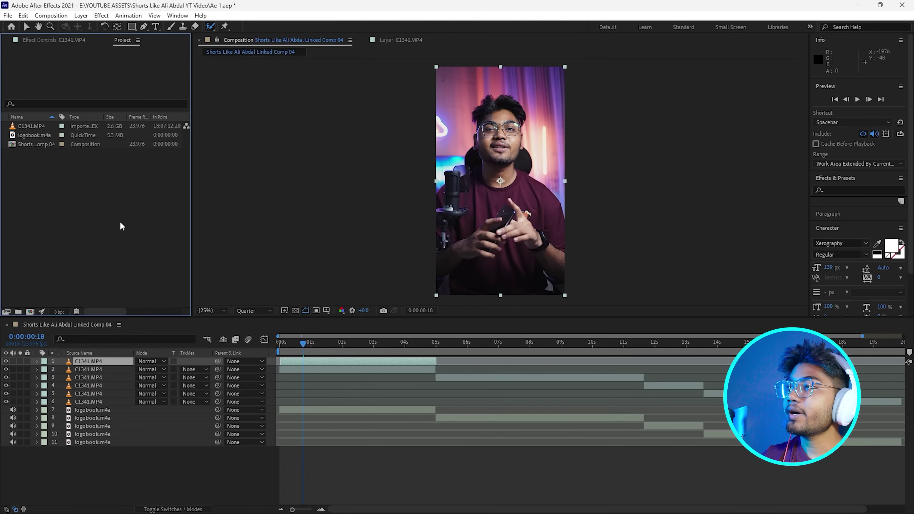
drag(48, 146, 90, 364)
key(space)
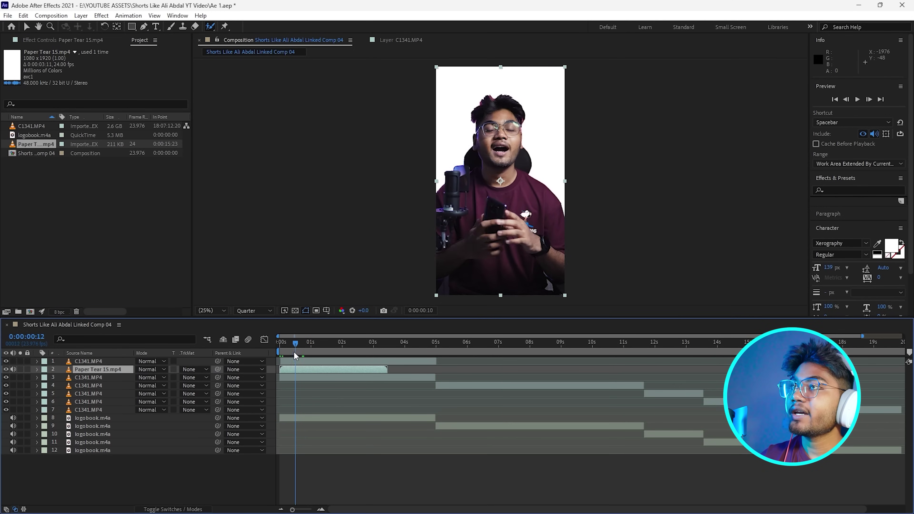
key(space)
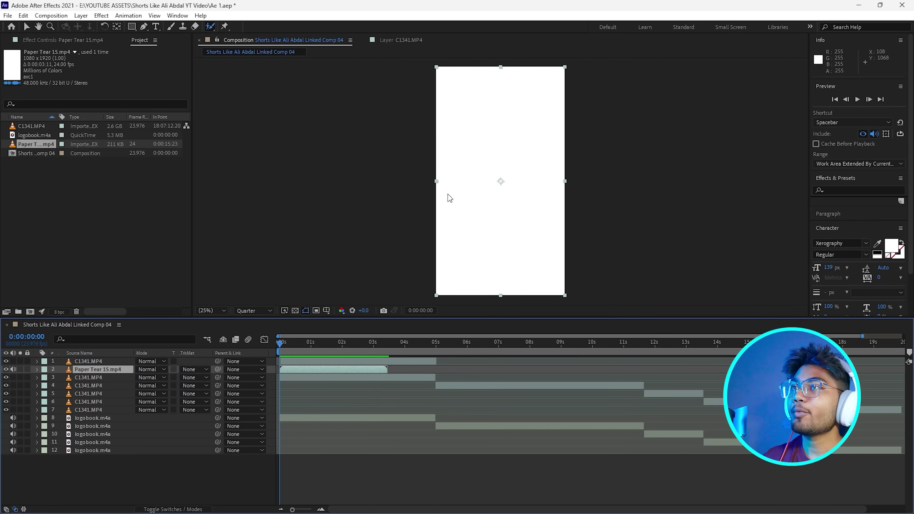
key(space)
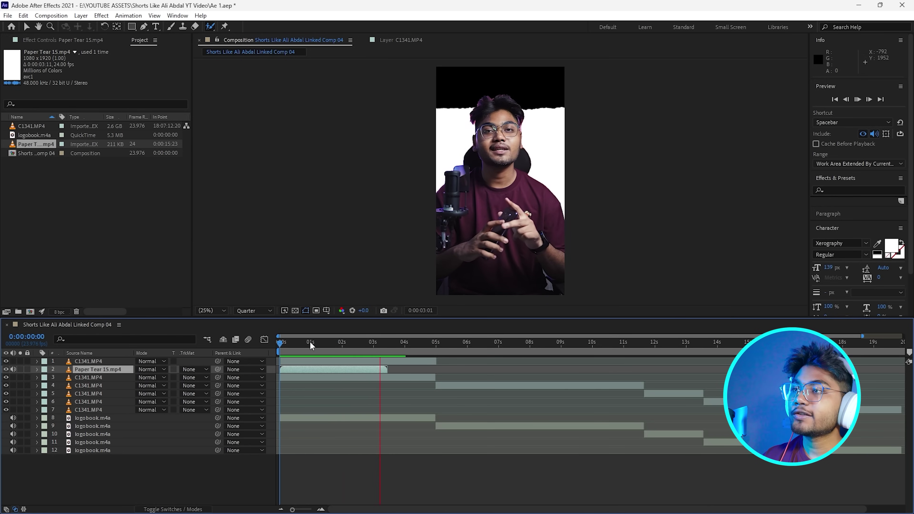
Enable time remapping on the Paper Tear 15 layer, pull its end keyframe in to about half a second and preview the faster tear
click(294, 342)
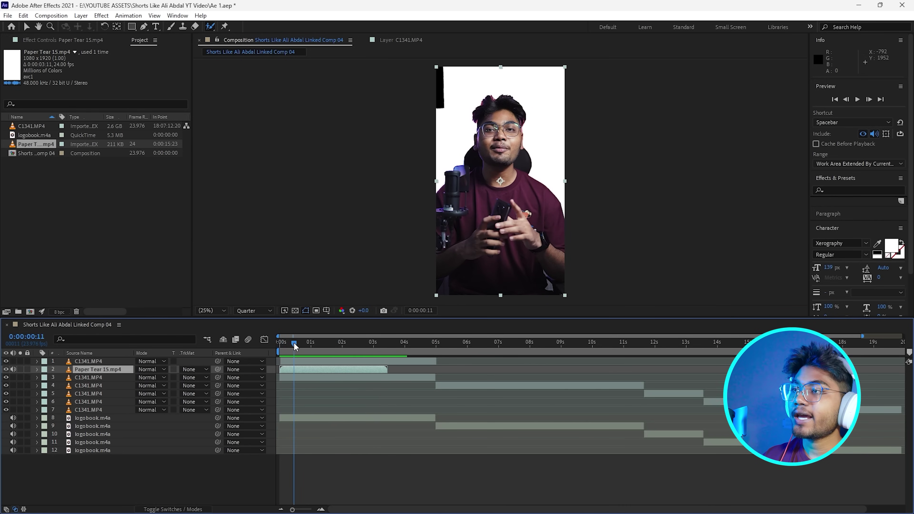
right_click(300, 369)
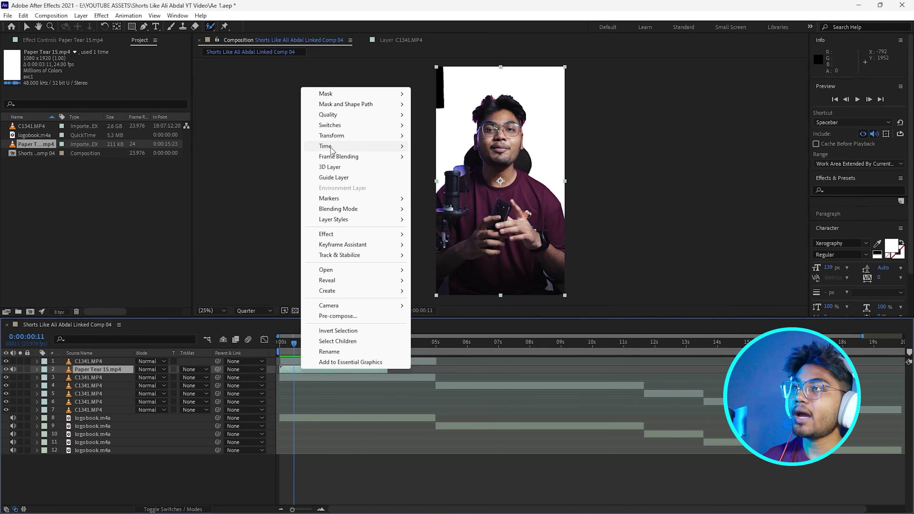
mouse_move(331, 150)
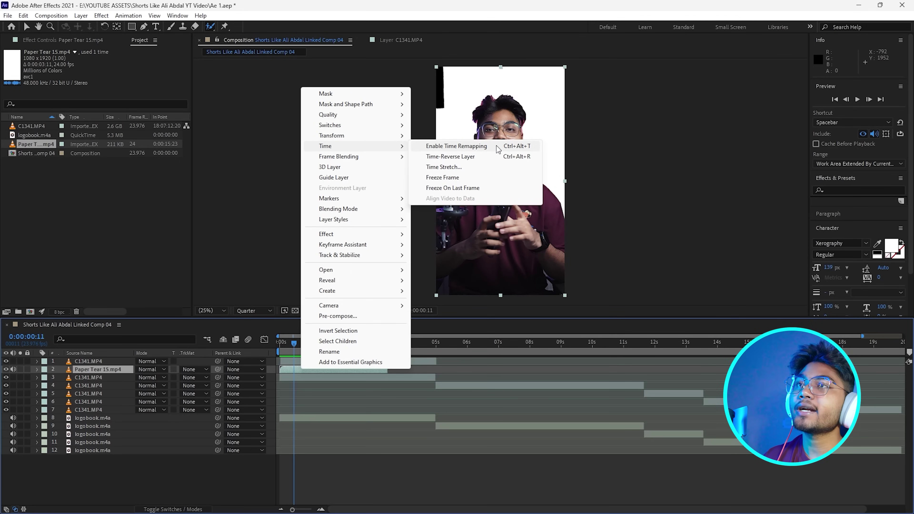
click(516, 146)
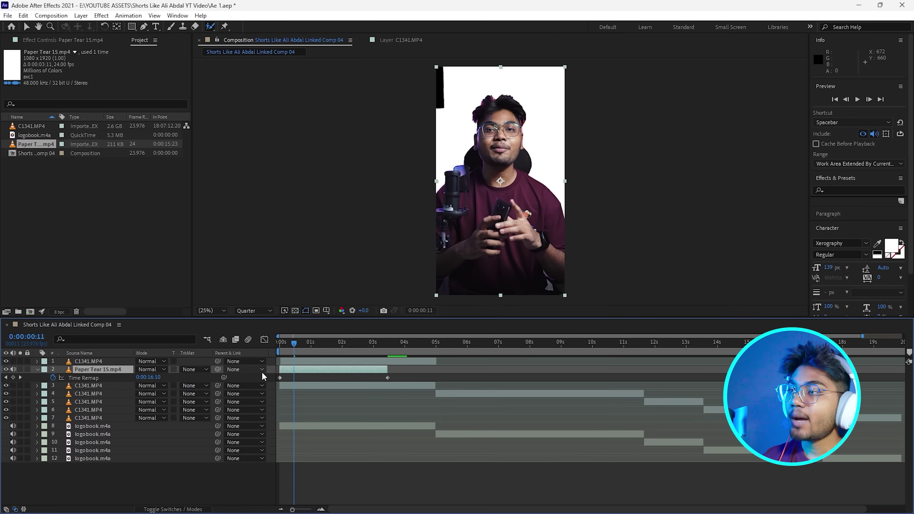
drag(387, 377, 311, 379)
click(283, 343)
key(space)
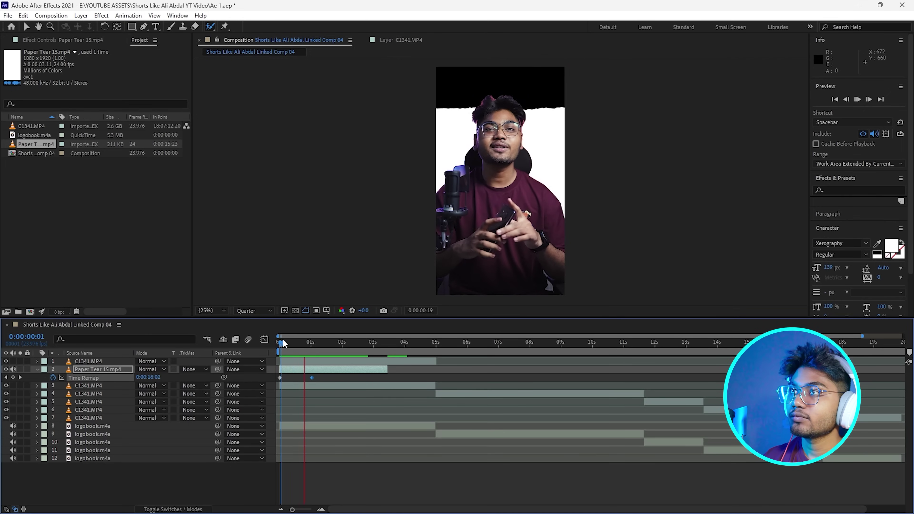
key(space)
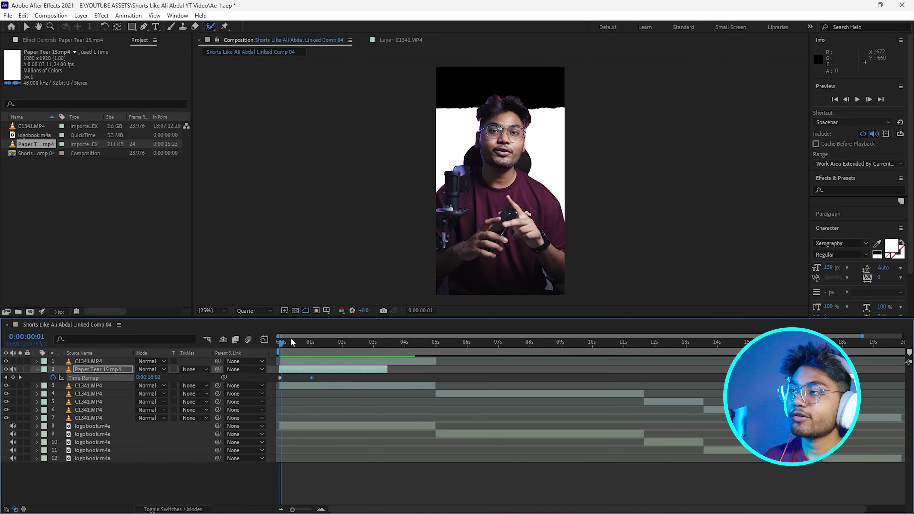
drag(311, 378, 297, 379)
key(space)
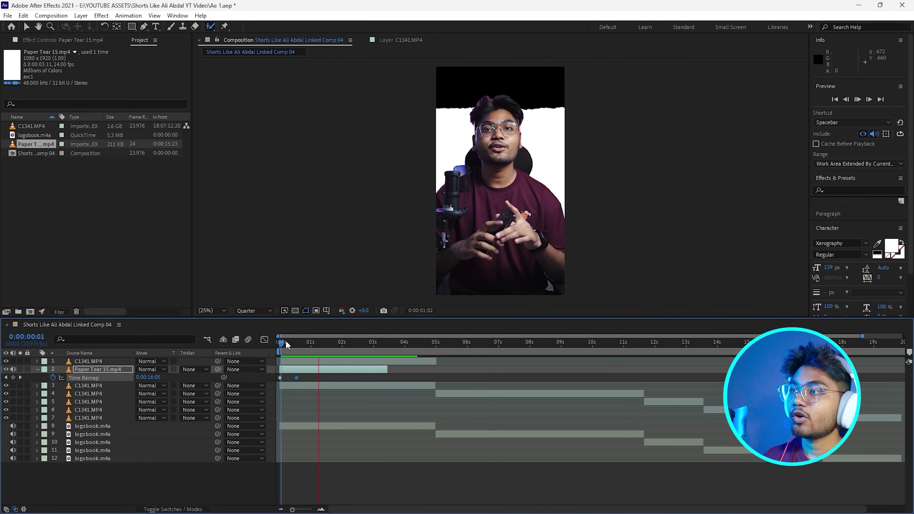
key(space)
Enlarge the Paper Tear 15 layer to 230% scale and lower it to position 540, 2200 so the torn edge sits behind the man's shoulders
drag(283, 342, 284, 344)
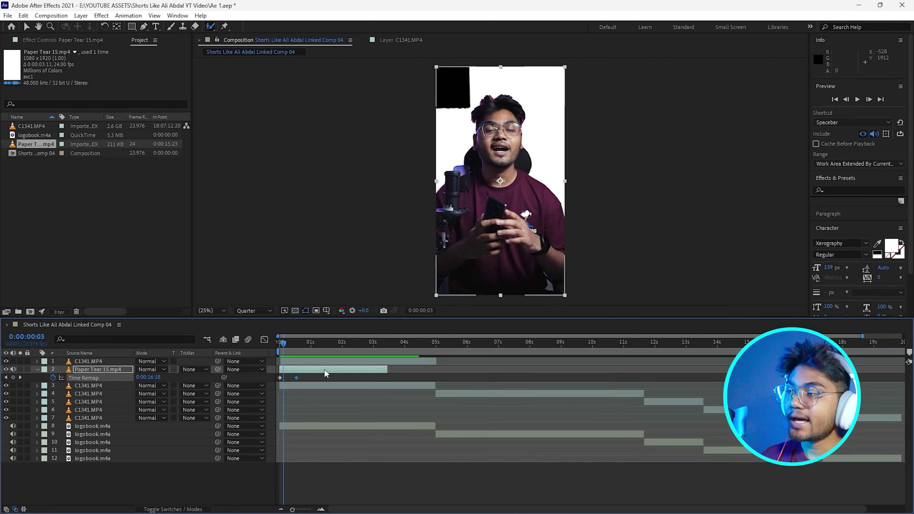
key(s)
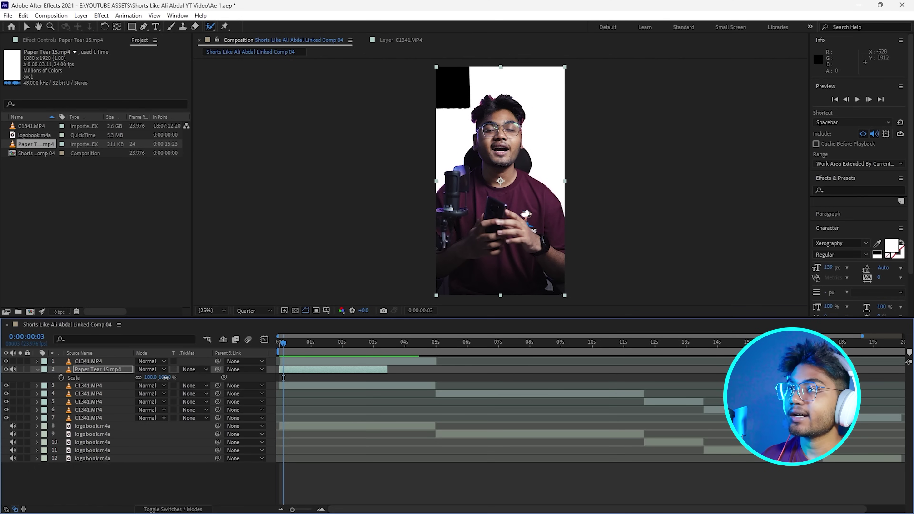
drag(166, 377, 220, 384)
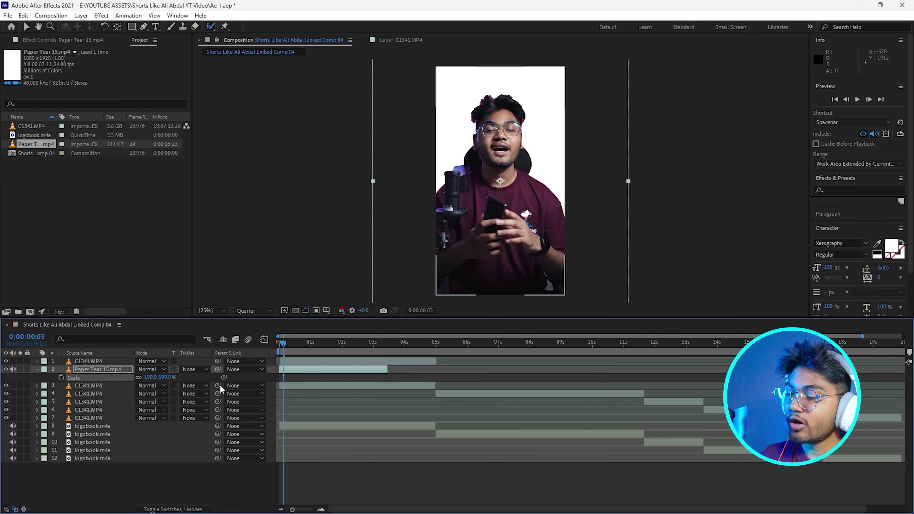
key(p)
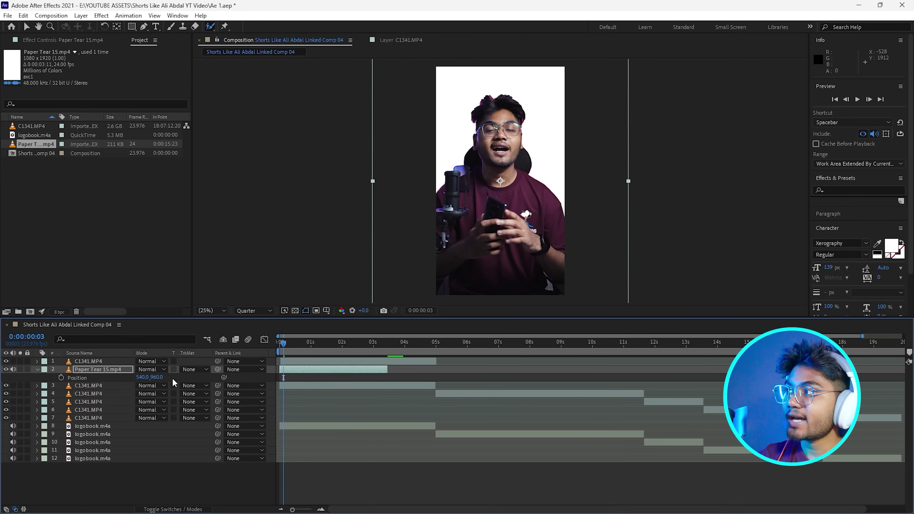
drag(157, 377, 649, 402)
drag(305, 377, 600, 378)
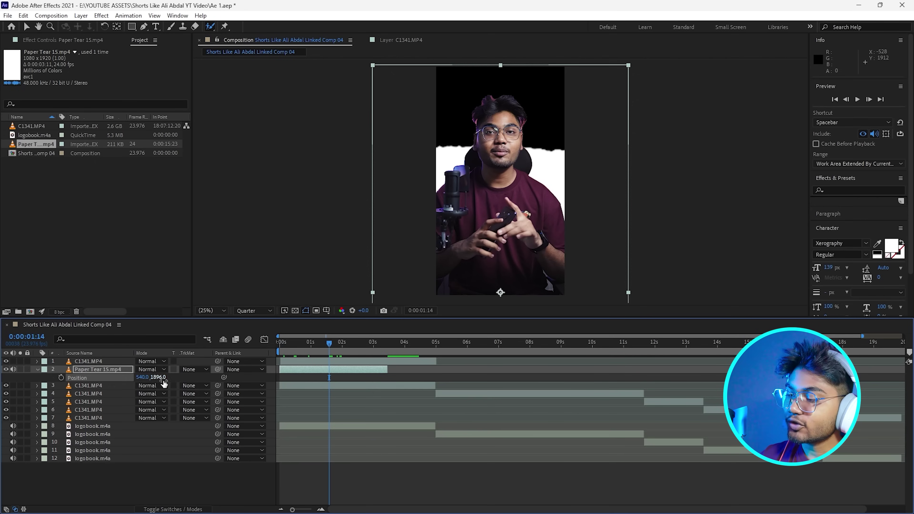
key(s)
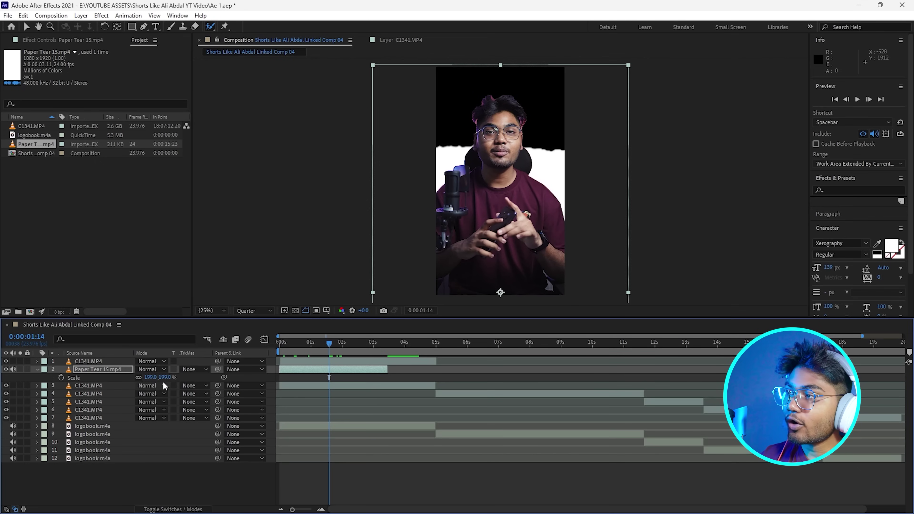
click(165, 377)
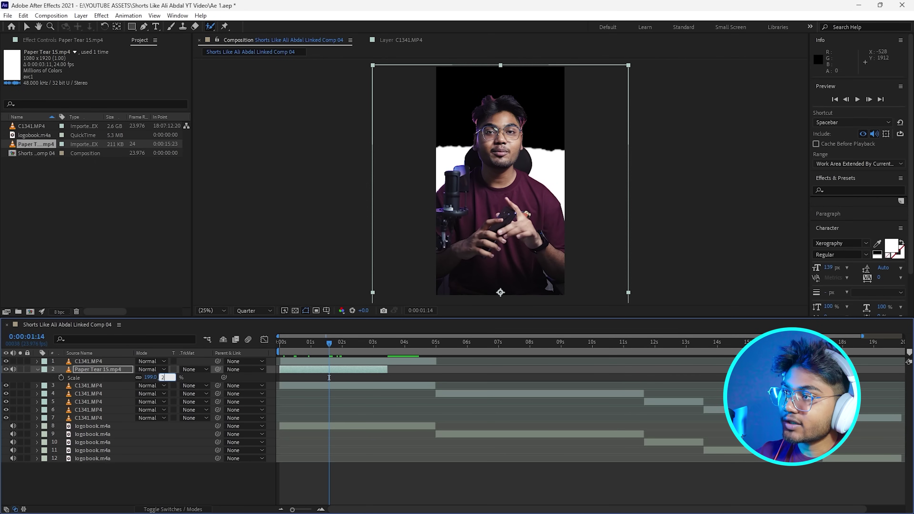
key(Return)
key(p)
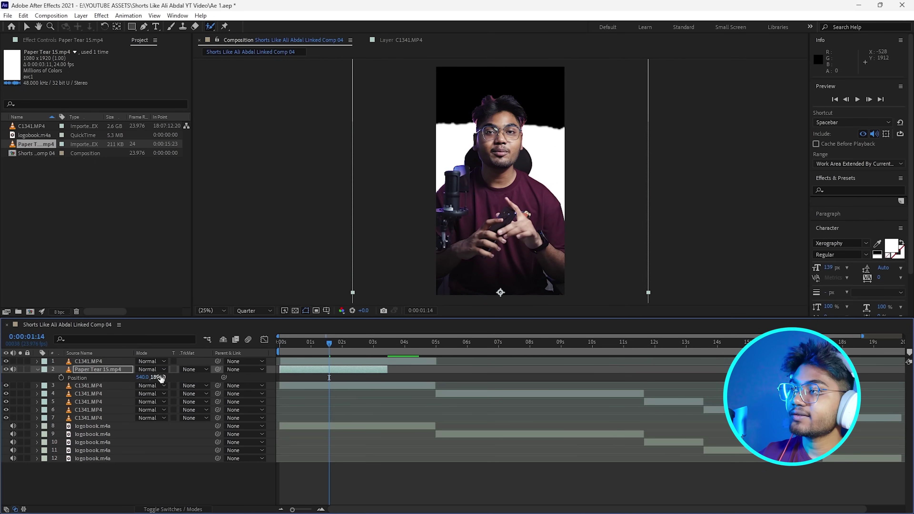
drag(197, 387, 281, 389)
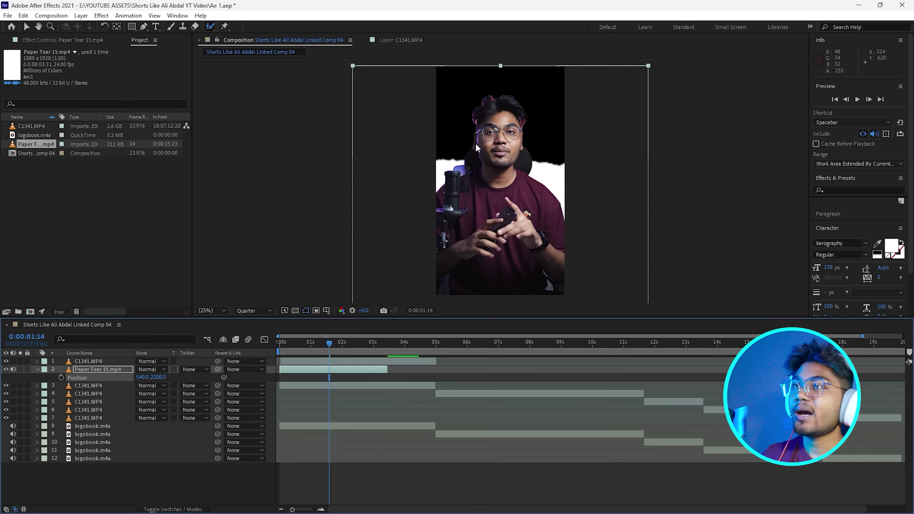
Set the original C1341.MP4 clip below the paper tear to Luma Matte "Paper Tear 15.mp4" and preview from the start
click(85, 385)
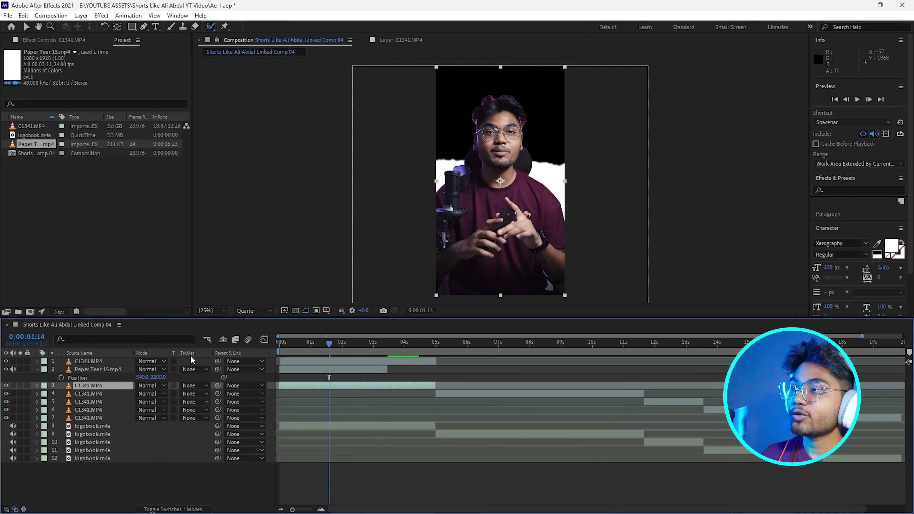
click(195, 385)
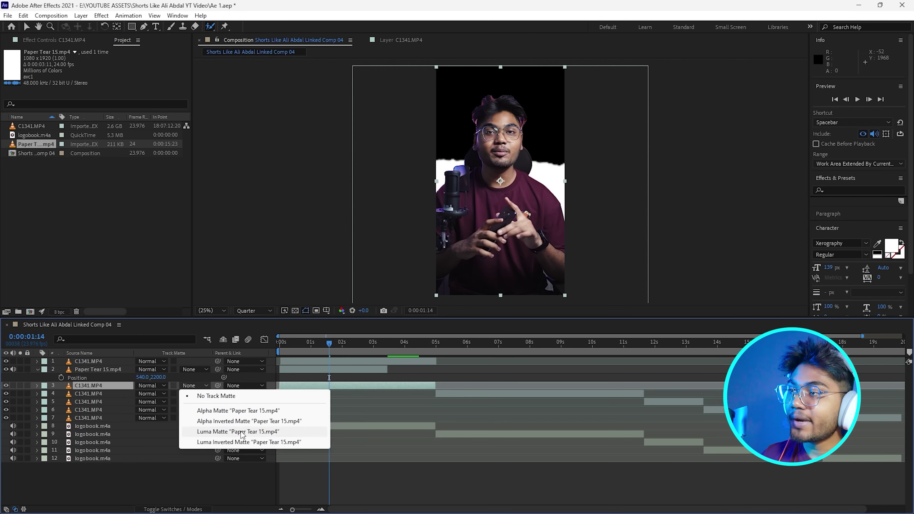
click(251, 432)
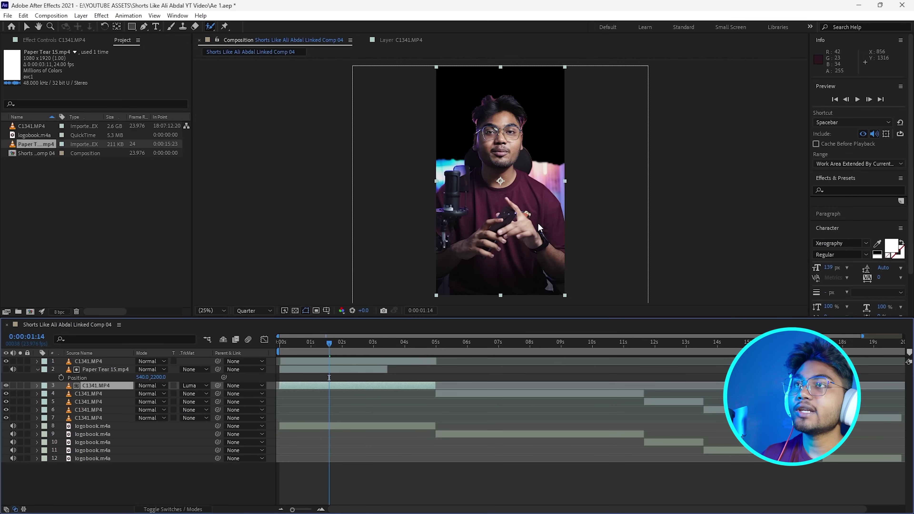
drag(323, 342, 277, 354)
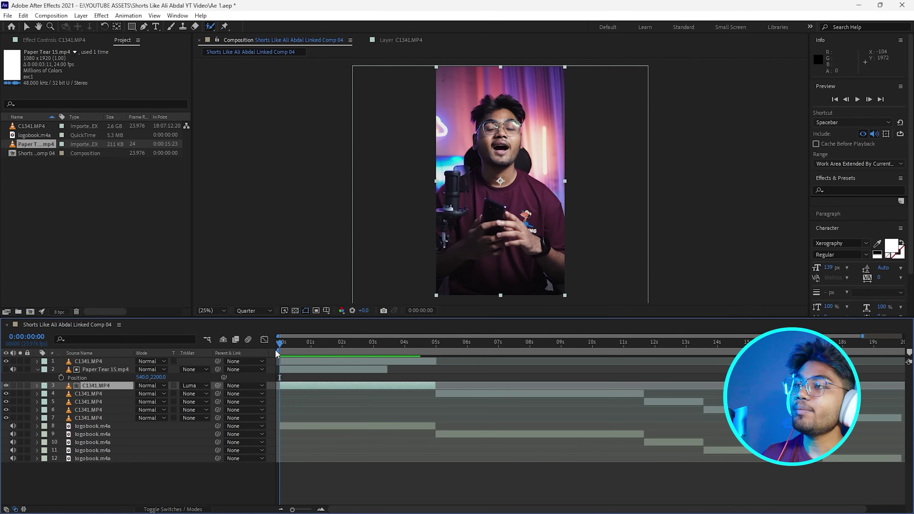
key(space)
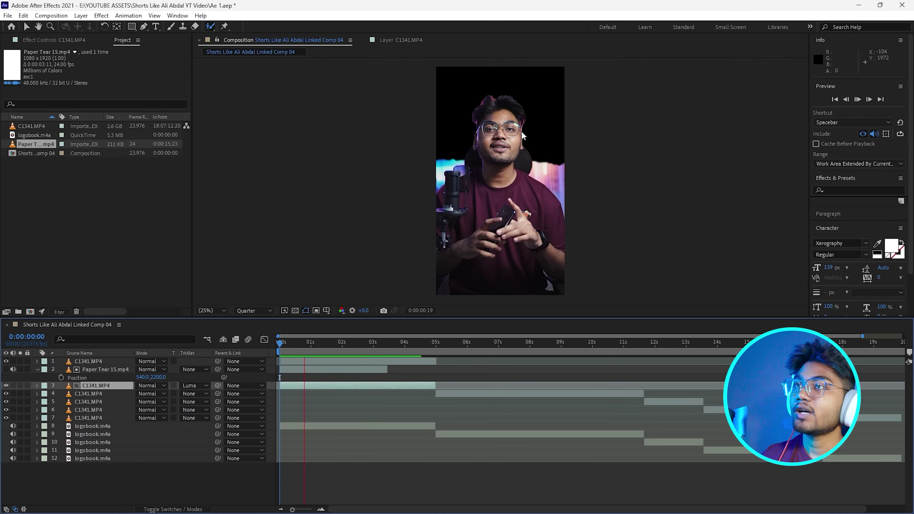
Slow the paper tear slightly by moving its end Time Remap keyframe to about 0.8 seconds, and preview the result
click(297, 339)
click(297, 369)
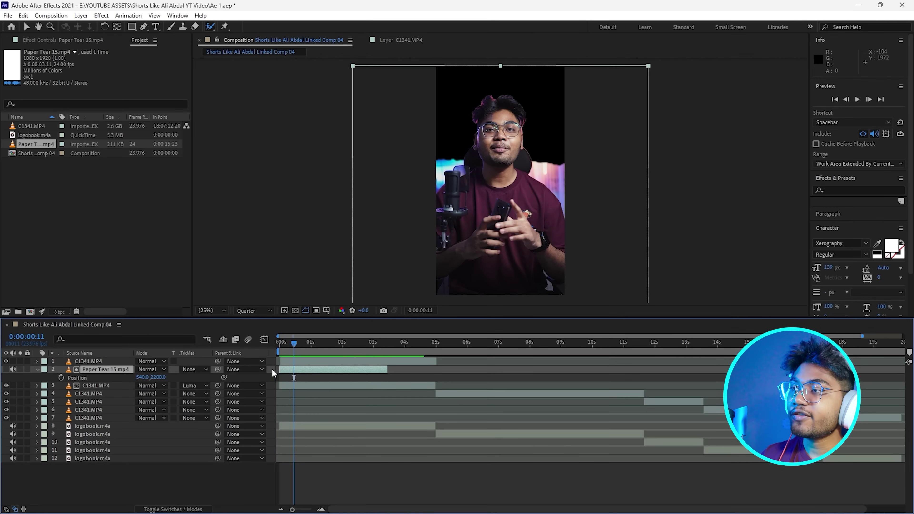
double_click(37, 370)
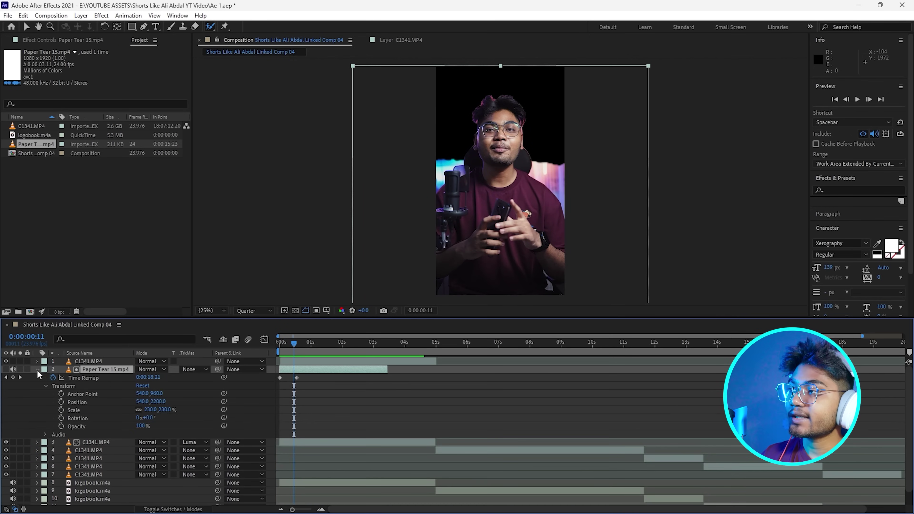
drag(297, 377, 306, 378)
click(297, 342)
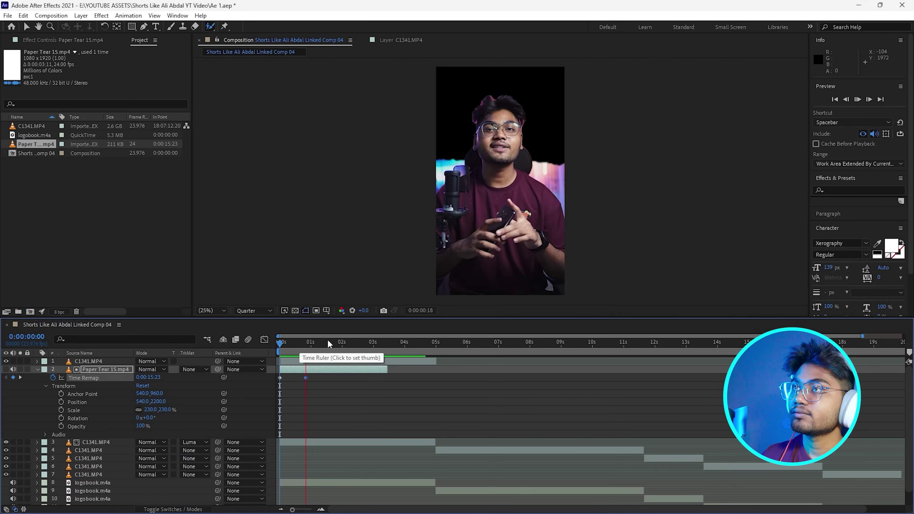
mouse_move(297, 343)
mouse_down()
mouse_move(283, 344)
mouse_move(294, 355)
mouse_up()
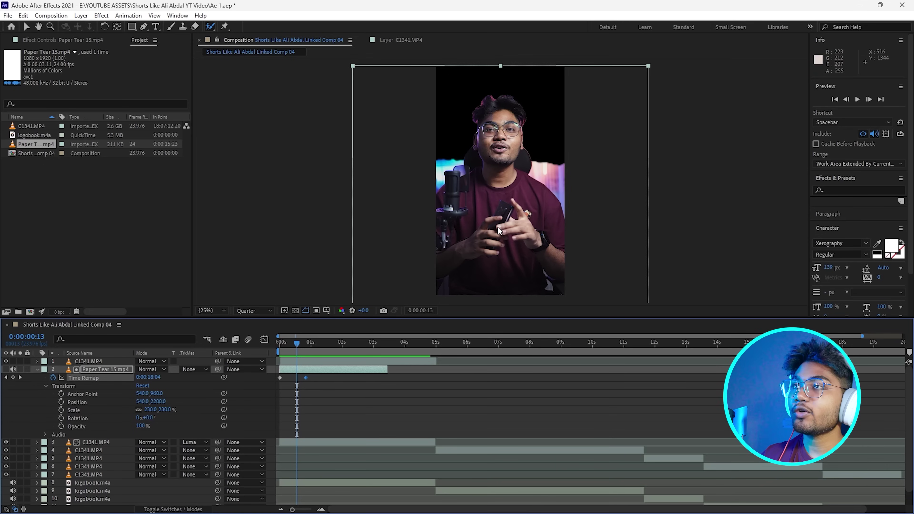
Add a null object at the top of the layer stack and parent both the cutout and the luma-matted C1341.MP4 layers to it
right_click(309, 189)
mouse_move(333, 193)
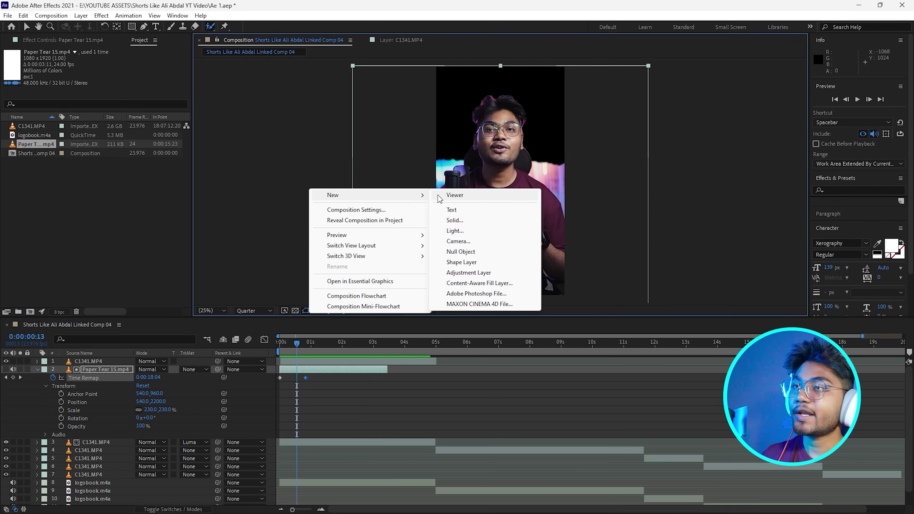
click(460, 251)
drag(81, 372, 82, 361)
click(102, 451)
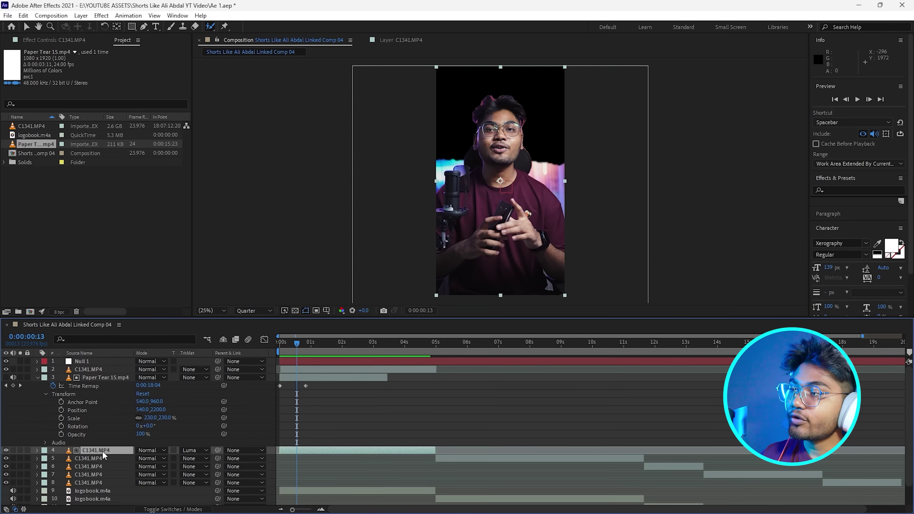
ctrl+click(92, 367)
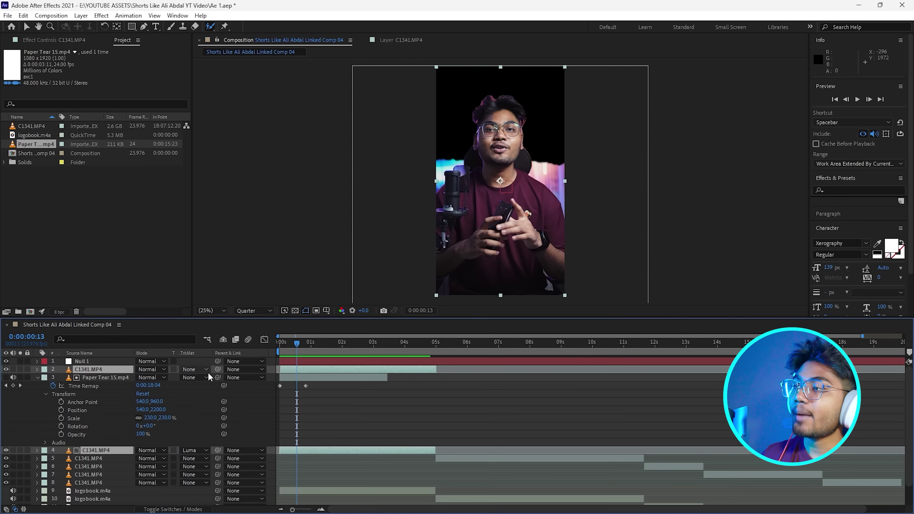
drag(216, 370, 95, 360)
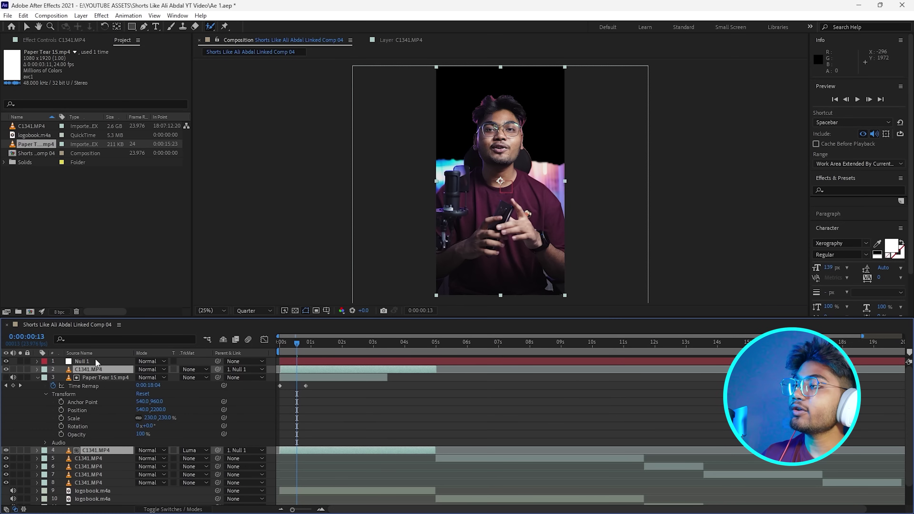
Animate the null's Position with a keyframe at 0:00:00:09 and another at 0:00:00:13 set to 540, 1329, and apply Easy Ease to both
click(88, 361)
key(p)
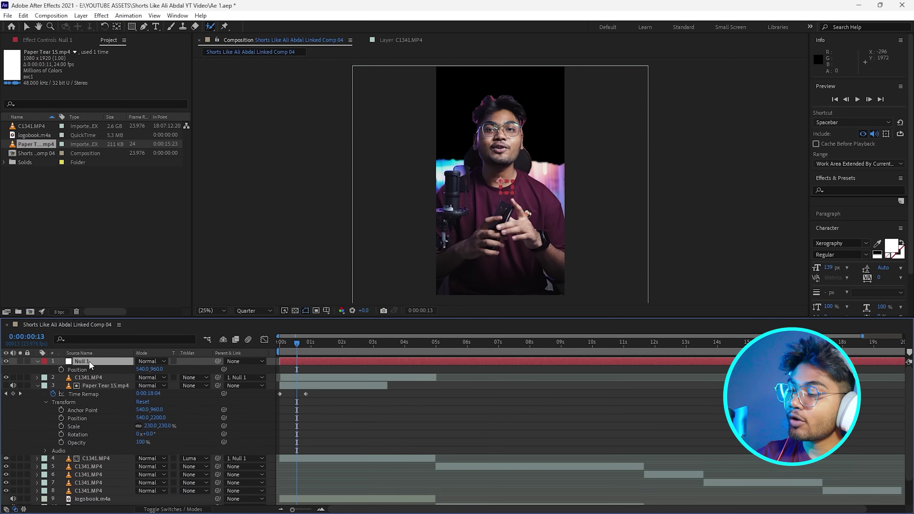
drag(158, 368, 392, 376)
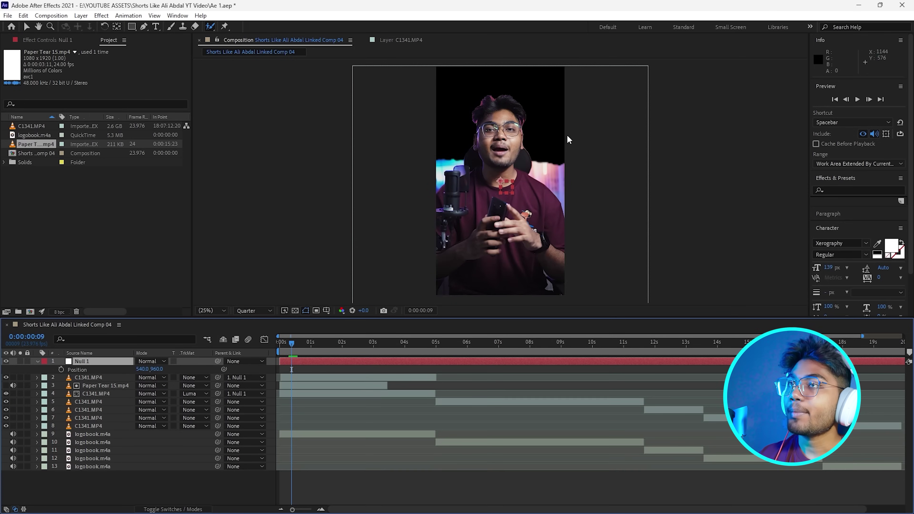
click(61, 369)
drag(295, 343, 297, 347)
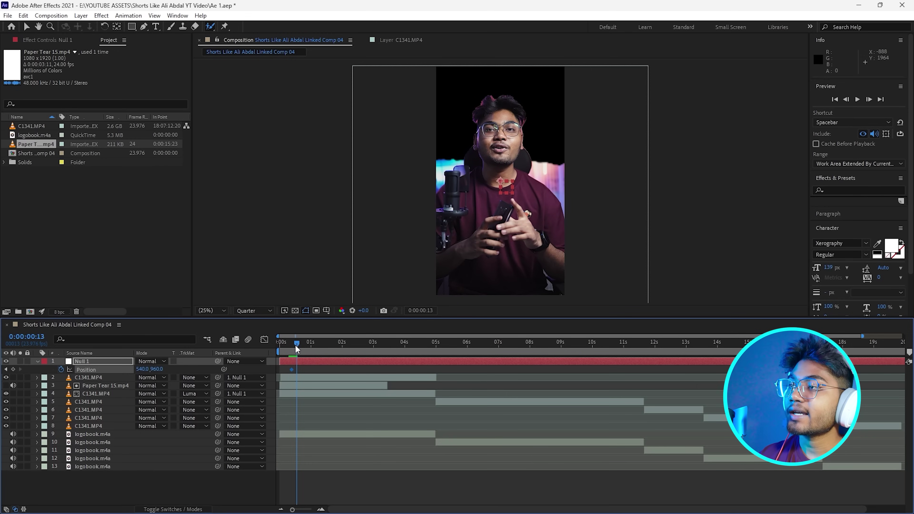
drag(156, 370, 334, 370)
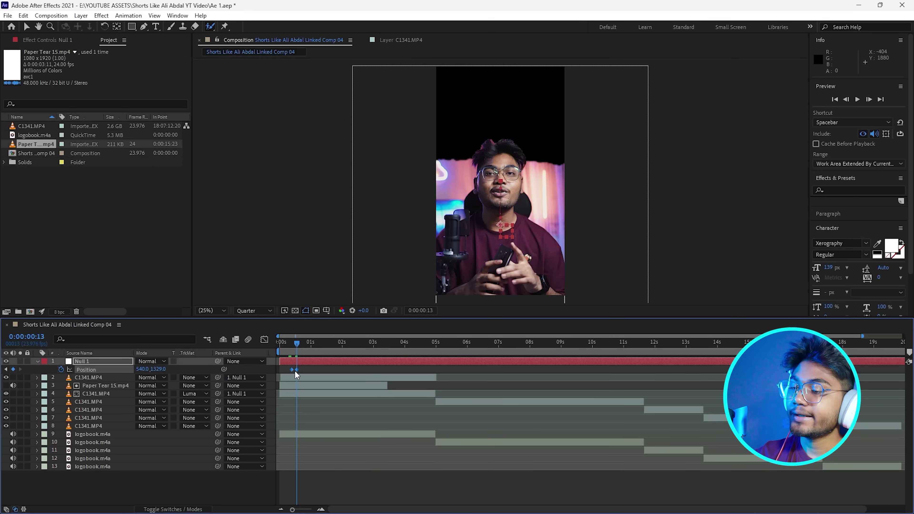
key(F9)
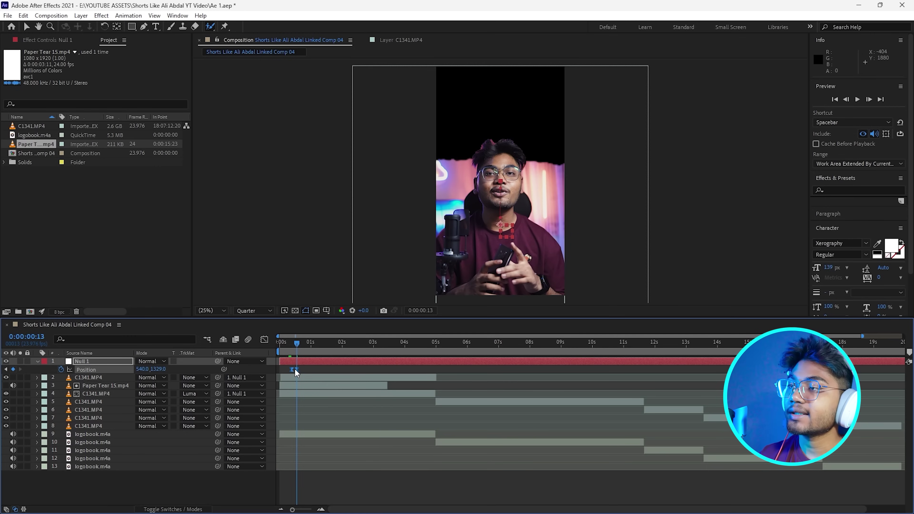
drag(296, 341, 282, 345)
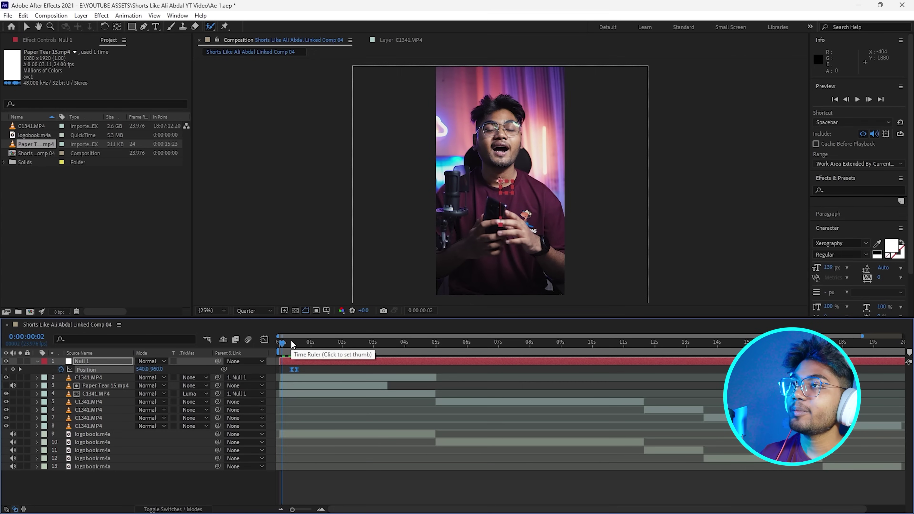
Preview the null's slide-down animation from the start and play the reference short in VLC for comparison
key(space)
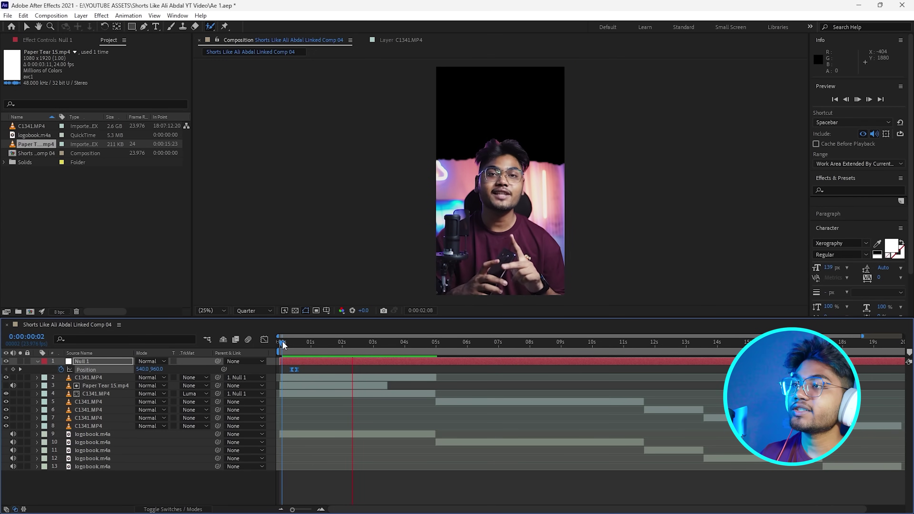
click(281, 341)
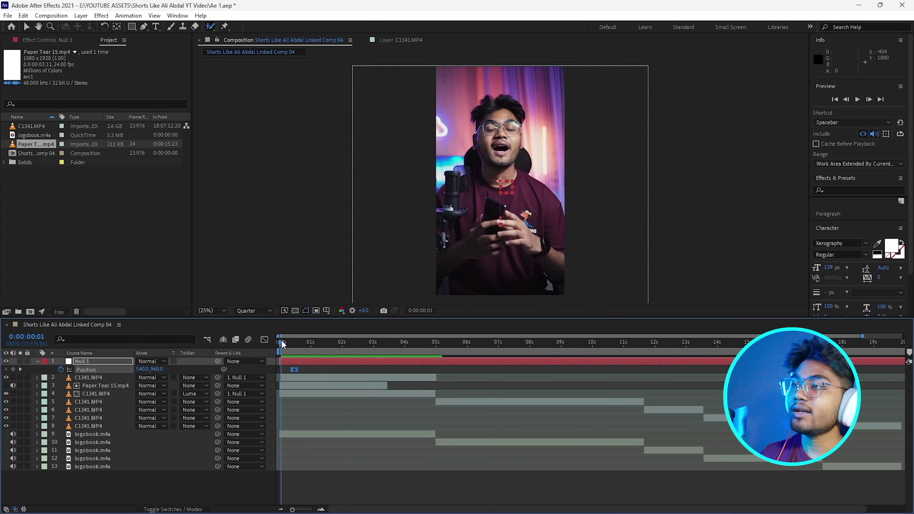
key(space)
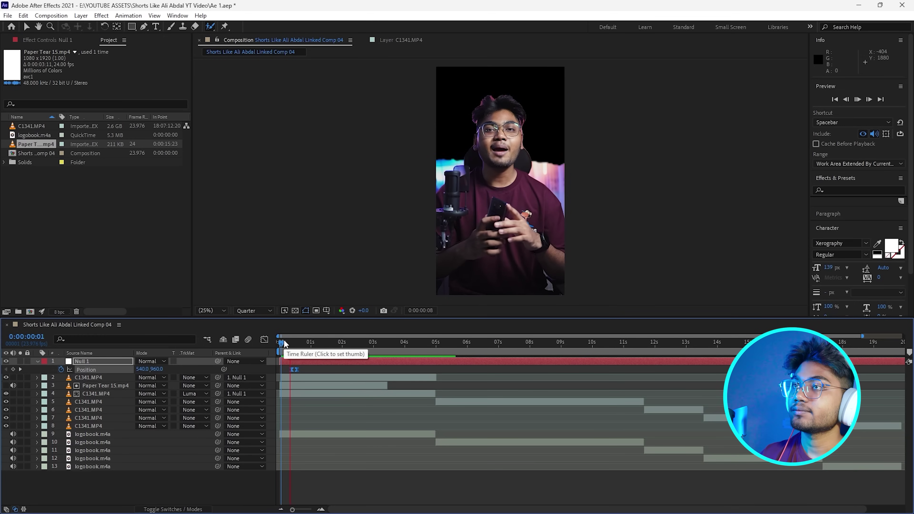
click(293, 342)
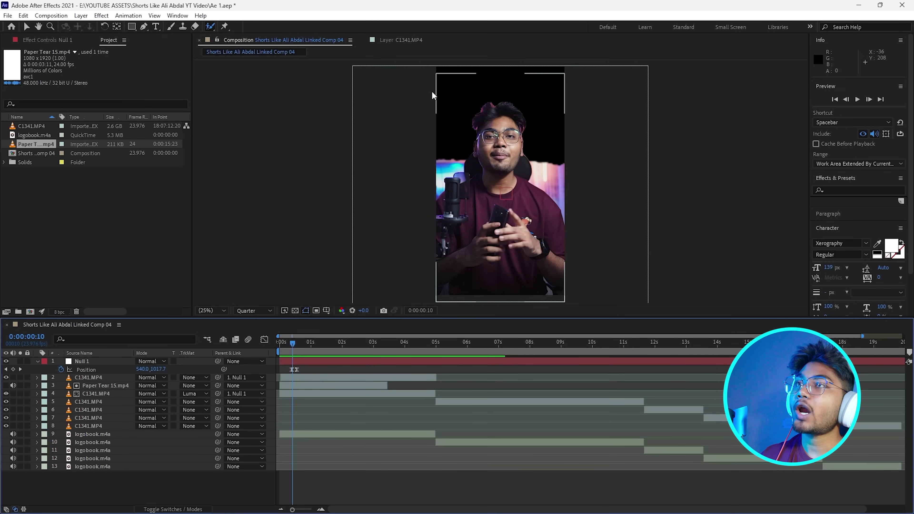
click(530, 502)
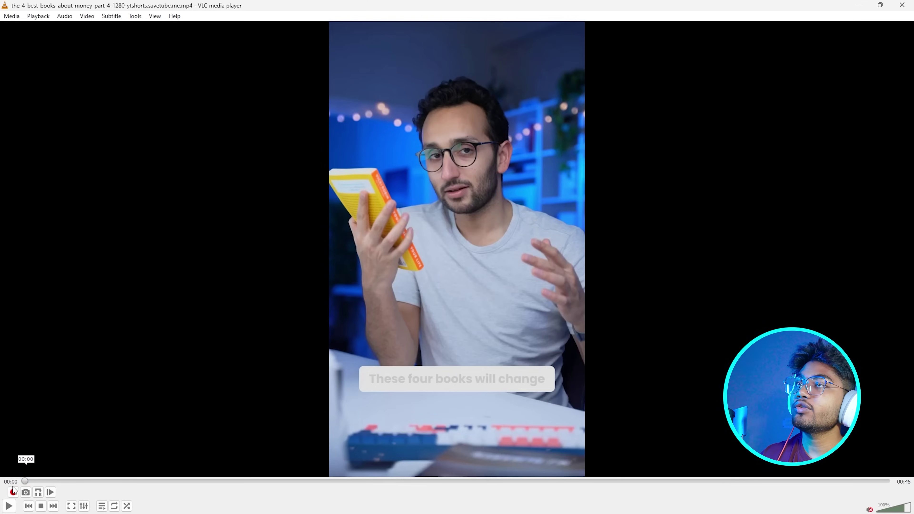
click(9, 506)
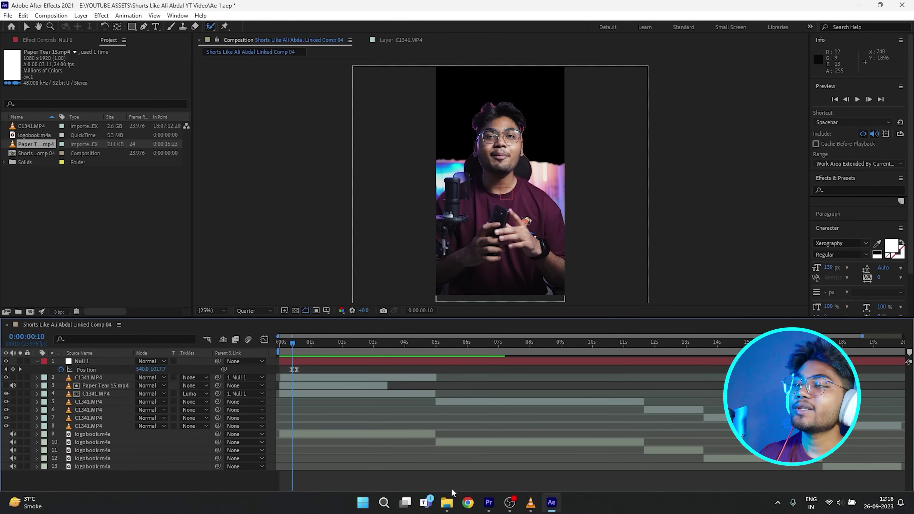
Switch to File Explorer and import 5.jpg from YOUTUBE ASSETS > Textures > Still Textures > Black Paper into the After Effects project
click(446, 502)
double_click(724, 167)
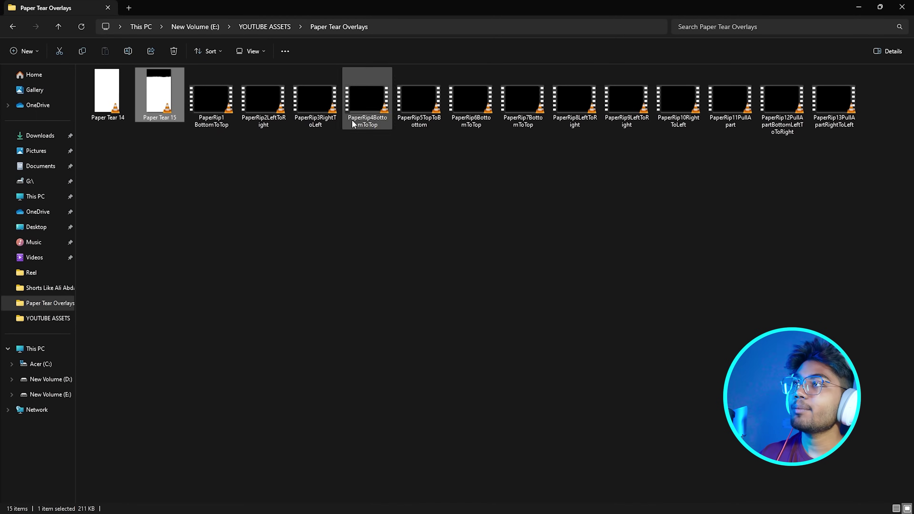
click(268, 28)
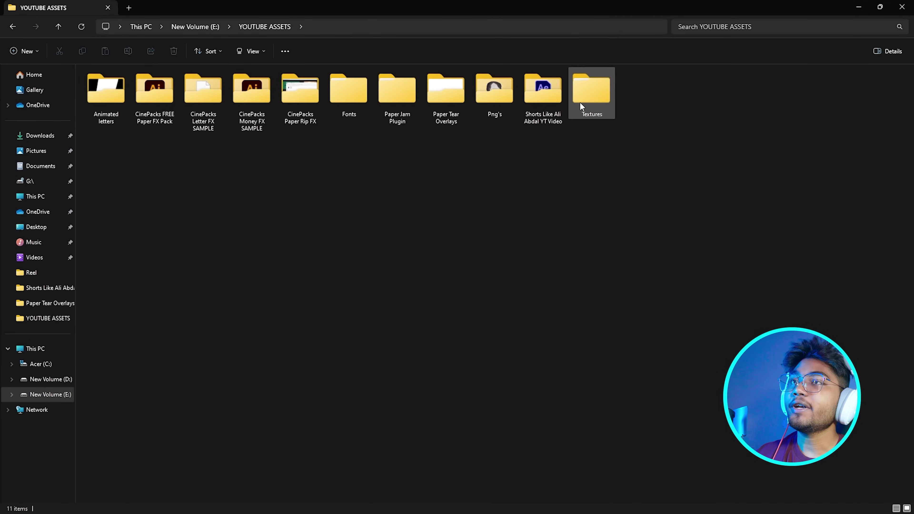
double_click(588, 94)
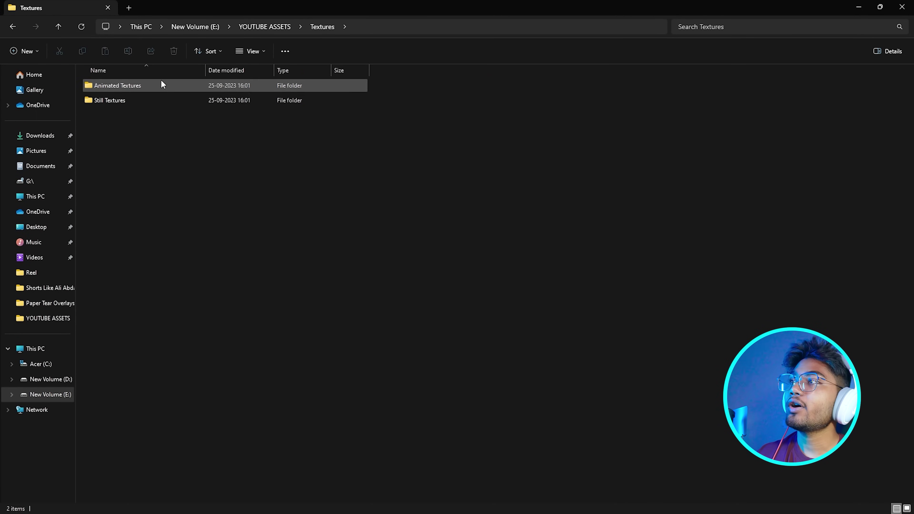
double_click(134, 98)
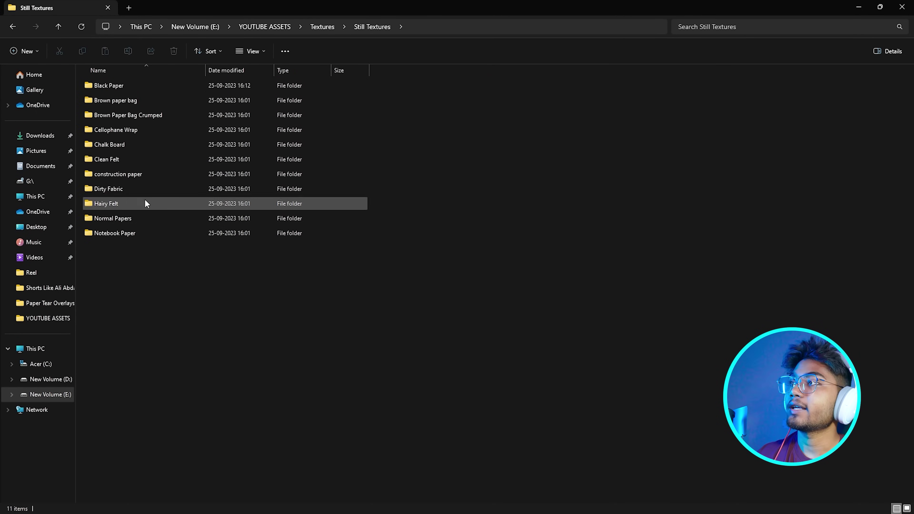
double_click(136, 85)
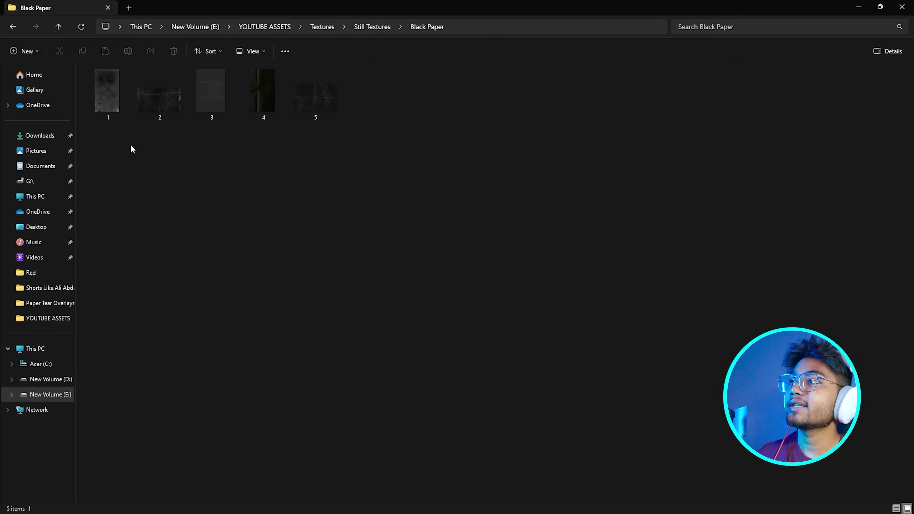
click(315, 97)
drag(625, 13, 818, 148)
drag(511, 240, 115, 188)
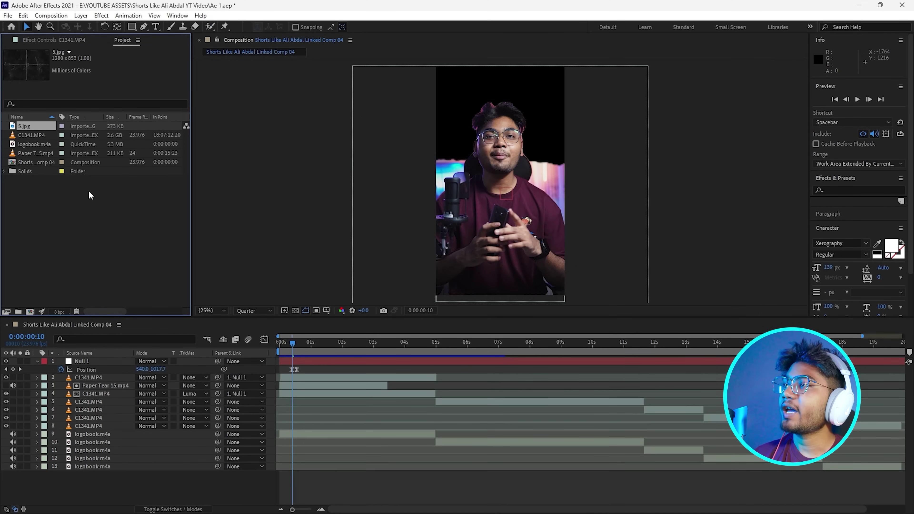
Create a 1080 x 1920 composition named BG and add the 5.jpg texture to it as a layer
right_click(84, 206)
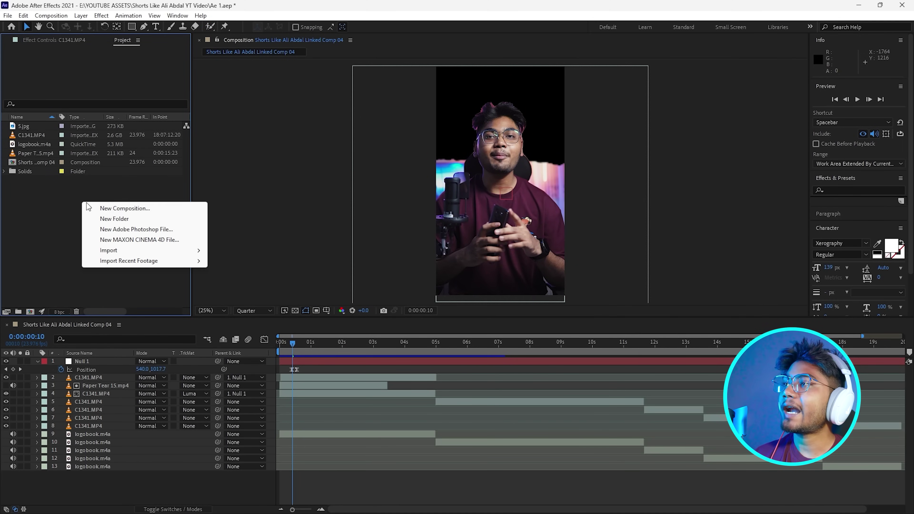
click(122, 208)
key(BackSpace)
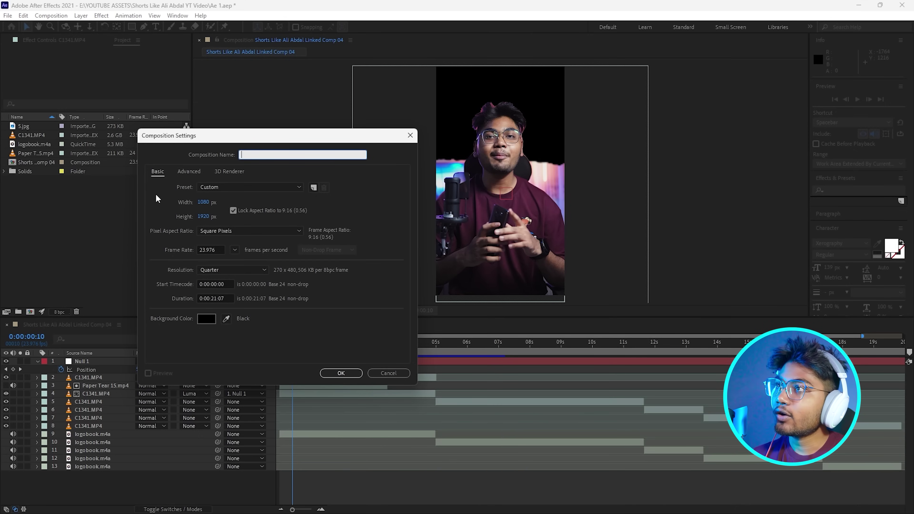
key(Return)
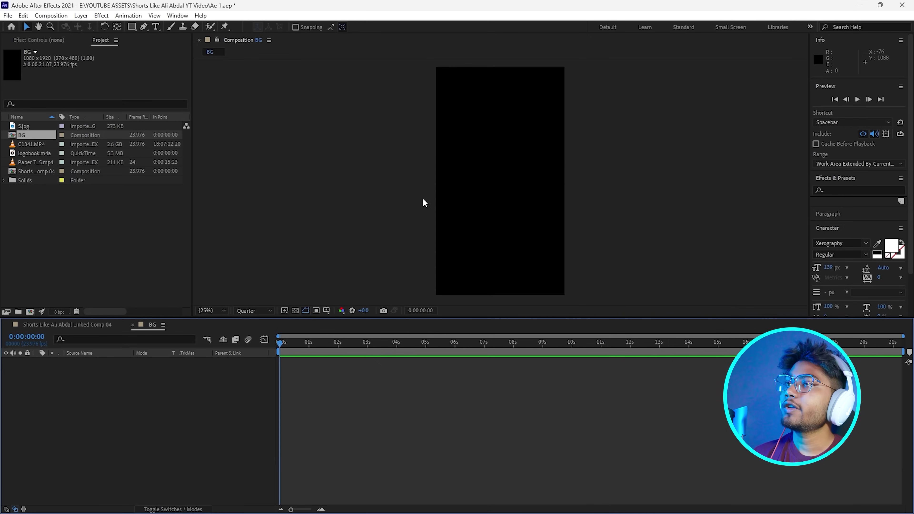
drag(24, 126, 112, 402)
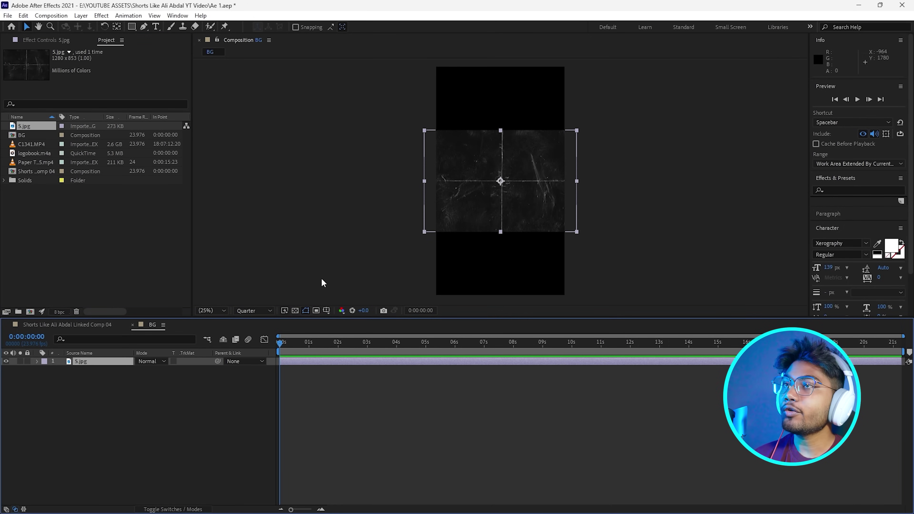
Rotate the 5.jpg texture 90° and scale it to 172% so it fills the vertical frame
key(r)
click(148, 369)
key(Return)
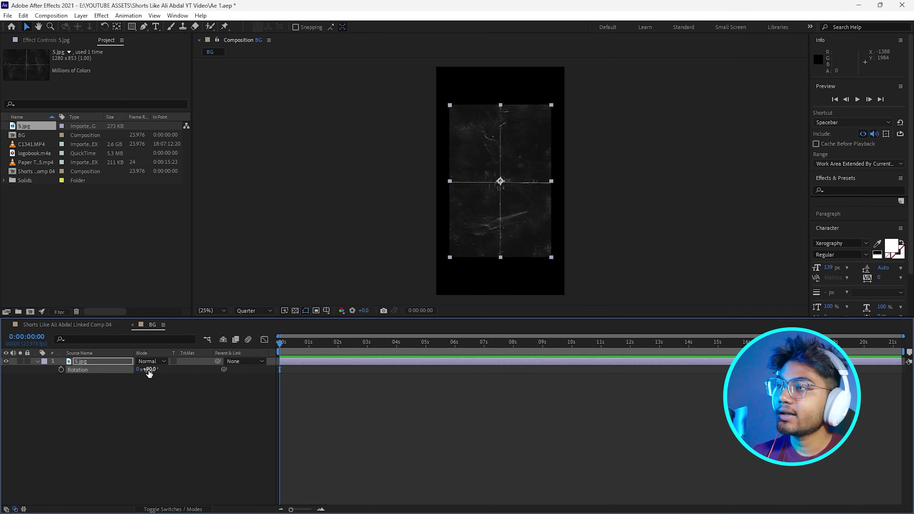
key(s)
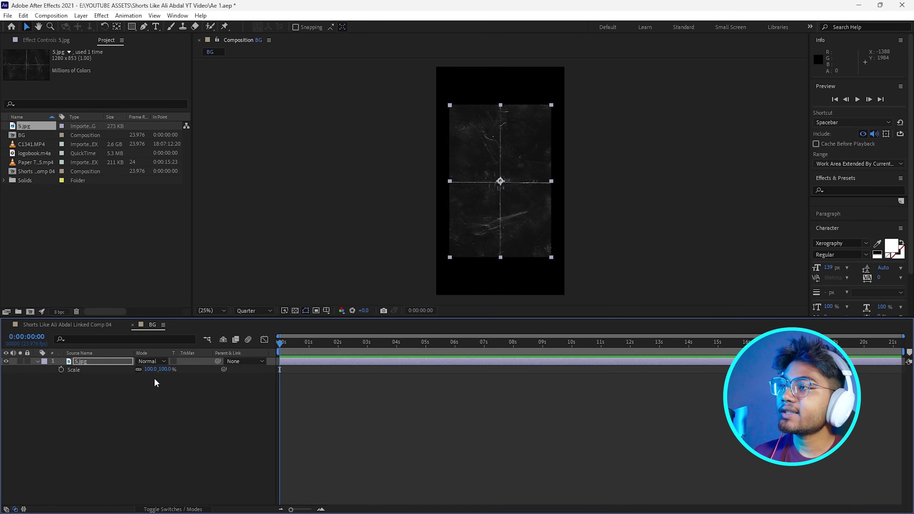
drag(150, 370, 195, 370)
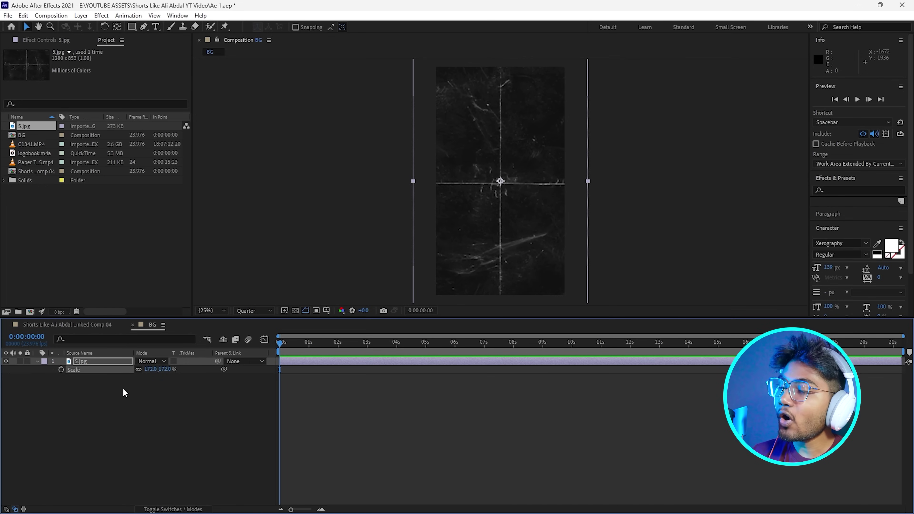
Add the expression wiggle(1,0.5) to the Rotation of the 5.jpg layer and preview the motion
key(r)
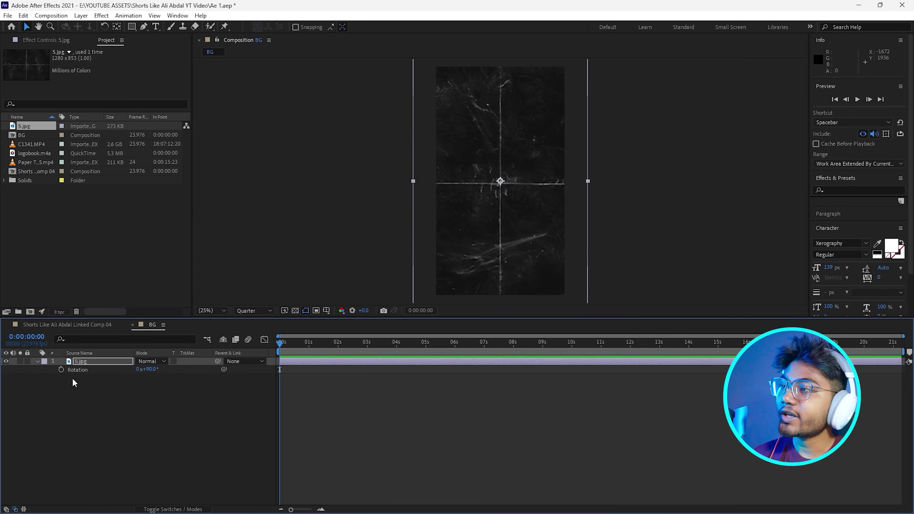
alt+click(61, 369)
text(wigl)
click(331, 397)
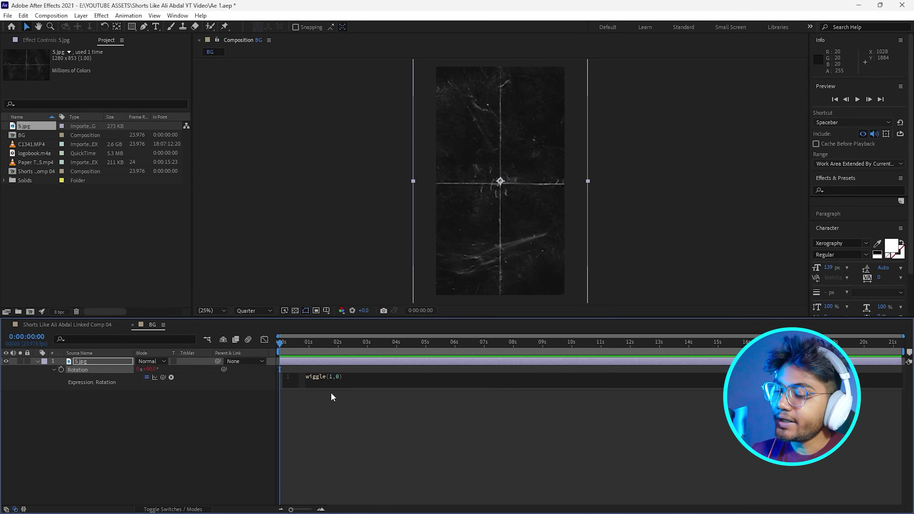
click(330, 392)
key(space)
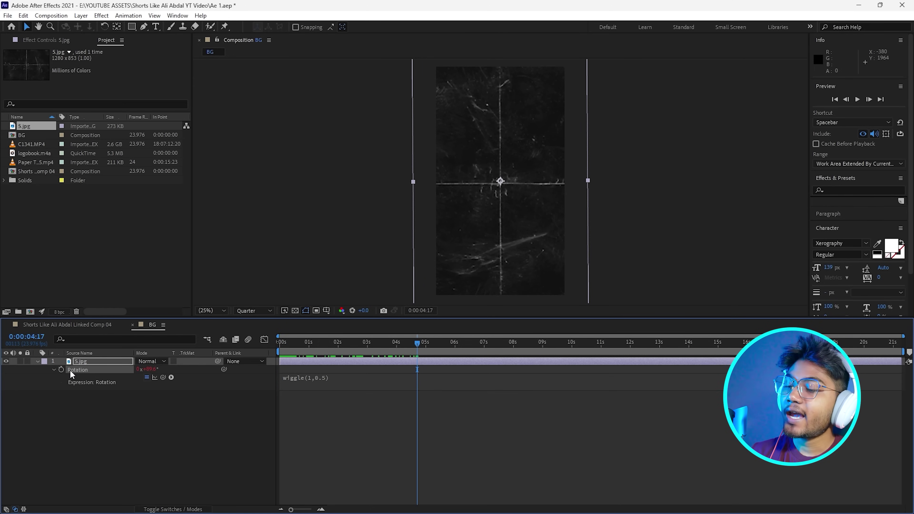
Add the expression wiggle(1,50) to the Position of the 5.jpg layer and preview the motion from the start
key(p)
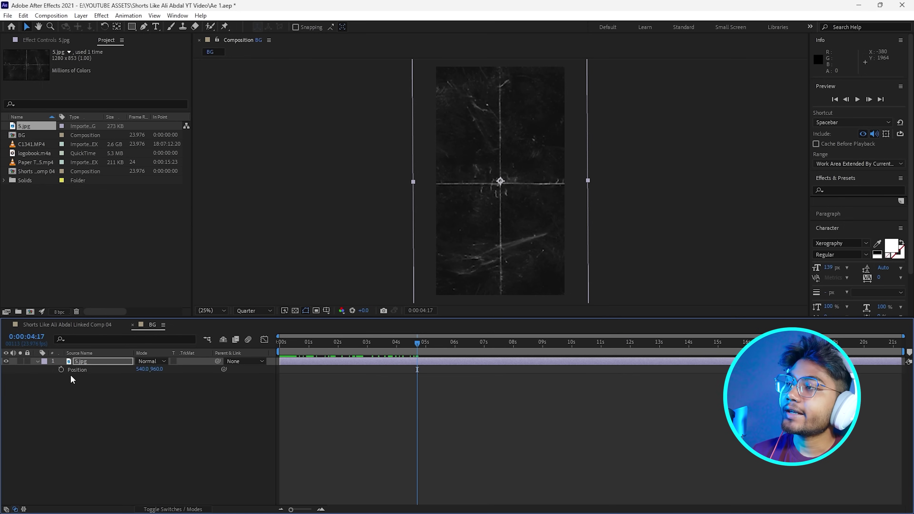
alt+click(61, 369)
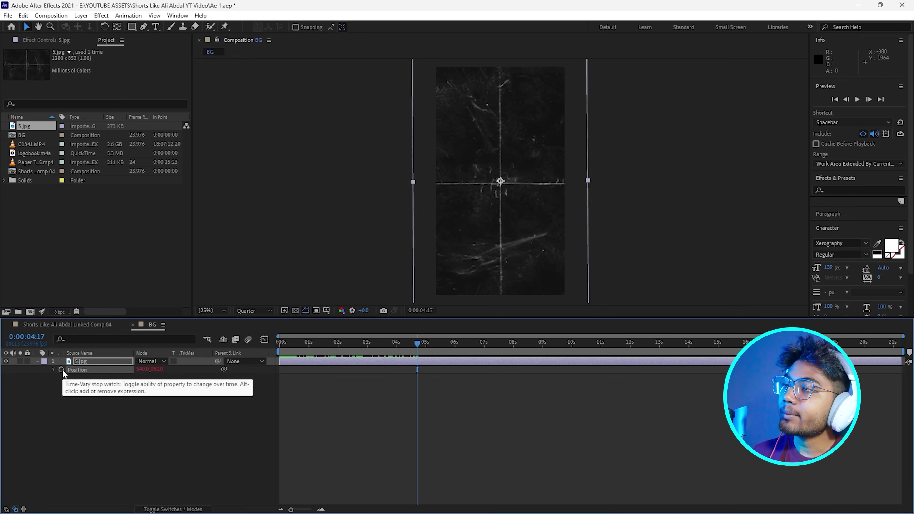
text(wig)
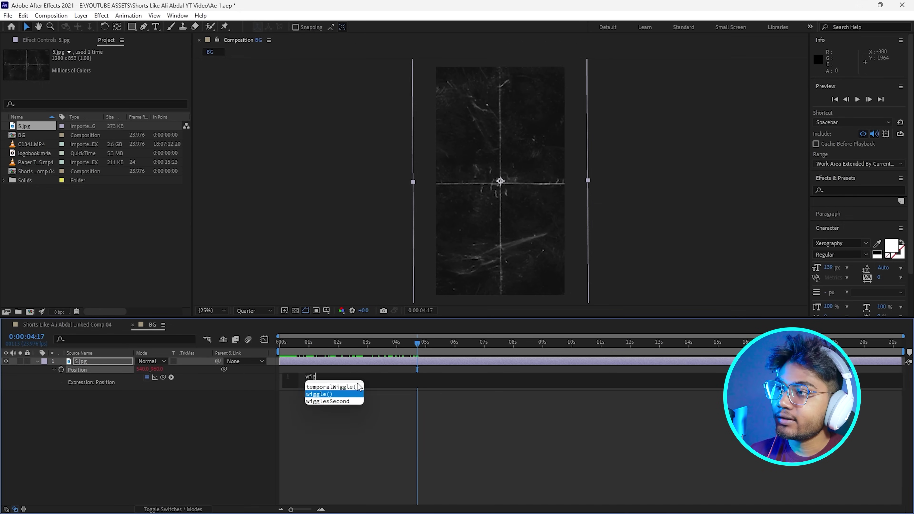
click(335, 391)
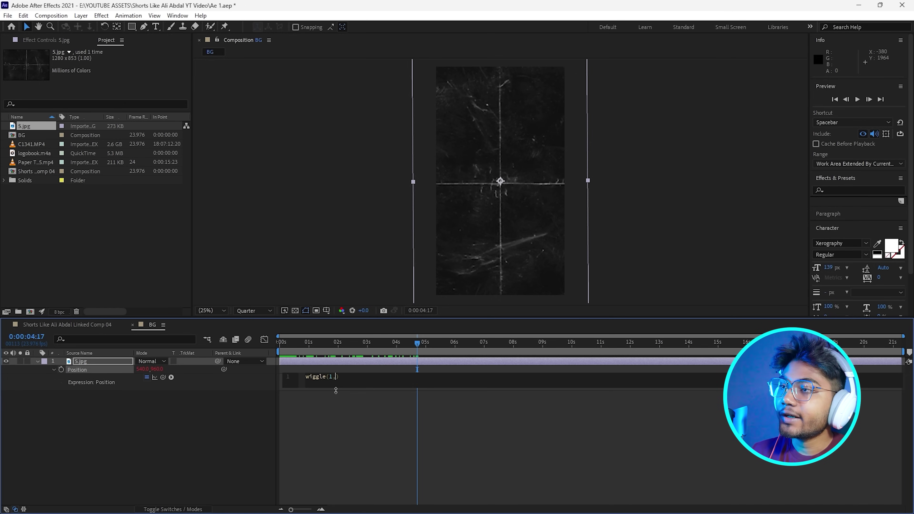
click(279, 343)
key(space)
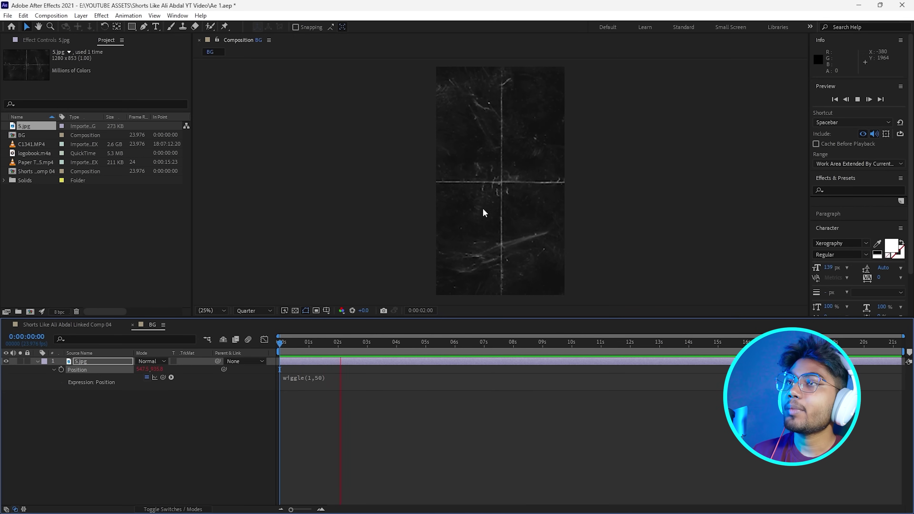
key(space)
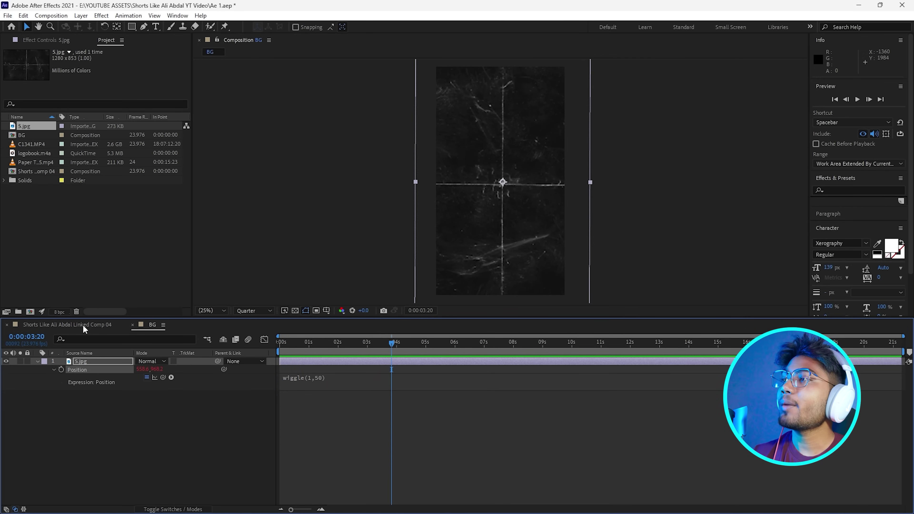
Place BG below all C1341.MP4 layers in Shorts Like Ali Abdal Linked Comp 04, and check the reference short in VLC
click(82, 324)
drag(32, 136, 110, 430)
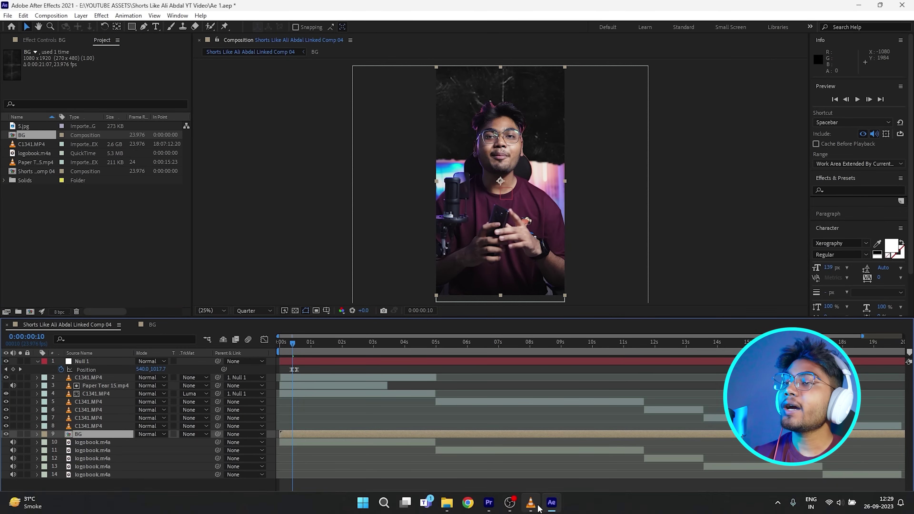
click(531, 506)
key(space)
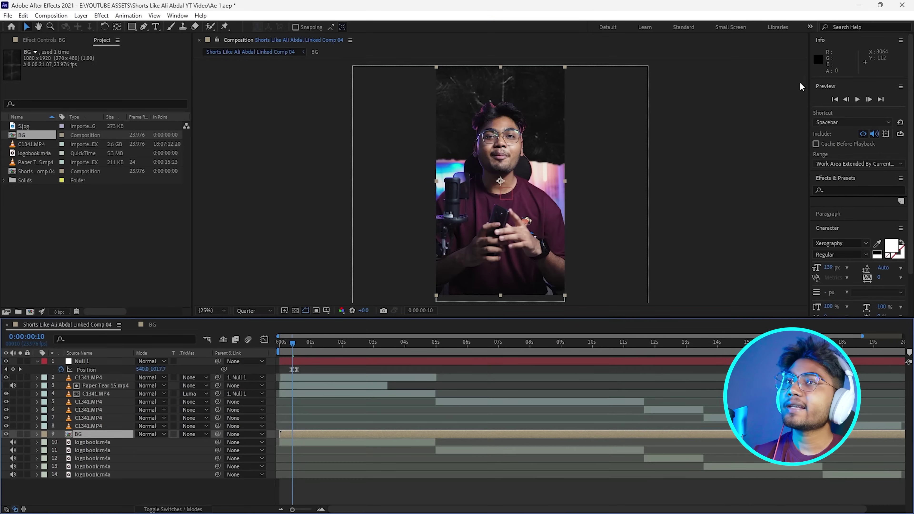
Apply Posterize Time to the BG layer with a frame rate of 2, and preview the composition from the start
click(836, 189)
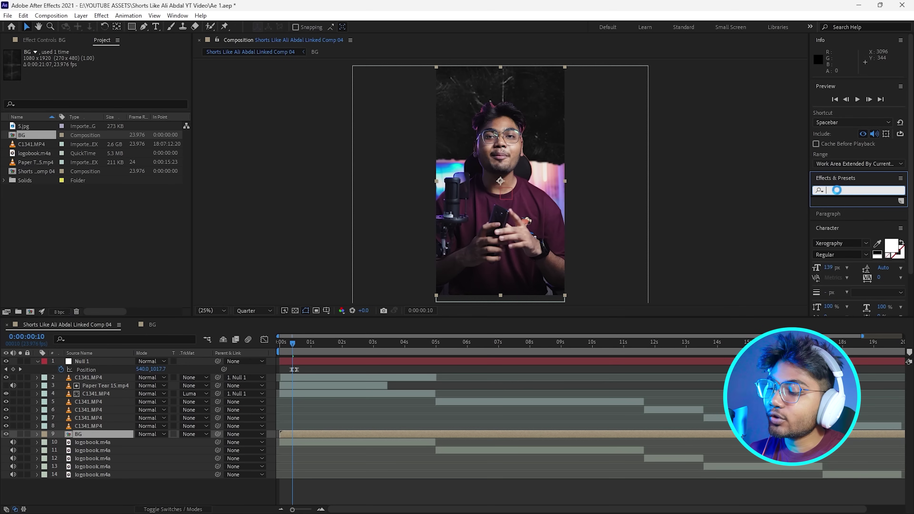
text(poster)
click(852, 213)
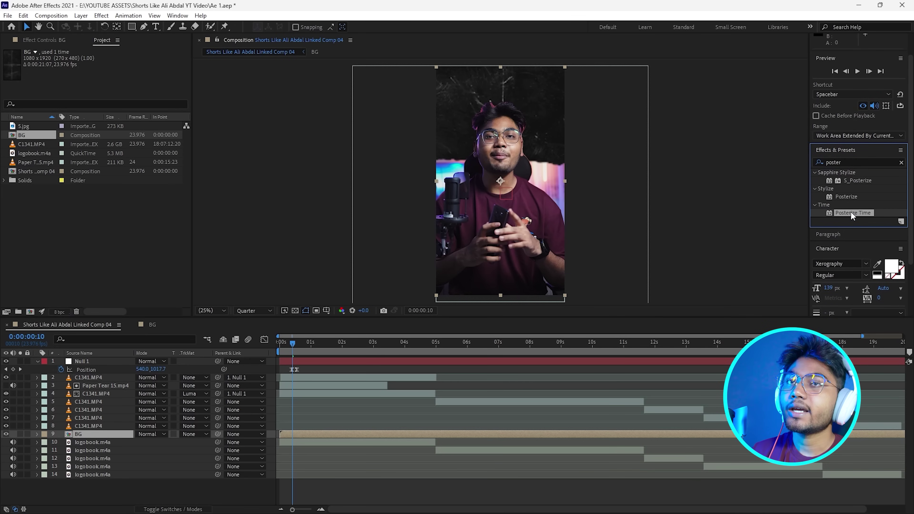
drag(431, 245, 314, 432)
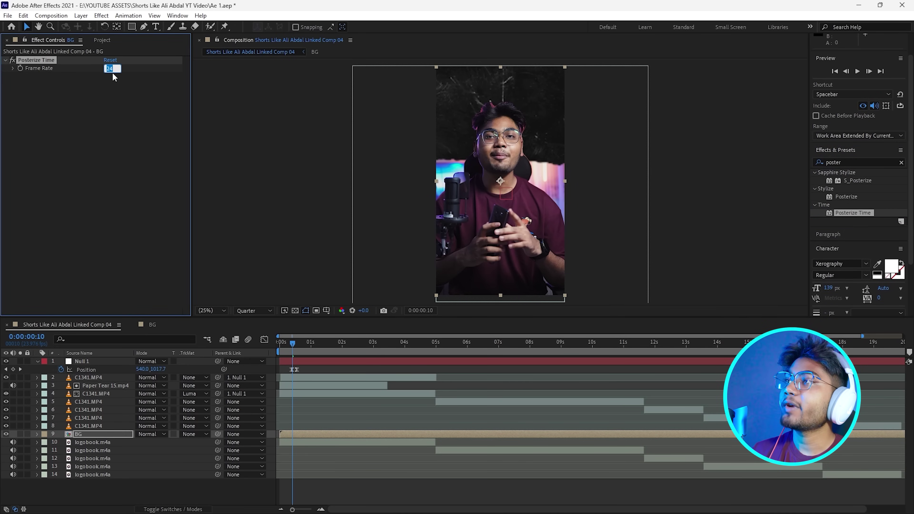
text(2)
key(Return)
click(285, 351)
key(space)
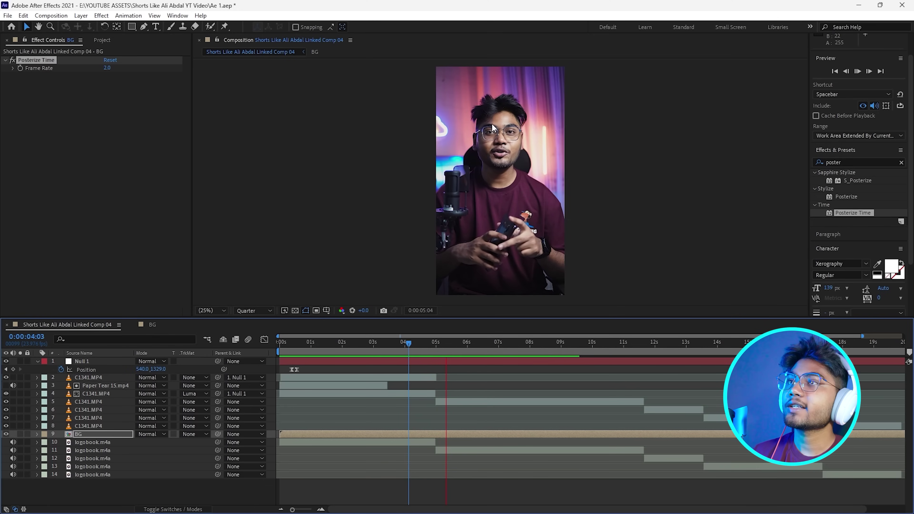
click(282, 352)
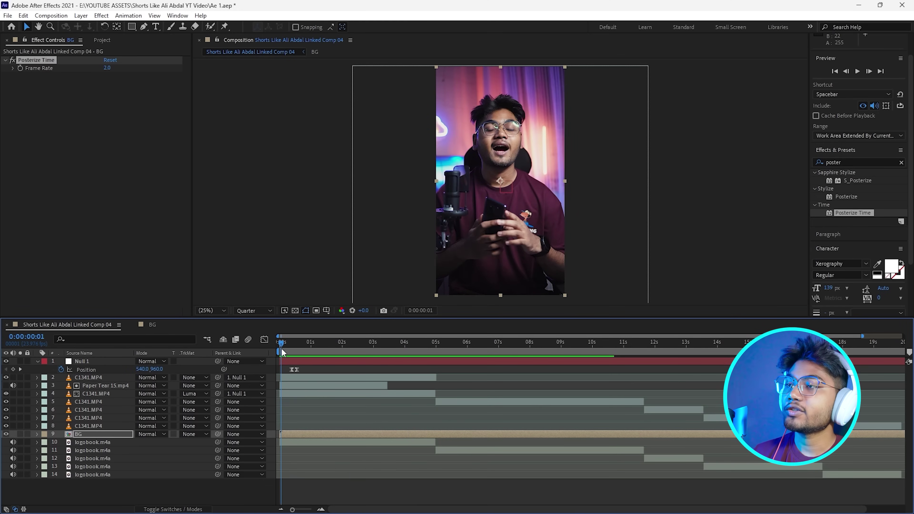
Return to the start of the composition and play a moment of the reference short in VLC to study its background texture
drag(281, 349, 278, 348)
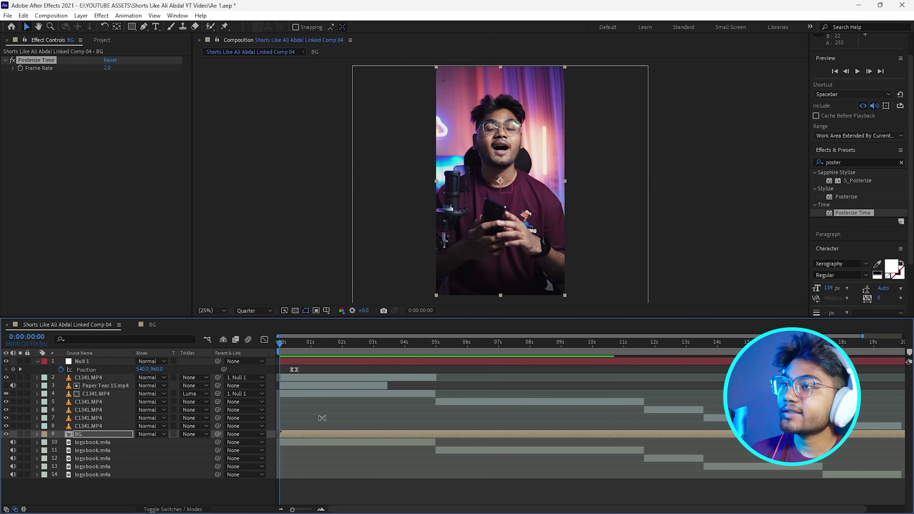
key(alt+Tab)
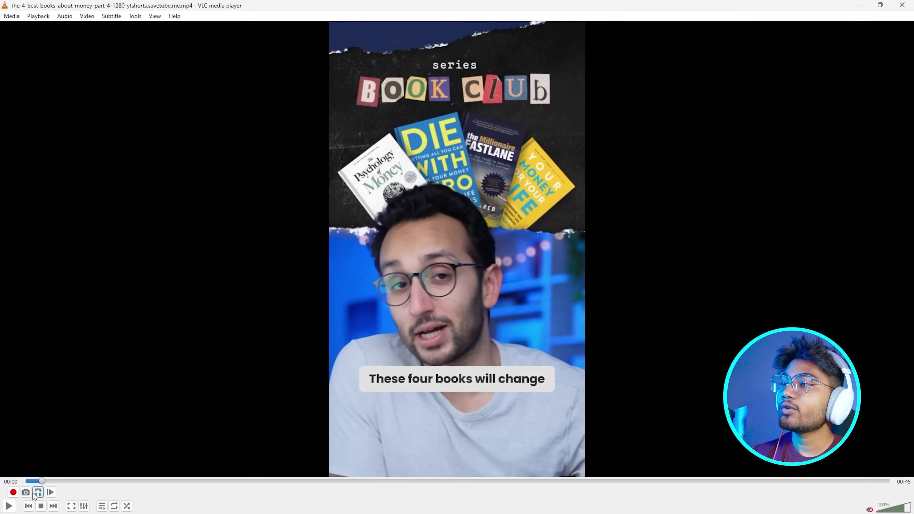
click(8, 506)
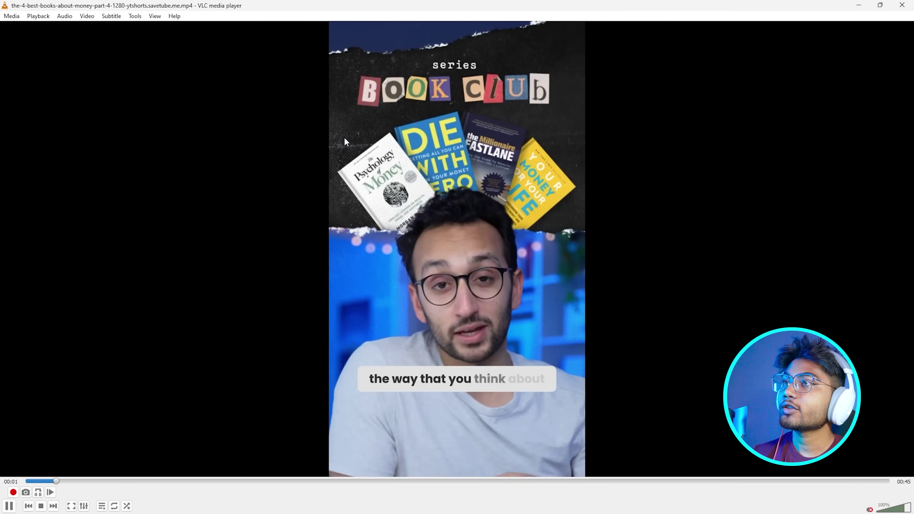
click(8, 506)
Find Dirty Halftone Texture in the Animated Textures folder in File Explorer
mouse_move(421, 504)
click(451, 503)
click(453, 507)
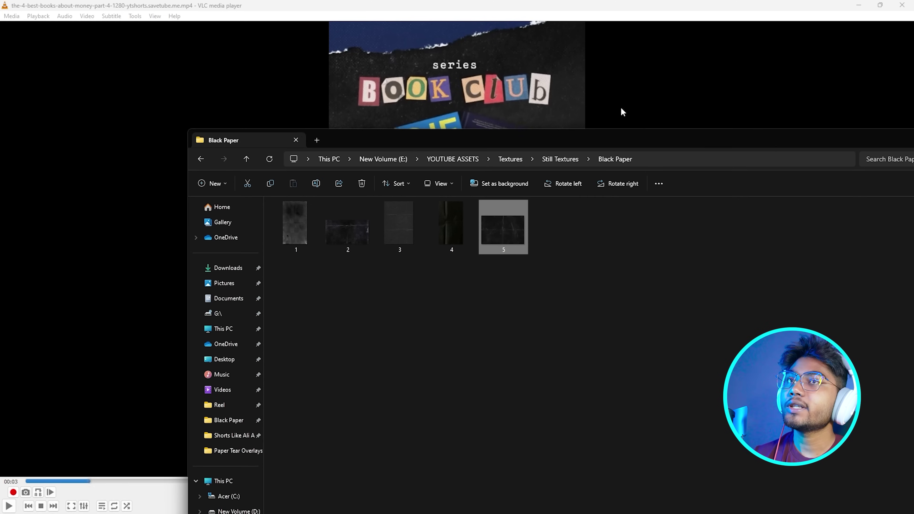
drag(767, 143, 573, 83)
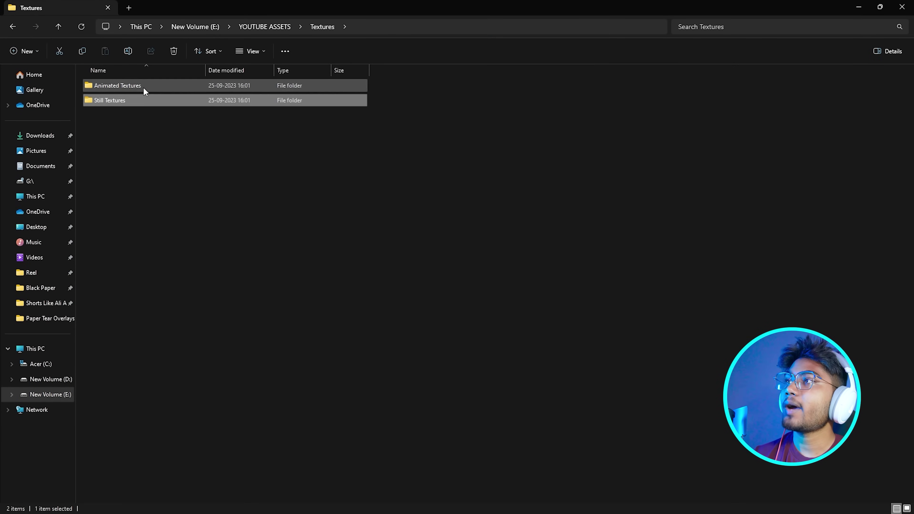
double_click(128, 90)
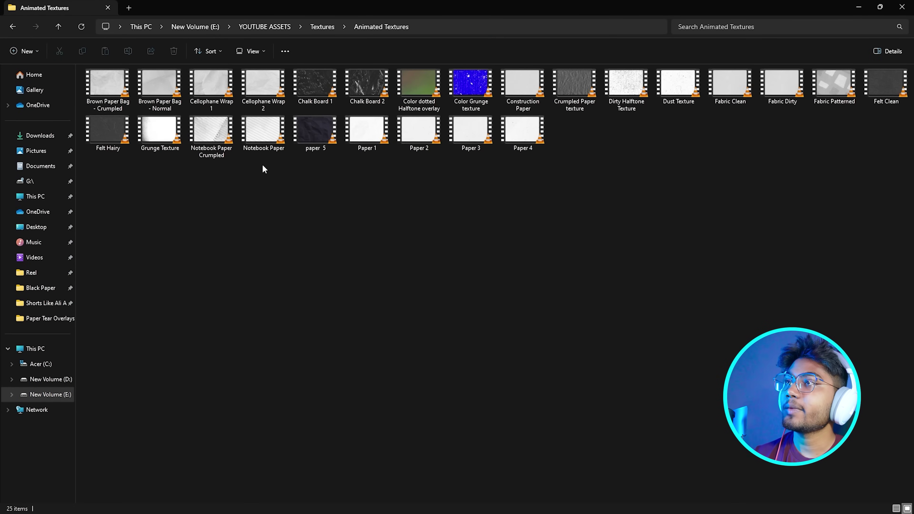
key(d)
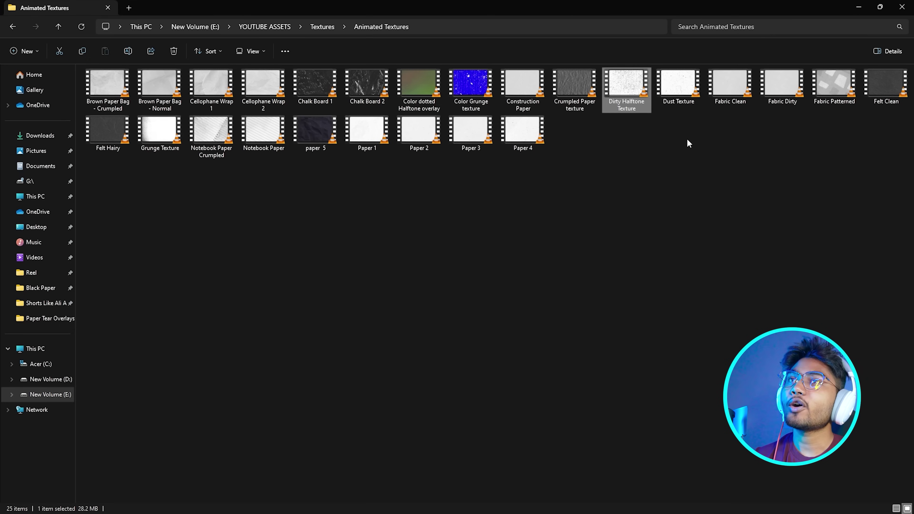
Import Dirty Halftone Texture.mp4 into the After Effects project and place it directly above the BG layer in Shorts Like Ali Abdal Linked Comp 04
double_click(560, 9)
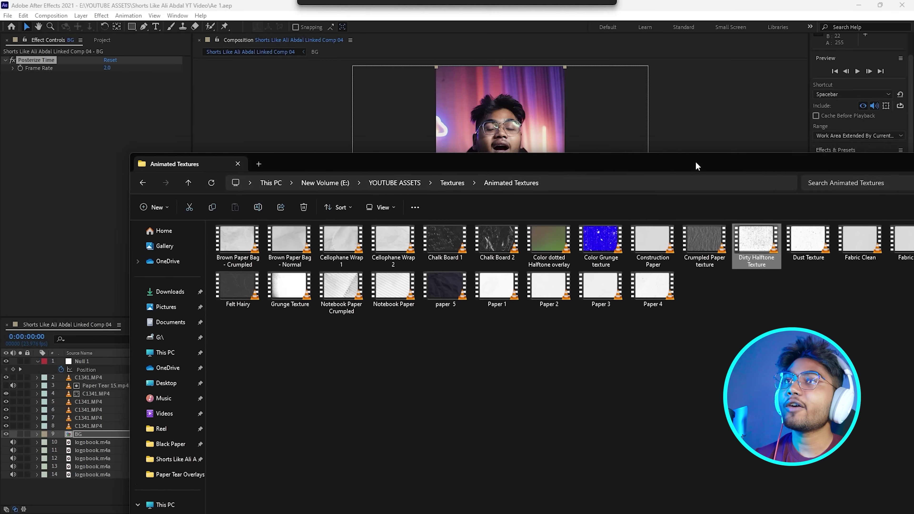
click(102, 40)
key(alt+Tab)
drag(811, 274, 82, 211)
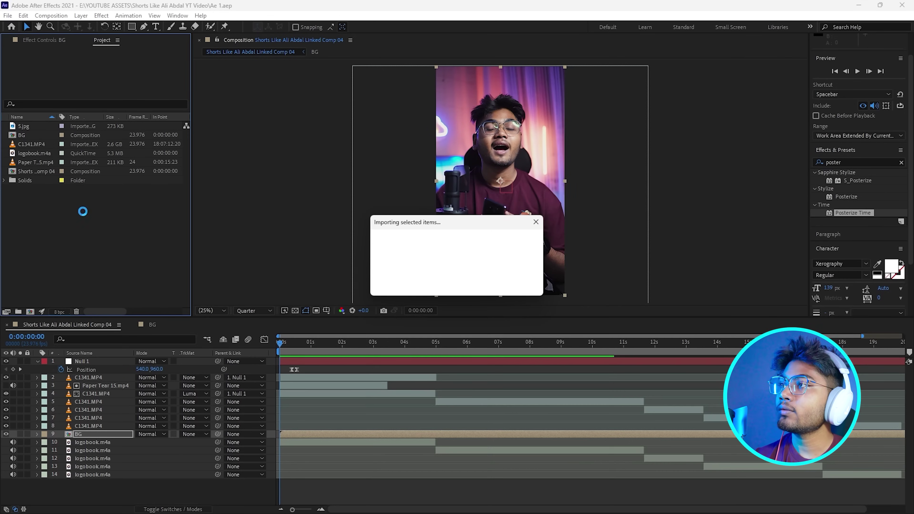
drag(117, 377, 87, 433)
Rotate the Dirty Halftone Texture layer to 90° and scale it to 174% so it covers the vertical frame
key(r)
click(153, 442)
key(s)
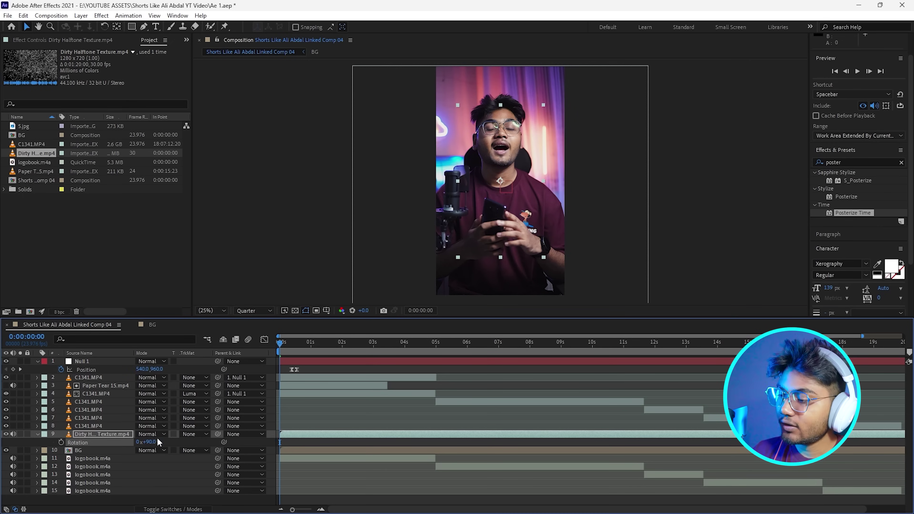
drag(151, 441, 209, 445)
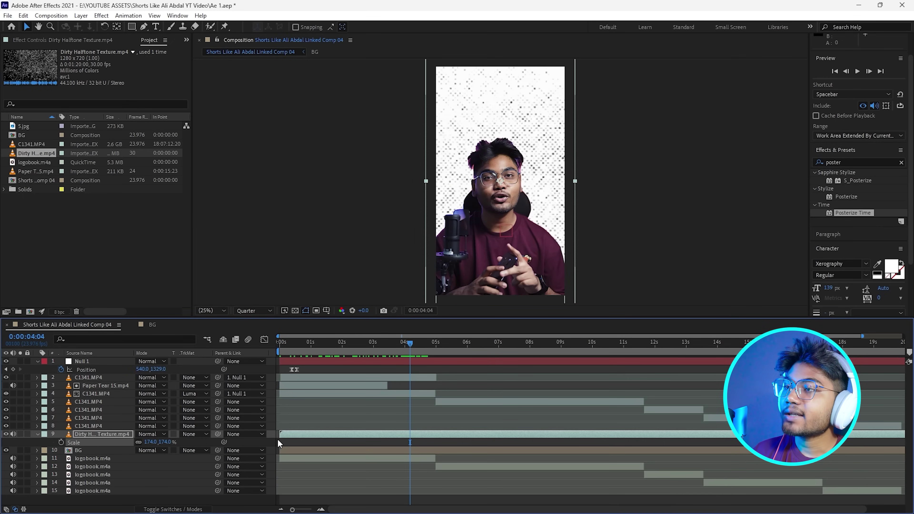
Preview the halftone texture behind the speaker and set its blending mode to Multiply
key(space)
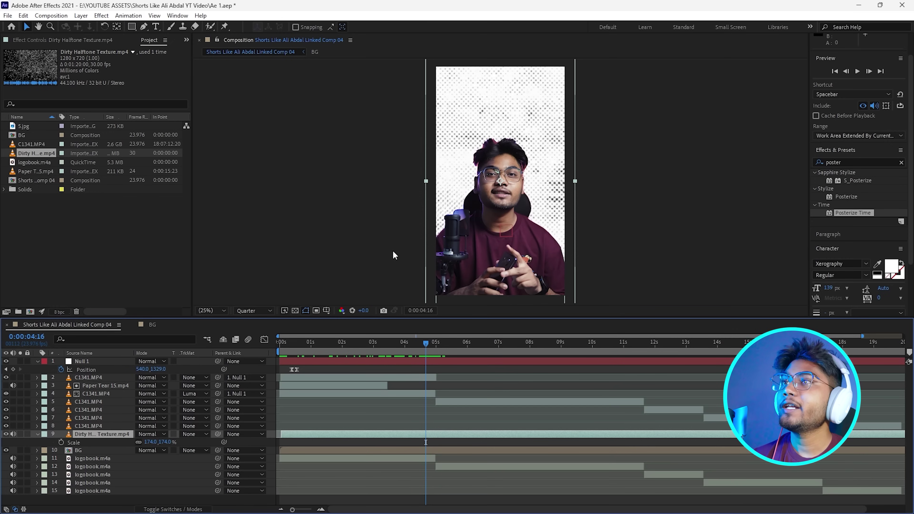
click(151, 434)
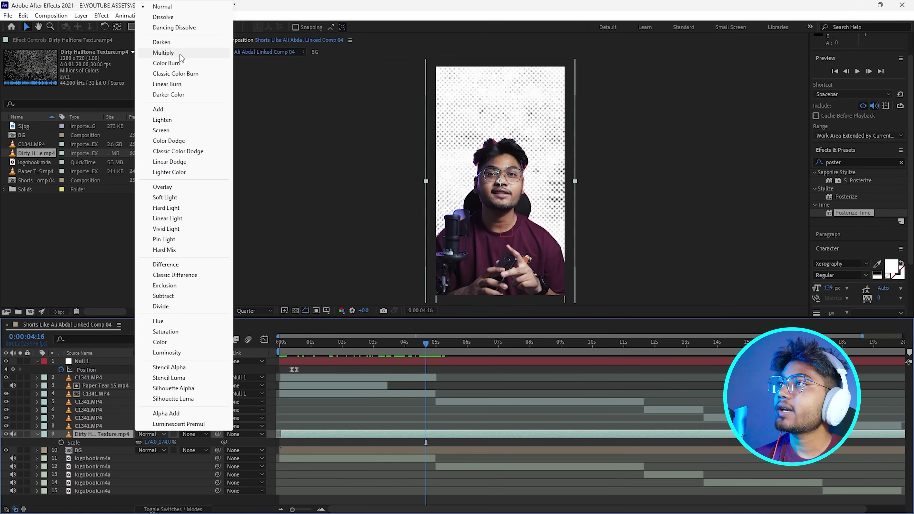
click(174, 55)
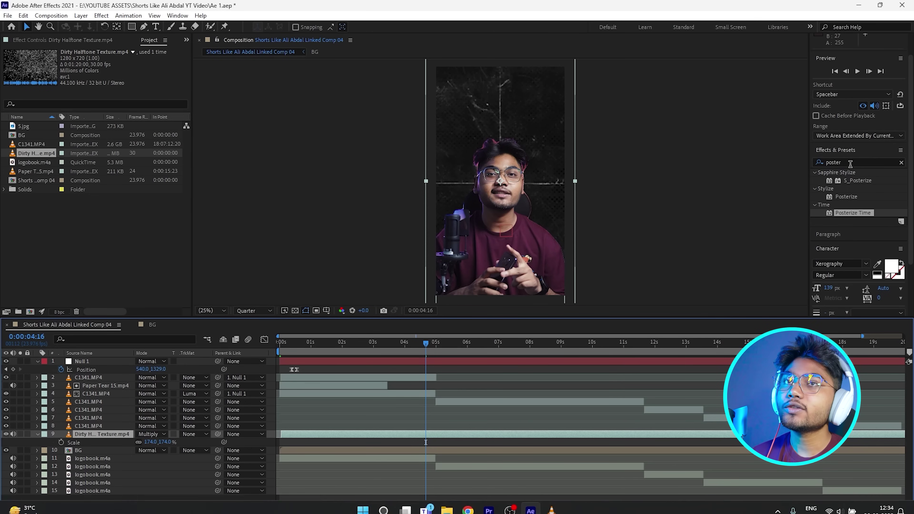
Find the Invert effect and apply it to the Dirty Halftone Texture layer
click(812, 166)
text(i)
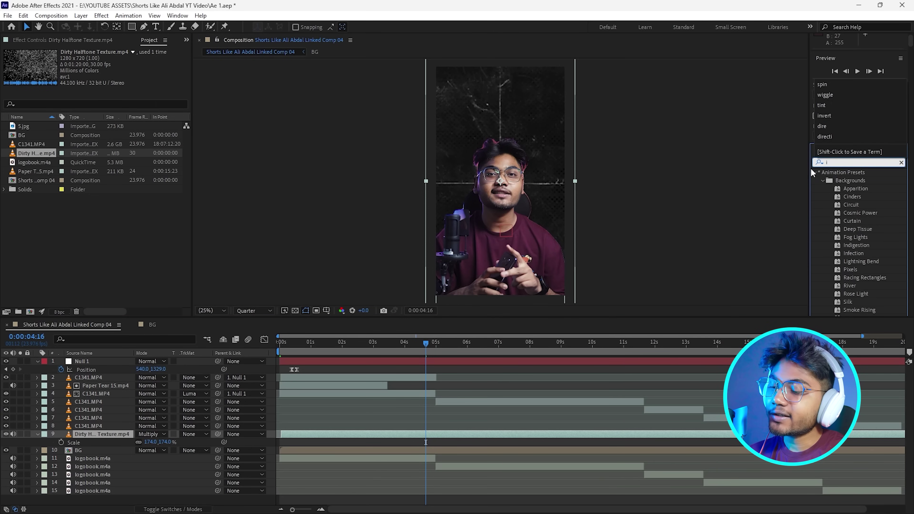
text(vert)
text(n)
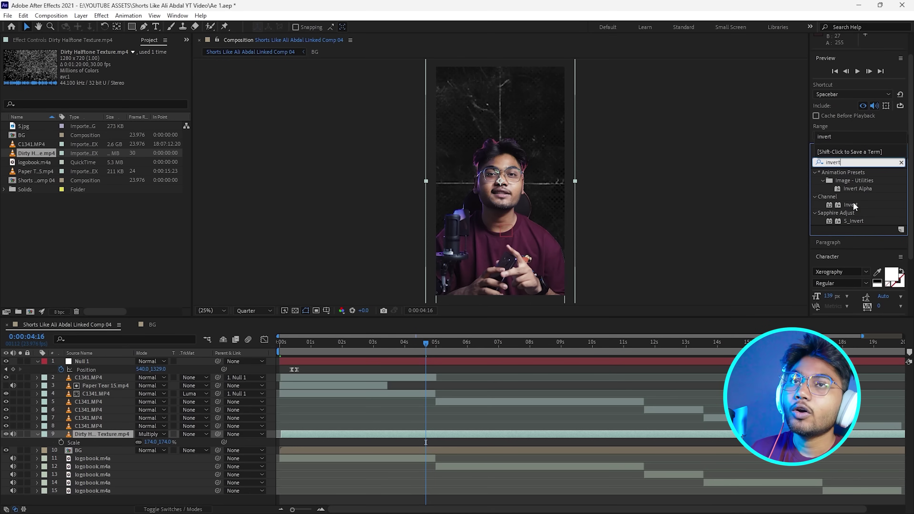
drag(845, 206, 287, 432)
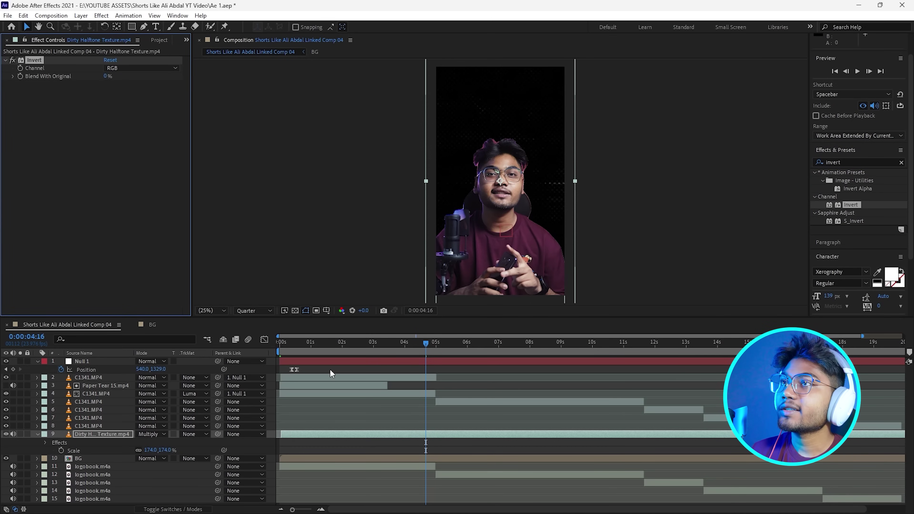
Set the Dirty Halftone Texture layer's Opacity to 20%, checking it at a frame around 1.5 seconds
drag(378, 341, 331, 342)
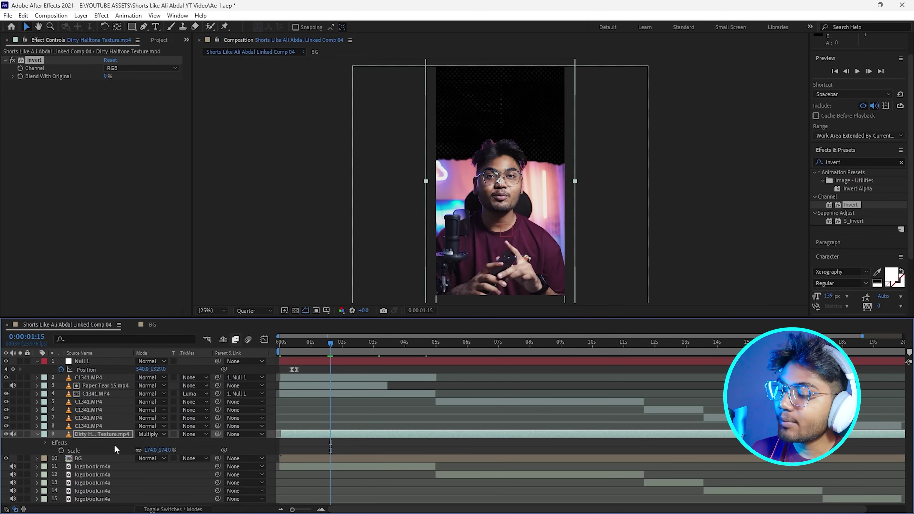
key(t)
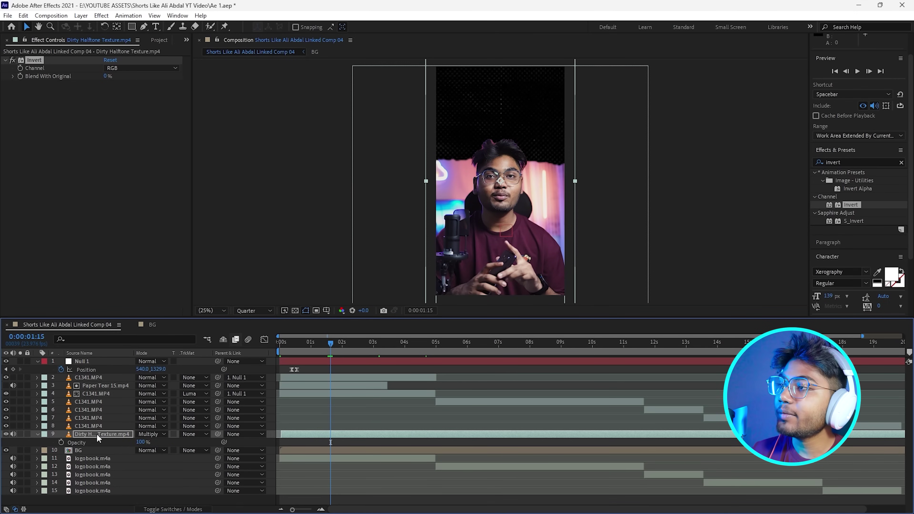
click(140, 442)
text(20)
key(Return)
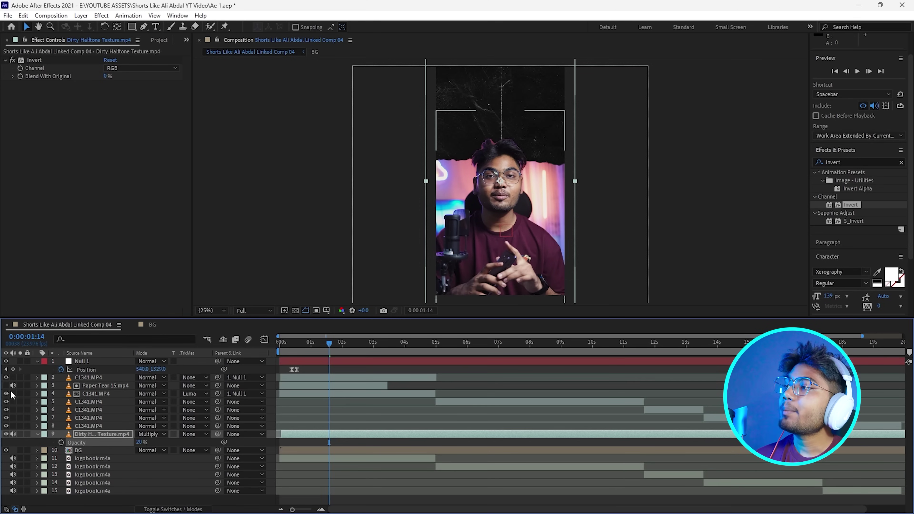
Hide the top C1341.MP4 layer and the luma-matted C1341.MP4 layer, and preview the textured background alone
click(6, 393)
click(5, 377)
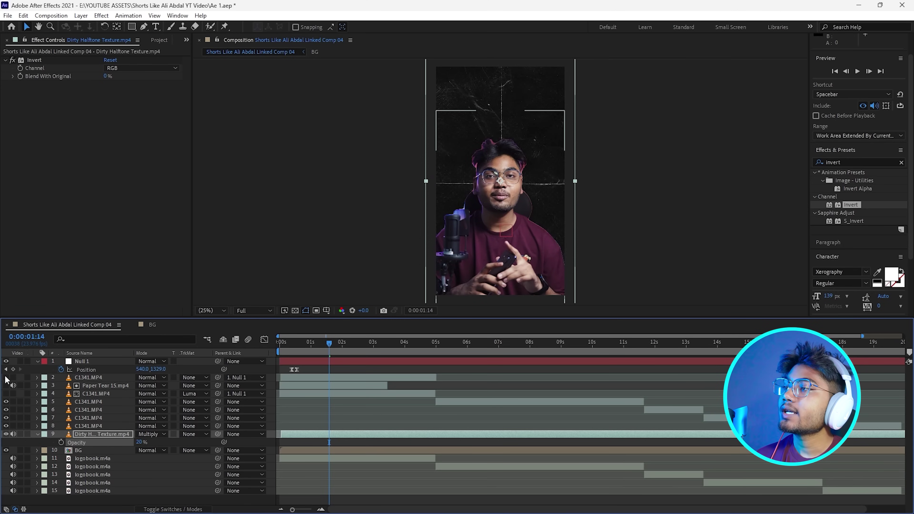
click(6, 377)
click(5, 377)
click(6, 377)
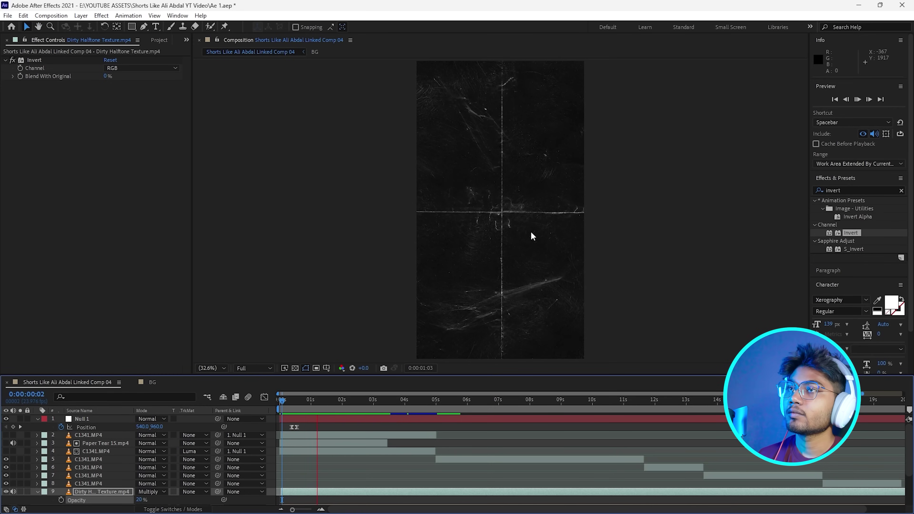
key(space)
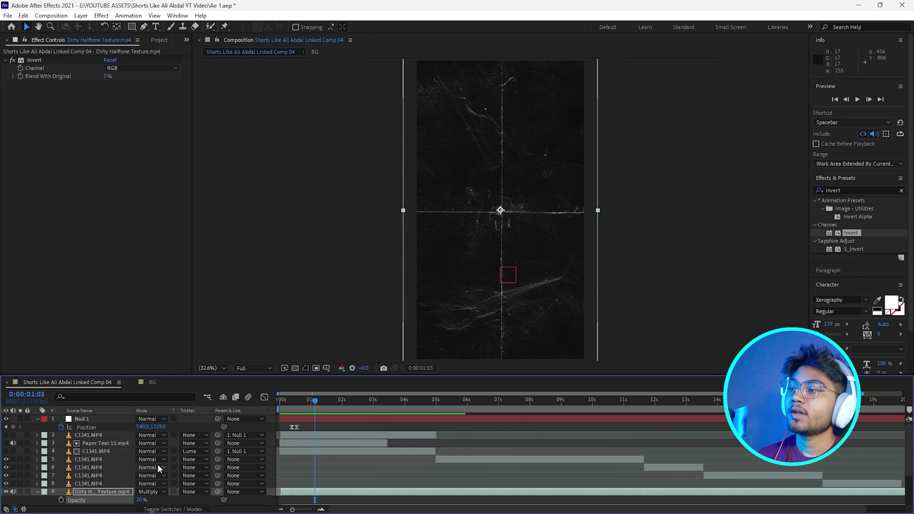
Set the Dirty Halftone Texture layer's Opacity to 25%
drag(140, 501, 154, 500)
click(140, 499)
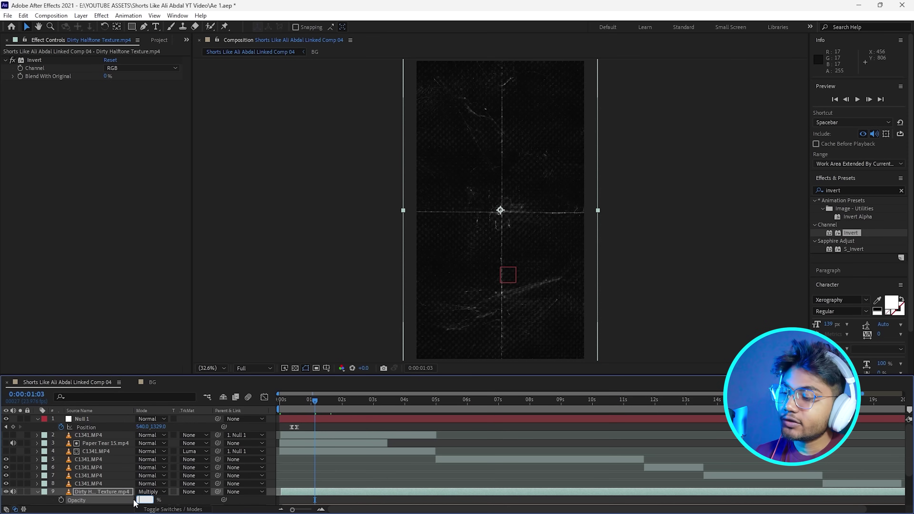
key(Return)
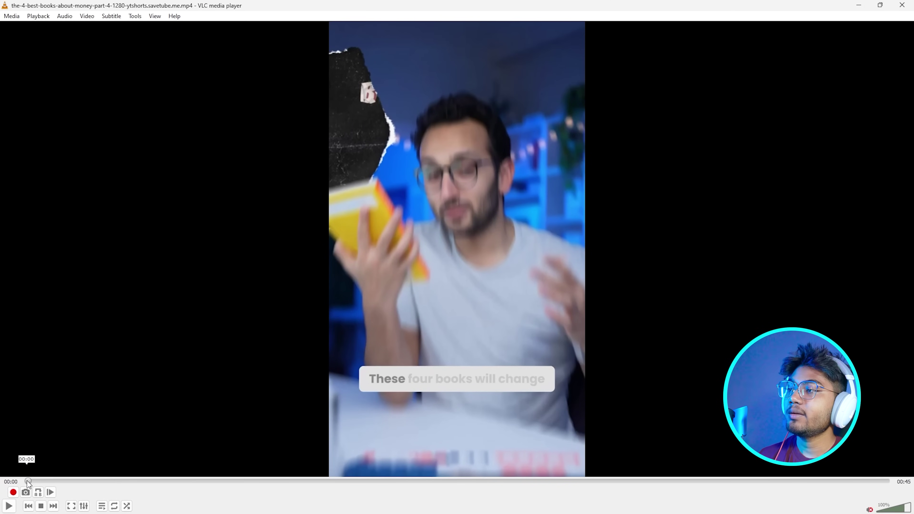
Scrub through the opening of the reference short in VLC to examine how the books fan out behind the speaker
drag(27, 480, 32, 481)
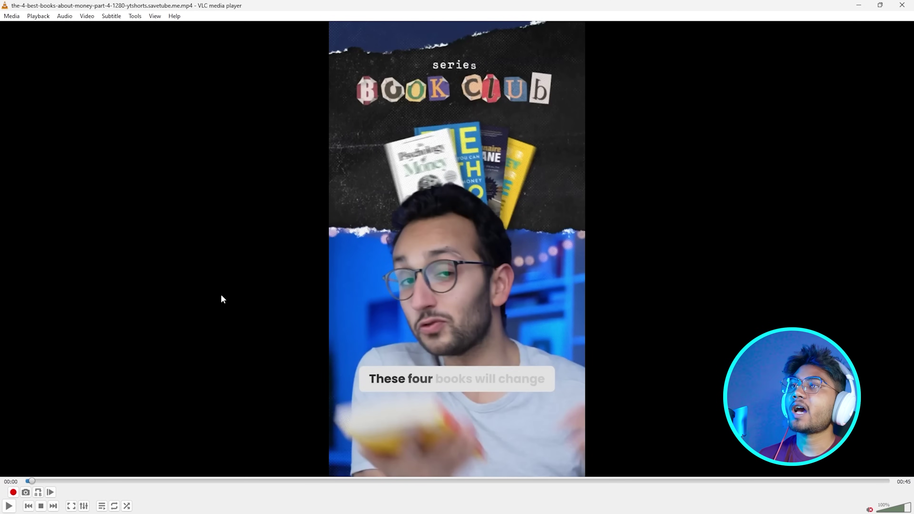
click(33, 481)
drag(32, 481, 38, 480)
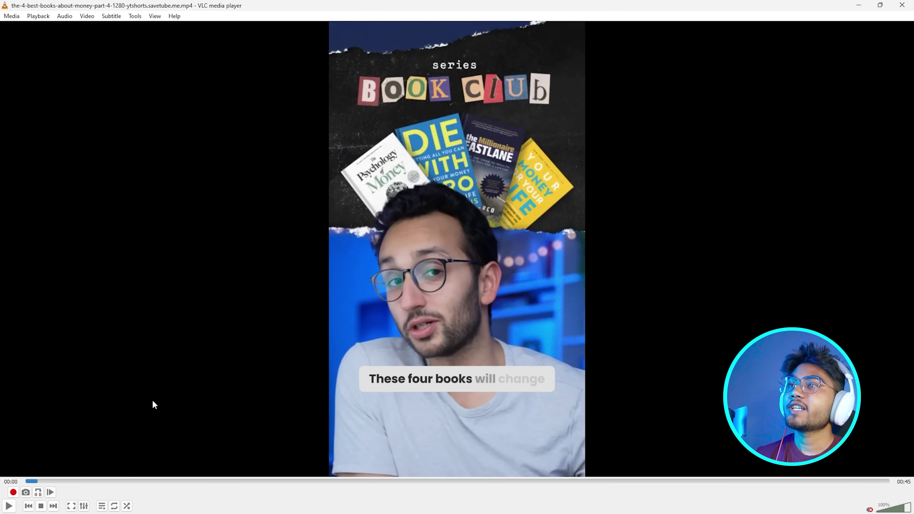
click(41, 480)
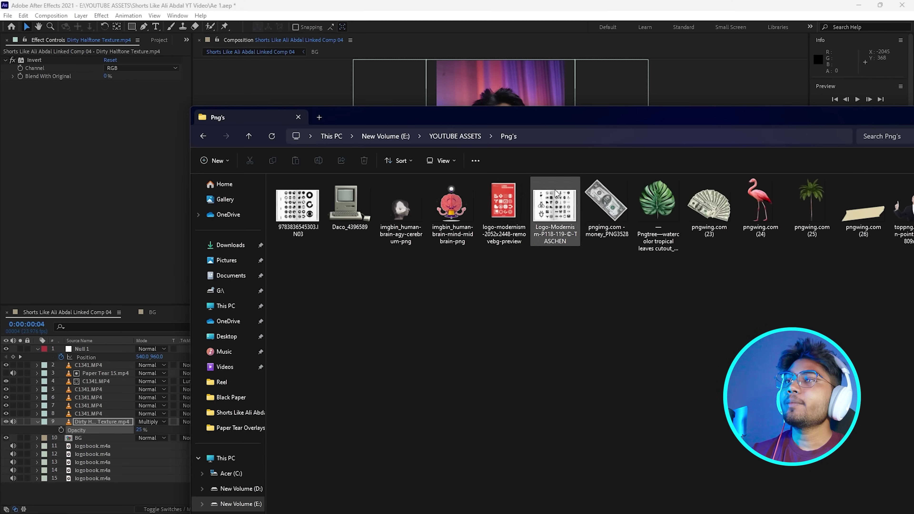
Import the red logo-modernism book PNG and add it to a new 1080 × 1920 composition named Book Animation
drag(503, 201, 132, 209)
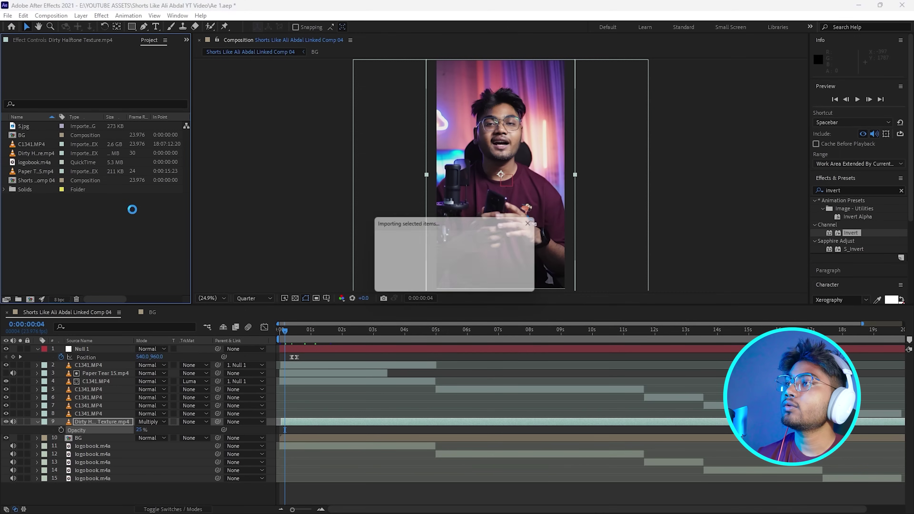
right_click(96, 220)
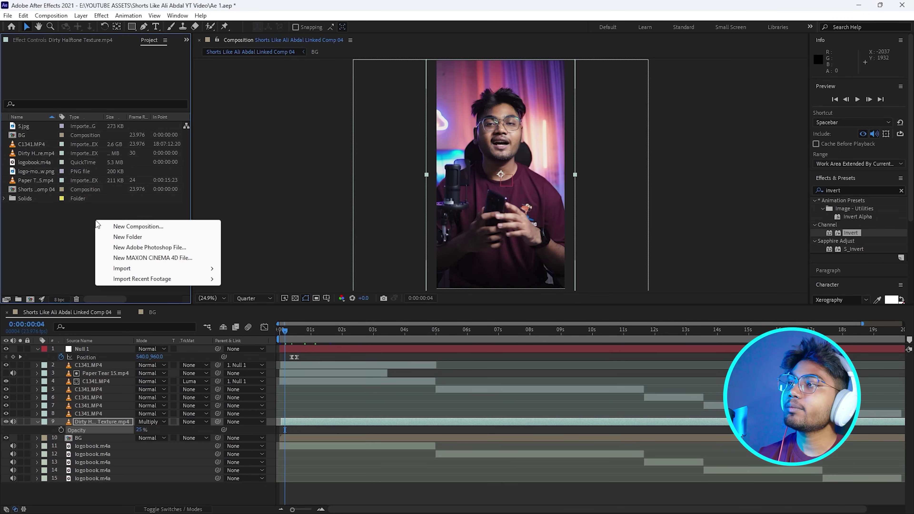
click(132, 225)
key(BackSpace)
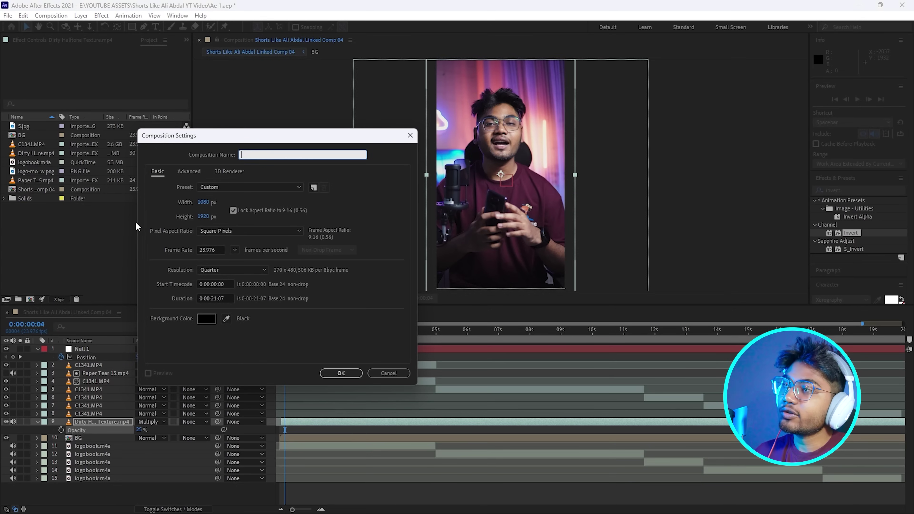
text(Book Animation)
key(Return)
drag(36, 180, 67, 382)
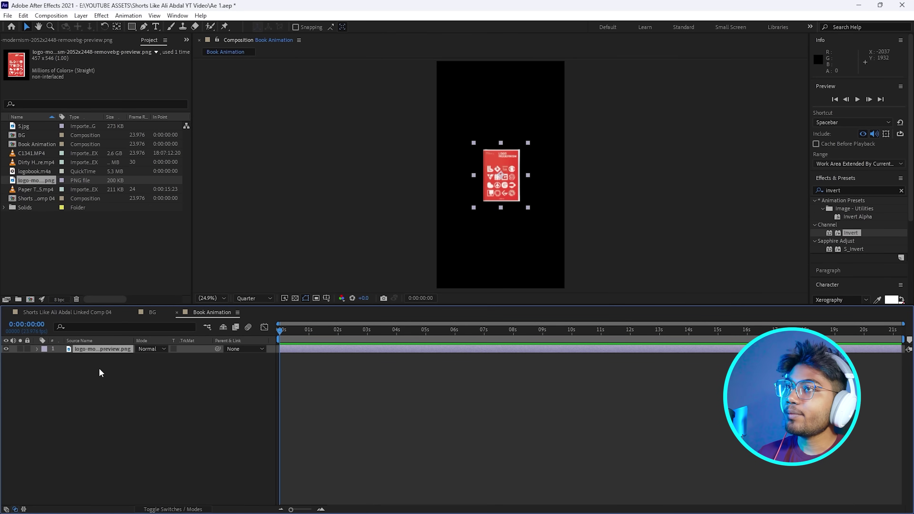
Add Book Animation to Shorts Like Ali Abdal Linked Comp 04 and place it directly below the luma-matted C1341.MP4 layer
click(68, 312)
click(42, 143)
mouse_move(42, 142)
mouse_down()
mouse_move(126, 378)
mouse_move(101, 346)
mouse_up()
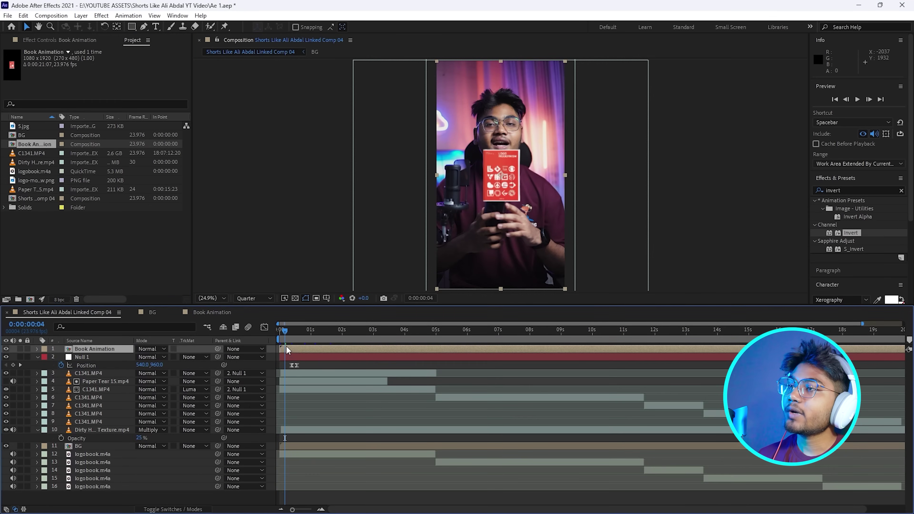
drag(283, 335, 309, 331)
drag(83, 349, 96, 389)
Open the Book Animation composition and raise the book PNG to a Position of about 540, 562
double_click(94, 393)
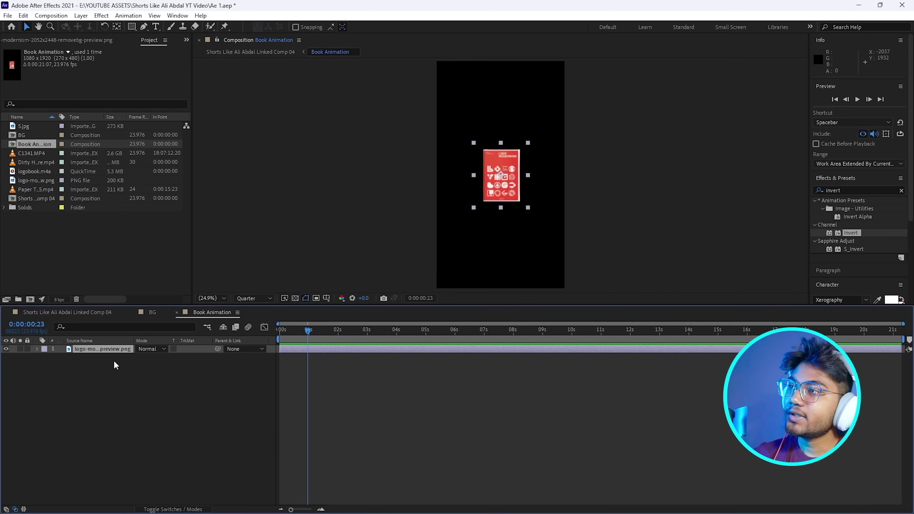
key(p)
drag(160, 360, 162, 359)
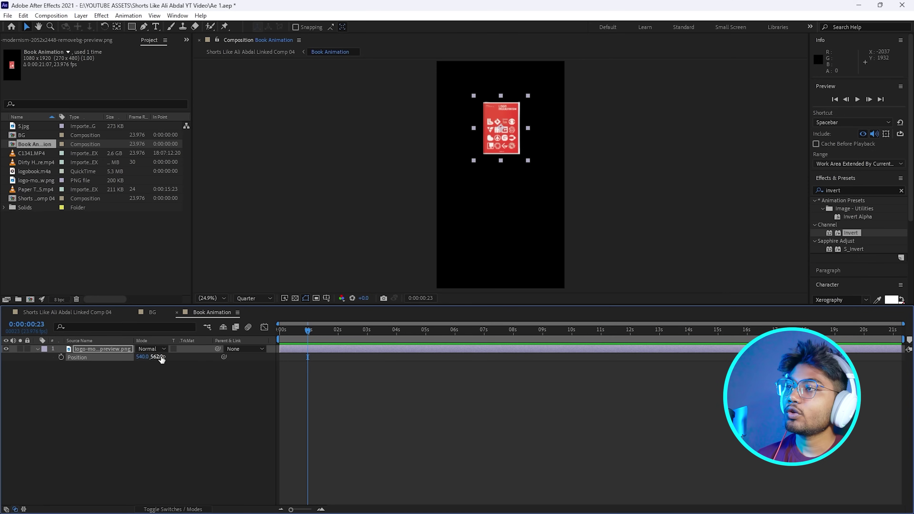
Set the book PNG's Scale to 90% and raise it to Position 540, 532, checking its placement behind the speaker in the main composition
click(68, 312)
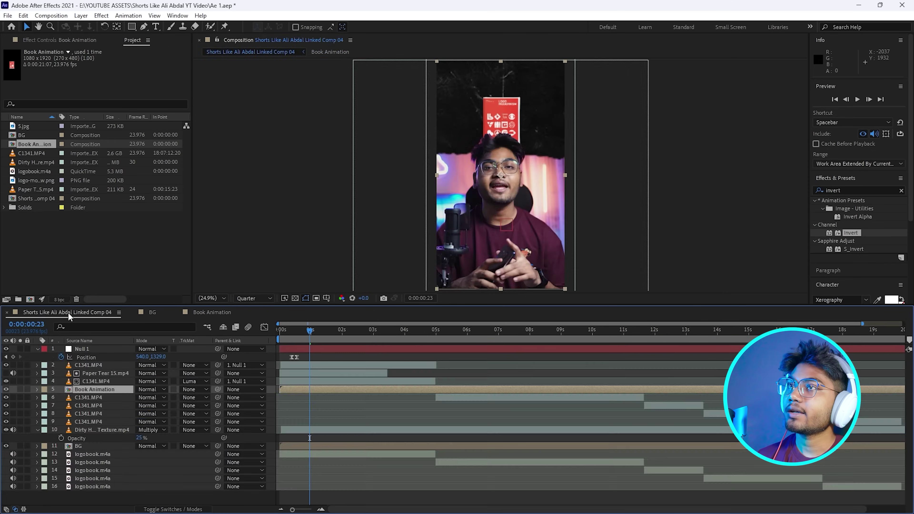
click(212, 312)
key(s)
drag(165, 360, 159, 360)
click(164, 356)
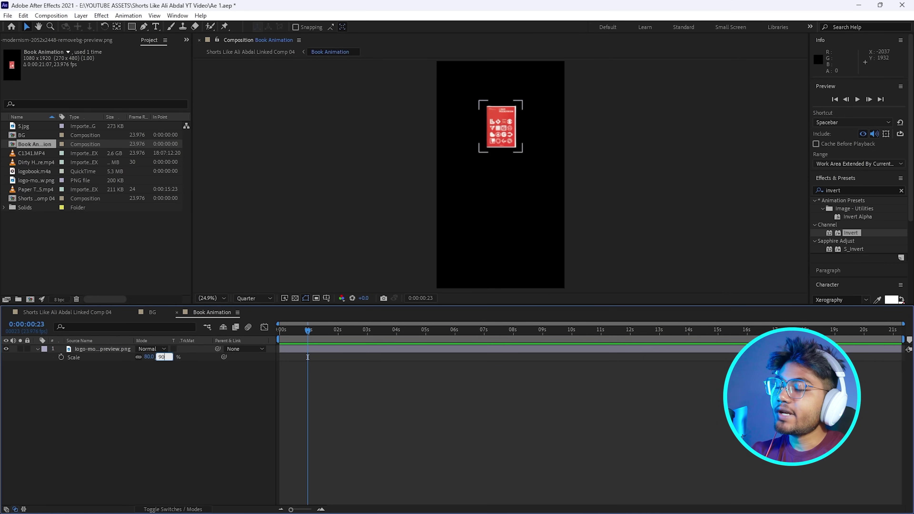
key(Return)
click(68, 312)
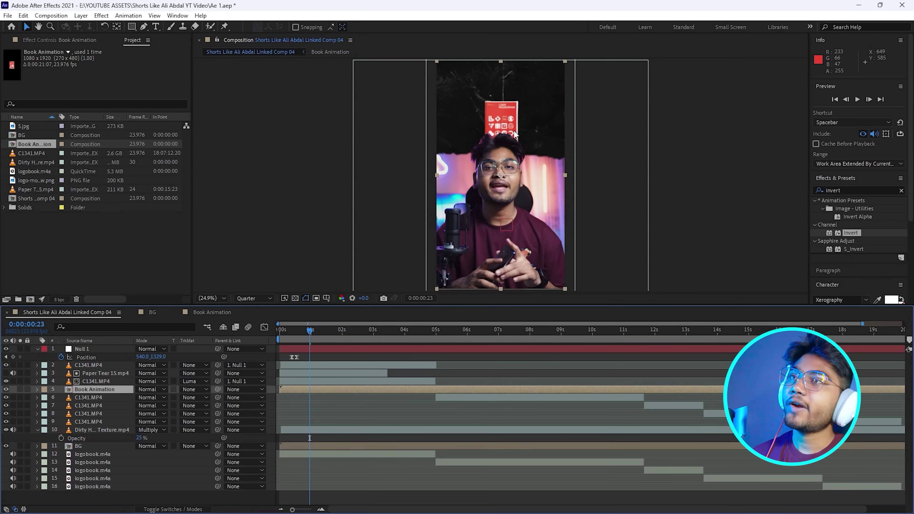
click(212, 312)
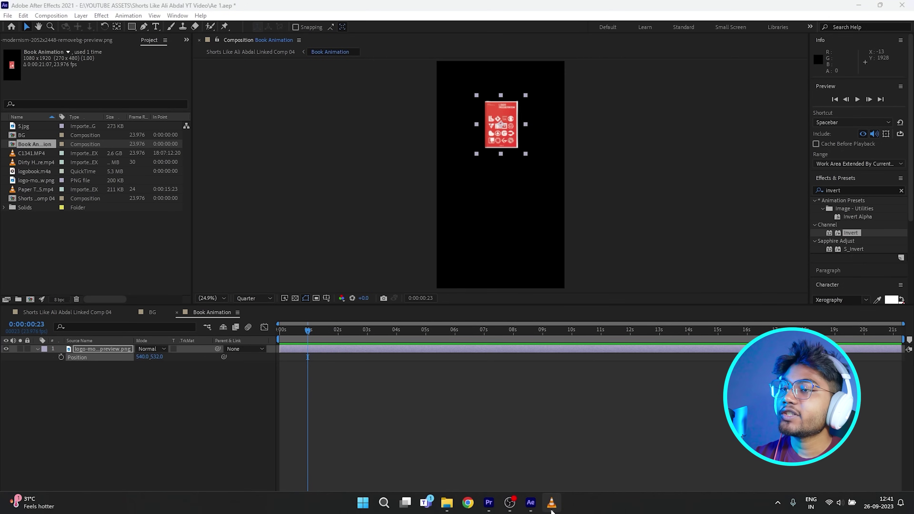
Switch to VLC and replay the start of the reference short to examine when the books begin to spread
click(551, 503)
click(28, 481)
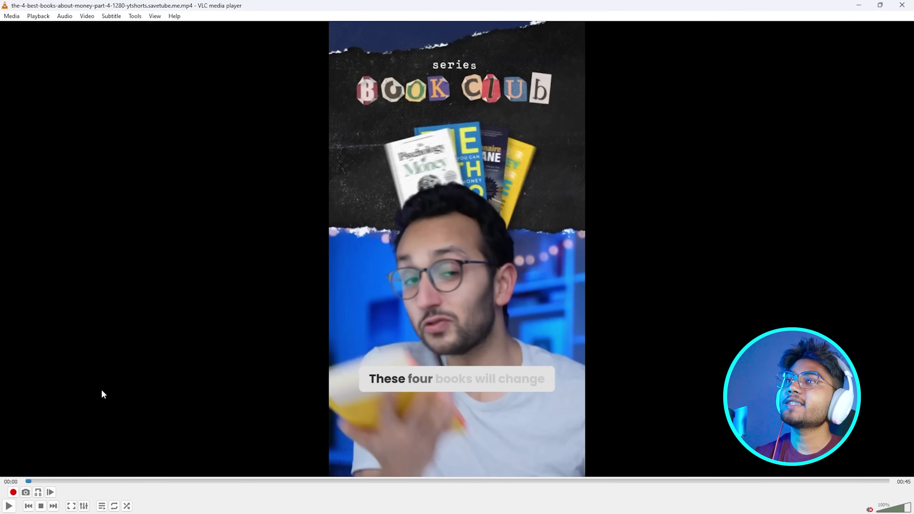
key(space)
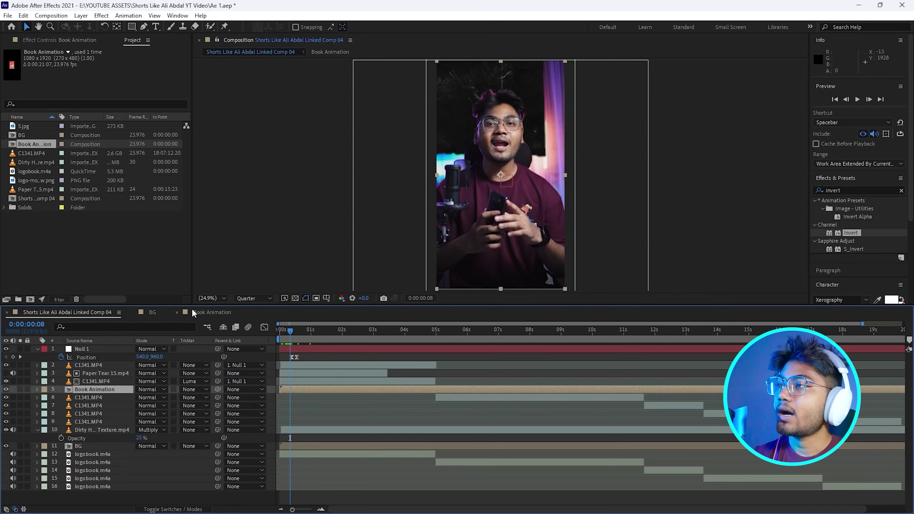
Rename the book layer in the Book Animation composition to Book 1 and duplicate it three times
click(209, 311)
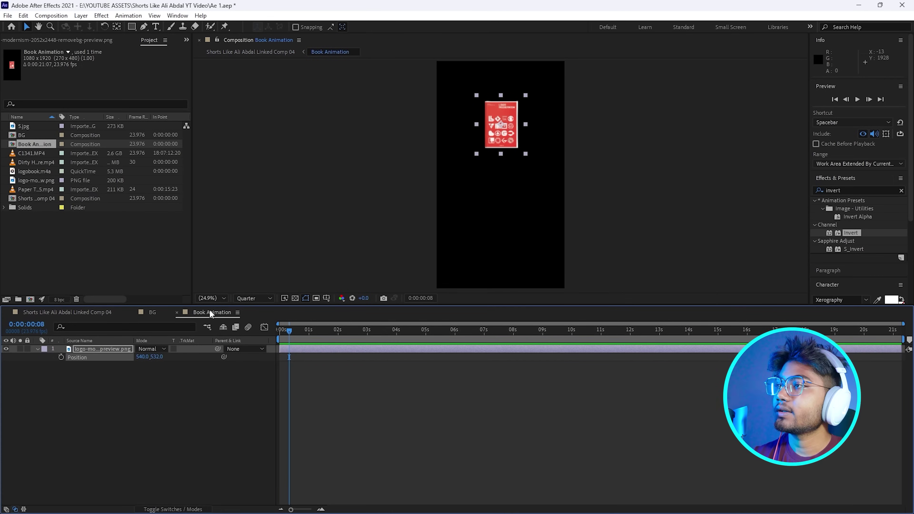
right_click(108, 348)
click(135, 332)
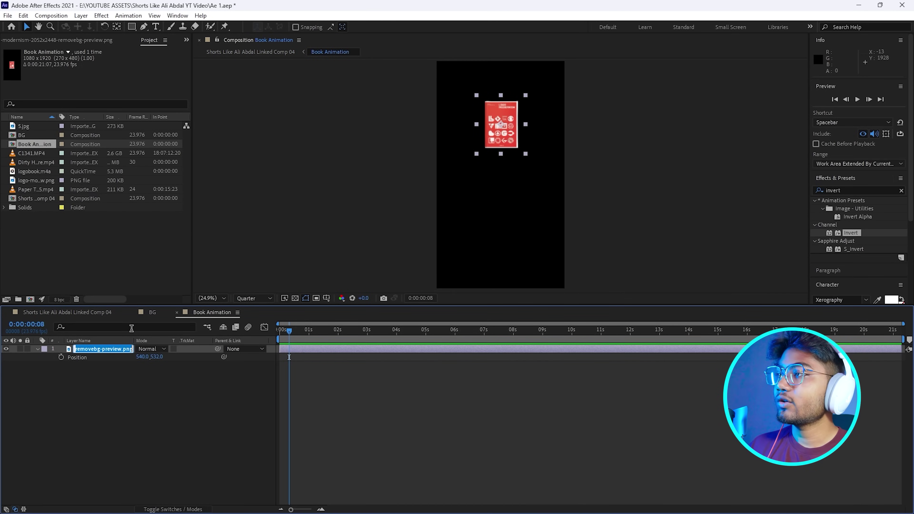
text(Book 1)
key(Return)
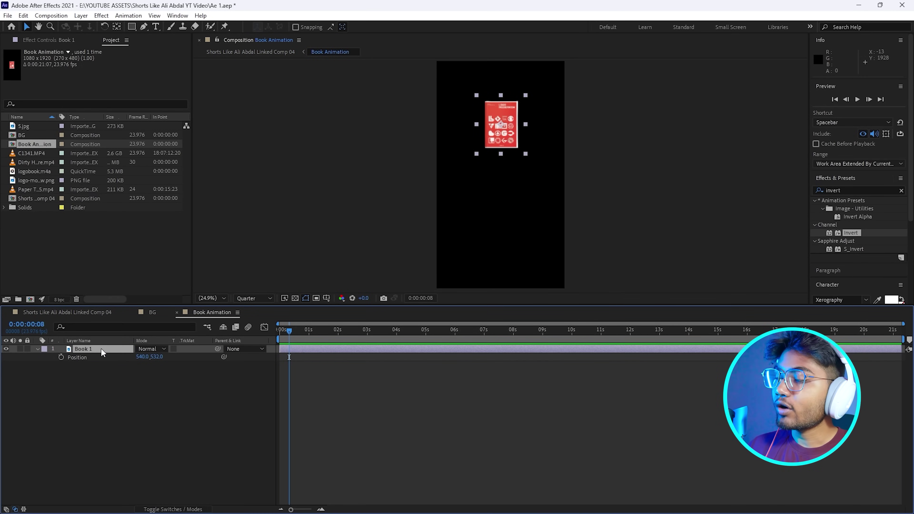
key(ctrl+d)
key(ctrl+d)
key(ctrl+d)
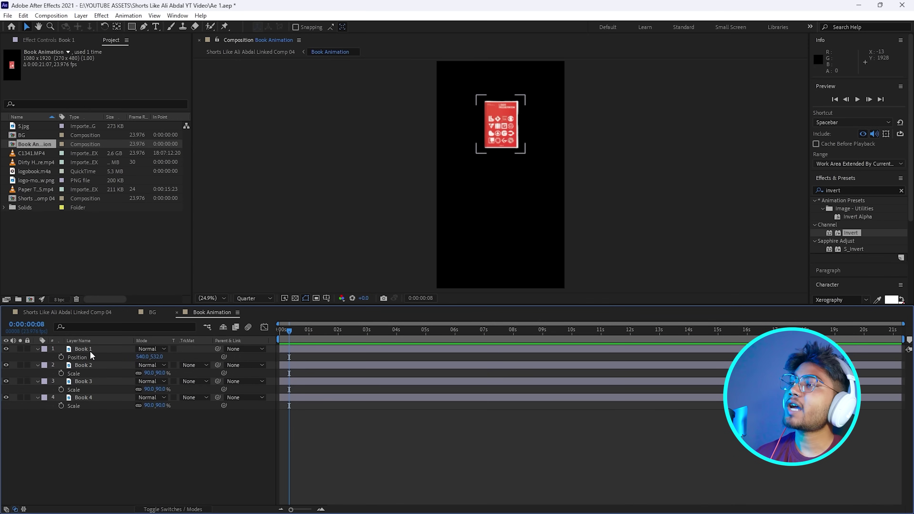
Add starting Position, Rotation and Scale keyframes to all four book layers at 0:00:00:08
click(90, 351)
shift+click(110, 398)
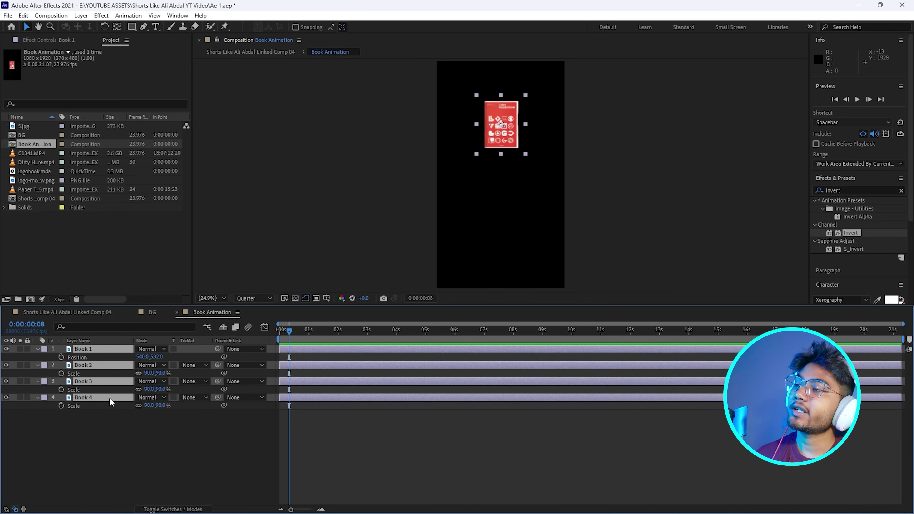
key(u)
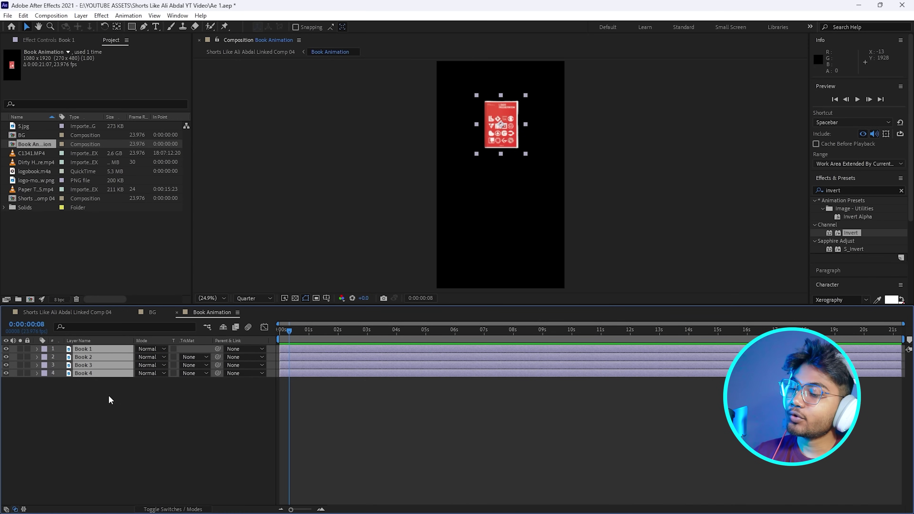
key(p)
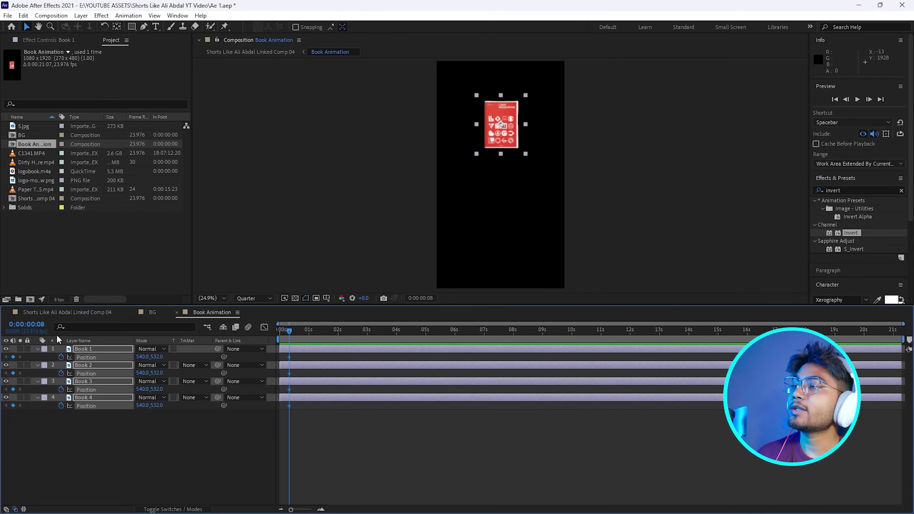
key(r)
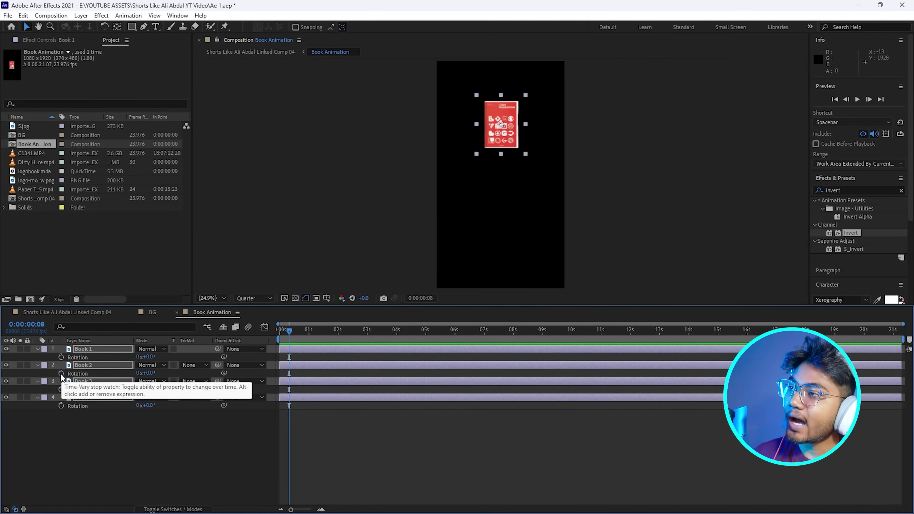
click(61, 357)
key(s)
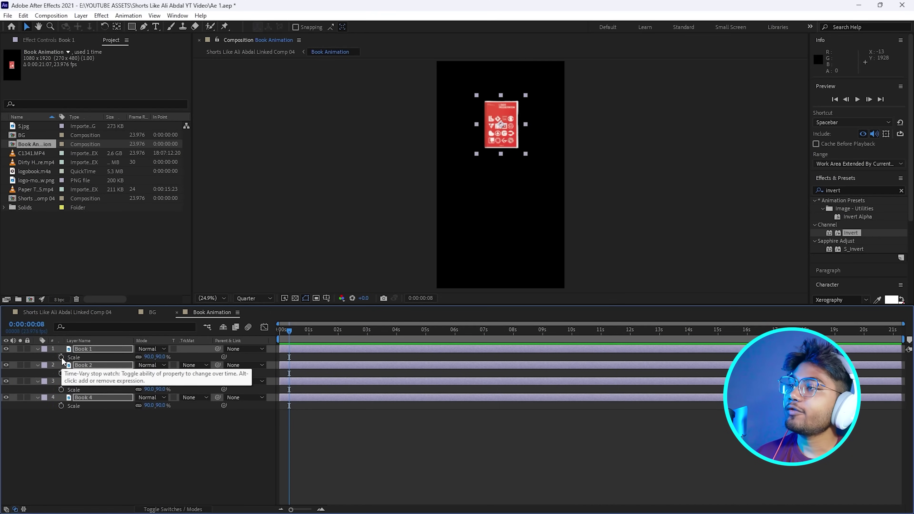
click(61, 357)
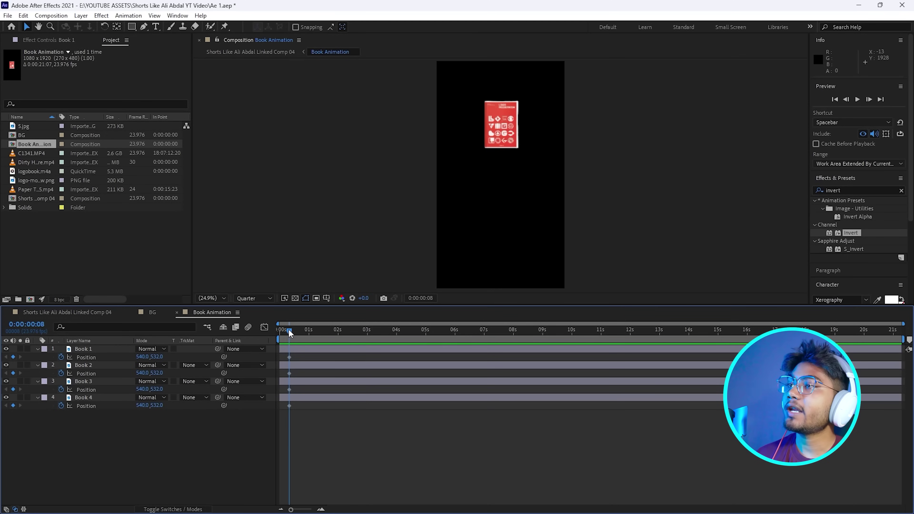
At 0:00:00:13, keyframe the books into a fan, rotating Book 1 to 22° and Book 3 to -12°, and order the layers Book 4, 3, 1, 2
drag(288, 328, 295, 338)
drag(140, 357, 160, 360)
key(s)
drag(158, 373, 179, 374)
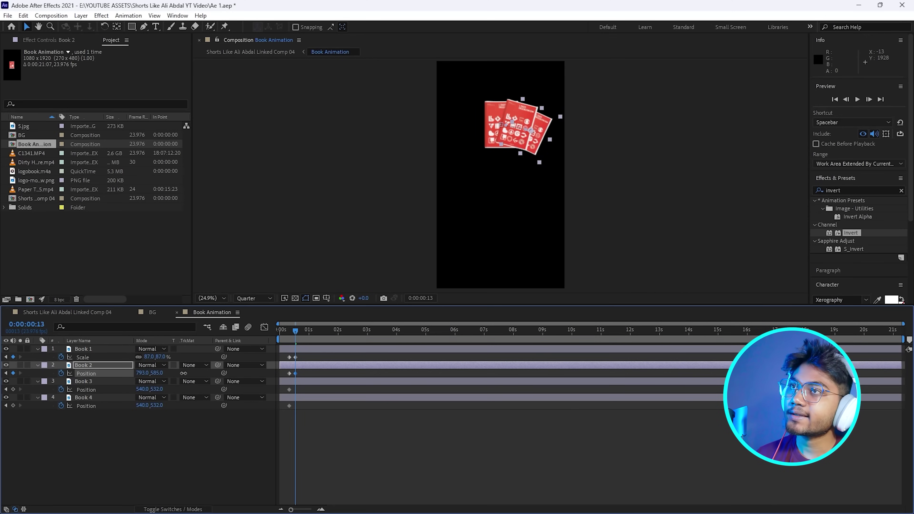
click(142, 373)
text(813)
key(Tab)
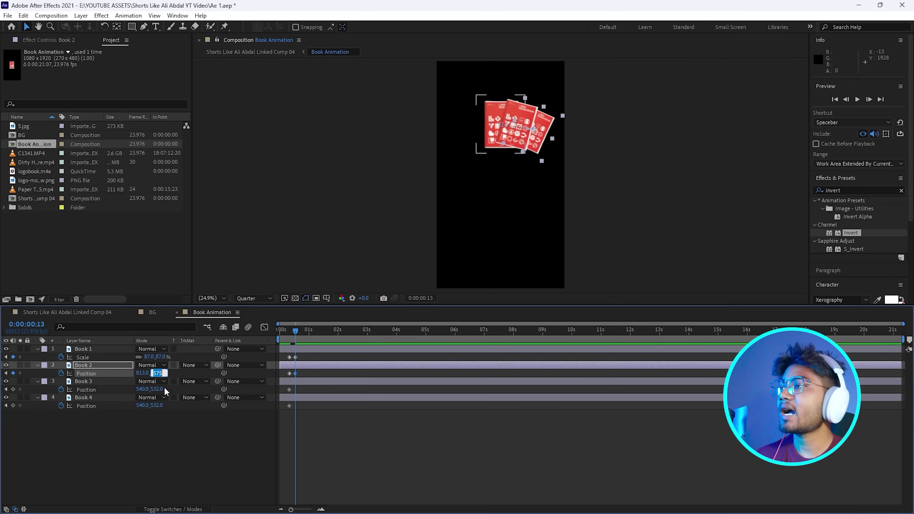
drag(143, 390, 30, 391)
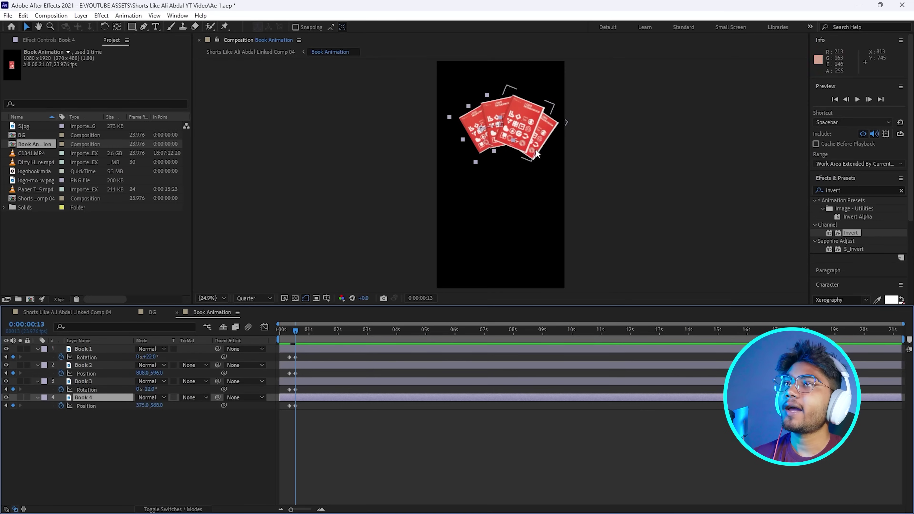
mouse_move(101, 398)
mouse_down()
mouse_move(97, 342)
mouse_move(95, 391)
mouse_up()
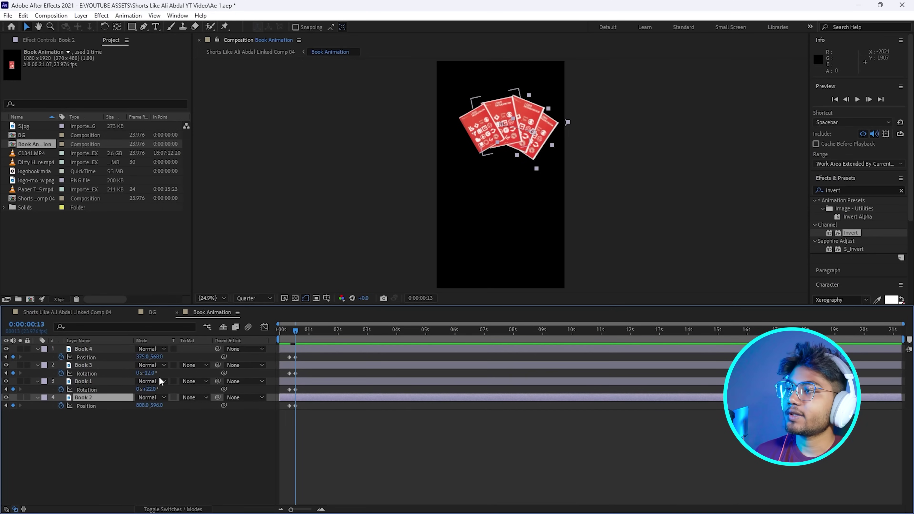
Apply Easy Ease to the animation keyframes of all four book layers
drag(294, 330, 294, 331)
drag(297, 332, 289, 332)
click(306, 415)
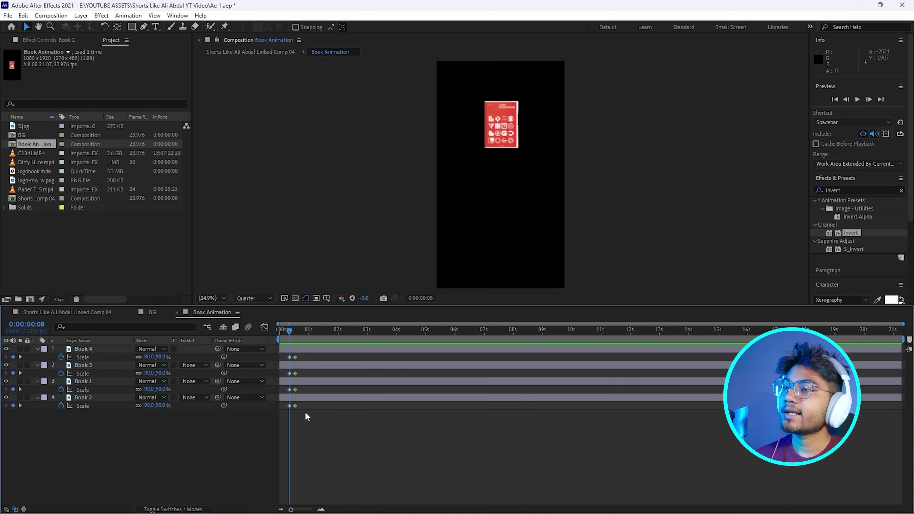
drag(306, 415, 280, 359)
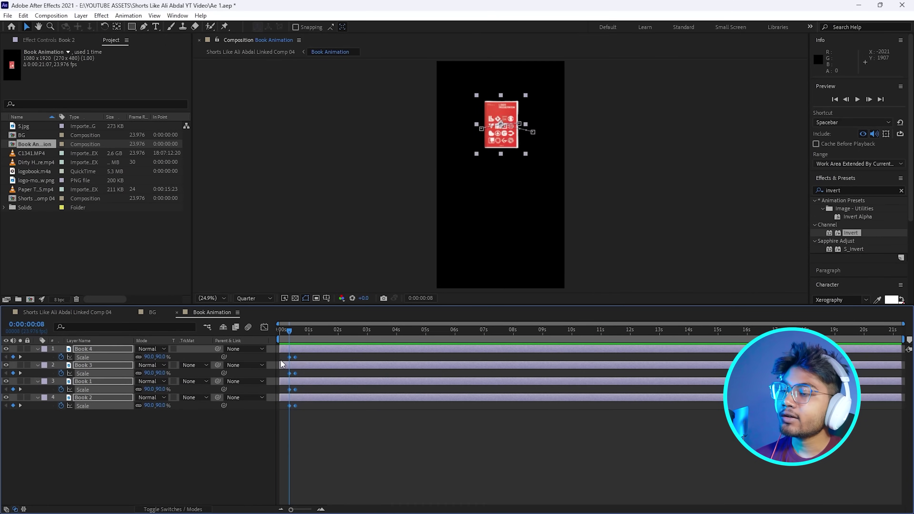
key(F9)
Preview the book fan-out from the start and examine its timing around the opening and closing keyframes
click(281, 330)
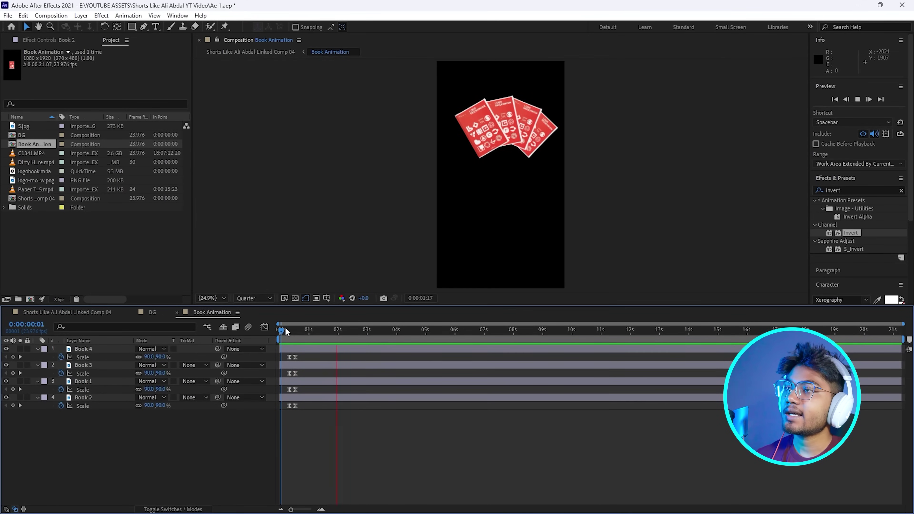
click(285, 329)
drag(295, 511, 307, 509)
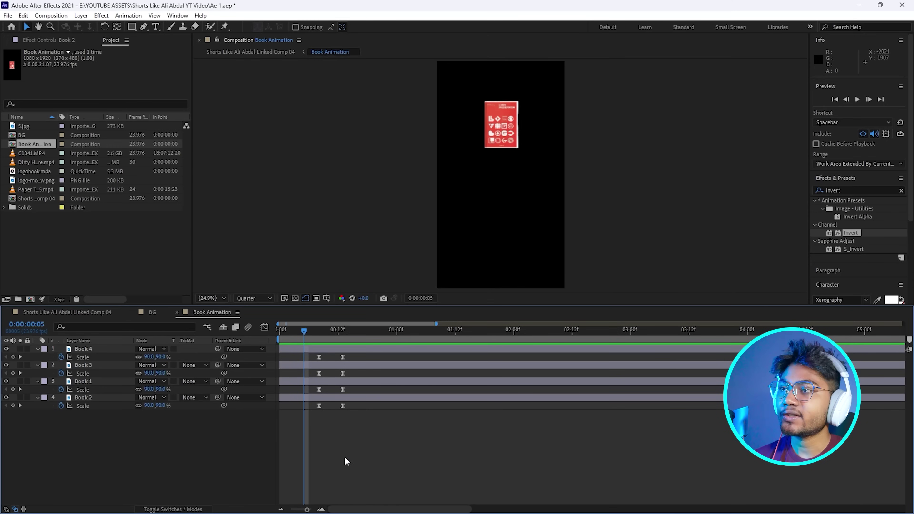
drag(345, 410, 338, 357)
click(295, 335)
mouse_move(295, 334)
mouse_down()
mouse_move(320, 338)
mouse_move(307, 342)
mouse_up()
click(296, 329)
Preview the opening of Shorts Like Ali Abdal Linked Comp 04 to check the books fanning out behind the speaker
click(62, 313)
drag(285, 332, 280, 339)
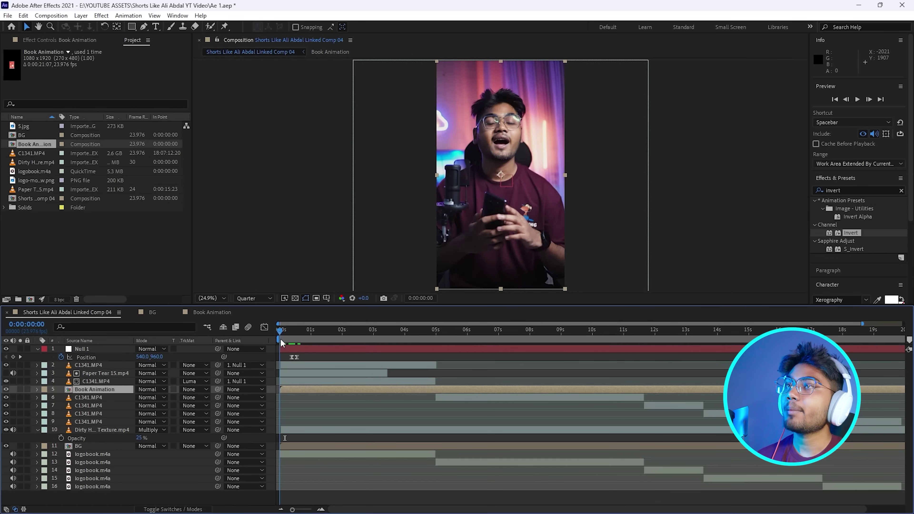
key(space)
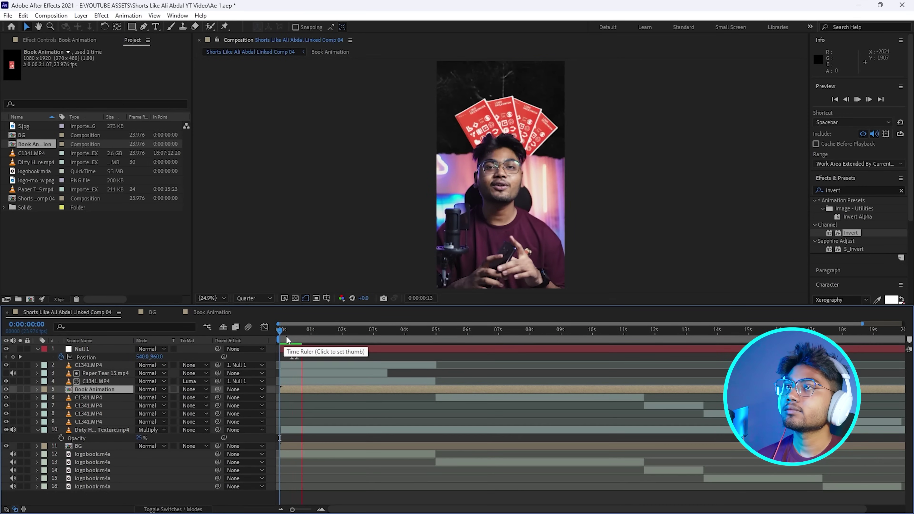
click(283, 332)
drag(283, 332, 297, 332)
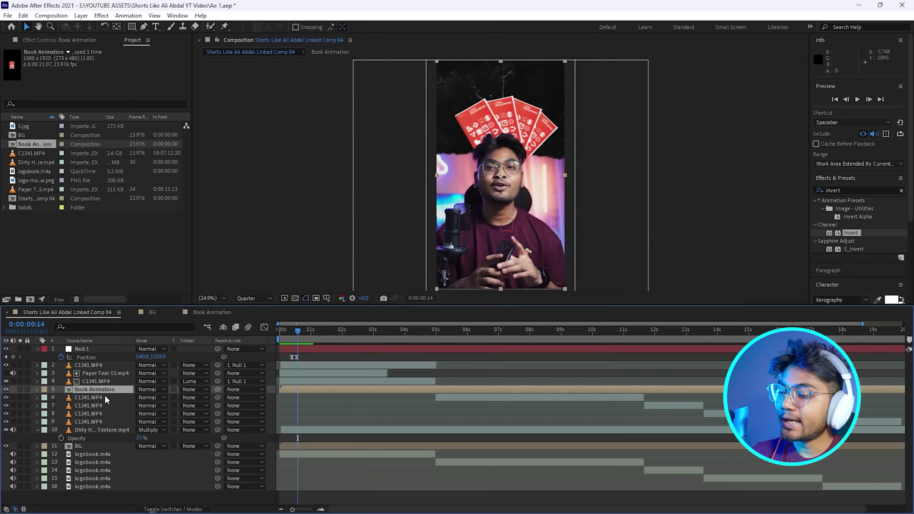
Move the Book Animation layer to a Position of about 486, 1023 to center the fan behind the head, and preview the opening
key(p)
drag(145, 398, 189, 396)
click(138, 249)
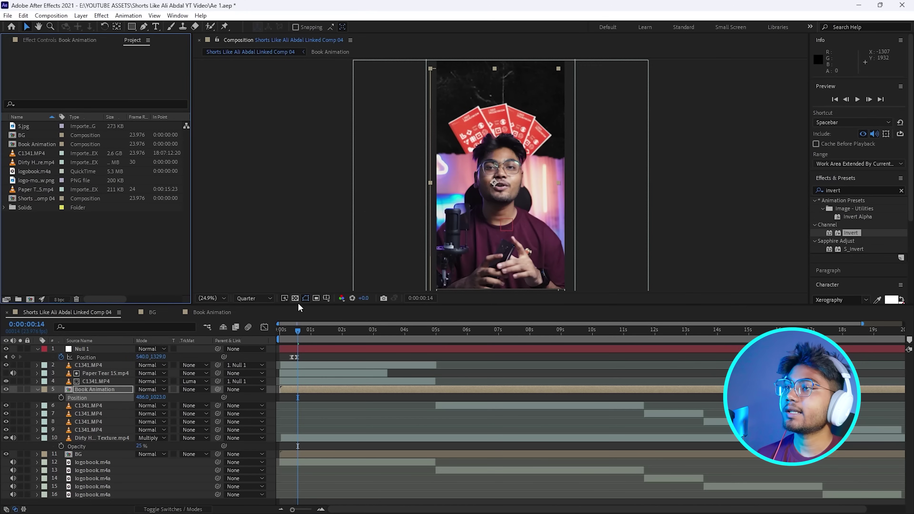
drag(298, 331, 284, 323)
key(space)
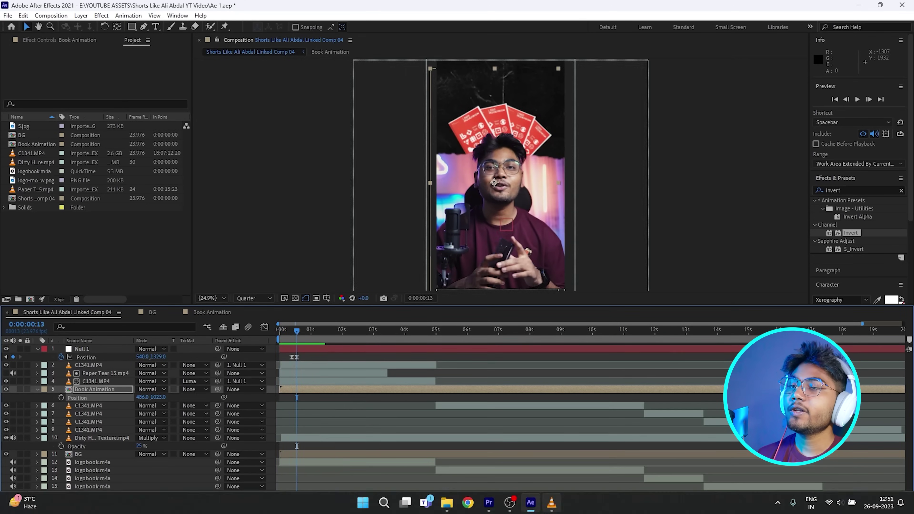
Check the Book Club title lettering in the reference short in VLC, and open the Animated letters folder in YOUTUBE ASSETS in File Explorer
click(546, 508)
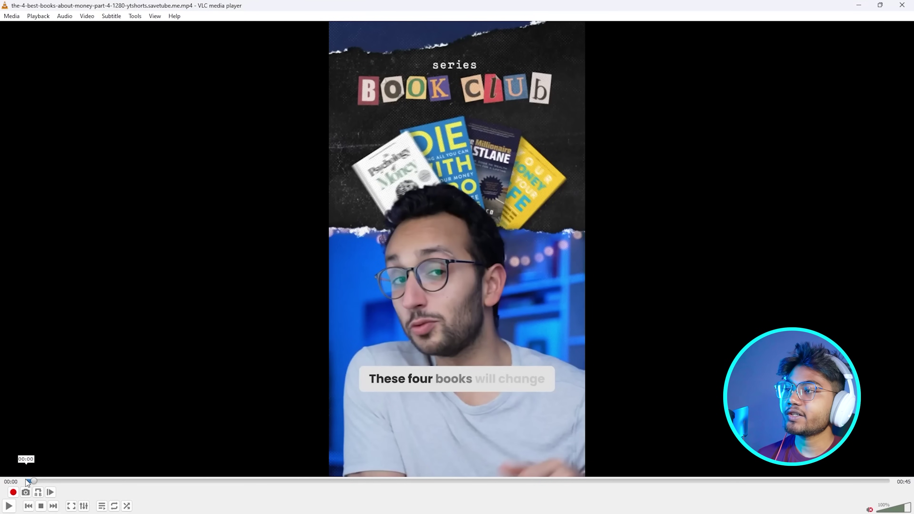
key(space)
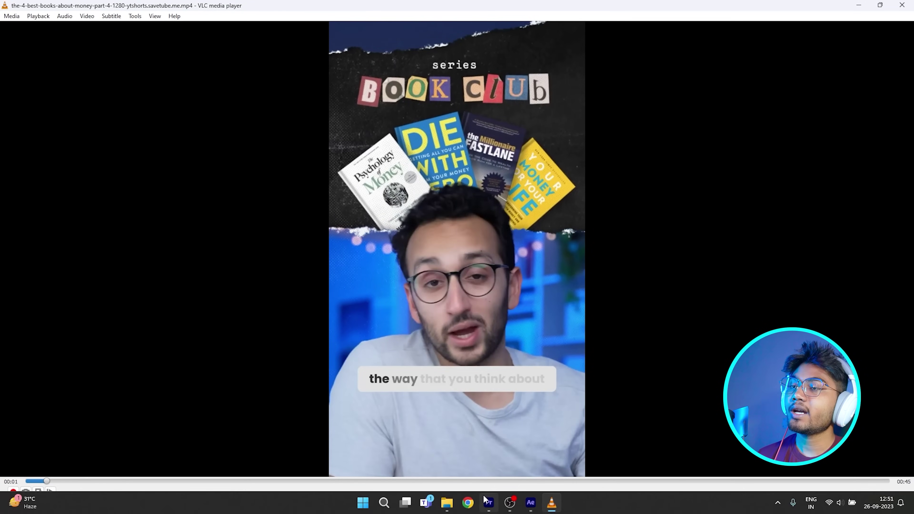
click(448, 502)
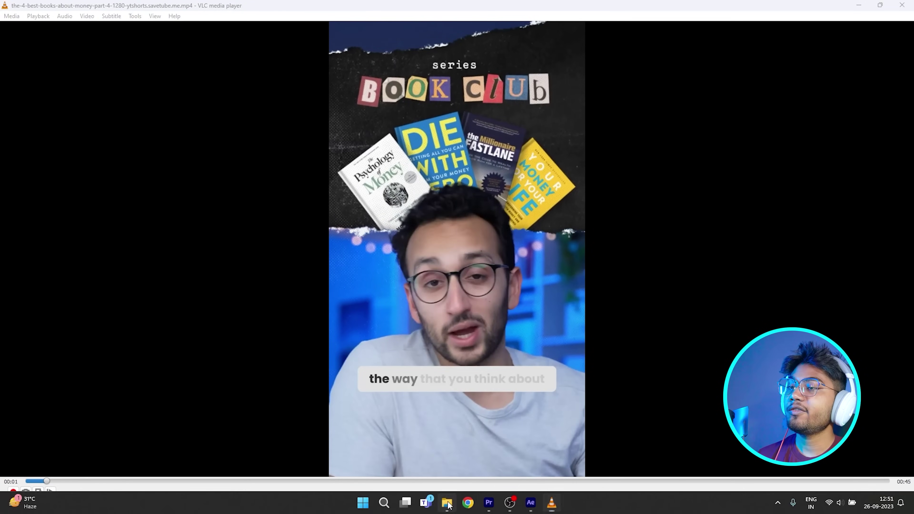
drag(745, 112, 638, 69)
click(341, 98)
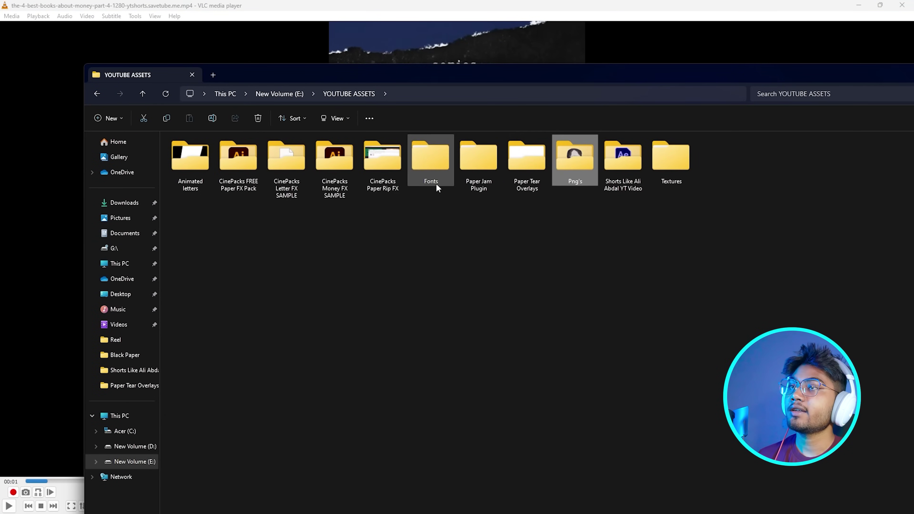
double_click(190, 160)
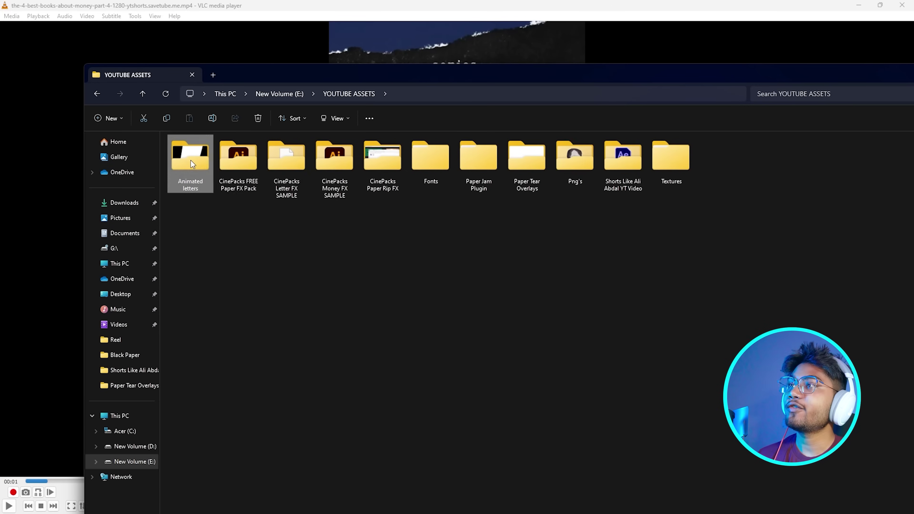
drag(503, 74, 414, 27)
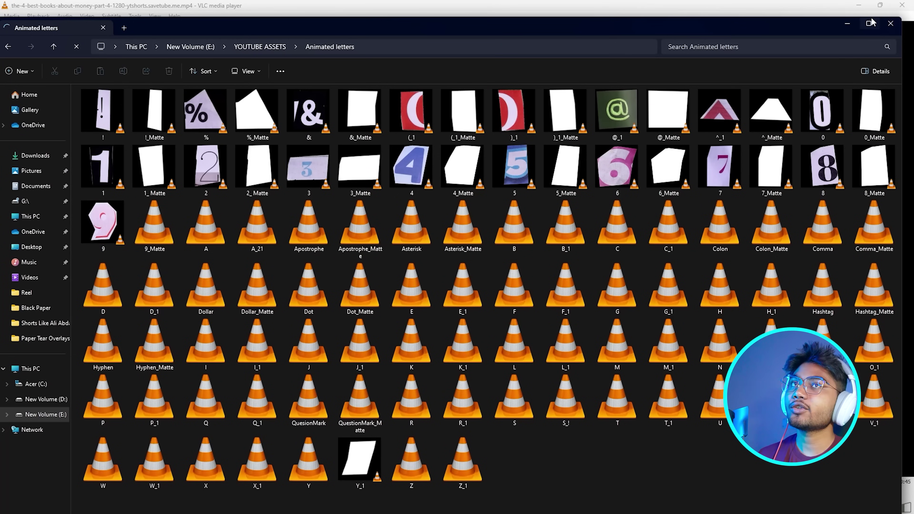
Enlarge the Animated letters folder window and compare its letter clips with the Book Club title in the reference short in VLC
click(871, 20)
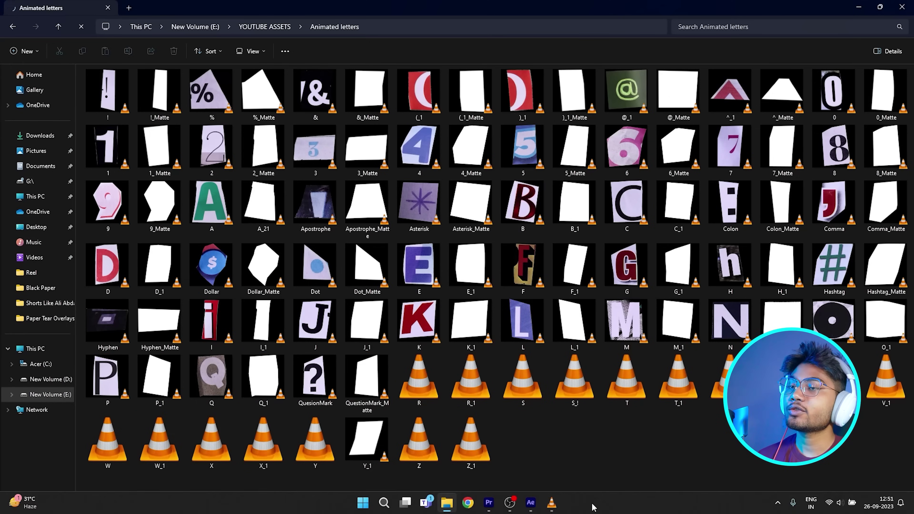
click(551, 508)
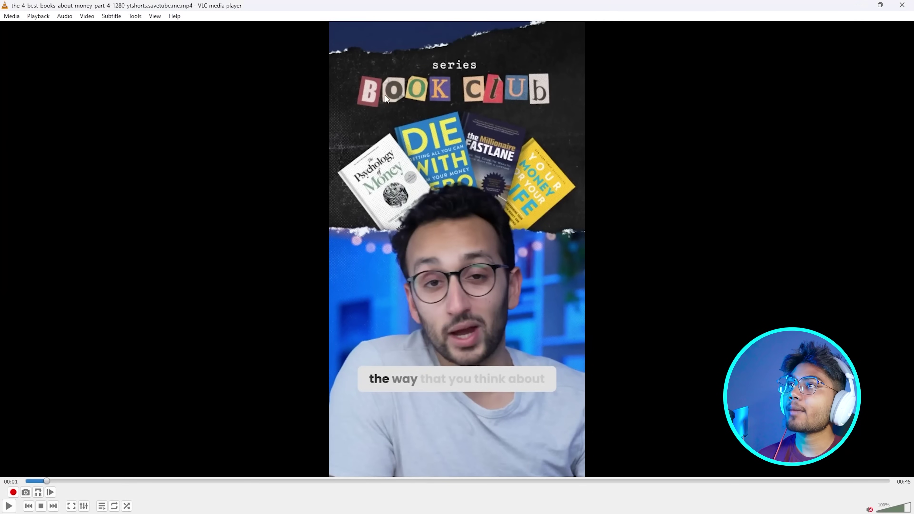
click(862, 6)
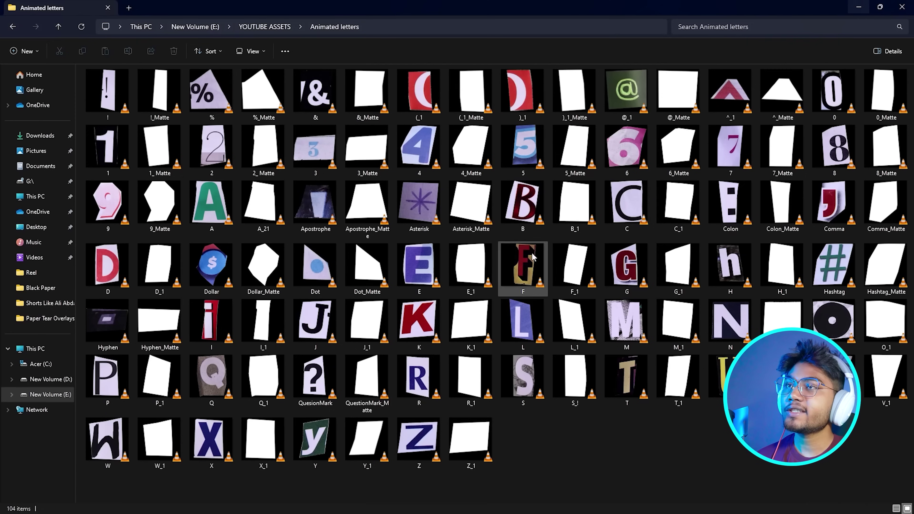
Select the B, O, K, C, L and U clips in the Animated letters folder and import them into the After Effects project
click(531, 196)
ctrl+click(419, 320)
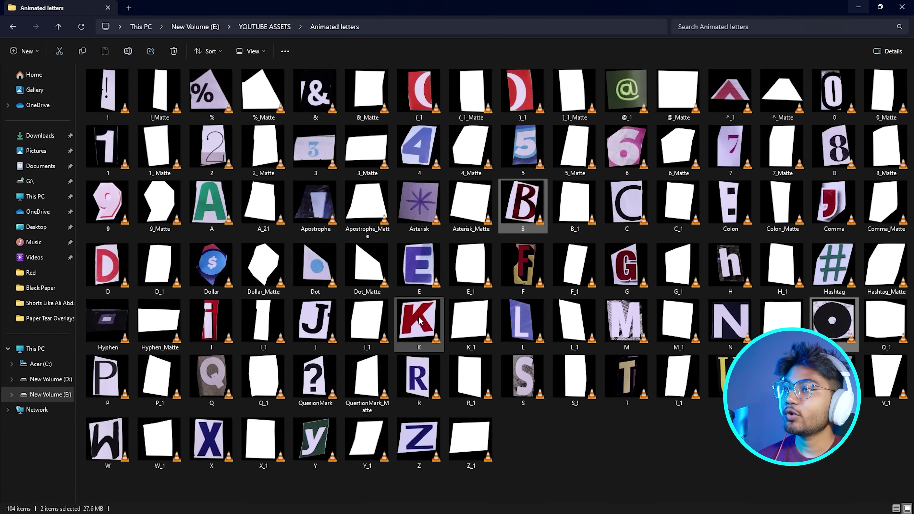
ctrl+click(627, 204)
ctrl+click(522, 320)
ctrl+click(720, 377)
ctrl+click(575, 94)
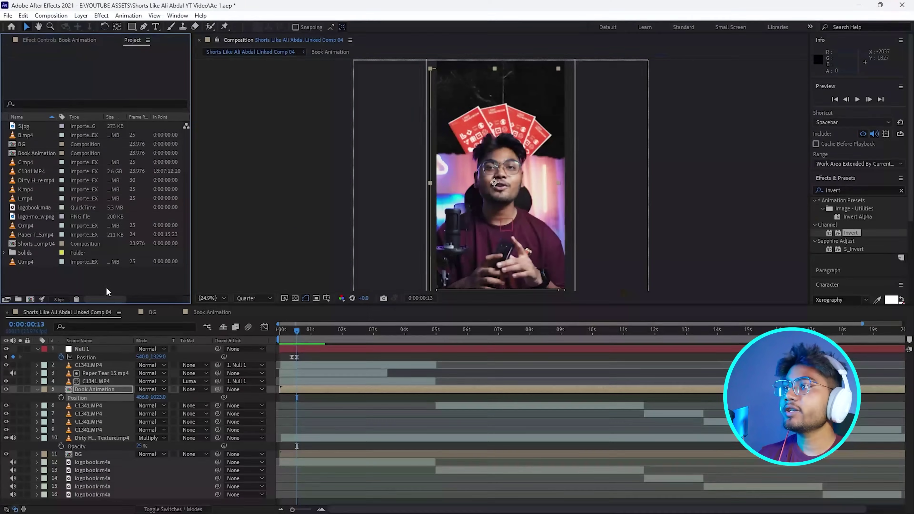
Create a new composition named Book Club
right_click(107, 276)
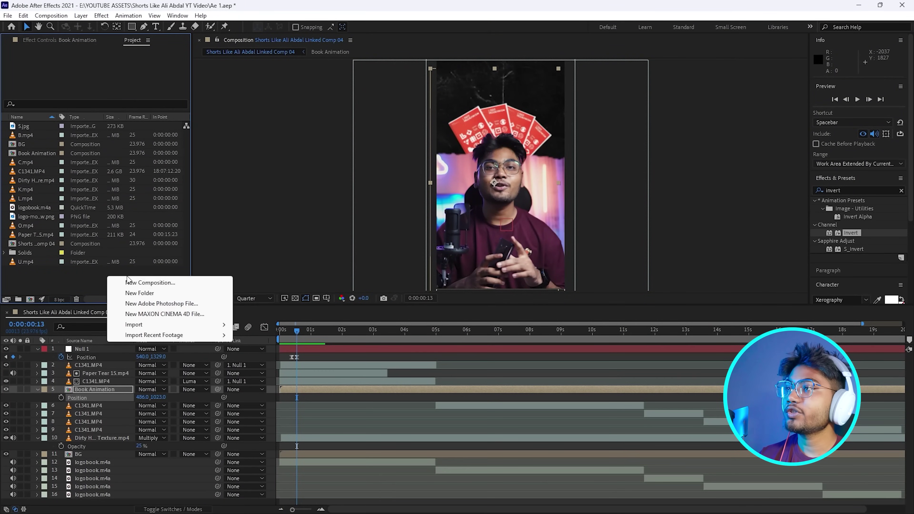
click(151, 283)
key(BackSpace)
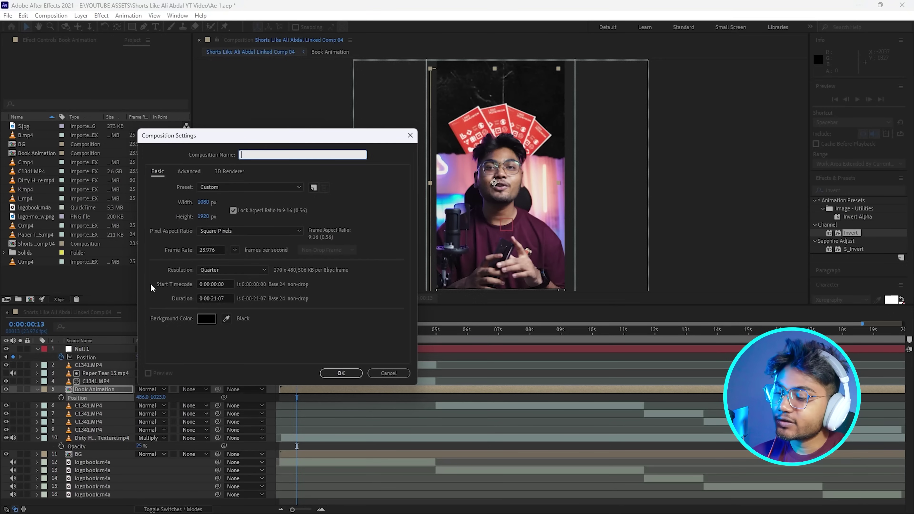
text(Book Clu)
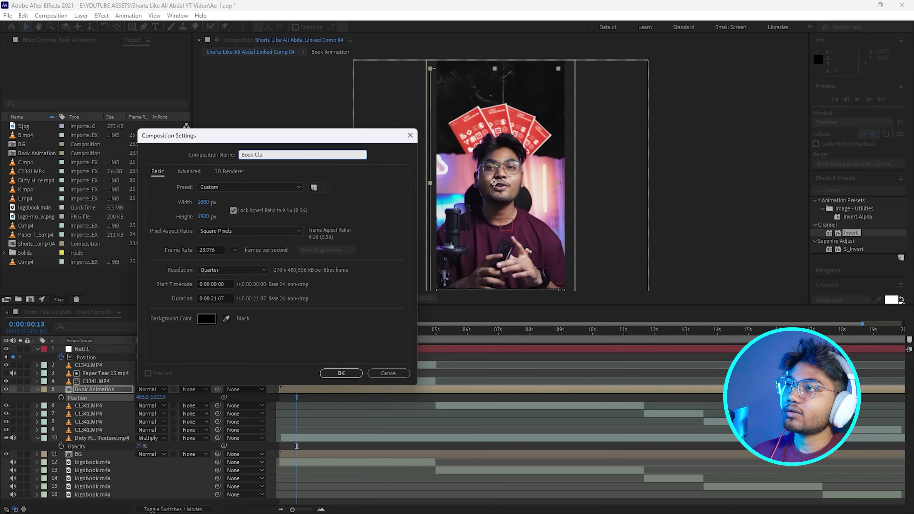
text(b)
key(Return)
Add B.mp4, O.mp4, a duplicate of O.mp4, K.mp4, C.mp4, L.mp4 and U.mp4 as stacked layers in the Book Club composition
drag(31, 135, 88, 369)
drag(61, 238, 77, 357)
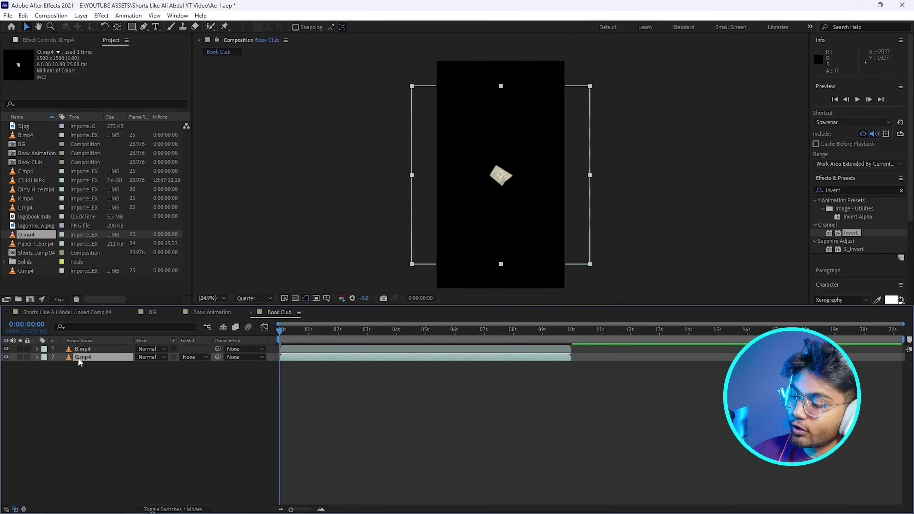
key(ctrl+d)
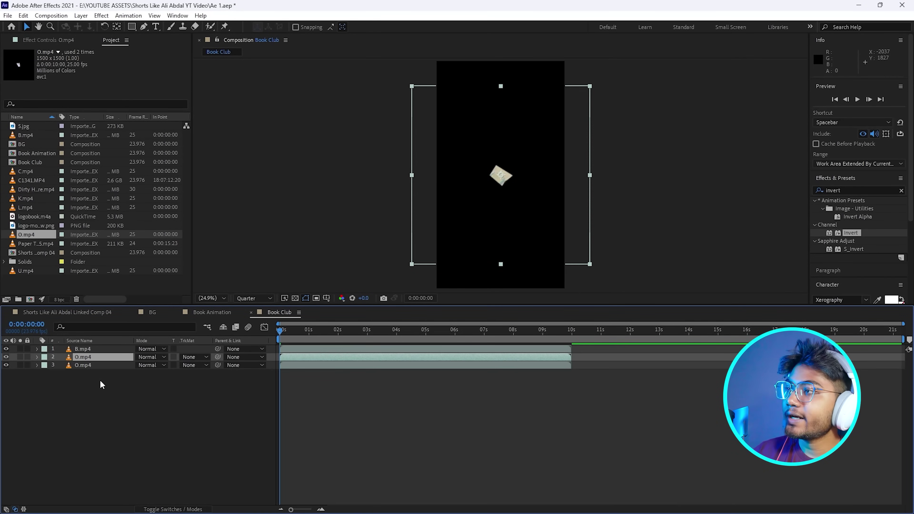
drag(32, 198, 105, 389)
drag(29, 171, 86, 389)
drag(28, 208, 81, 398)
drag(29, 270, 88, 416)
Duplicate the B.mp4 layer and send one copy to the end of the layer stack to complete the spelling
click(82, 348)
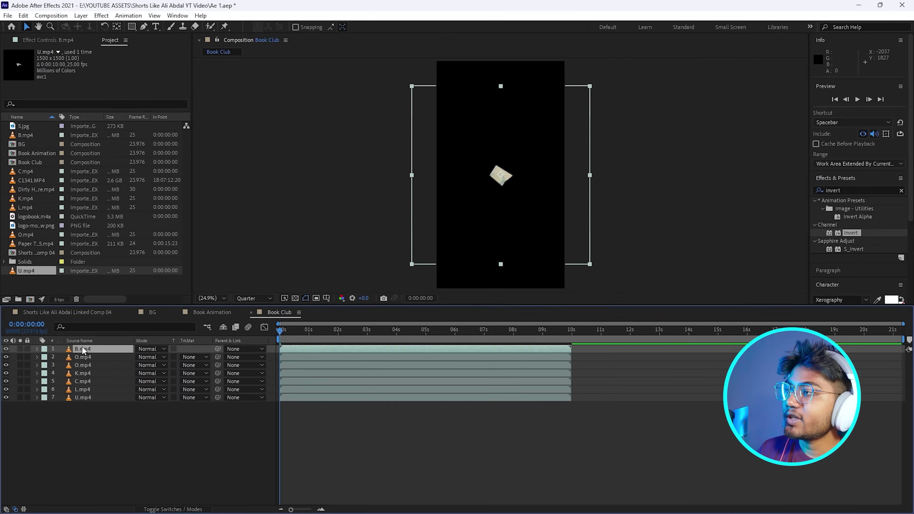
key(ctrl+d)
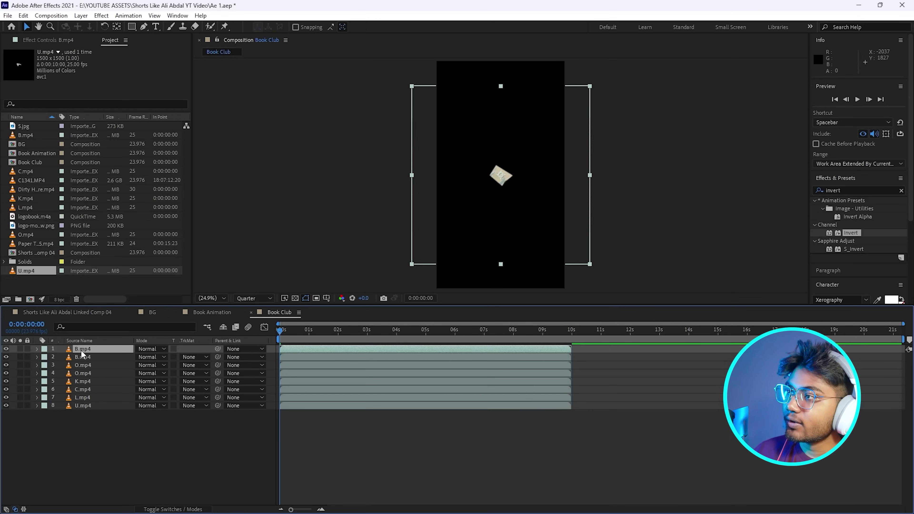
key(ctrl+shift+bracketleft)
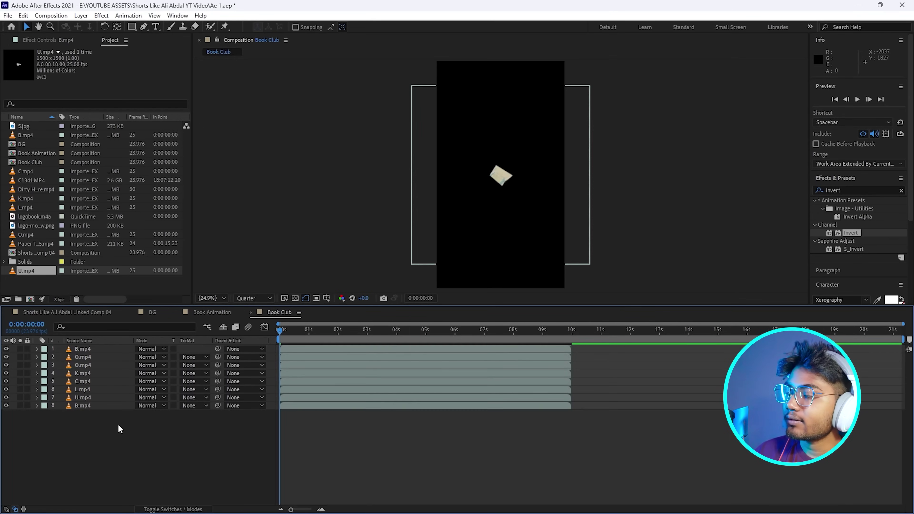
Set the Scale of all eight letter layers to 10%, judging the size at a frame where the letters are unfolded
key(ctrl+a)
key(s)
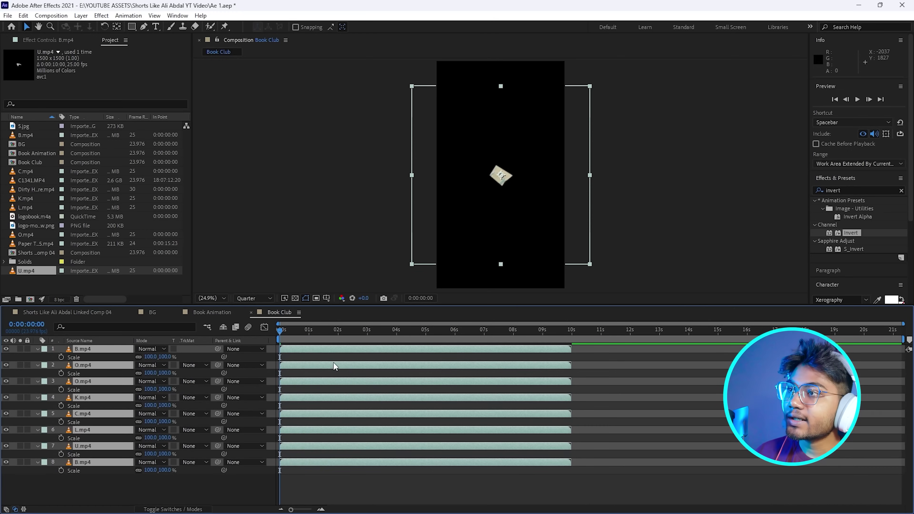
drag(284, 337, 417, 336)
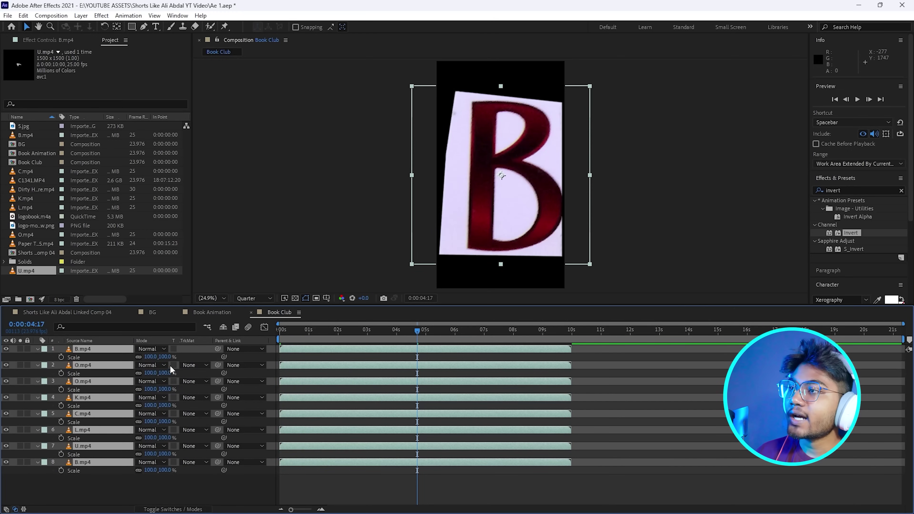
click(169, 355)
text(10)
key(Return)
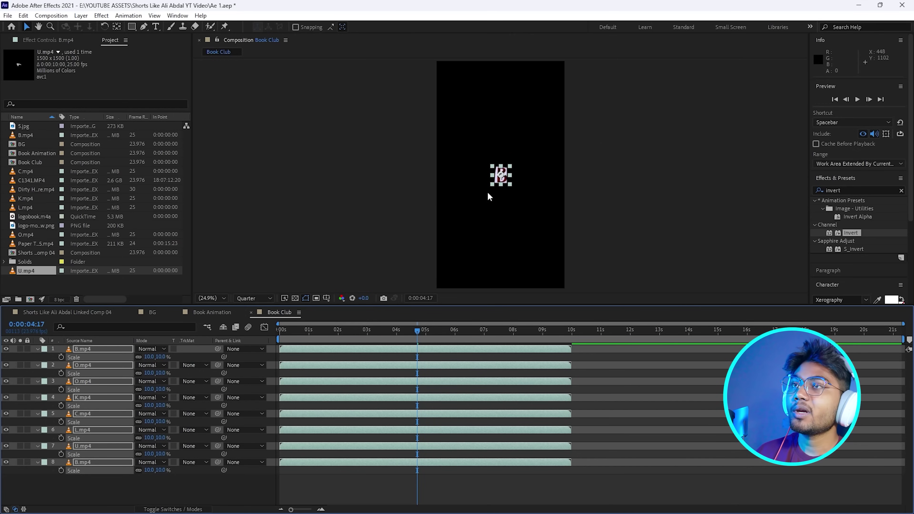
click(155, 478)
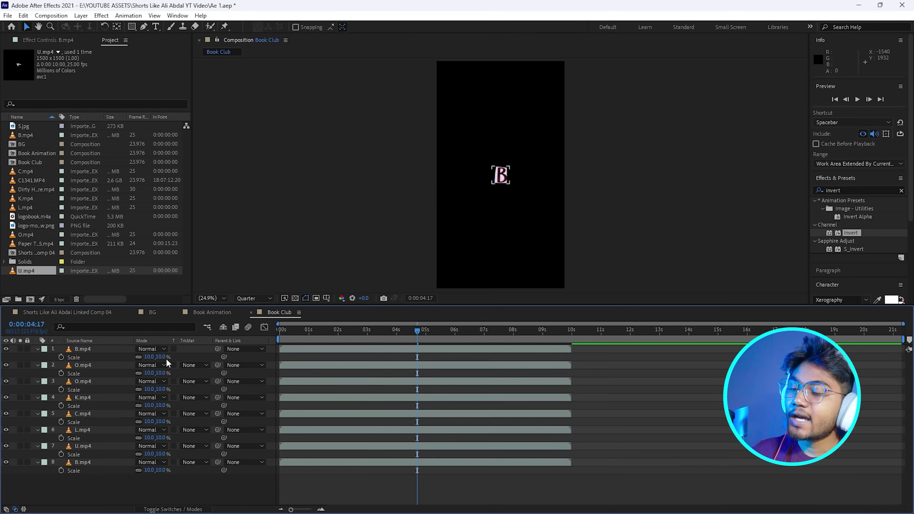
Line up the BOOK letters near the top of the frame at Positions of about 197, 298; 329, 294; 479, 299; and 620, 310
click(98, 349)
key(p)
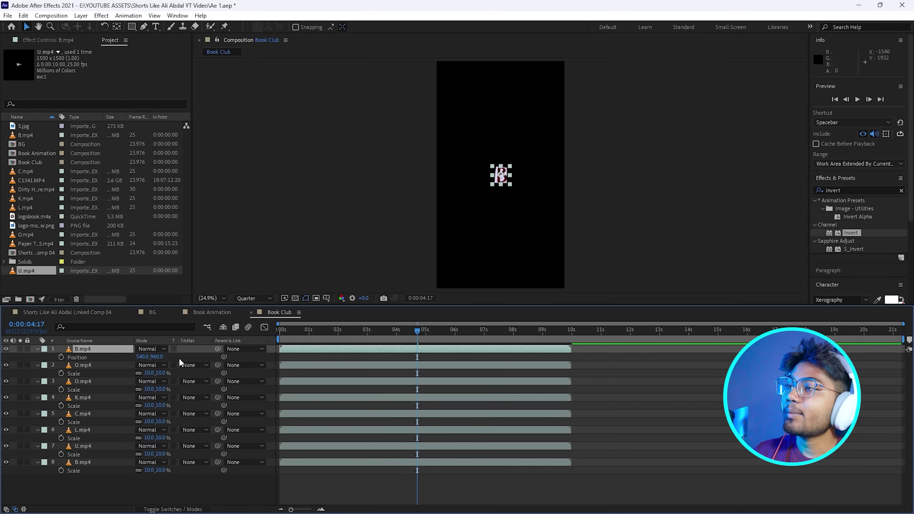
drag(158, 356, 4, 379)
key(ctrl+z)
click(83, 365)
key(p)
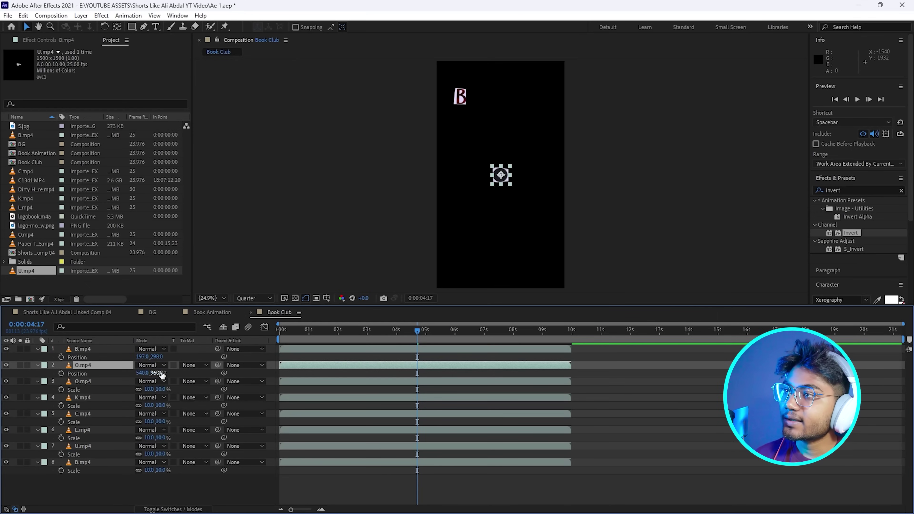
drag(158, 373, 8, 373)
drag(119, 373, 95, 372)
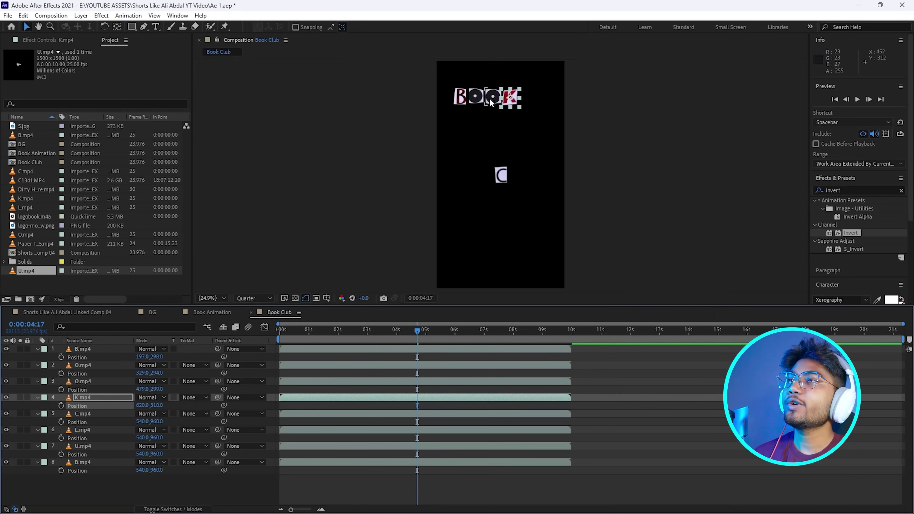
Reduce the Scale of all eight letter layers together so the whole title can fit the frame width
click(91, 348)
shift+click(119, 462)
key(s)
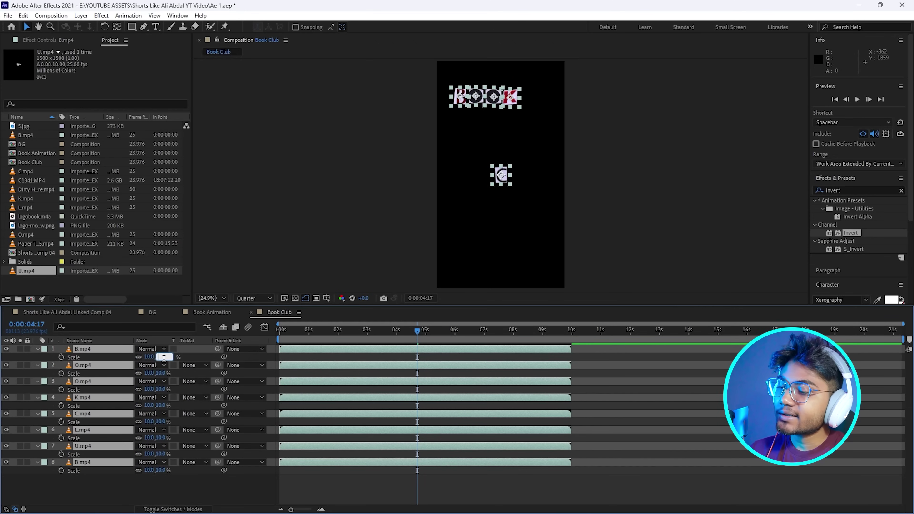
key(Return)
Respace the letters into one BOOK CLUB row, from the first O at about 295, 294 to the final B at about 841, 294
key(p)
click(136, 373)
drag(142, 373, 130, 369)
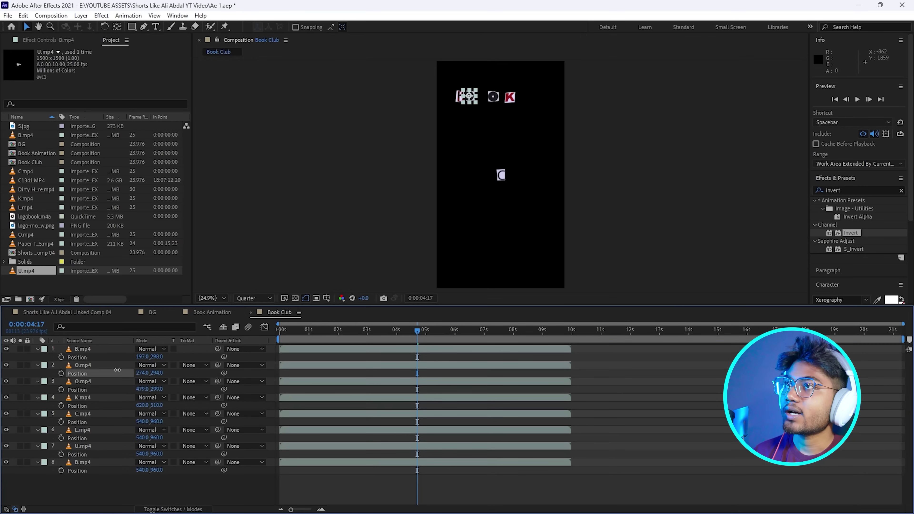
Preview the Book Club composition from the start to check how the letters unfold
drag(416, 328, 250, 335)
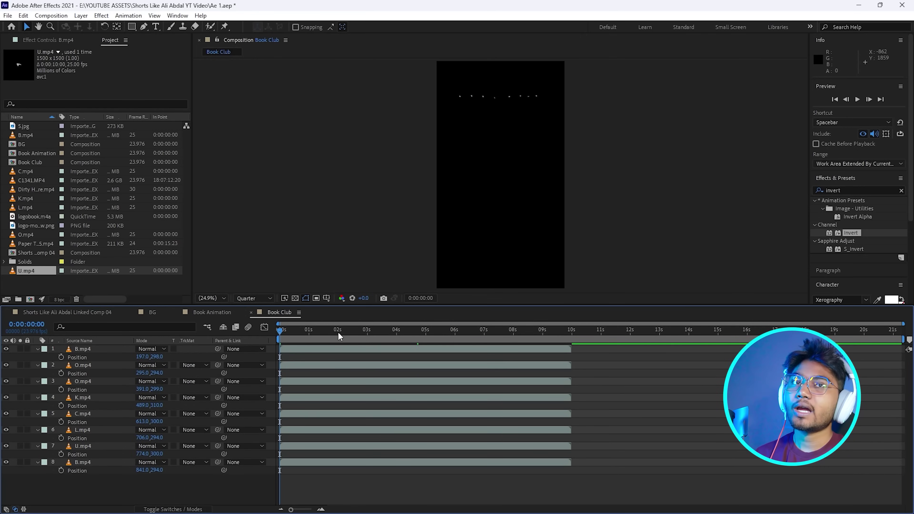
key(space)
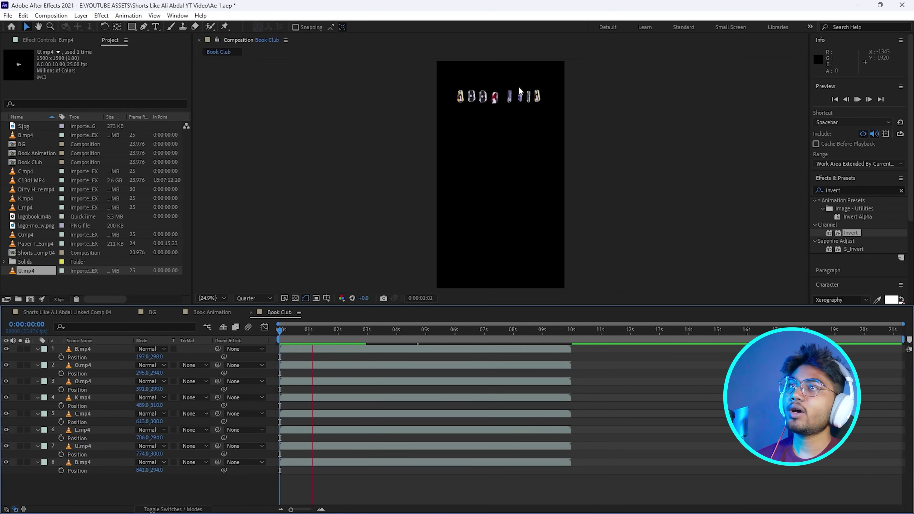
key(space)
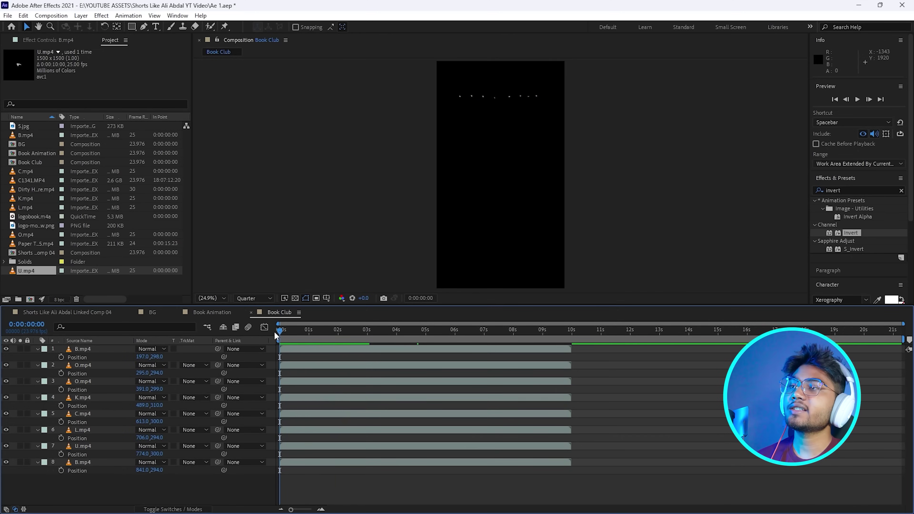
key(space)
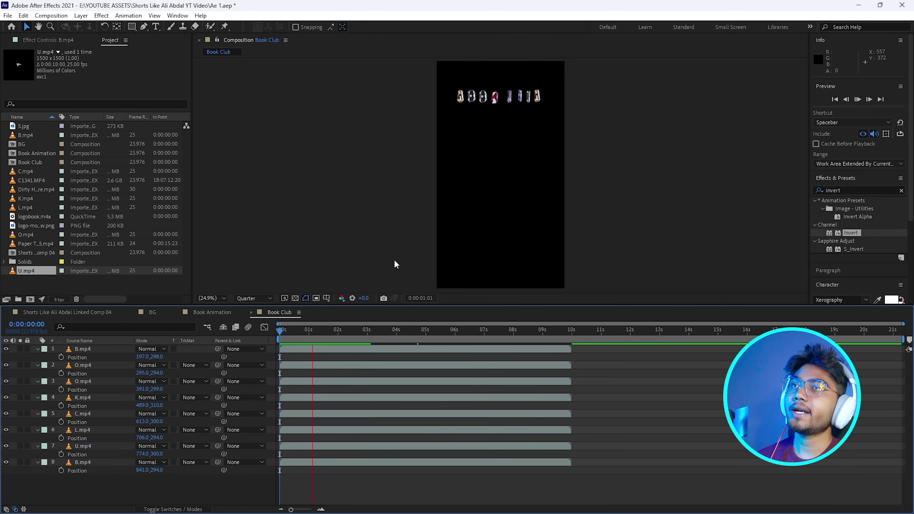
Add the Book Club composition to Shorts Like Ali Abdal Linked Comp 04 below Book Animation, and raise it to Position 540, 913
click(75, 314)
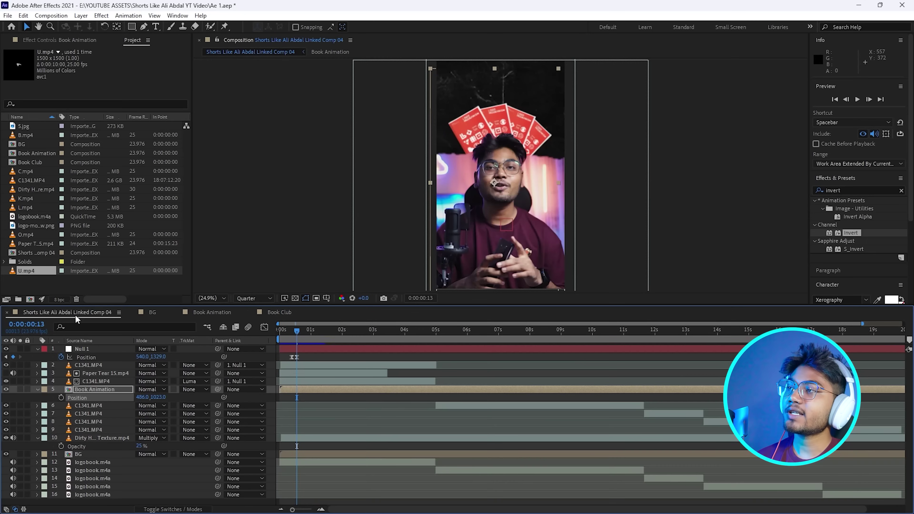
click(35, 162)
drag(35, 163, 85, 395)
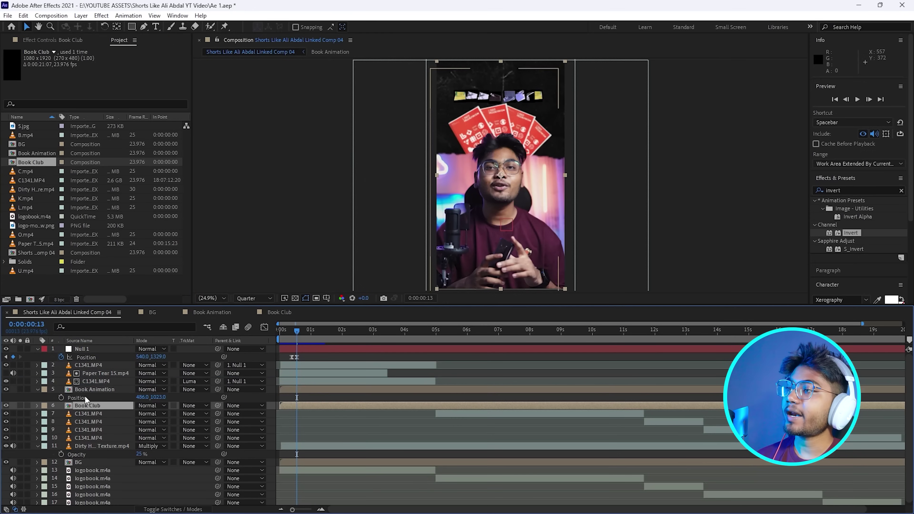
key(p)
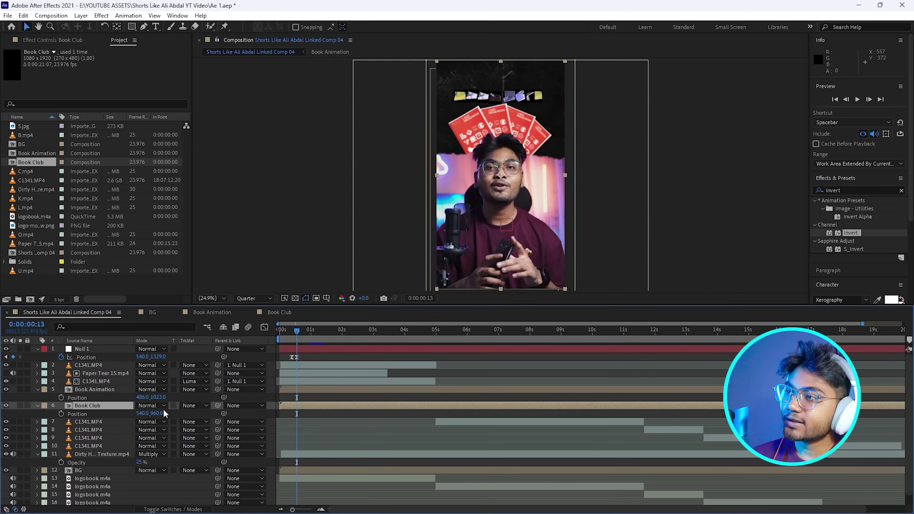
drag(155, 413, 137, 411)
Play on to where the title is unfolded and set the Book Club layer's blending mode to Screen
key(space)
click(149, 406)
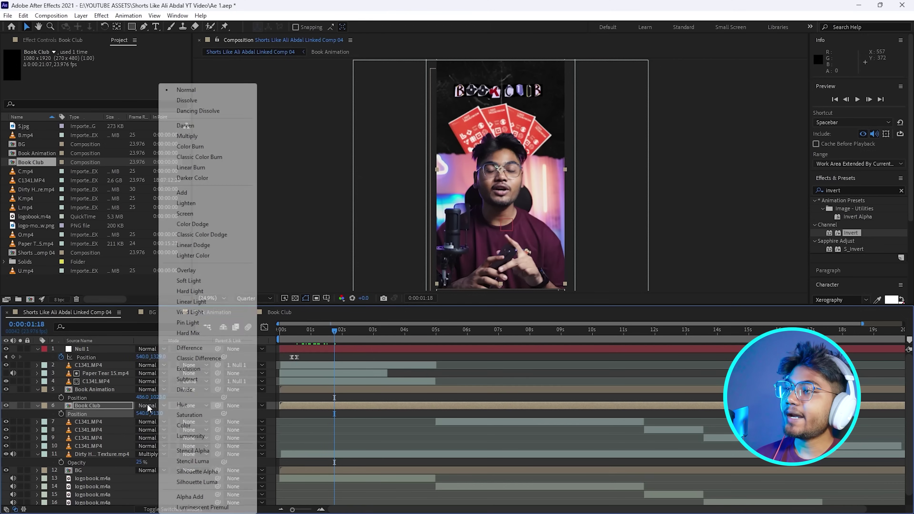
click(178, 216)
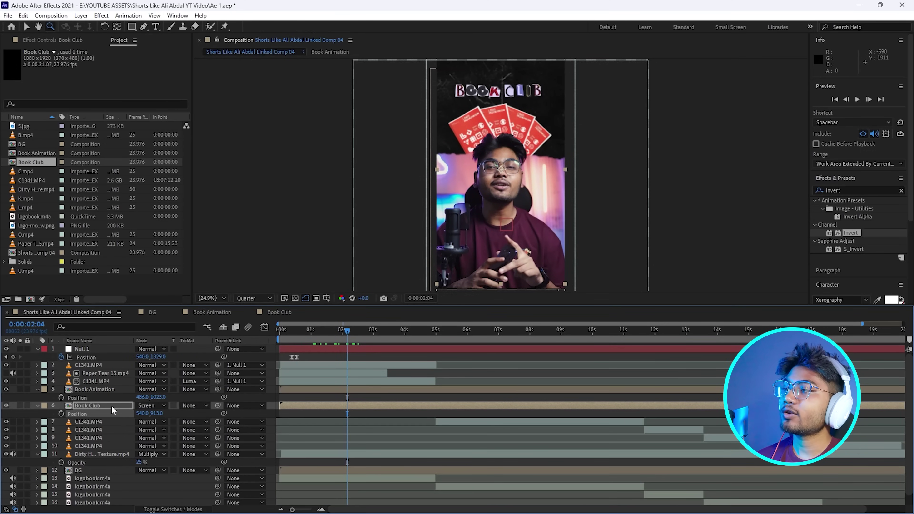
Enlarge the Book Club layer slightly and recenter it above the books at a Position of about 559, 962
key(s)
drag(164, 413, 168, 414)
key(p)
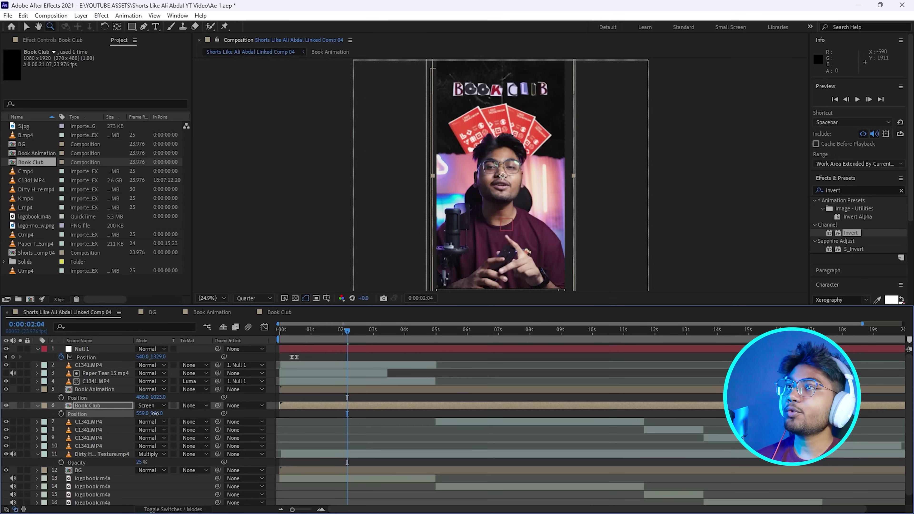
drag(158, 412, 155, 412)
Preview the short from the start and examine the title lettering around 0:00:00:21
drag(326, 330, 273, 332)
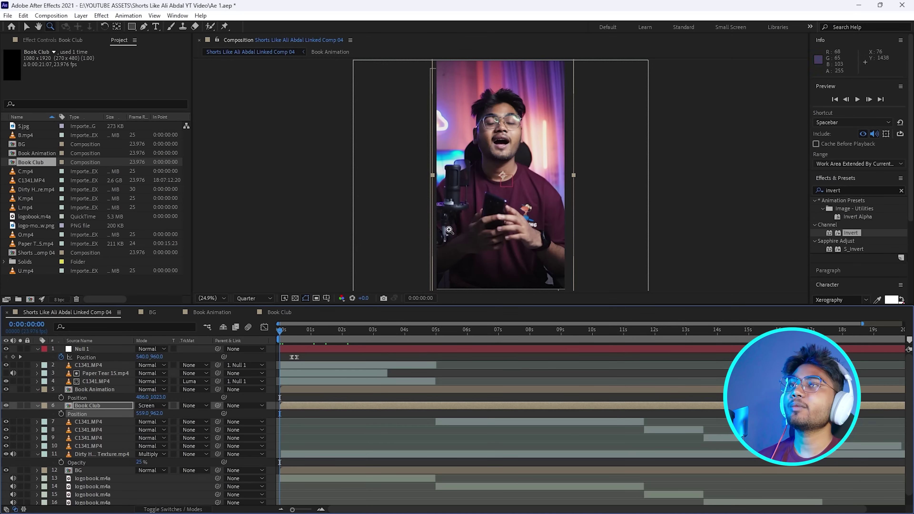
key(space)
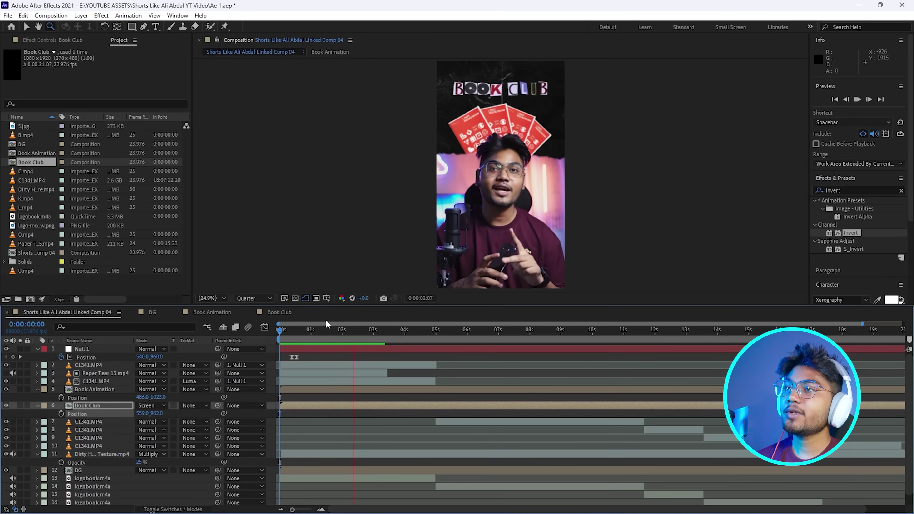
mouse_move(318, 329)
mouse_down()
mouse_move(288, 334)
mouse_move(307, 338)
mouse_up()
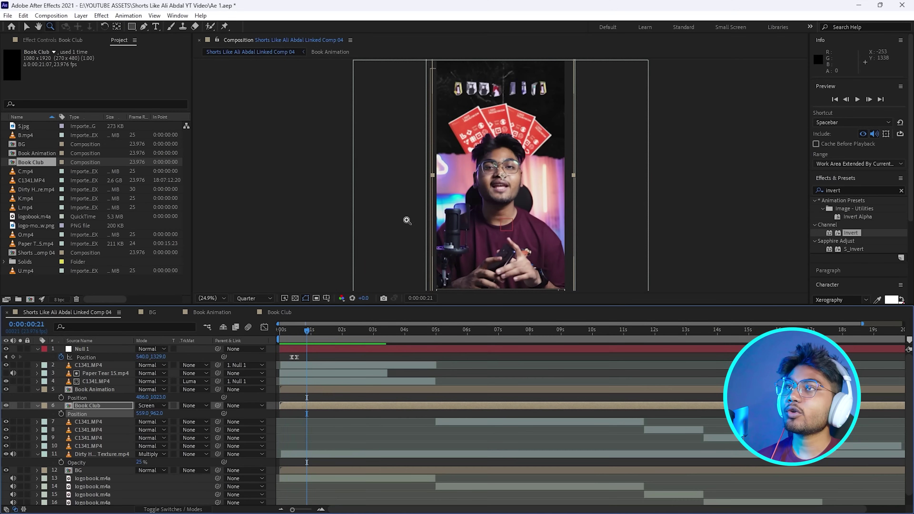
Enable time remapping on the Book Club layer, move its last Time Remap keyframe to about 14 seconds, and preview the faster unfolding
right_click(315, 405)
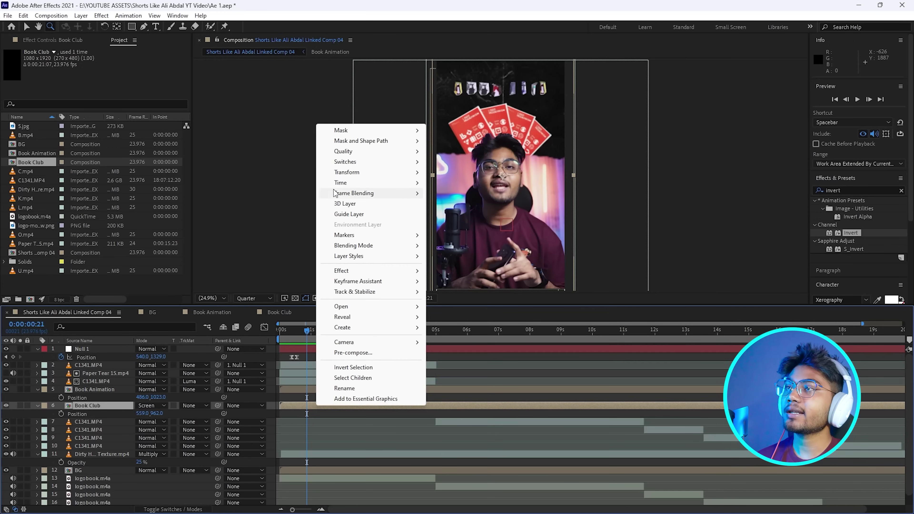
mouse_move(340, 188)
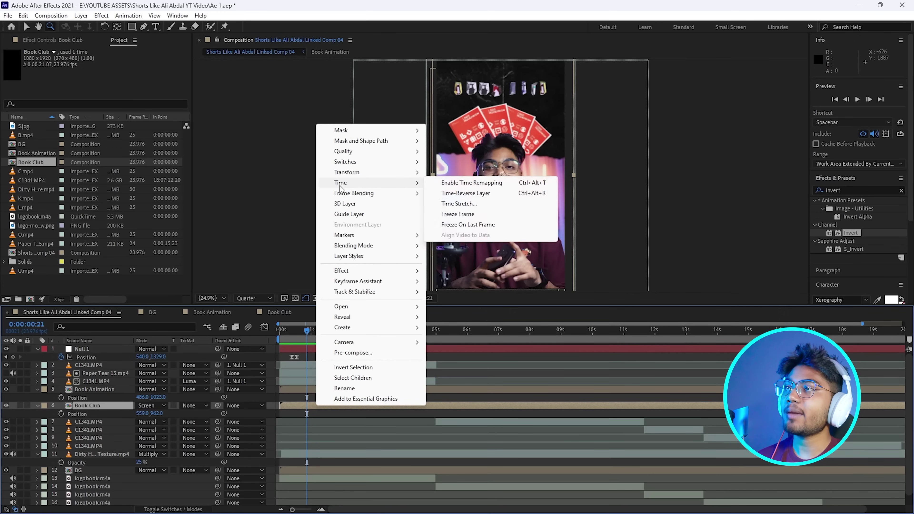
click(469, 187)
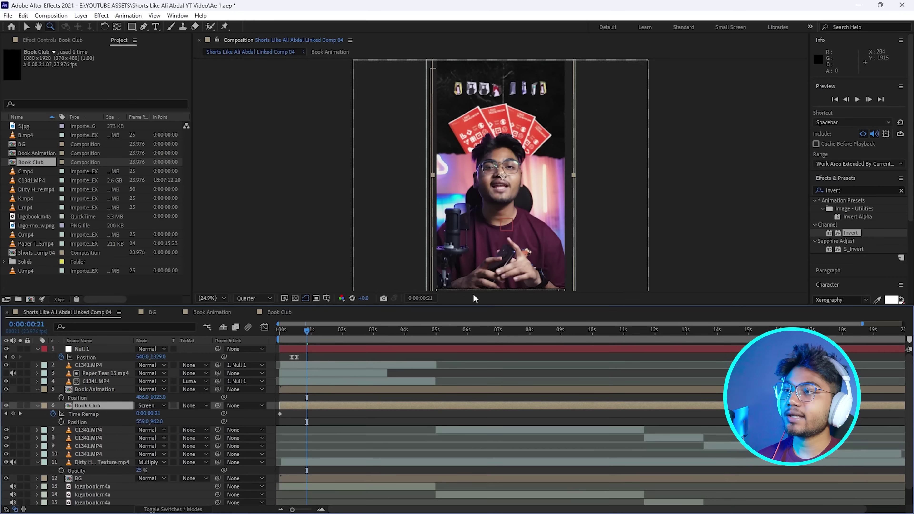
click(901, 415)
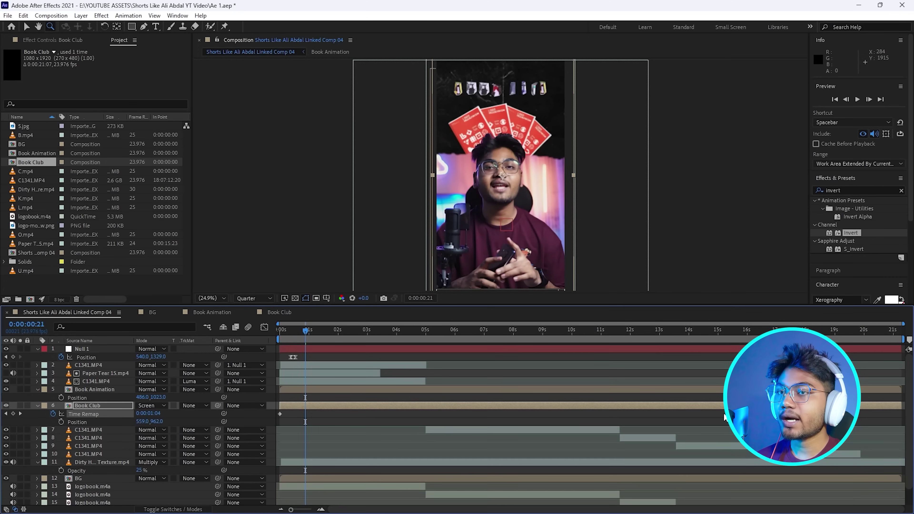
drag(305, 331, 275, 333)
key(space)
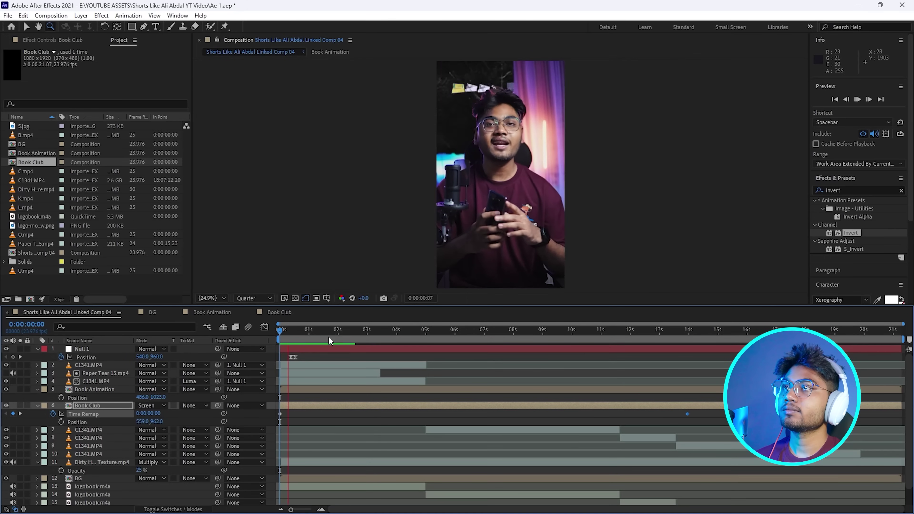
Add the text "Series" above the BOOK CLUB title at 0:00:01:01, in white Mom´sTypewriter Regular at 57 px
click(294, 338)
drag(294, 338, 310, 343)
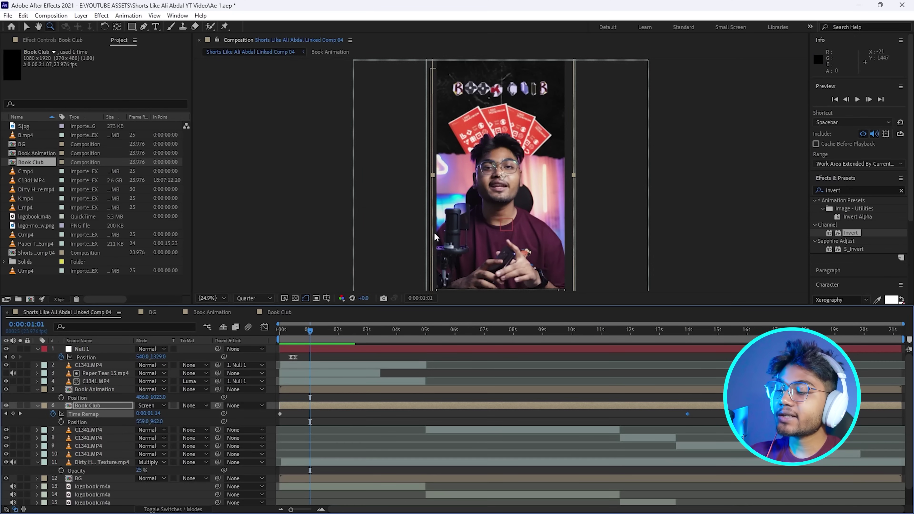
key(ctrl+t)
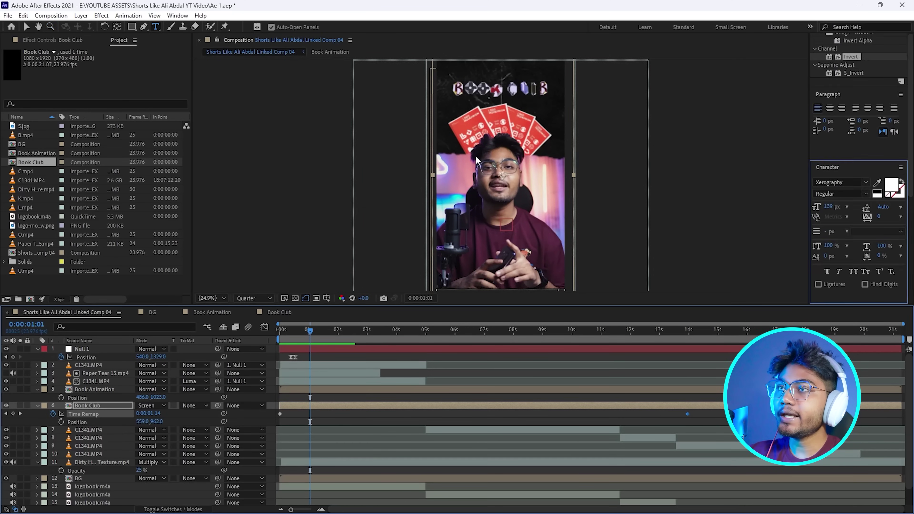
click(489, 90)
key(Caps_Lock)
text(SERIES)
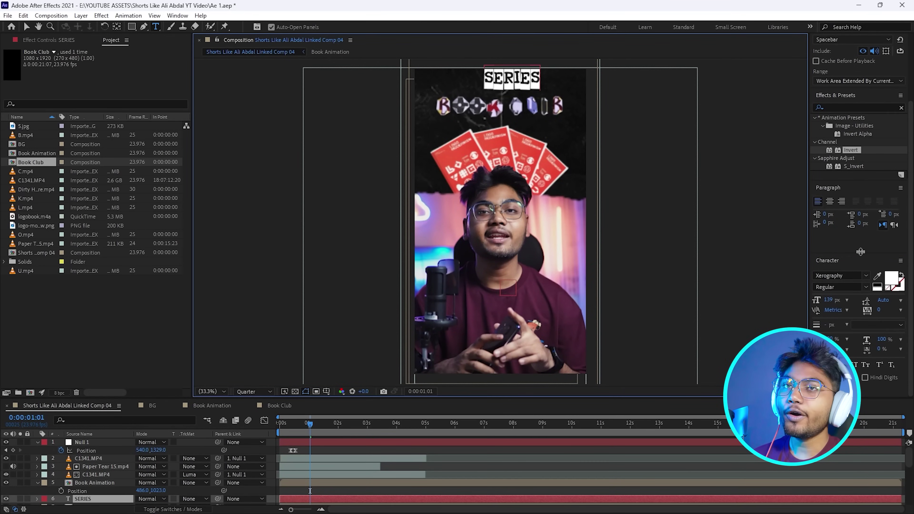
click(853, 275)
text(MOMS)
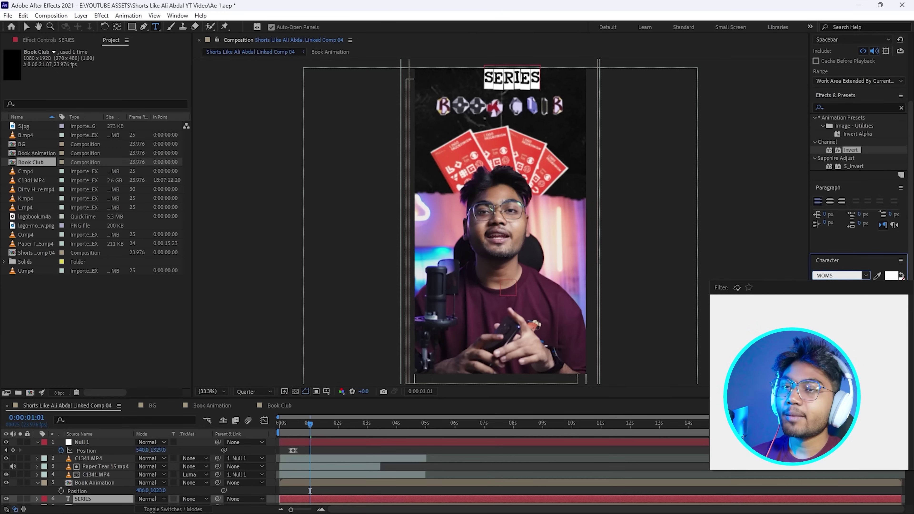
key(Return)
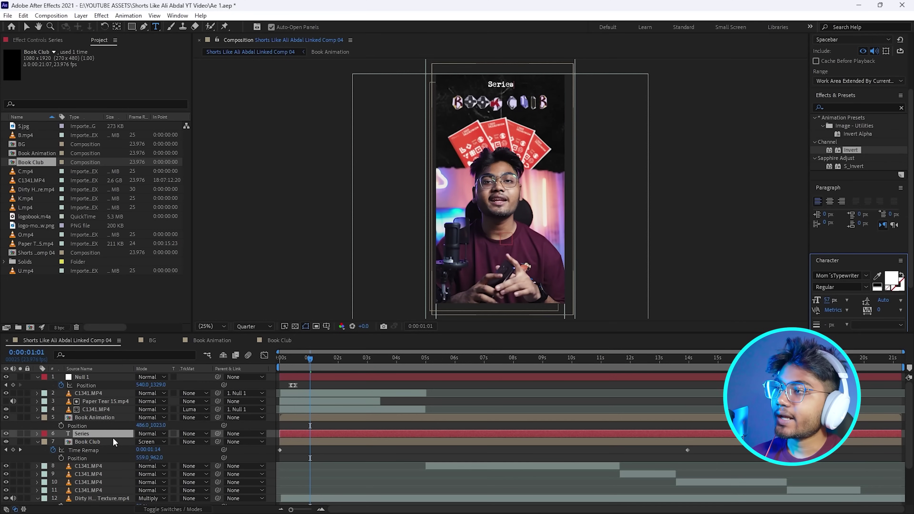
Center the Series text layer above the BOOK CLUB title at Position 442, 147
click(99, 432)
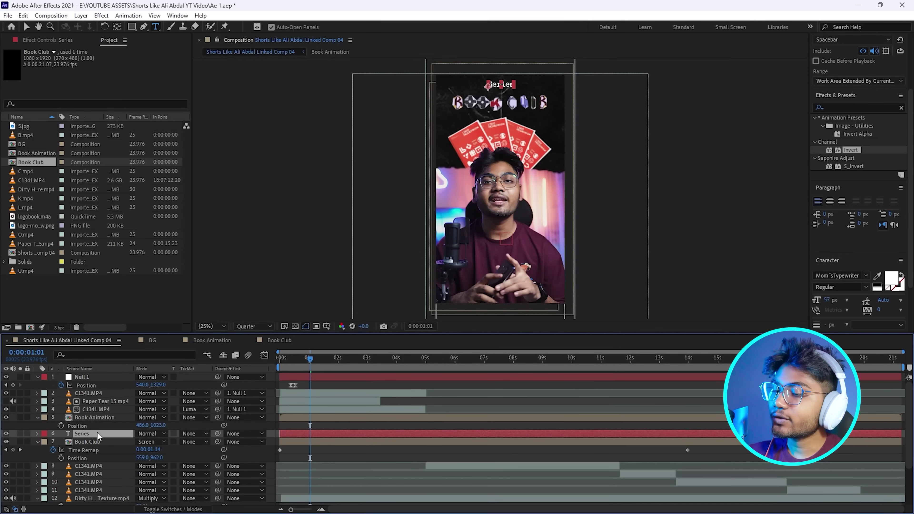
key(p)
drag(160, 442, 145, 441)
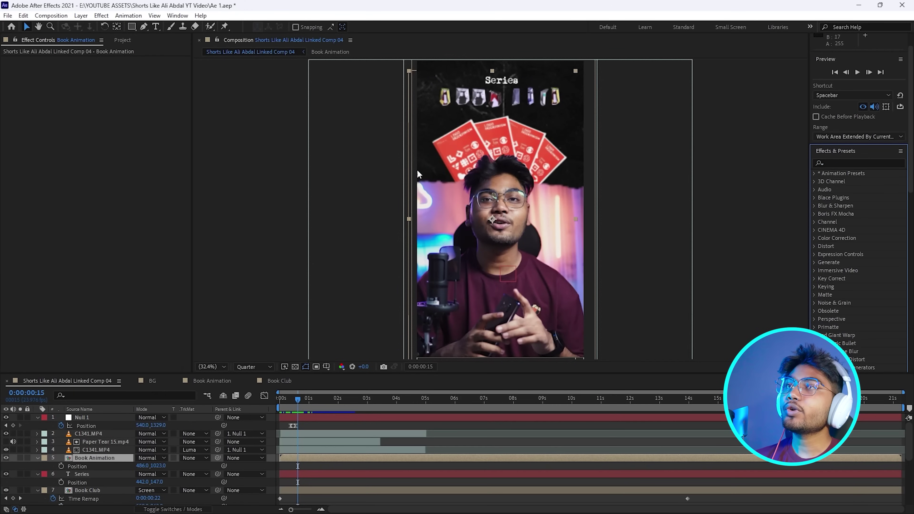
Apply the Posterize Time effect to the Book Animation layer and set its Frame Rate to 12
drag(290, 399, 301, 402)
click(844, 165)
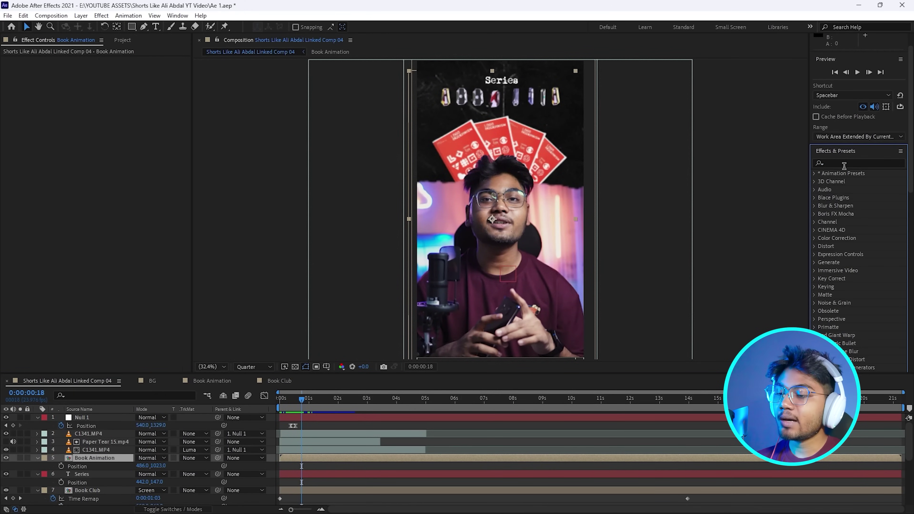
text(posteriz)
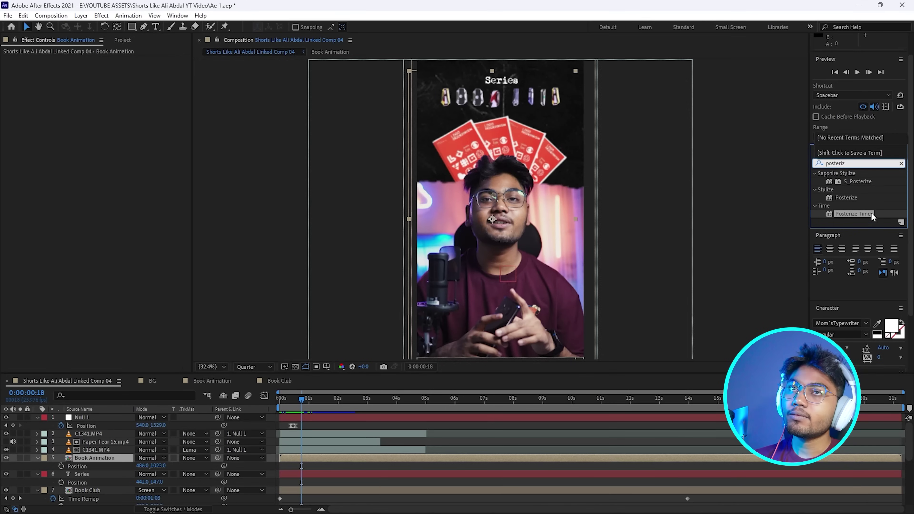
drag(871, 214, 91, 460)
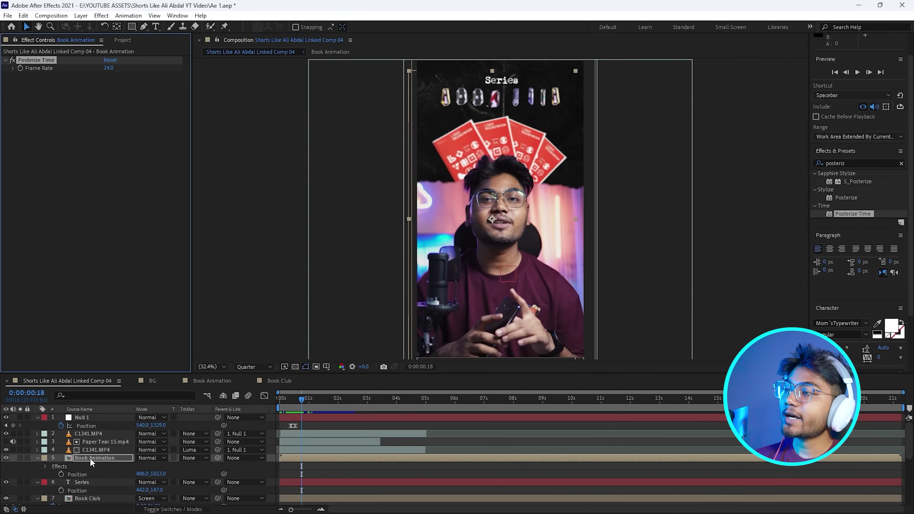
click(108, 68)
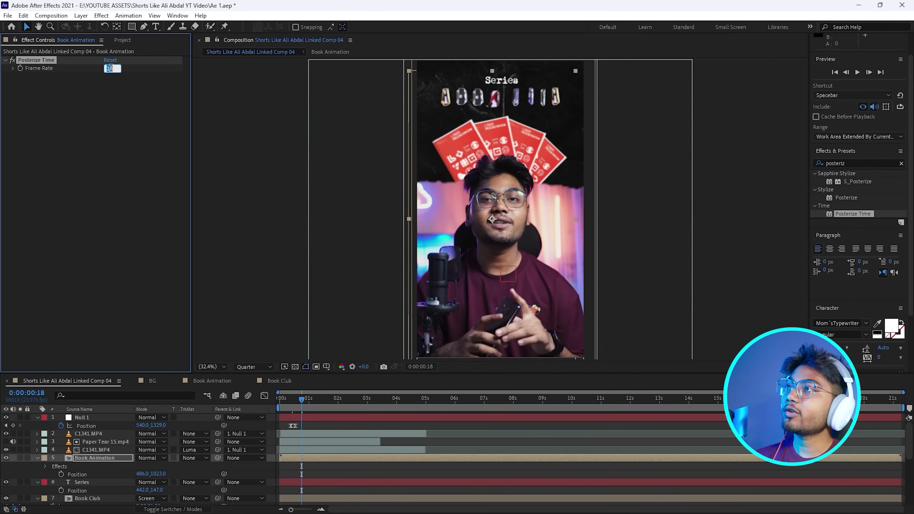
text(1)
text(2)
Preview the short from the start and examine the motion of the posterized books with the Series and BOOK CLUB titles
key(space)
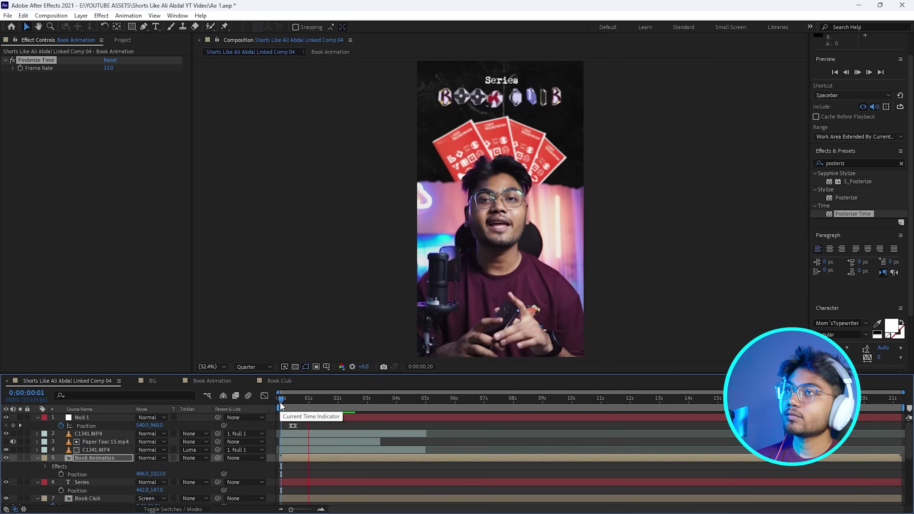
drag(298, 402, 280, 407)
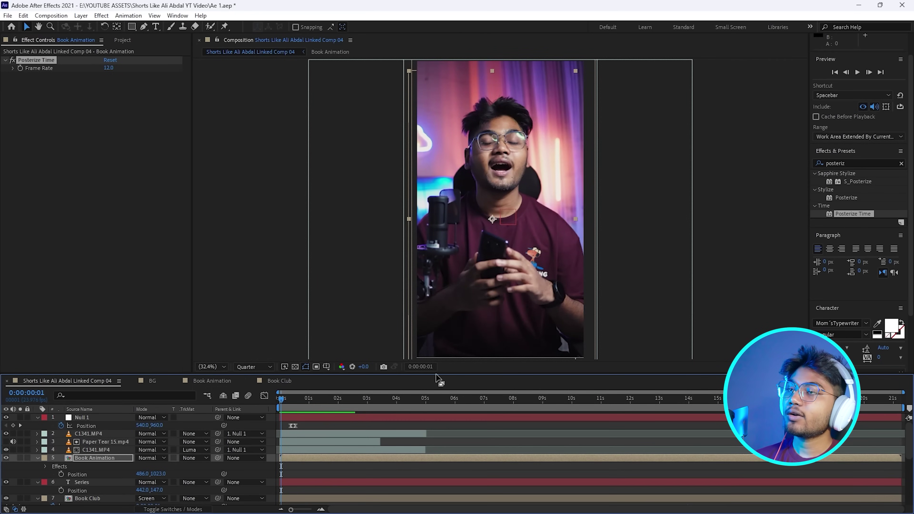
drag(437, 378, 437, 413)
key(space)
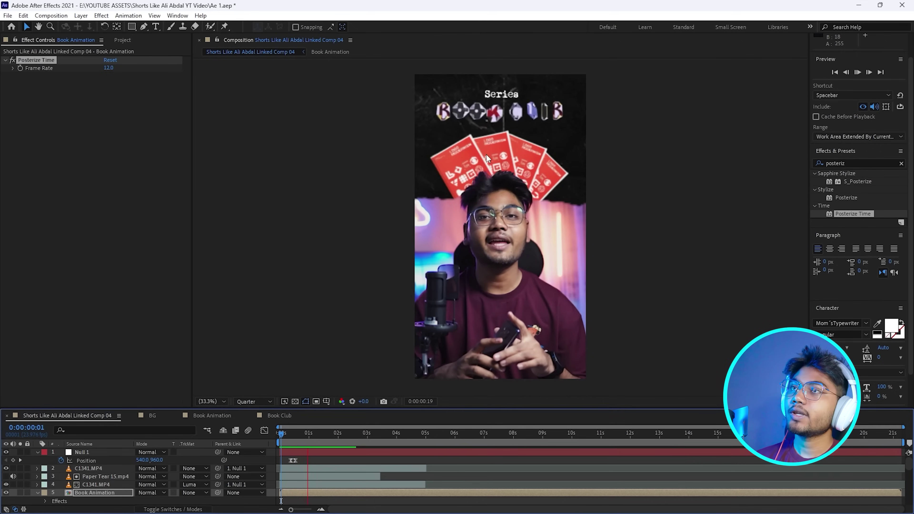
drag(288, 435, 277, 436)
key(space)
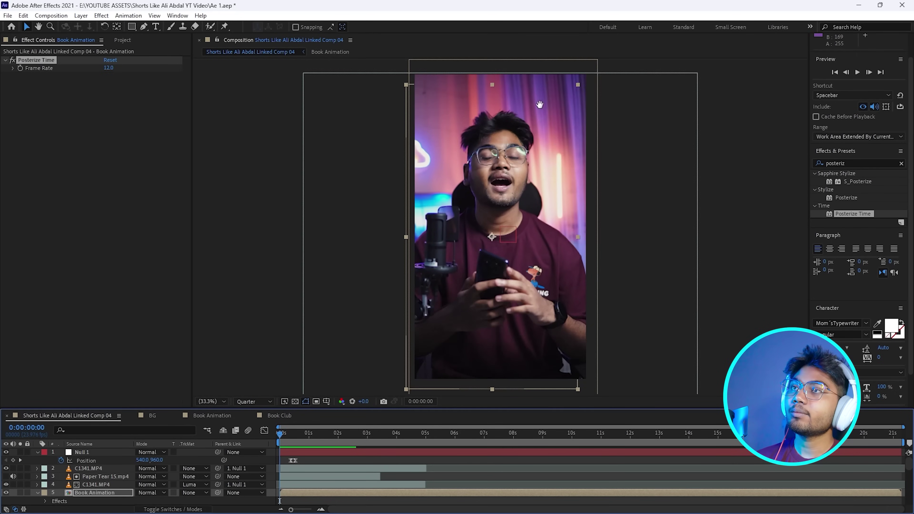
key(space)
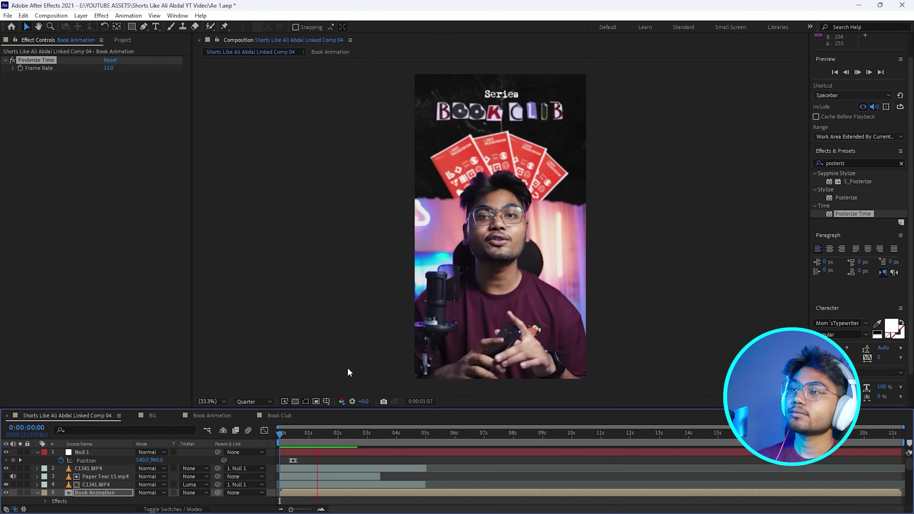
click(312, 432)
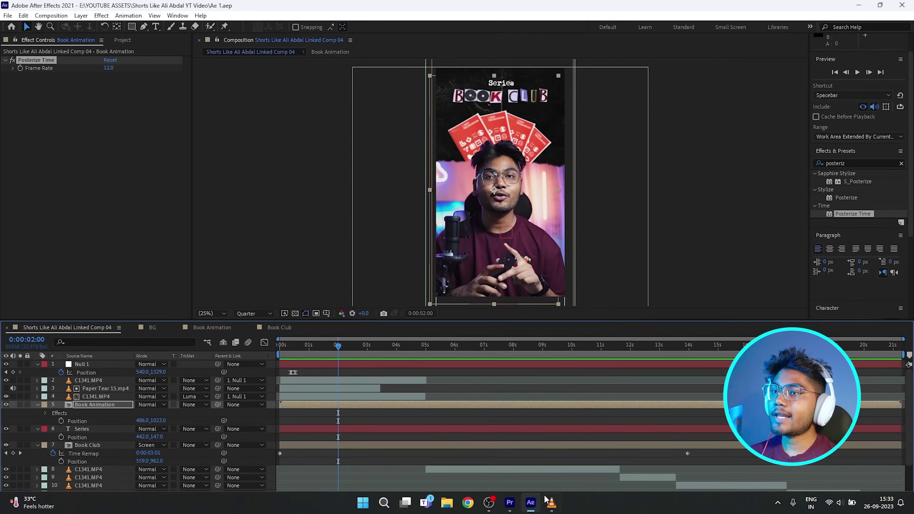
Switch to VLC media player and examine how the paper cut-outs fold open around the yellow book near 00:05 in the reference short
click(551, 501)
drag(86, 480, 129, 480)
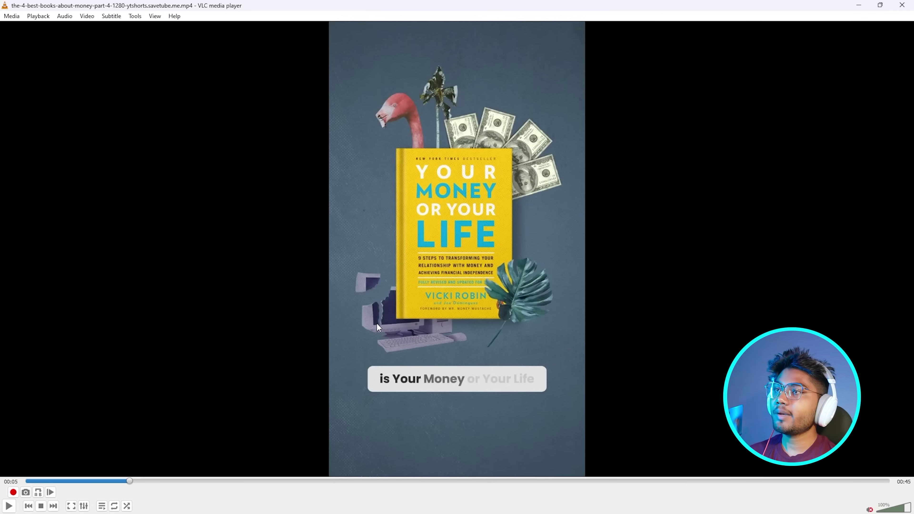
drag(108, 481, 128, 481)
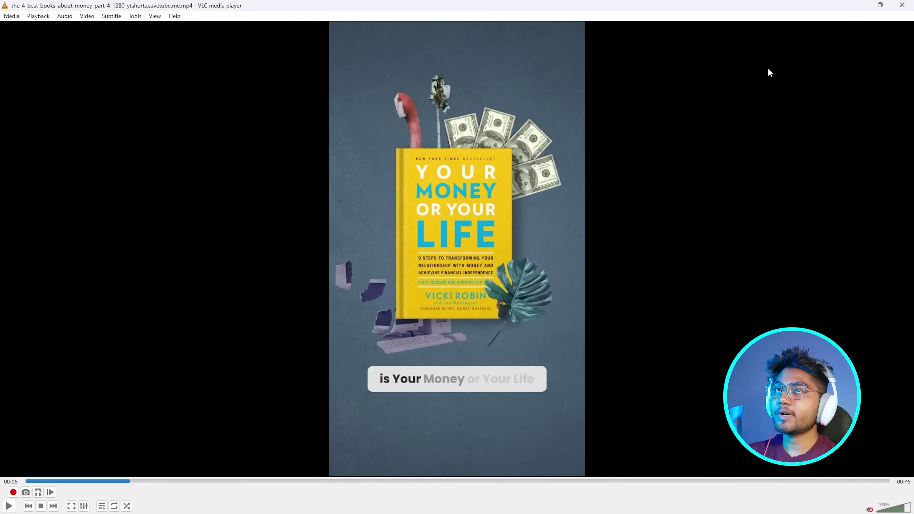
click(858, 5)
Locate the Paper Jam Plugin folder in YOUTUBE ASSETS, and open the 3D Paper Jam script in After Effects to review its fold options
click(446, 504)
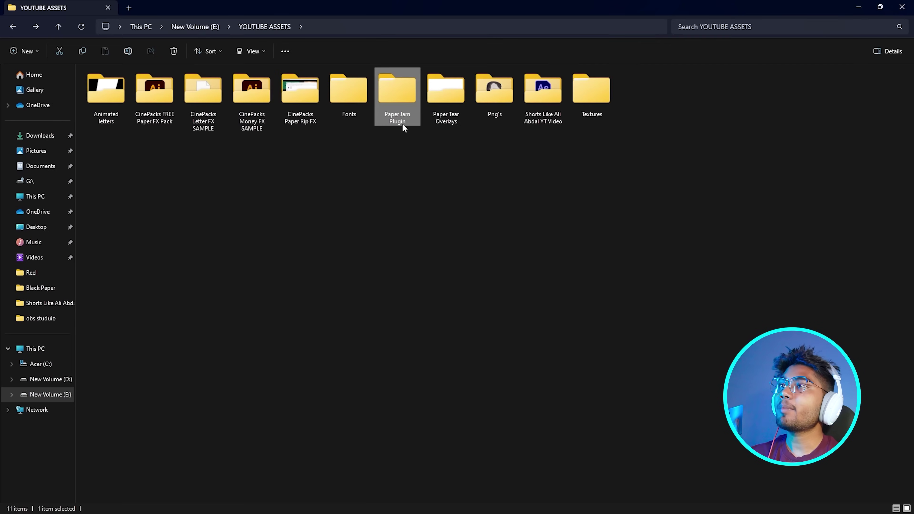
click(902, 6)
click(177, 15)
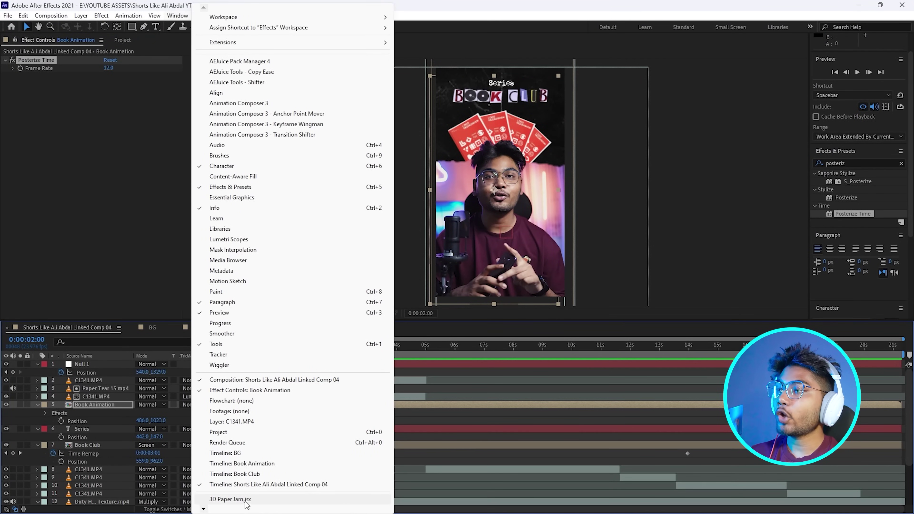
click(232, 499)
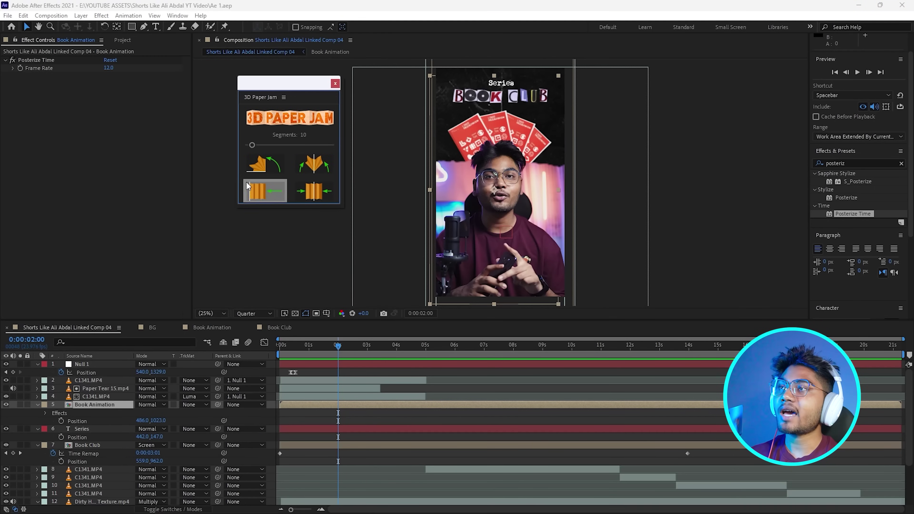
click(269, 164)
click(380, 346)
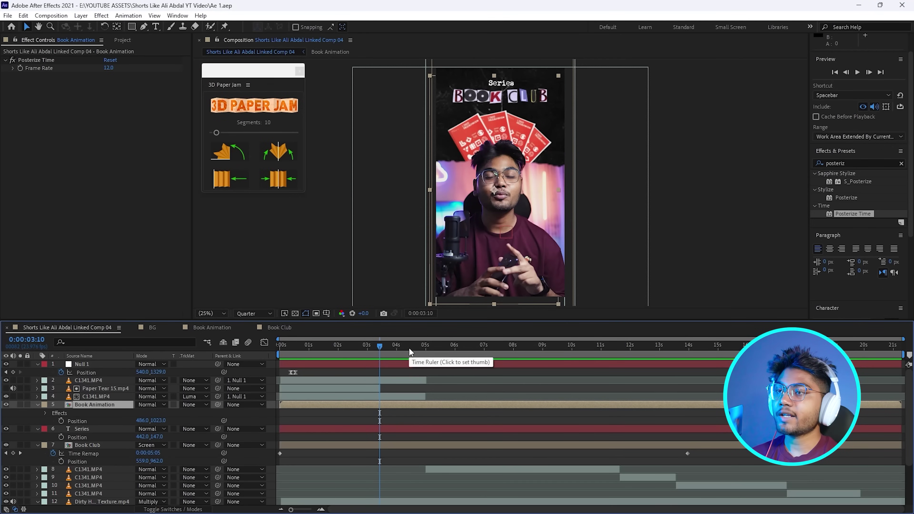
In File Explorer, examine the Paper FX 2 SAMPLE and Paper Transition FX SAMPLE folders inside CinePacks FREE Paper FX Pack under YOUTUBE ASSETS
click(447, 503)
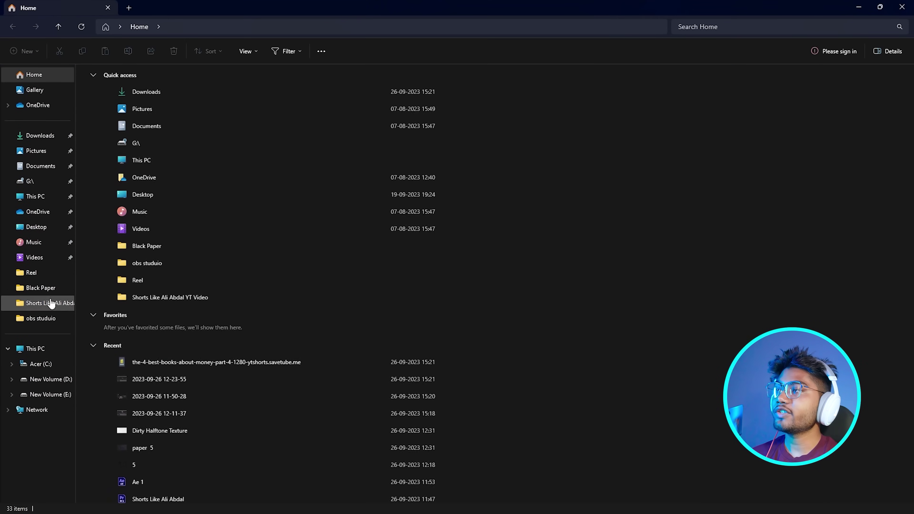
click(40, 302)
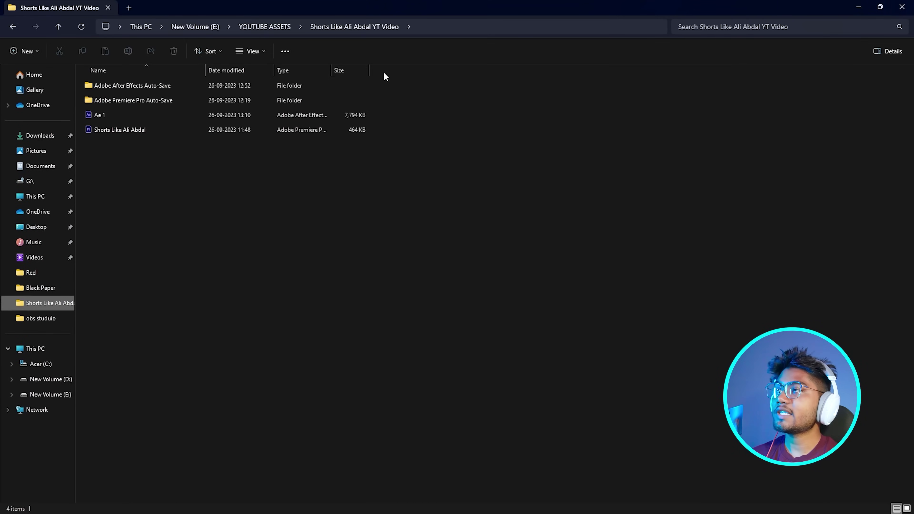
click(277, 28)
double_click(163, 100)
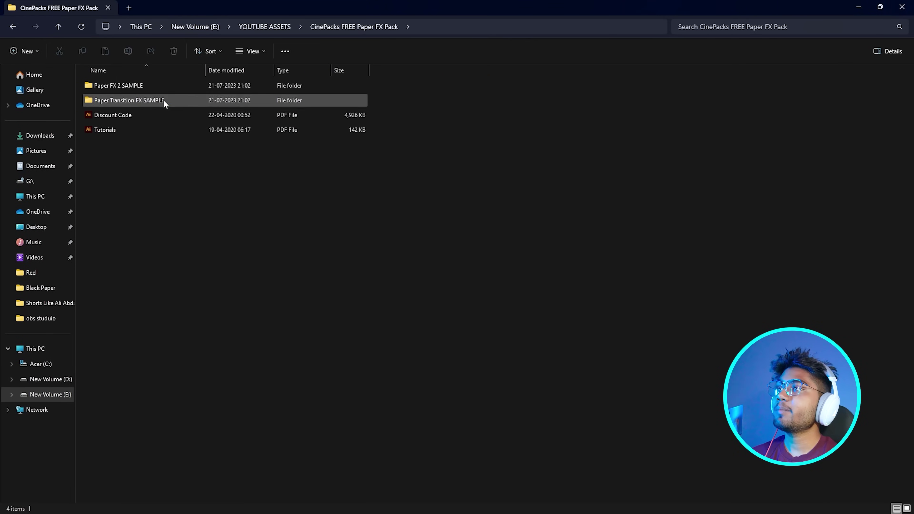
click(146, 89)
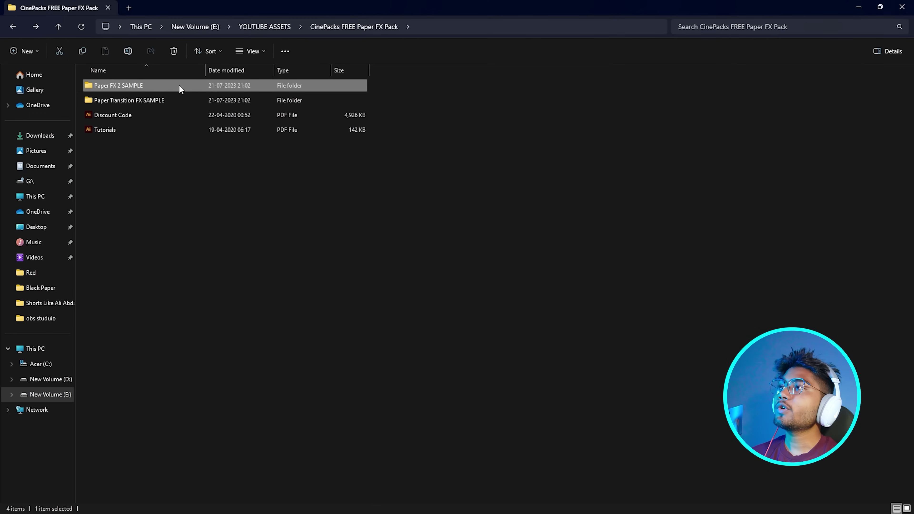
double_click(172, 90)
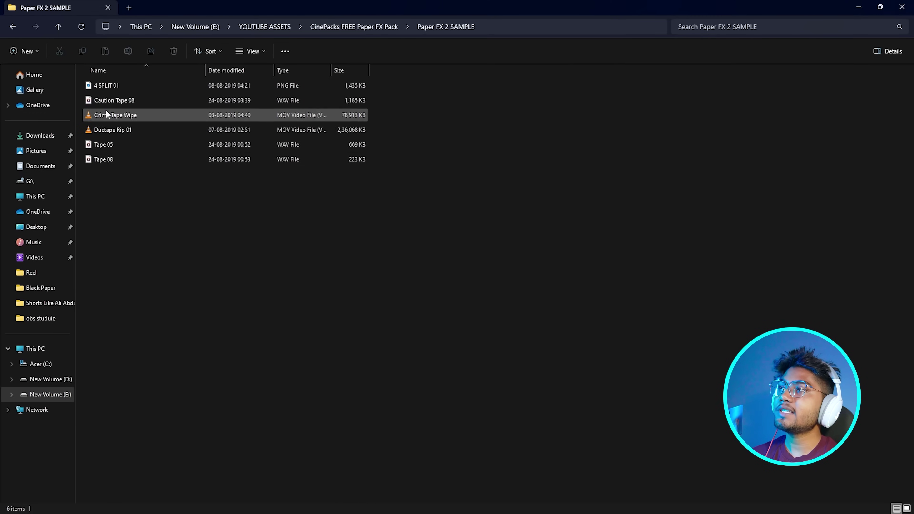
key(alt+Left)
double_click(118, 100)
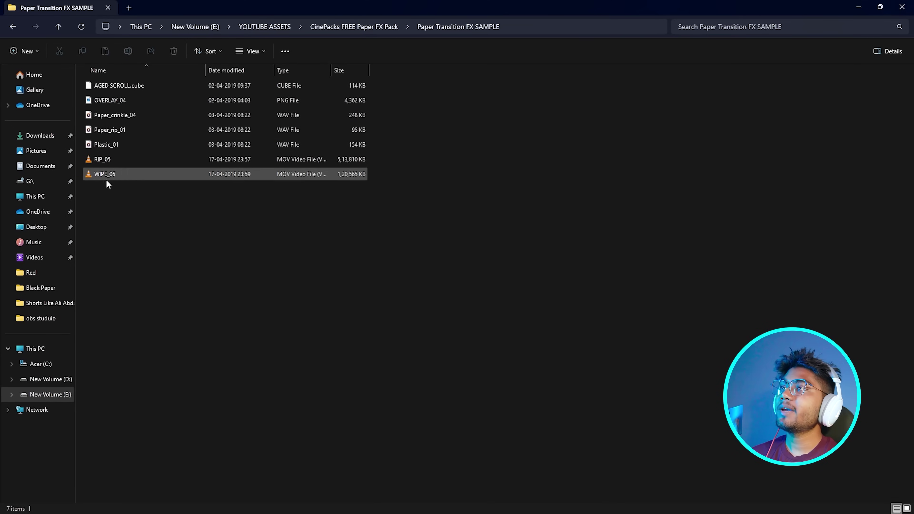
click(880, 7)
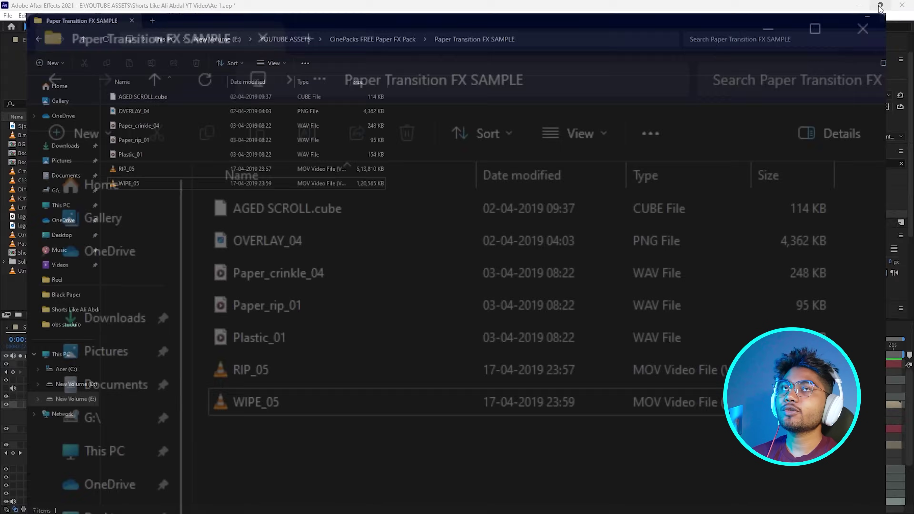
Add WIPE_05.mov as the top layer of Shorts Like Ali Abdal Linked Comp 04 and shift it to span roughly 2.7 to 4.2 seconds
drag(358, 303, 151, 363)
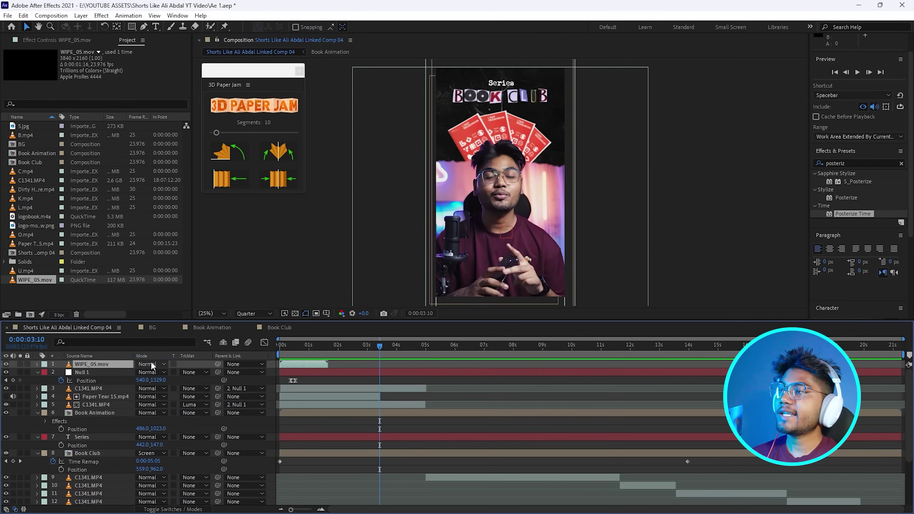
drag(292, 364, 385, 365)
drag(515, 321, 515, 255)
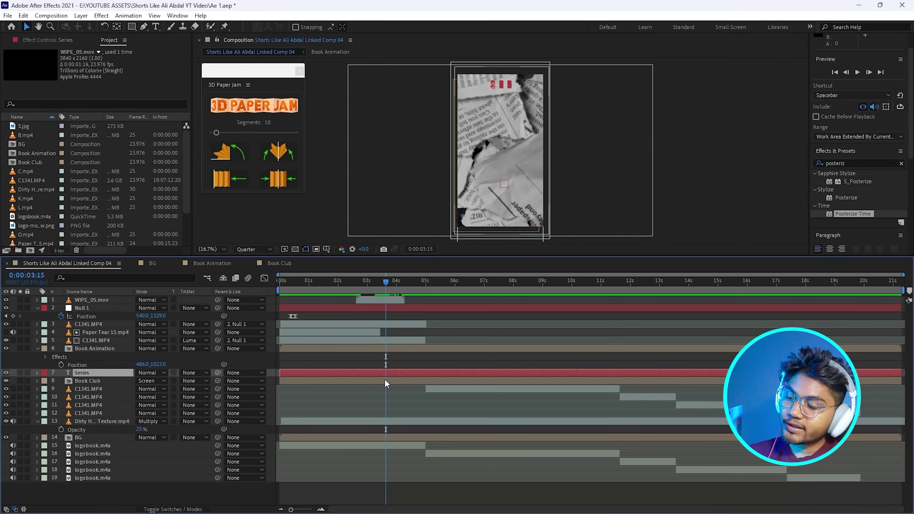
Cut the Series, Book Club and Book Animation layers so they end at 0:00:03:15 under the paper wipe, and preview the result
key(ctrl+shift+d)
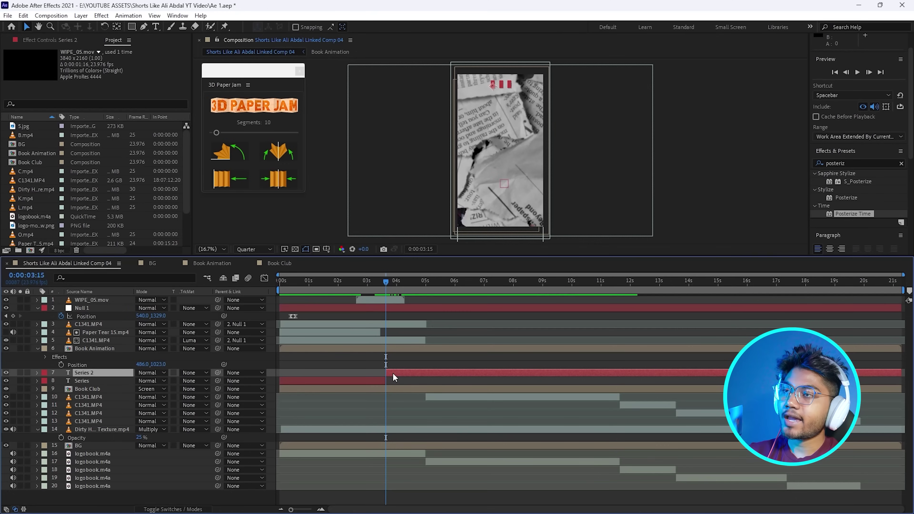
key(Delete)
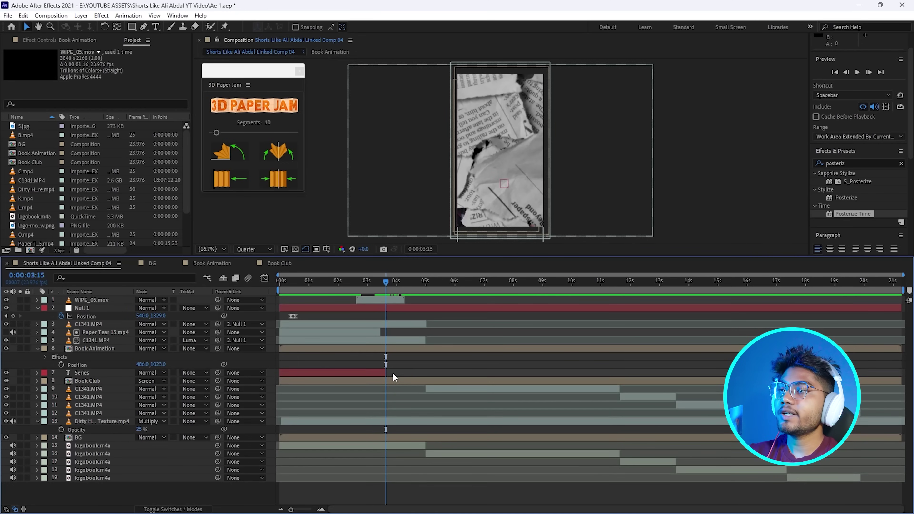
click(386, 380)
click(385, 350)
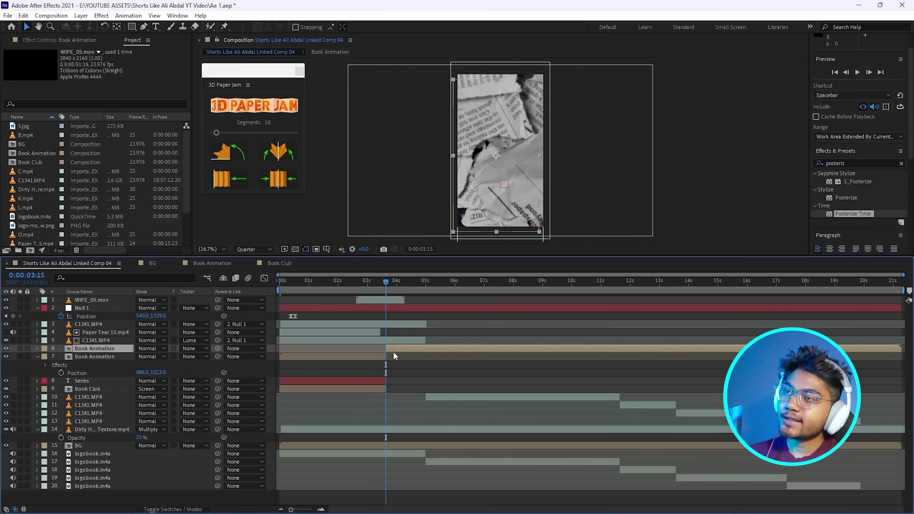
key(alt+])
key(space)
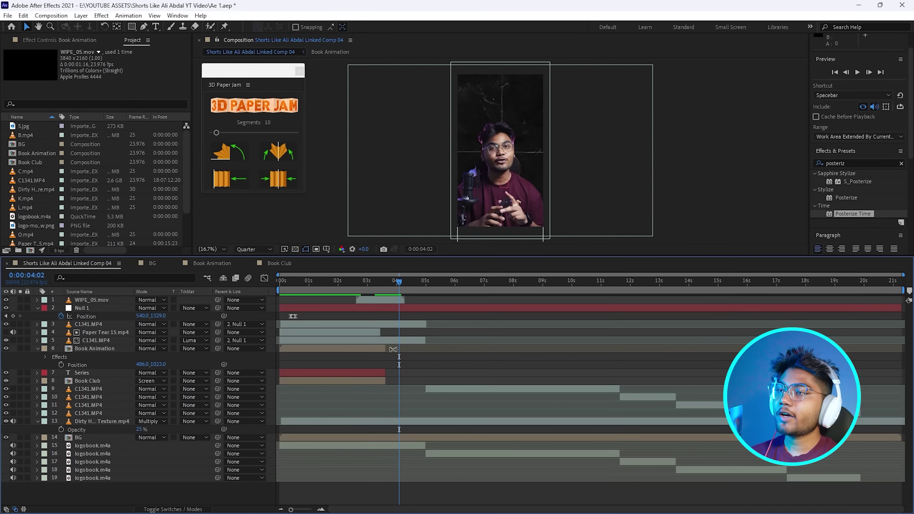
Keyframe BG's position to slide down from 540, 960 at 0:00:03:15 through 540, 1613 at 0:00:03:18 to 540, 2916 near 0:00:04:03
click(395, 282)
drag(395, 284, 385, 284)
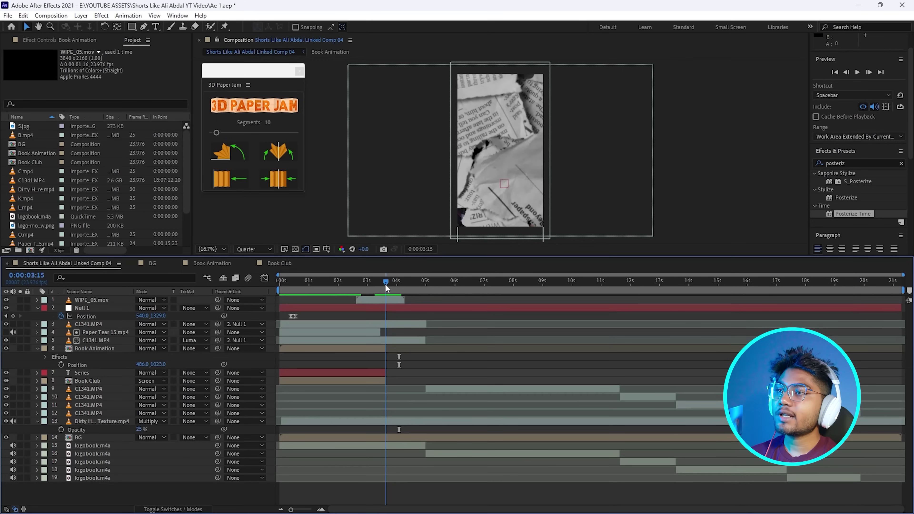
click(393, 439)
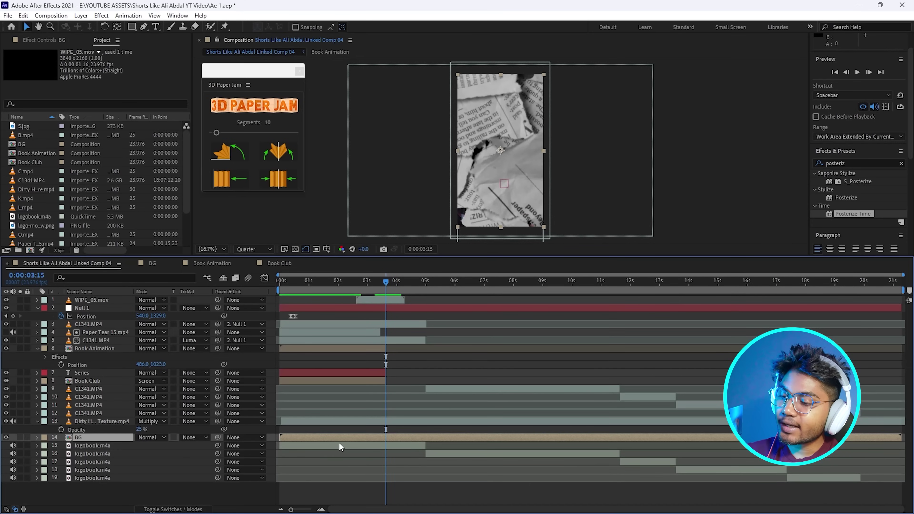
key(p)
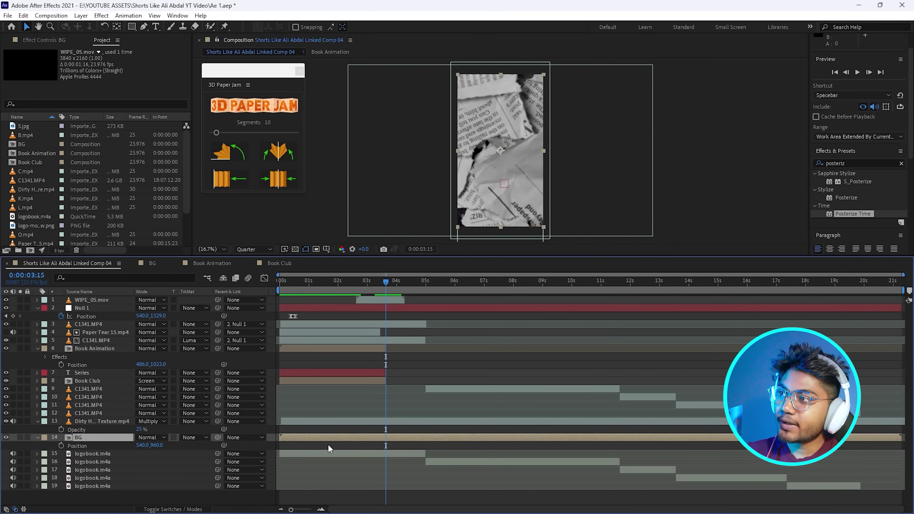
click(61, 445)
drag(384, 282, 389, 281)
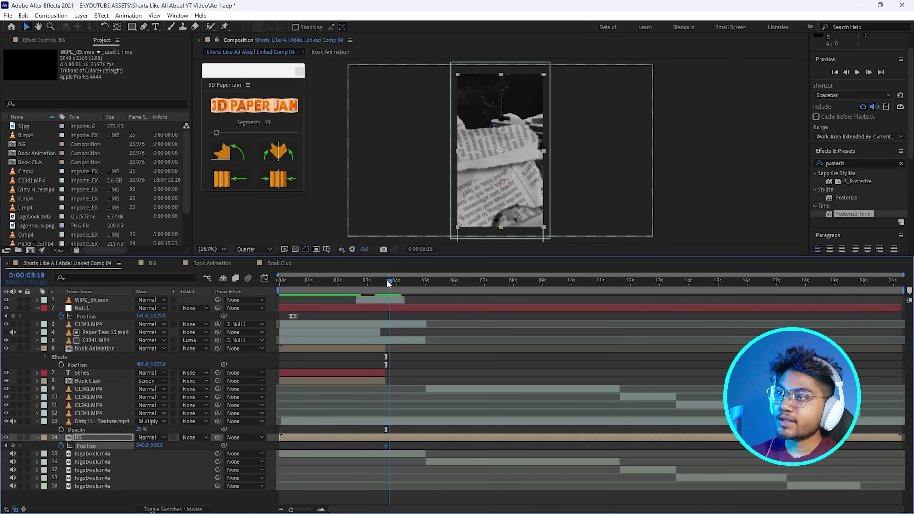
drag(157, 446, 392, 445)
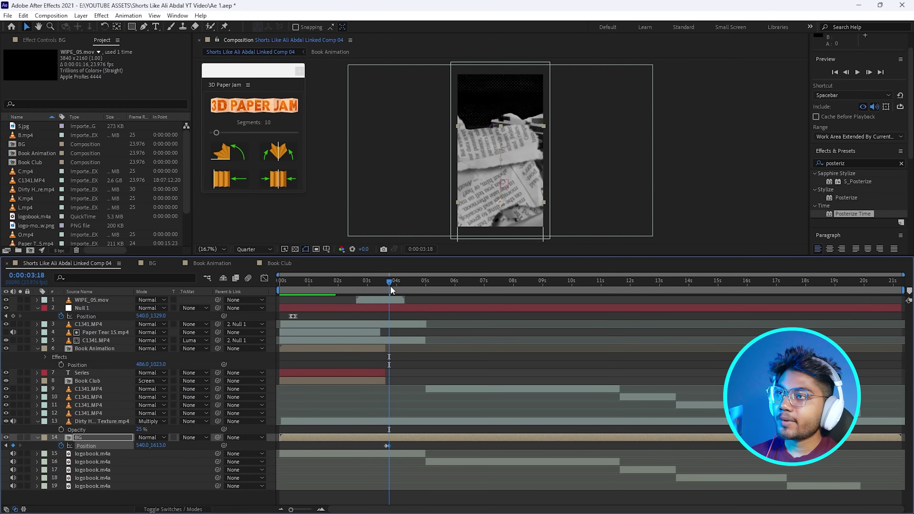
drag(389, 280, 400, 284)
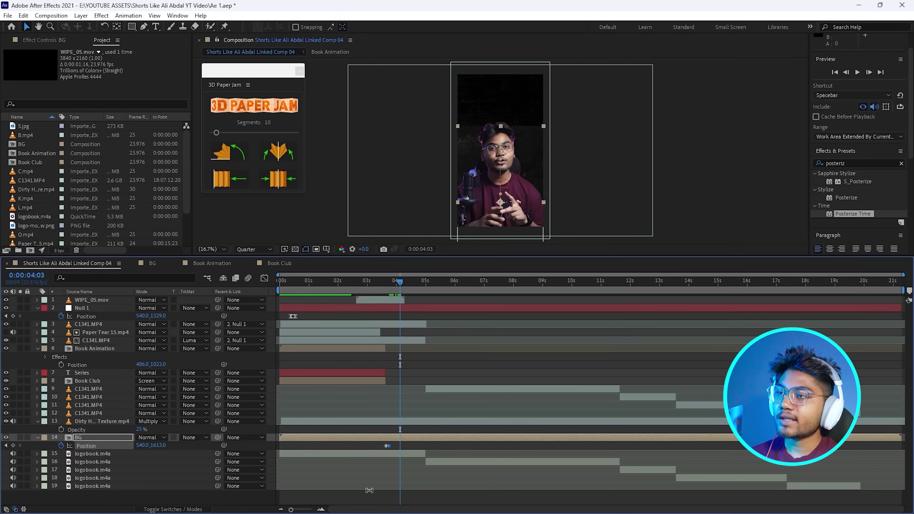
drag(154, 445, 865, 364)
Shorten the two upper C1341.MP4 layers parented to Null 1 to end at about 3.7 seconds, and check the wipe
drag(398, 280, 392, 289)
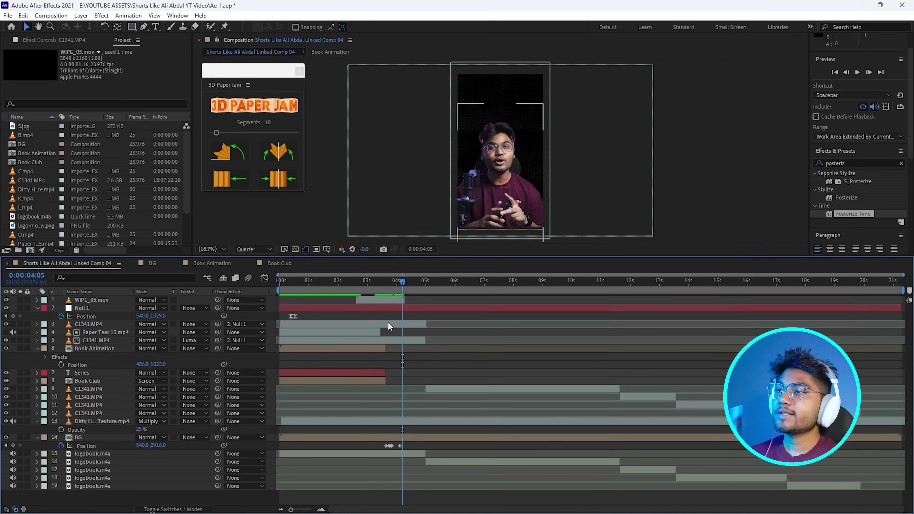
ctrl+click(388, 340)
drag(425, 340, 390, 340)
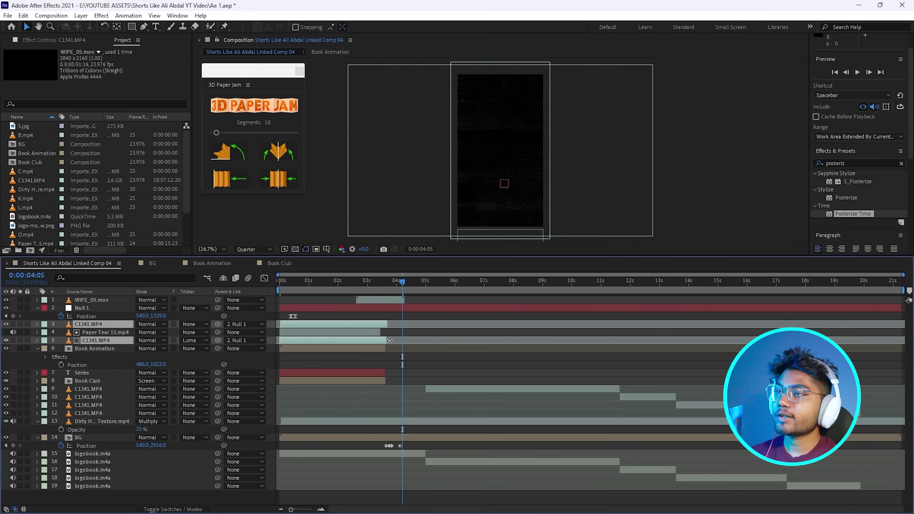
drag(356, 297, 395, 302)
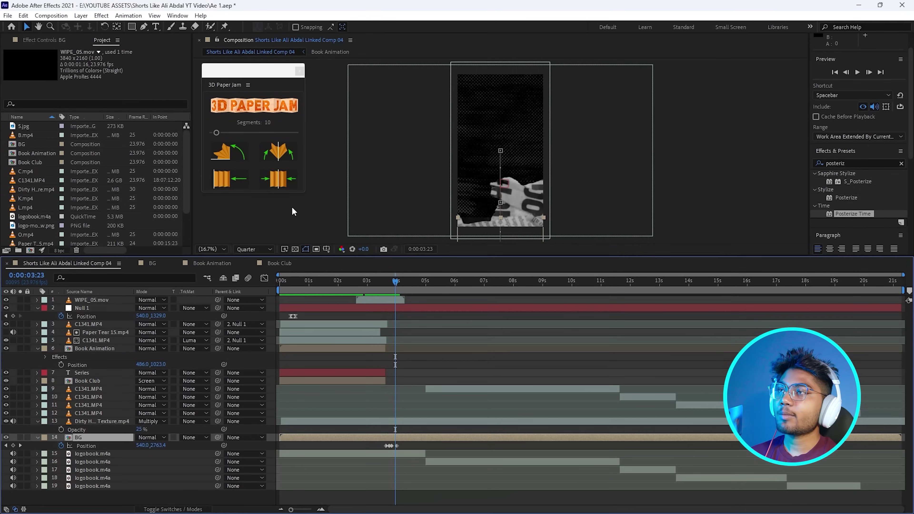
Create a 1080 × 1920 muted blue solid with colour 68829F above the BG layer
right_click(300, 213)
mouse_move(331, 218)
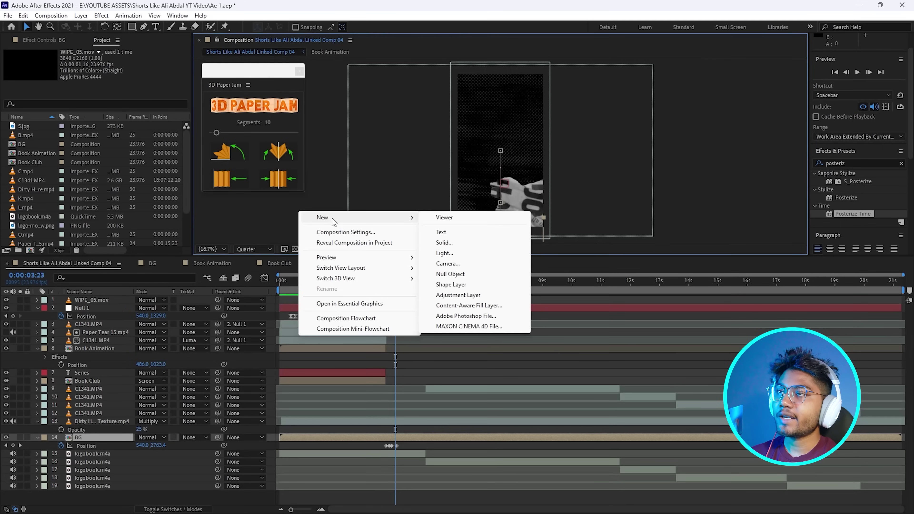
click(461, 242)
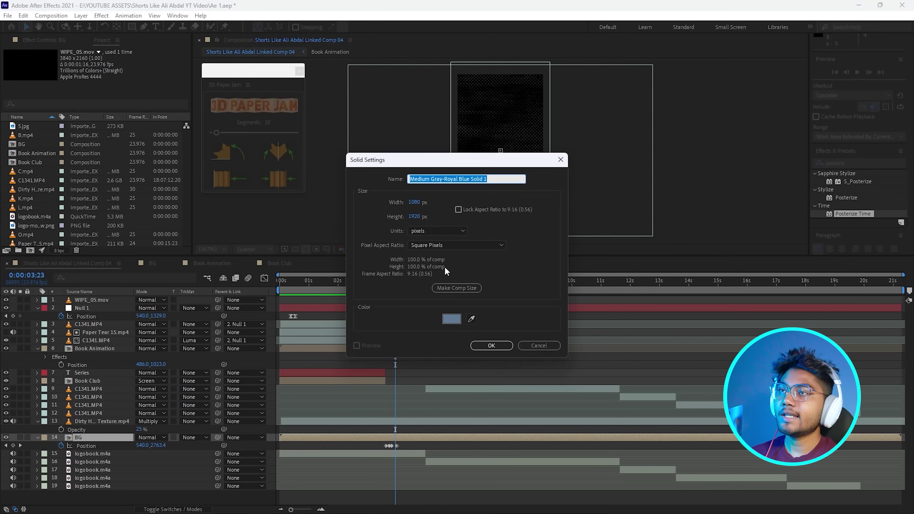
click(449, 318)
drag(643, 240, 641, 235)
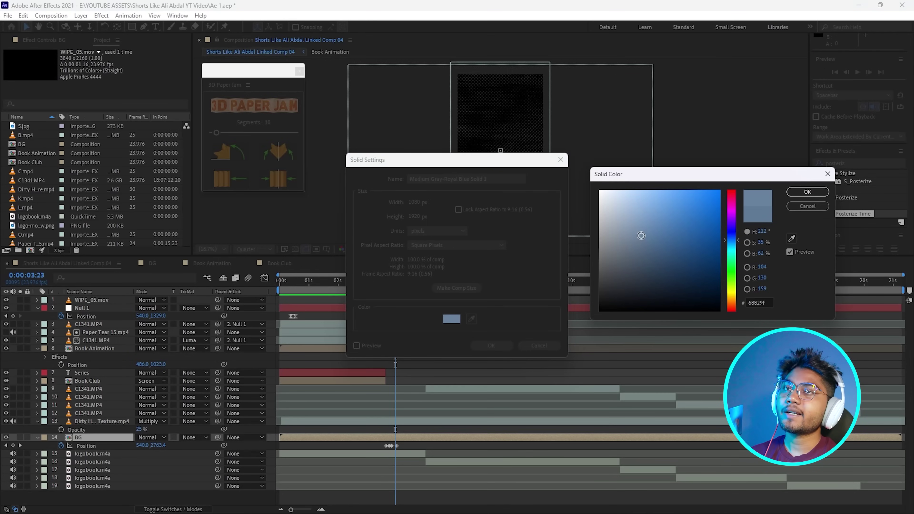
click(807, 192)
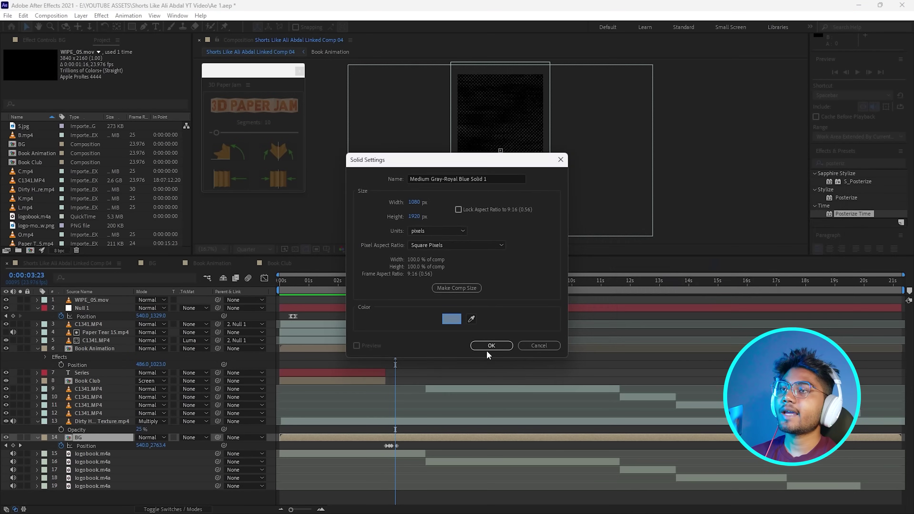
click(491, 345)
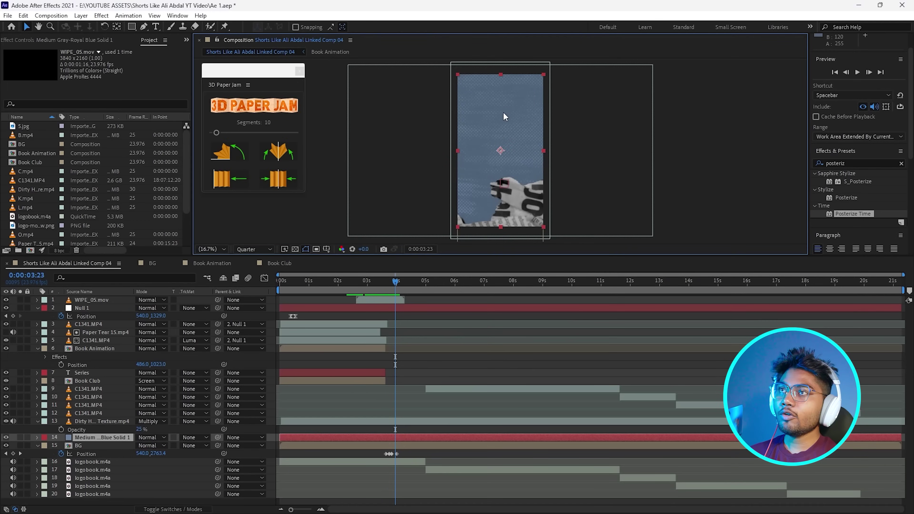
Place the four unparented C1341.MP4 clips below the blue solid, directly above BG in the layer stack
drag(396, 285, 409, 284)
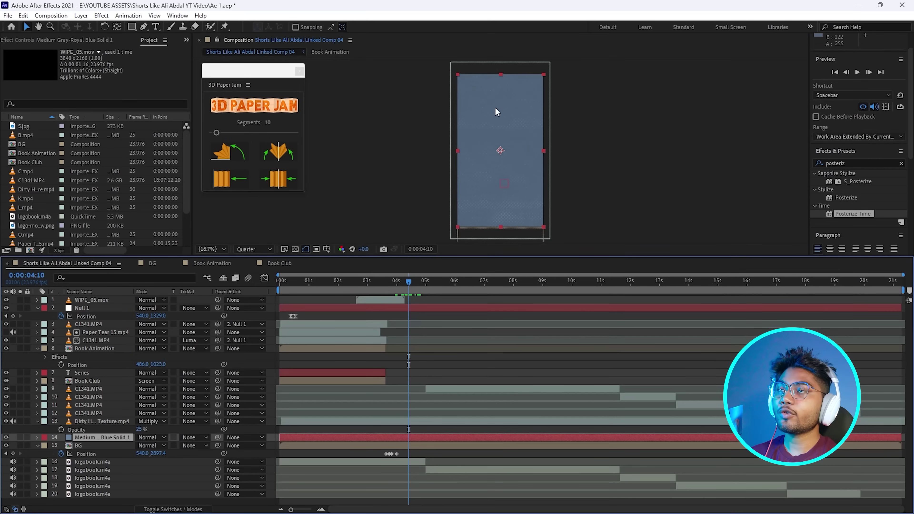
mouse_move(409, 284)
mouse_down()
mouse_move(421, 284)
mouse_move(400, 288)
mouse_move(402, 296)
mouse_up()
drag(88, 413, 86, 436)
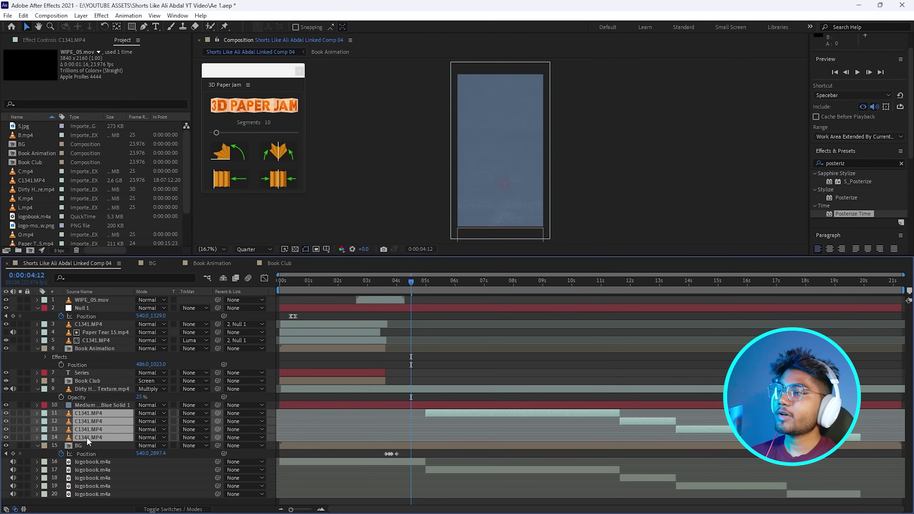
Split the Dirty Halftone Texture.mp4 layer at 0:00:07:21 and delete the part after the cut
drag(453, 287, 510, 386)
click(506, 387)
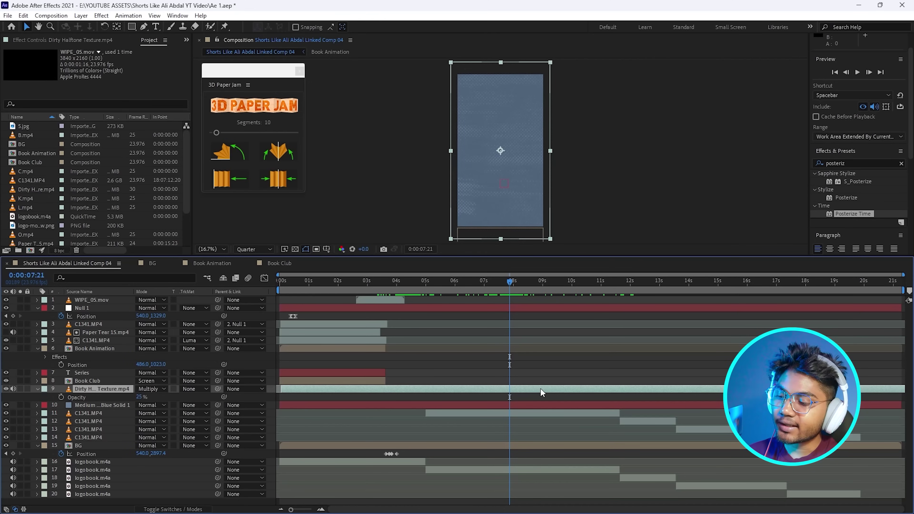
key(ctrl+shift+d)
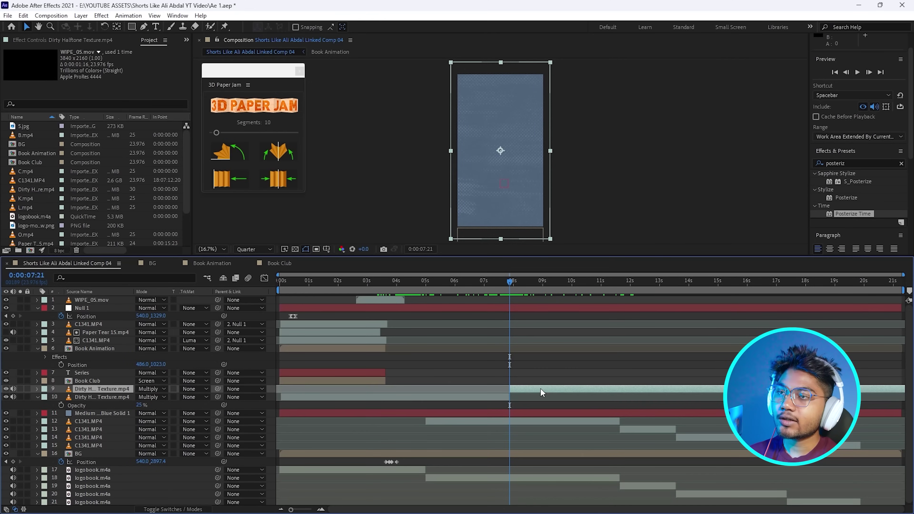
key(Delete)
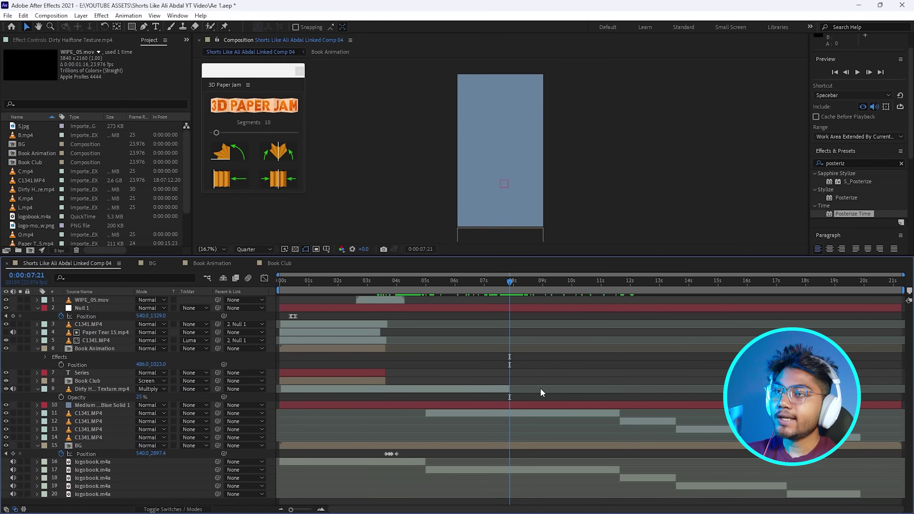
Duplicate the Dirty Halftone Texture.mp4 layer and shift the copy to start at 0:00:07:22, right where the first one ends
click(118, 389)
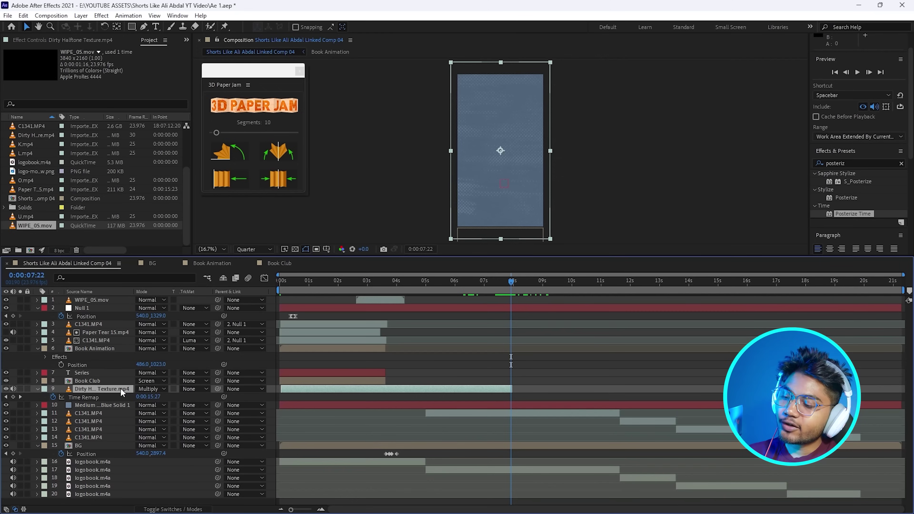
key(ctrl+d)
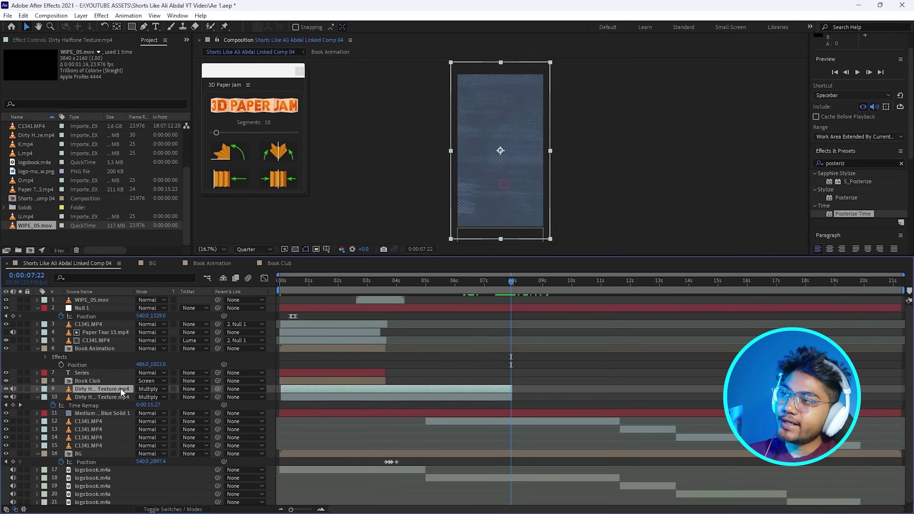
drag(334, 388, 565, 390)
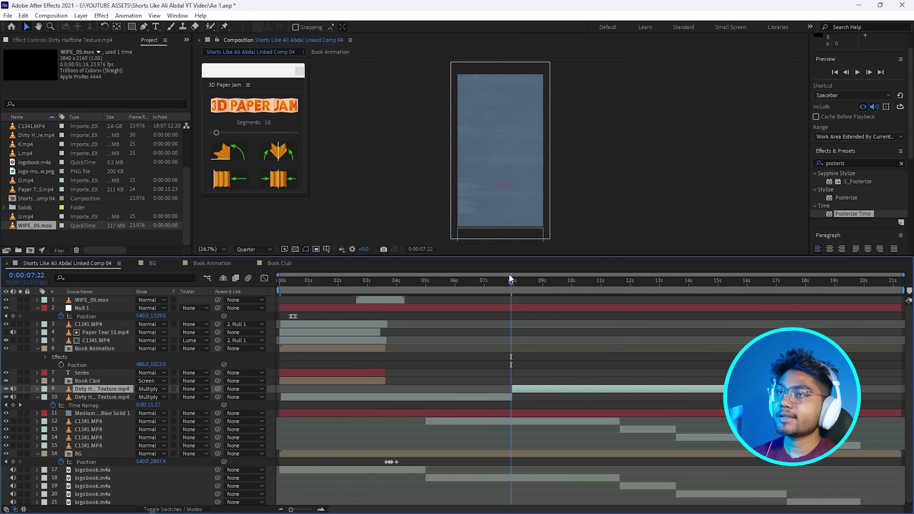
Create a 1080 × 1920 composition at 23.976 fps named Book Paper Fold Animation
drag(510, 278, 429, 280)
right_click(154, 233)
click(177, 241)
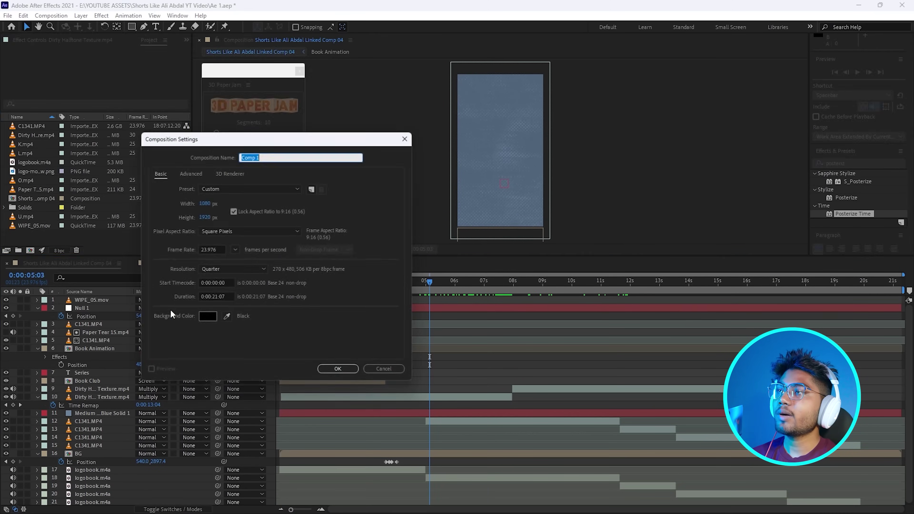
key(BackSpace)
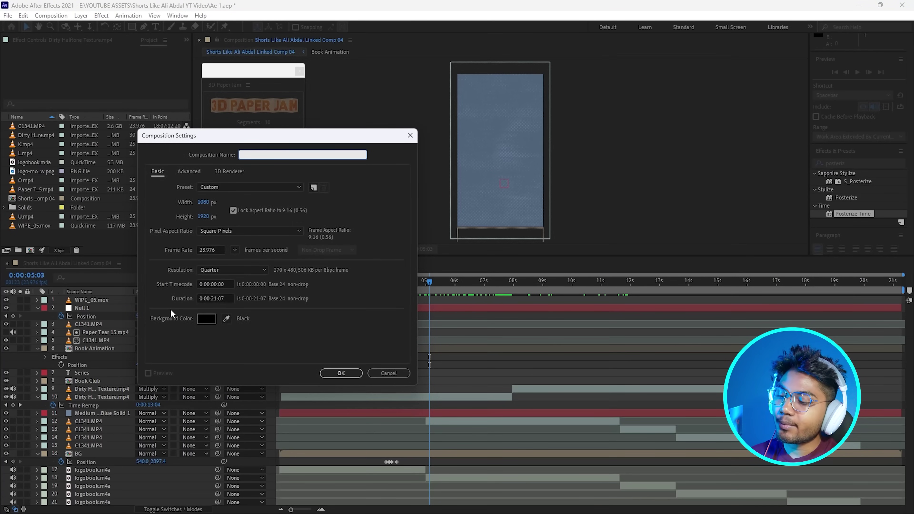
text(Book Paper Fold)
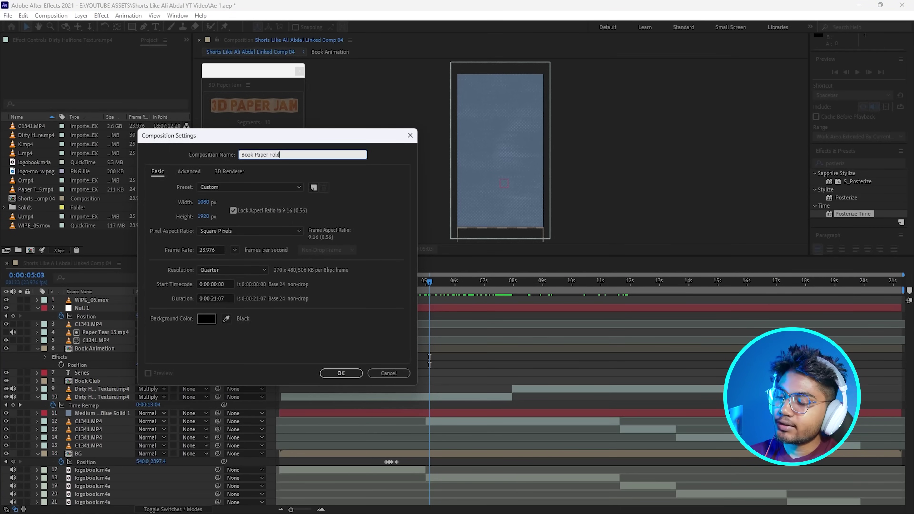
text( Animation)
click(341, 373)
Add the red logo-modernism book cover PNG from the project to the Book Paper Fold Animation composition
scroll(47, 180, down, 1)
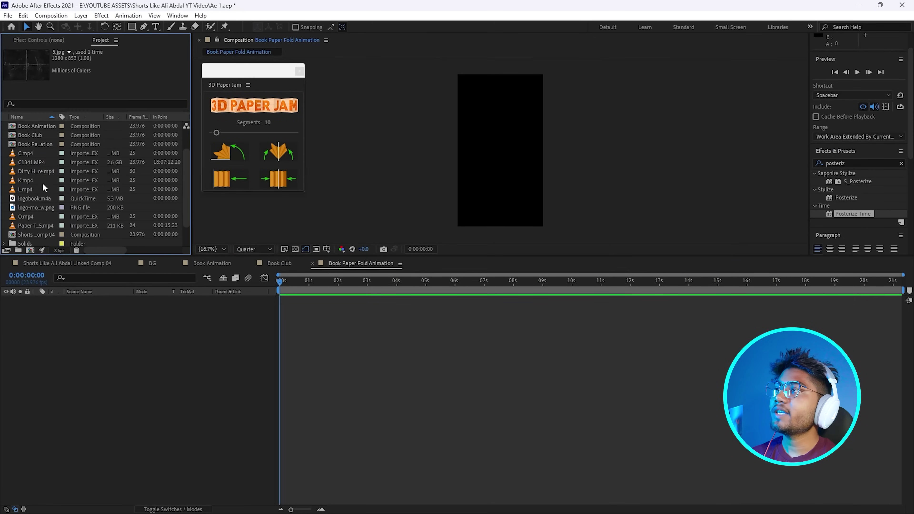
scroll(41, 223, down, 1)
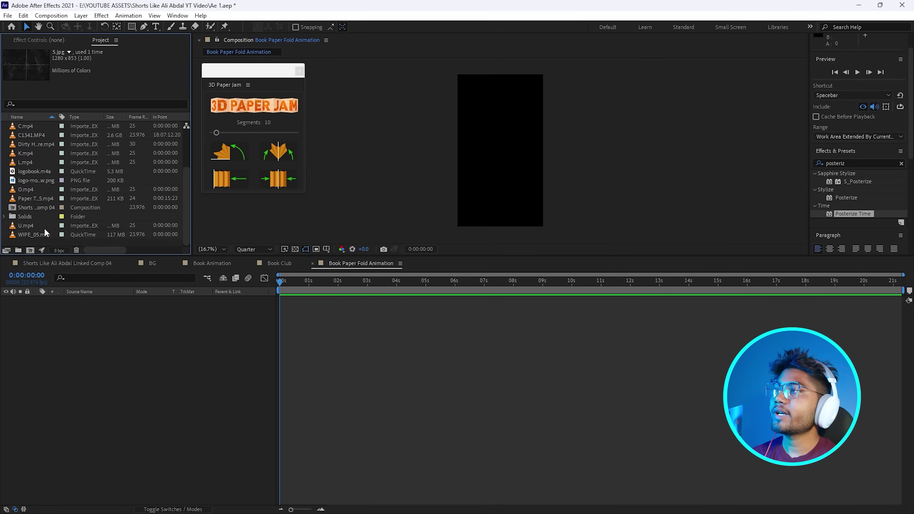
click(29, 180)
drag(28, 178, 252, 324)
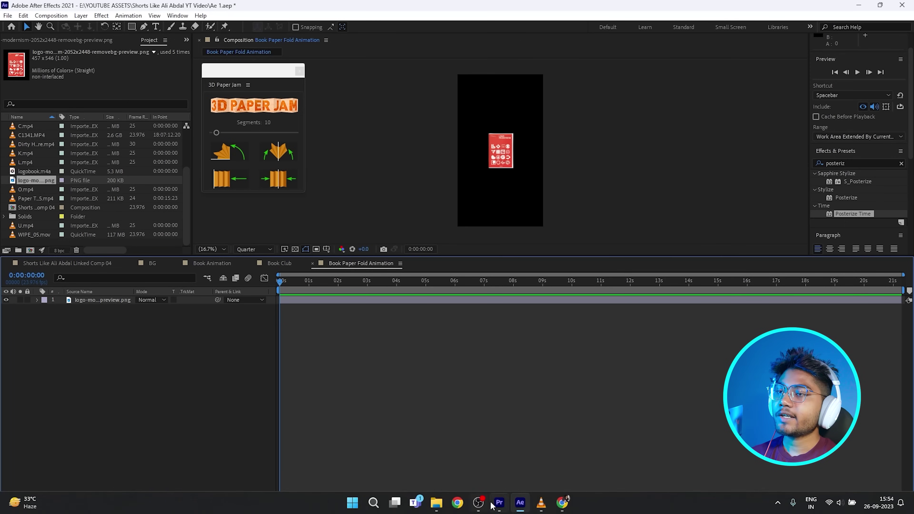
Import all the PNG images from the Png's folder into the project
click(436, 505)
drag(99, 145, 274, 102)
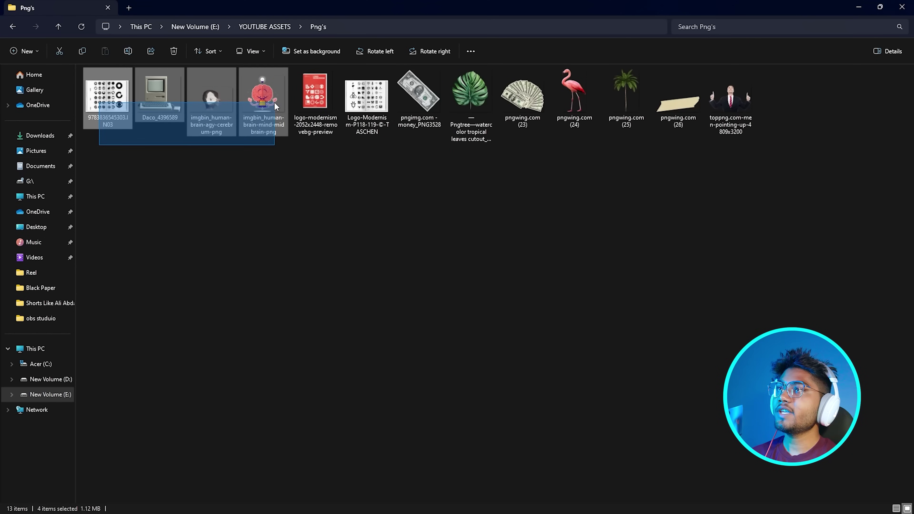
drag(363, 156, 728, 111)
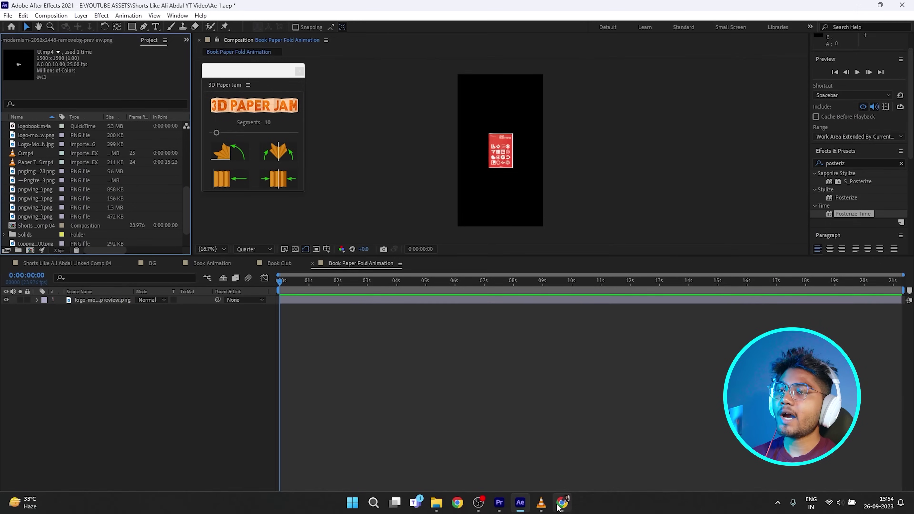
Review the reference short in VLC to see how the cutouts emerge and sit around the book
mouse_move(541, 510)
click(562, 455)
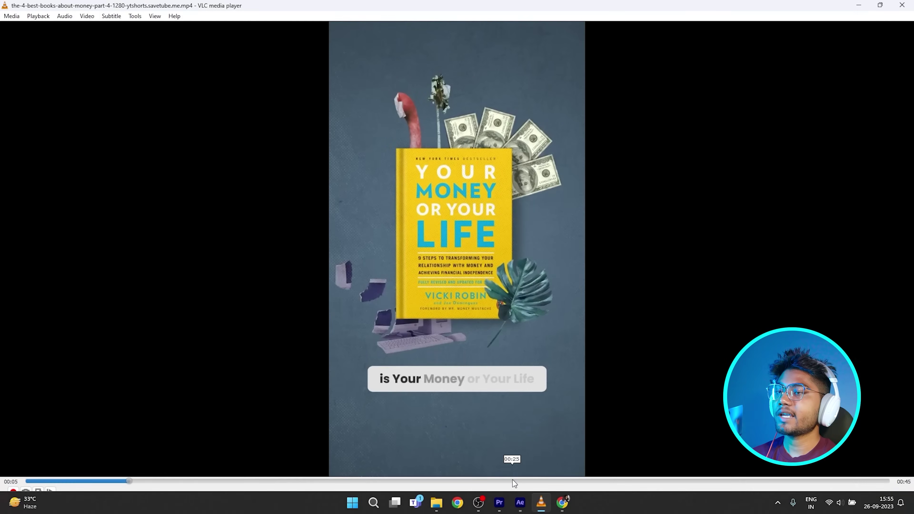
drag(127, 481, 186, 492)
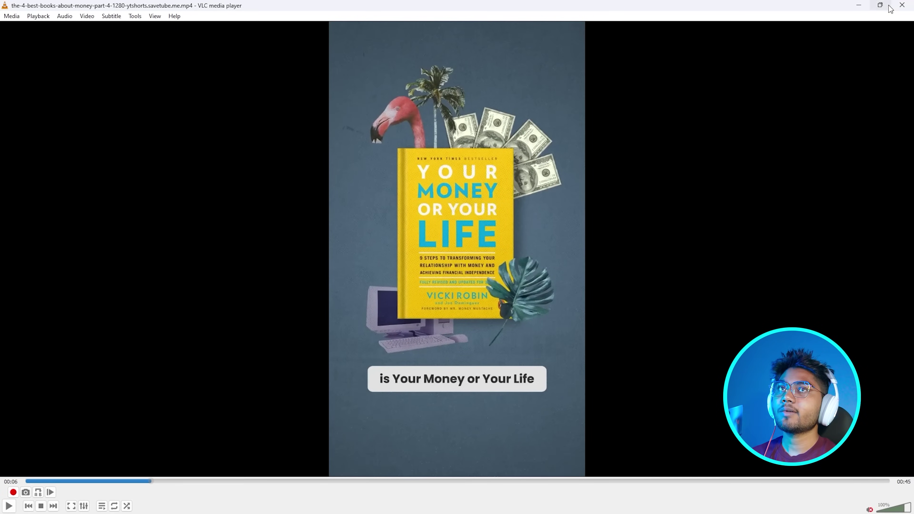
click(884, 4)
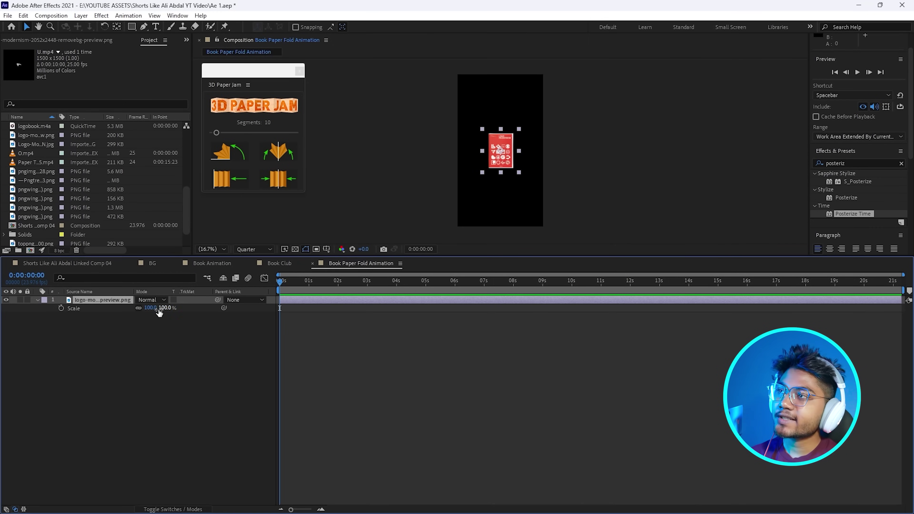
Scale the red book cover to 158% and add the tropical leaf PNG above it, scaled down to a small accent
drag(158, 308, 186, 308)
click(171, 359)
drag(36, 180, 224, 302)
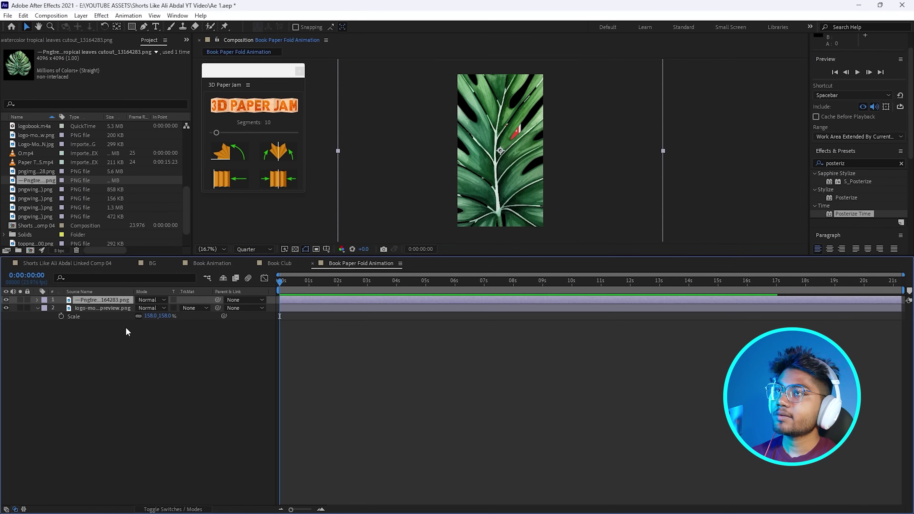
key(s)
mouse_move(154, 308)
mouse_down()
mouse_move(94, 308)
mouse_move(167, 308)
mouse_up()
Position the leaf at 780, 1286 over the book's lower-right corner and rotate it 18°
key(p)
drag(168, 307, 226, 307)
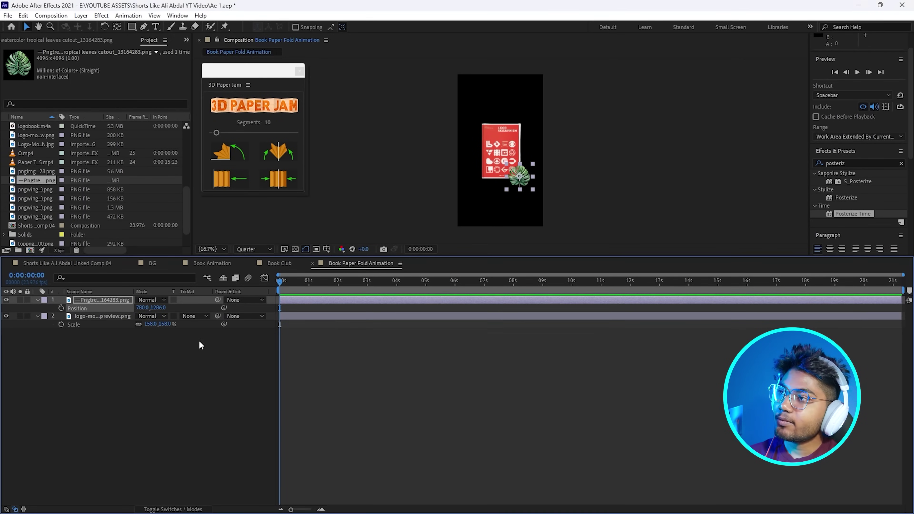
key(r)
drag(149, 308, 157, 308)
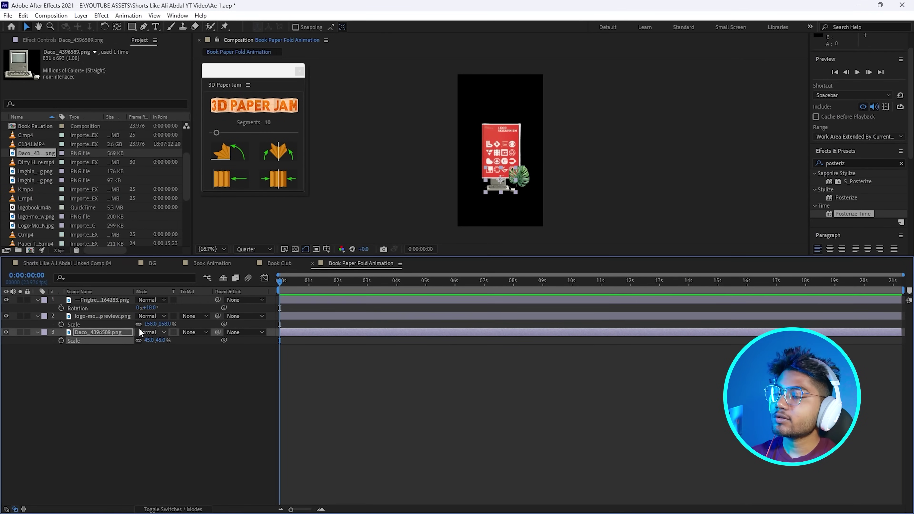
Move the computer image so it peeks out behind the book's lower-left corner
key(p)
drag(157, 340, 51, 347)
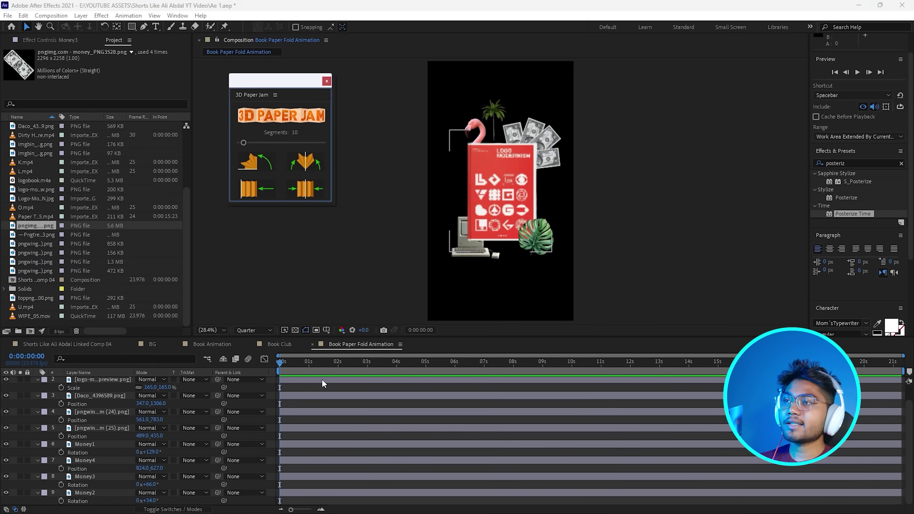
Add Position and Rotation keyframes to the book layer at 0:00:00:09 with its current pose
drag(282, 369, 295, 369)
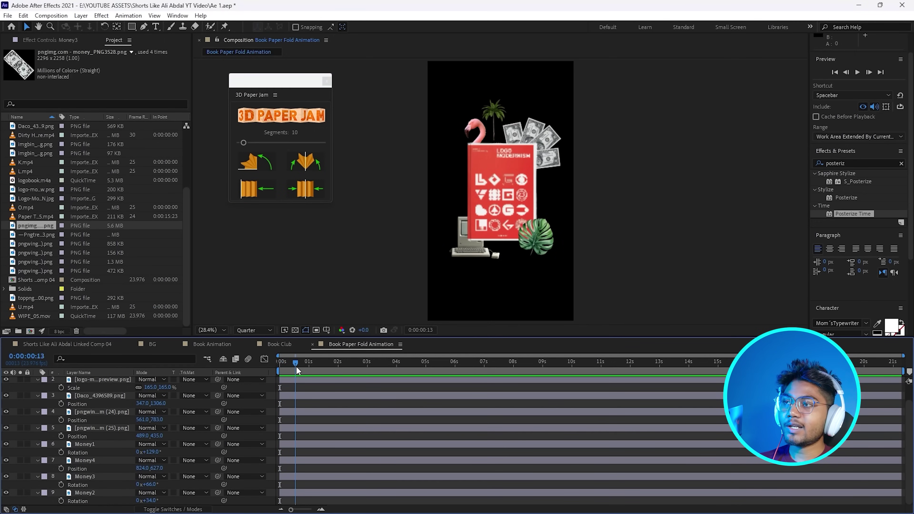
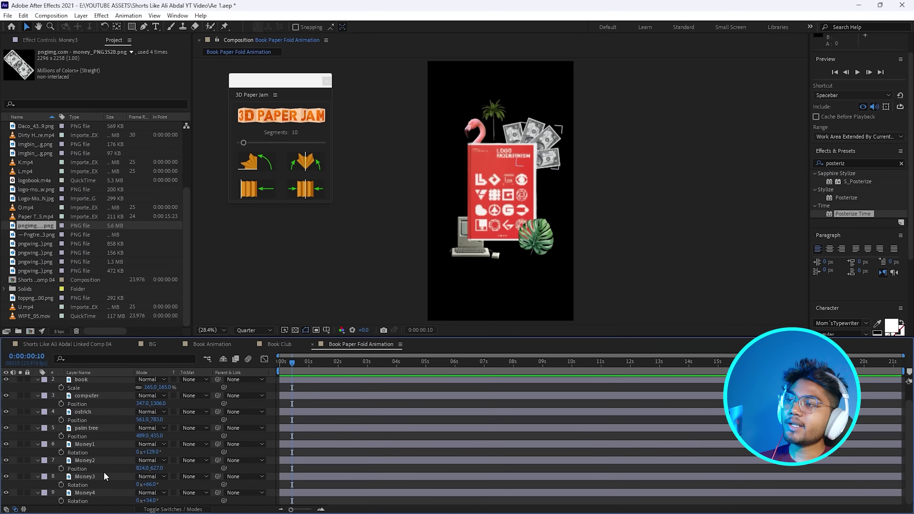
scroll(104, 471, up, 1)
scroll(90, 438, down, 1)
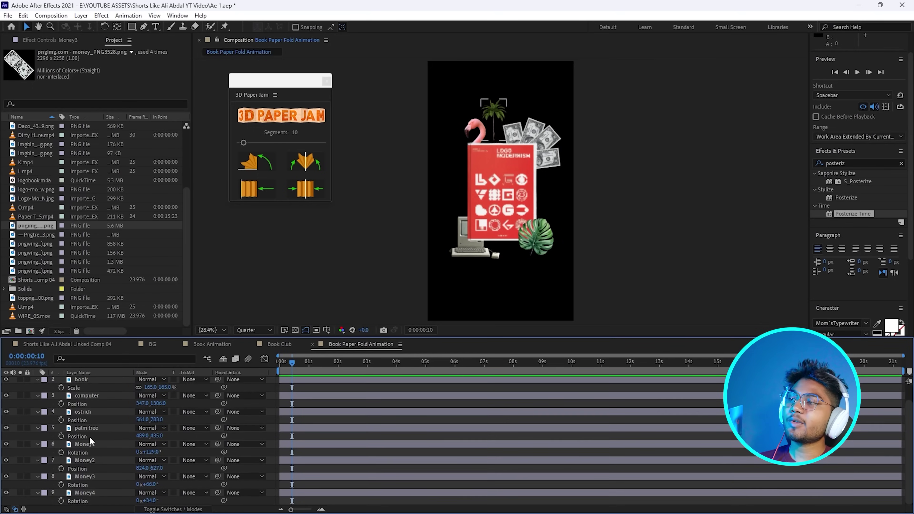
key(Page_Up)
click(90, 496)
drag(291, 364, 293, 366)
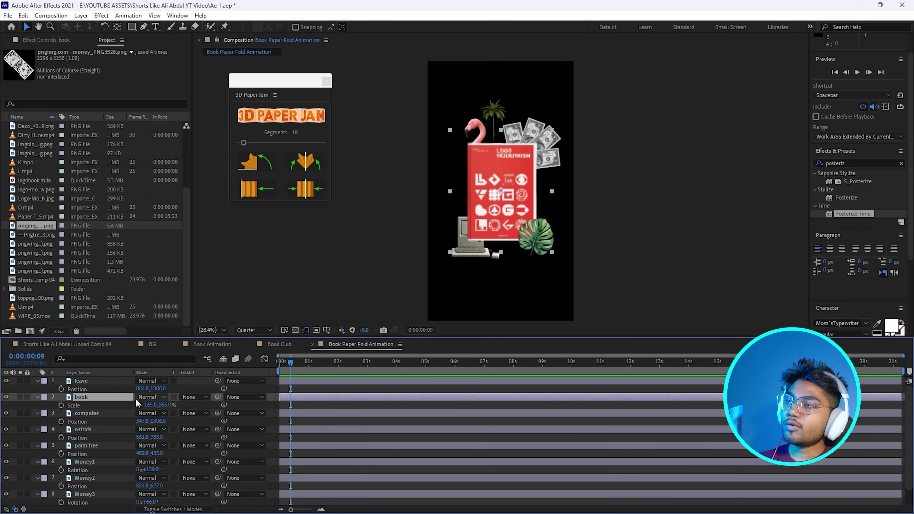
key(p)
click(62, 404)
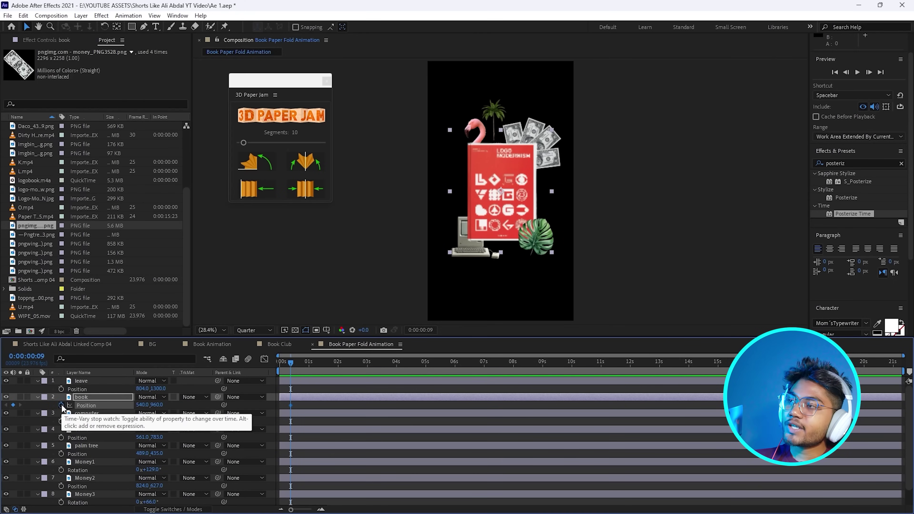
key(r)
click(62, 405)
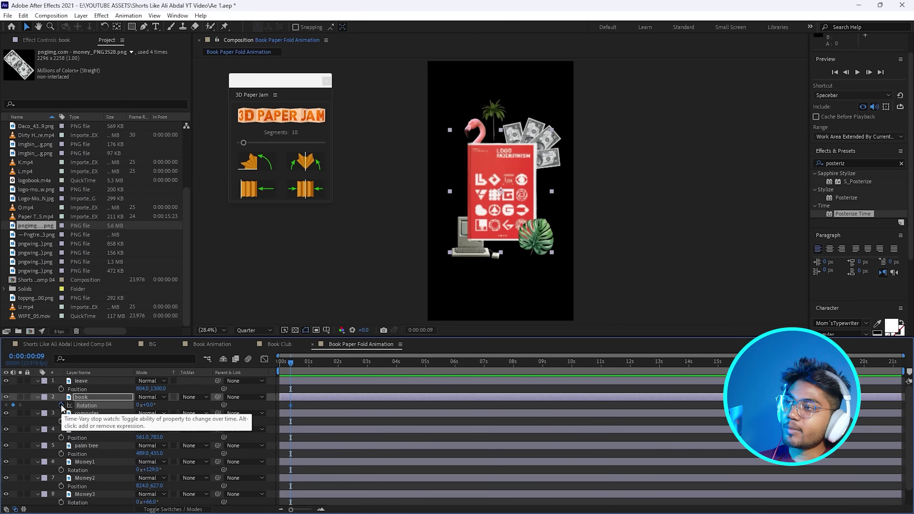
At 0:00:00:03, keyframe the book at 102% scale, 20° rotation and position 725, 793, following the tilted book in the reference short
drag(287, 365, 283, 364)
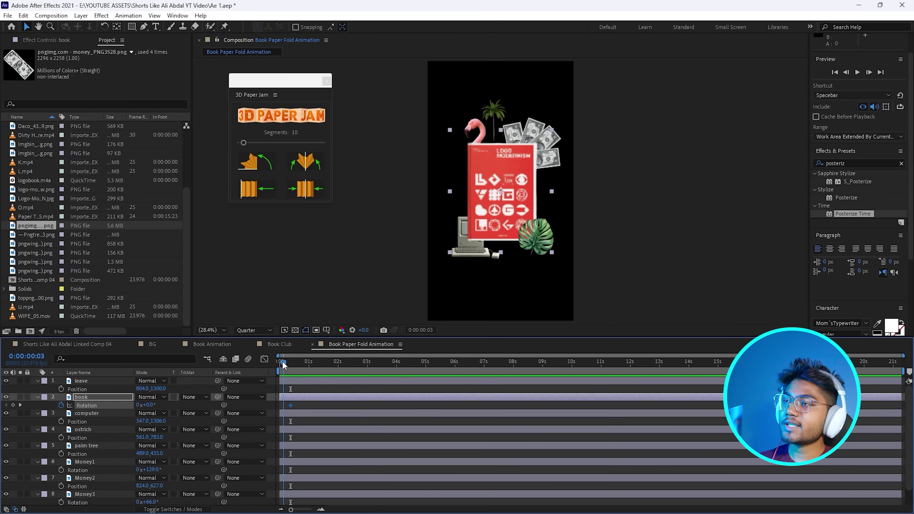
key(s)
drag(166, 405, 144, 406)
click(559, 502)
drag(126, 486, 109, 486)
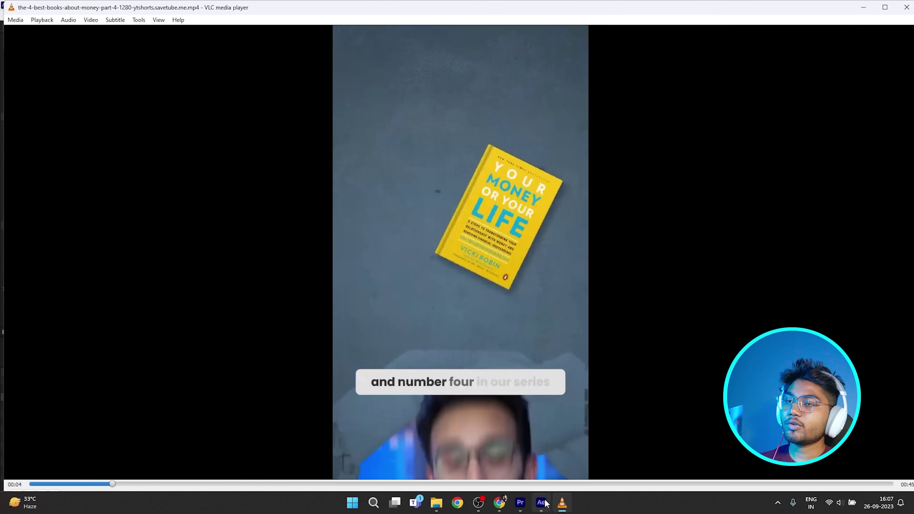
click(541, 504)
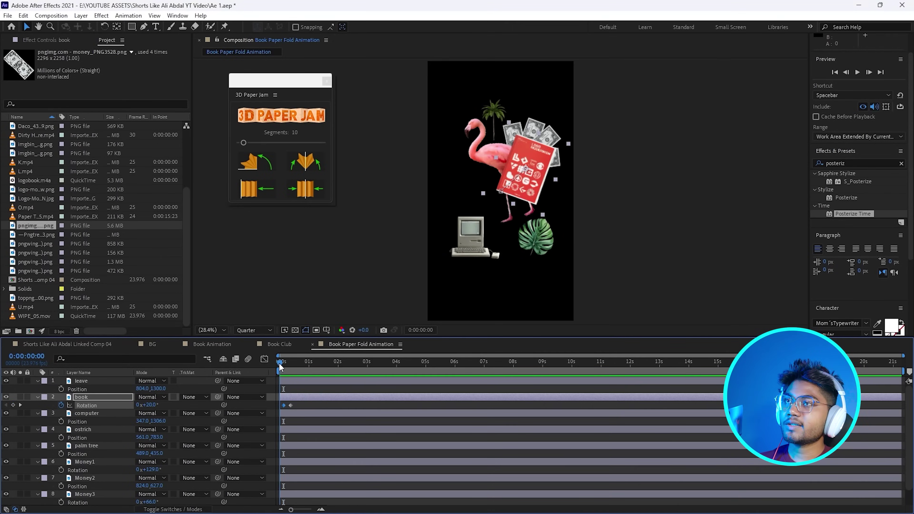
Add in-between Rotation keyframes on the book layer at 0:00:00:05 and 0:00:00:07
mouse_move(281, 366)
mouse_down()
mouse_move(298, 368)
mouse_move(285, 370)
mouse_up()
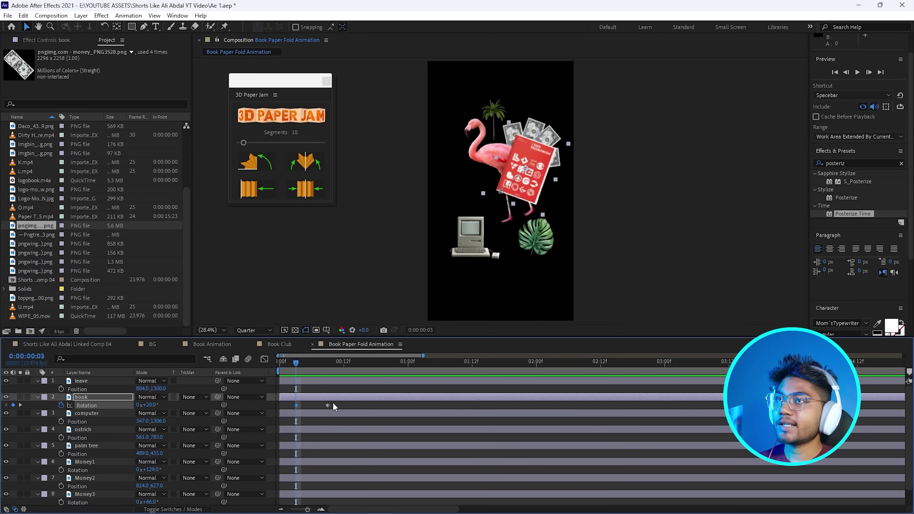
drag(296, 365, 306, 375)
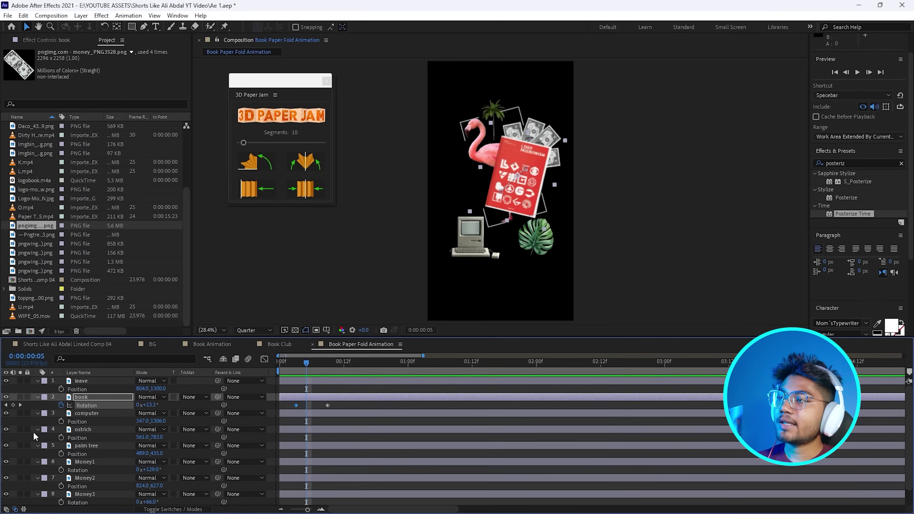
click(13, 405)
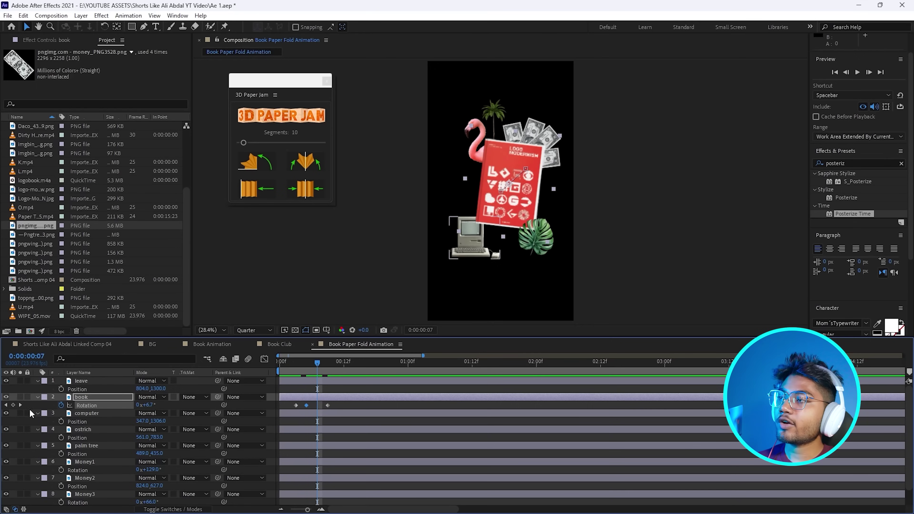
click(12, 405)
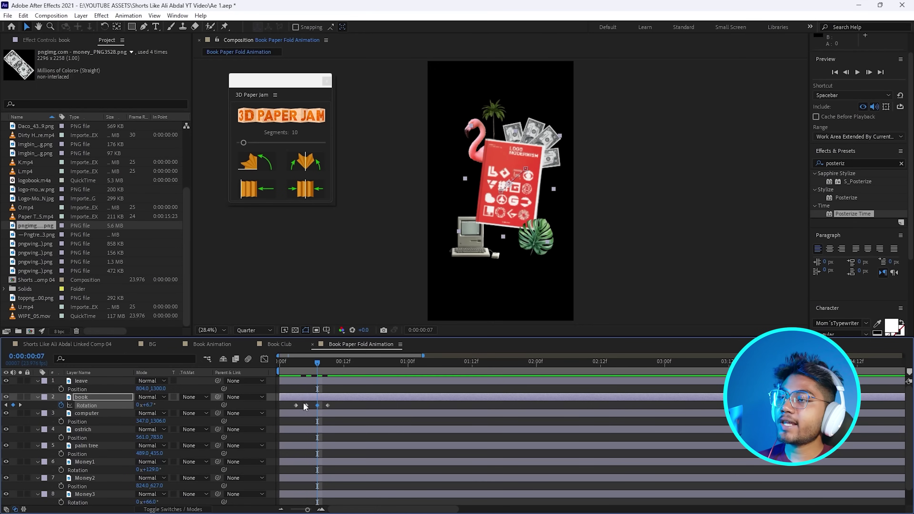
Convert all four of the book's Rotation keyframes to hold keyframes
drag(341, 411, 293, 407)
right_click(317, 405)
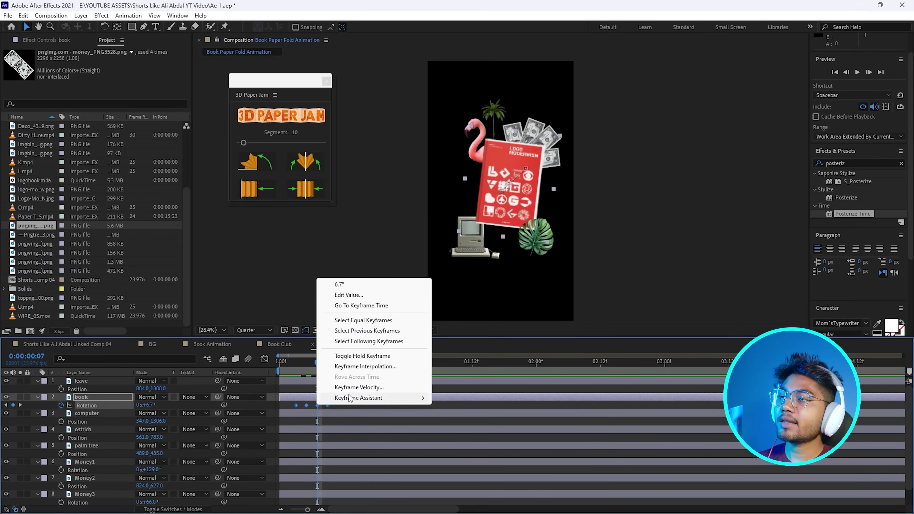
click(358, 355)
Add the book's Position keyframes at 0:00:00:05 and 0:00:00:07 and convert all four Position keyframes to hold
drag(315, 362, 296, 362)
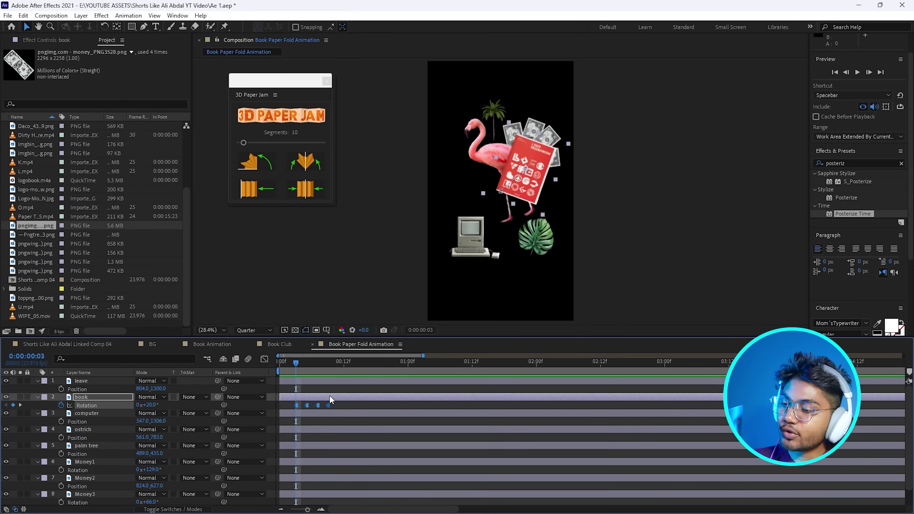
key(p)
drag(336, 411, 287, 402)
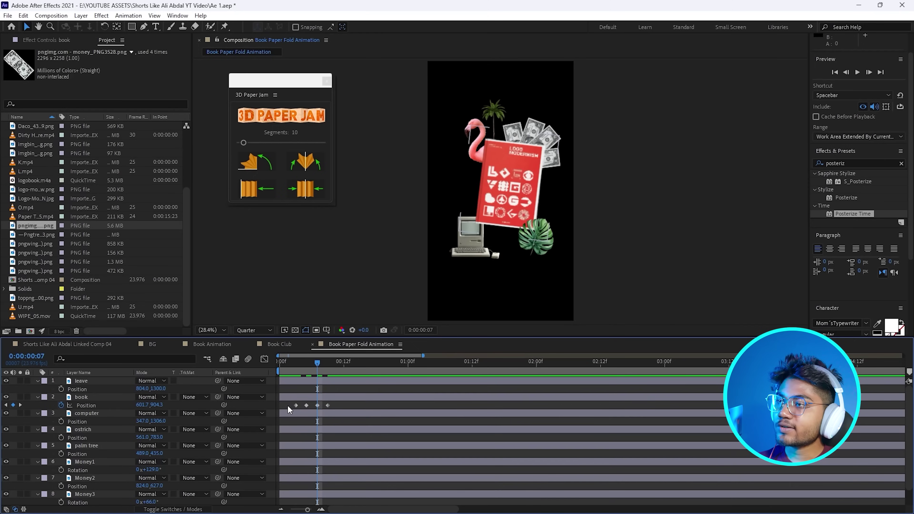
right_click(301, 400)
right_click(309, 404)
right_click(296, 405)
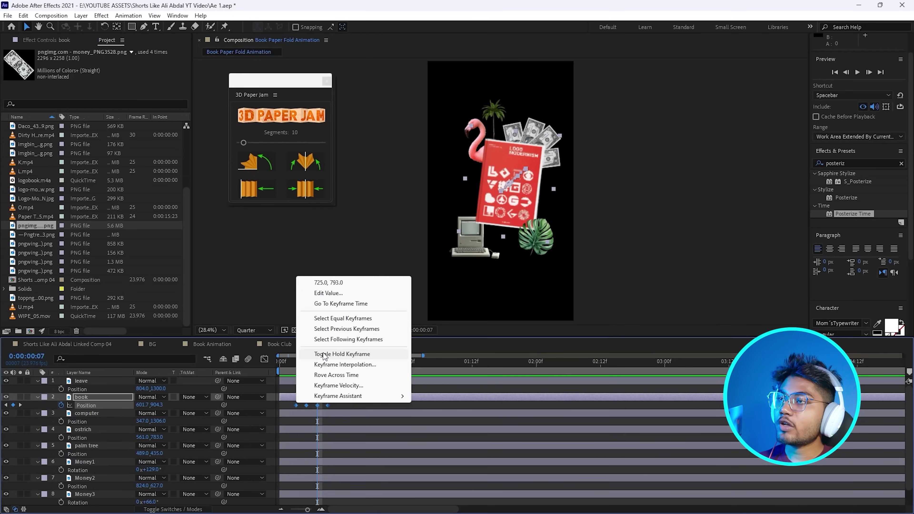
click(334, 353)
Add the book's Scale keyframes at 0:00:00:05 and 0:00:00:07 and convert all four Scale keyframes to hold
key(s)
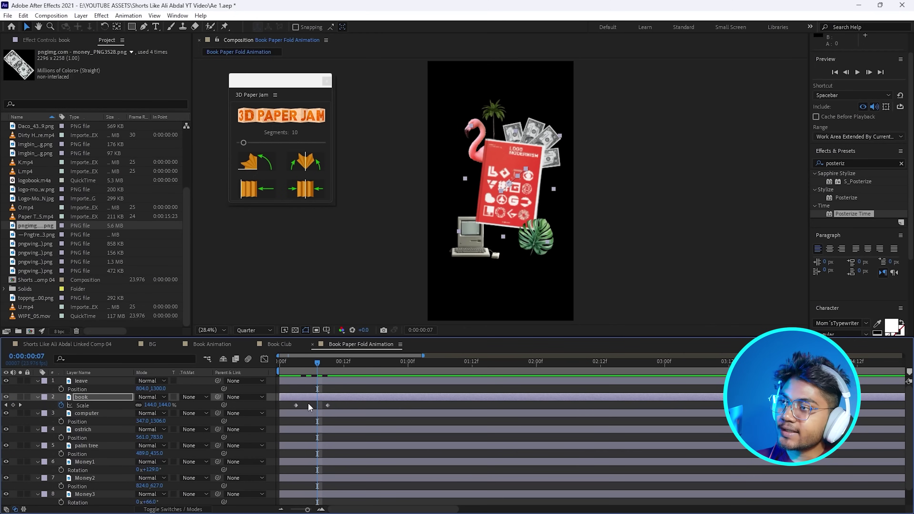
drag(316, 364, 302, 365)
drag(337, 410, 291, 405)
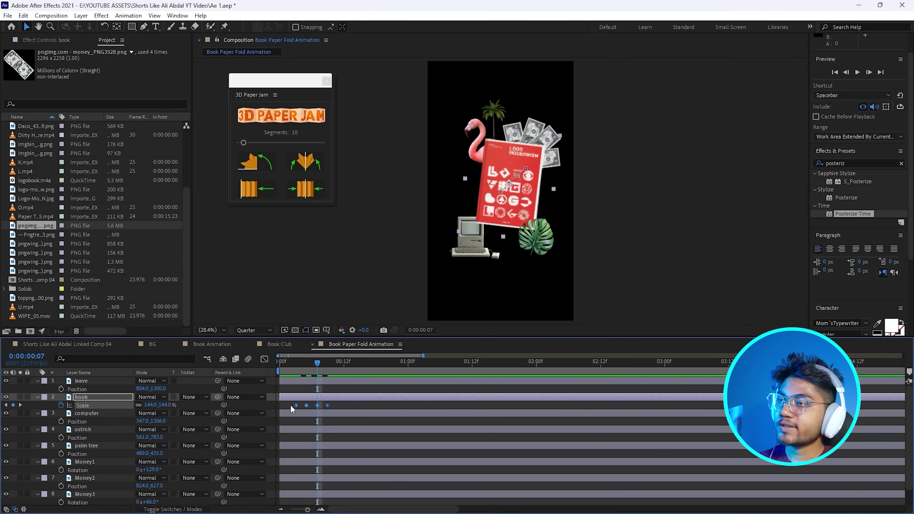
right_click(295, 406)
click(317, 358)
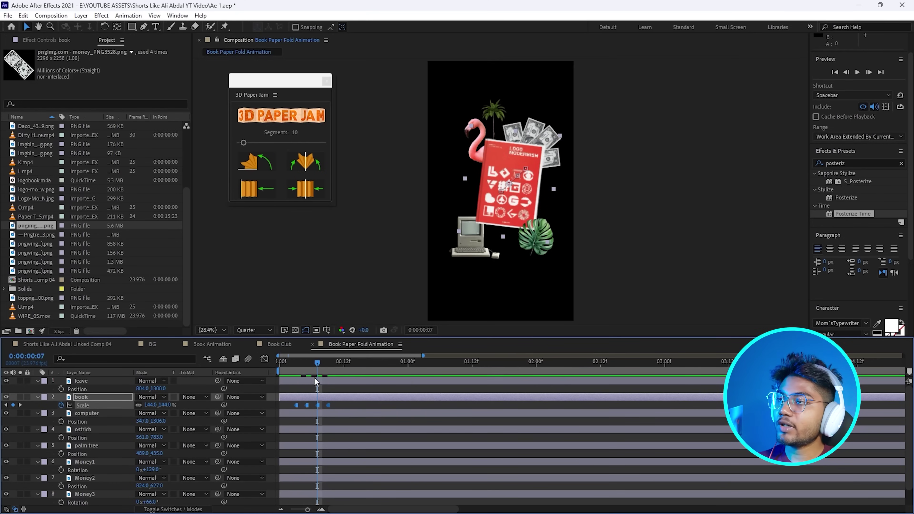
Preview the book's stepped entrance up to 0:00:00:09 and compare it with the reference short
click(290, 364)
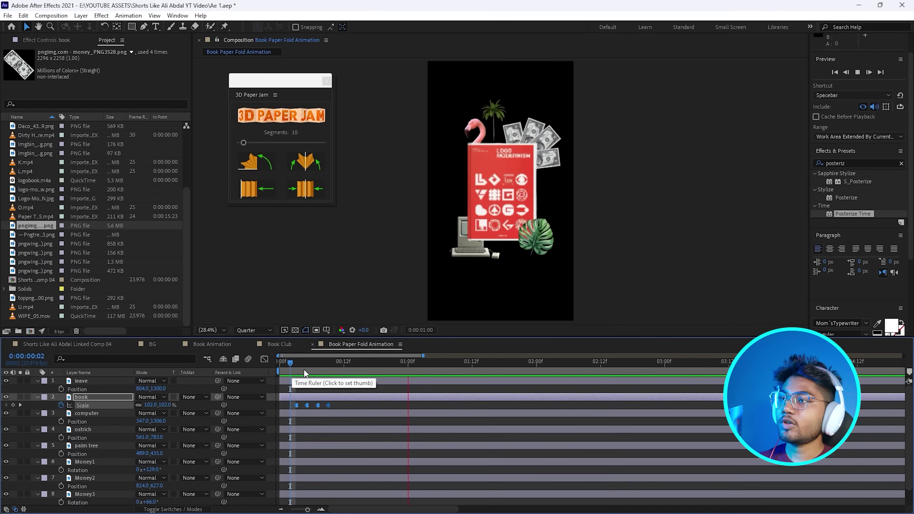
key(space)
click(293, 363)
key(F2)
drag(296, 363, 329, 388)
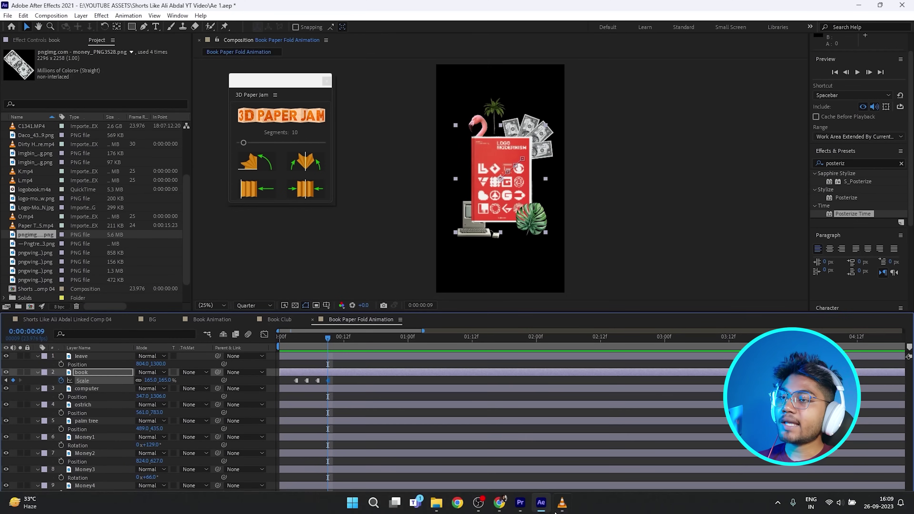
click(560, 503)
click(541, 502)
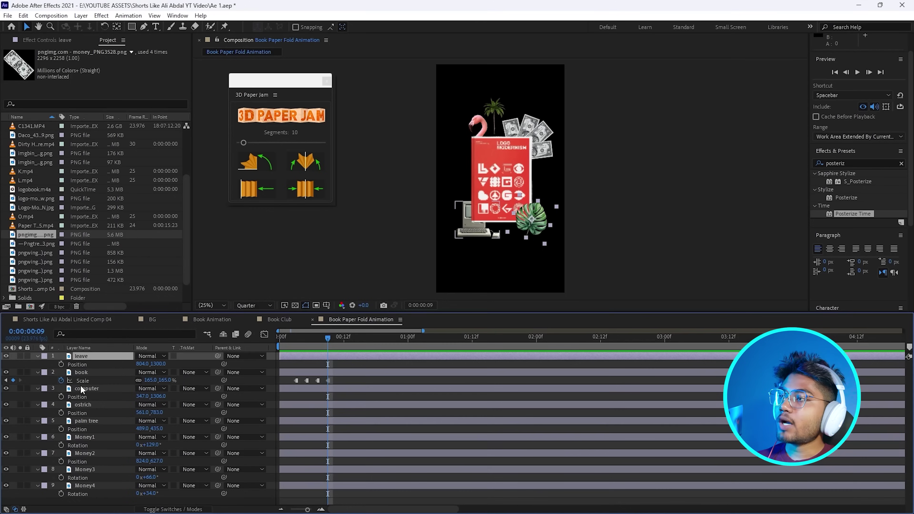
Try to shift all layers except the book later in time so the cutouts start after its entrance
ctrl+click(82, 387)
ctrl+click(89, 403)
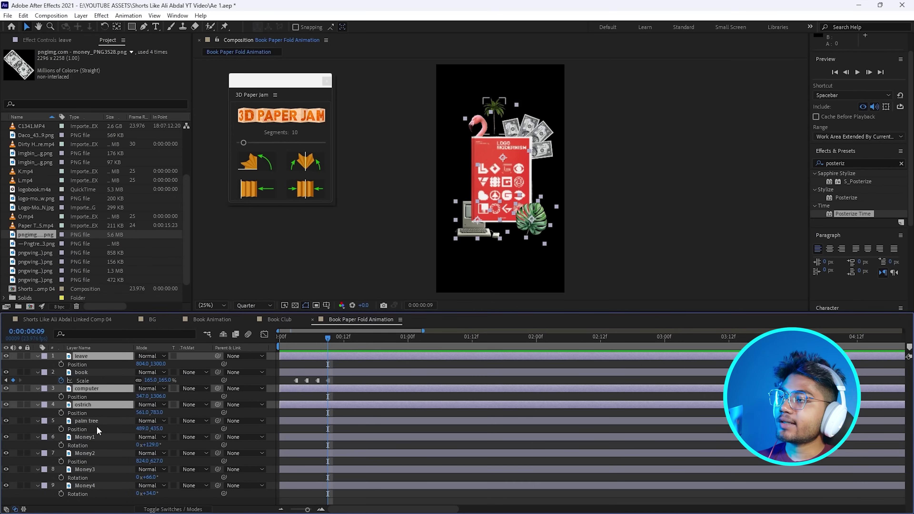
ctrl+click(103, 421)
ctrl+click(91, 469)
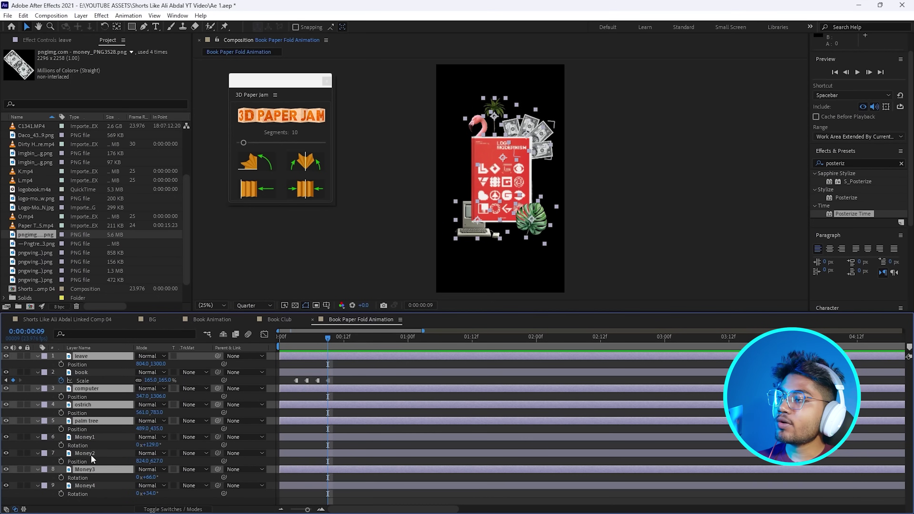
ctrl+click(90, 450)
ctrl+click(88, 436)
ctrl+click(87, 485)
drag(306, 358, 340, 353)
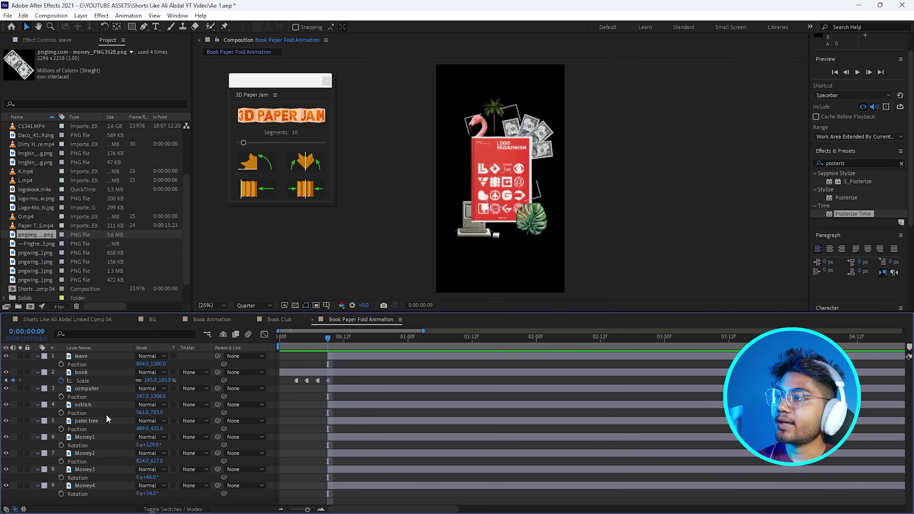
Apply the 3D Paper Jam two-sided fold to the computer layer and return to 0:00:00:09
click(79, 388)
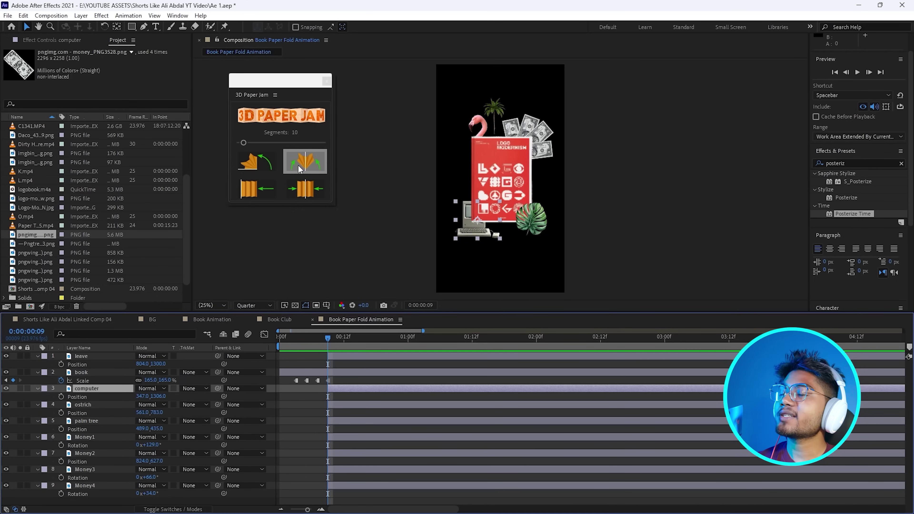
click(303, 162)
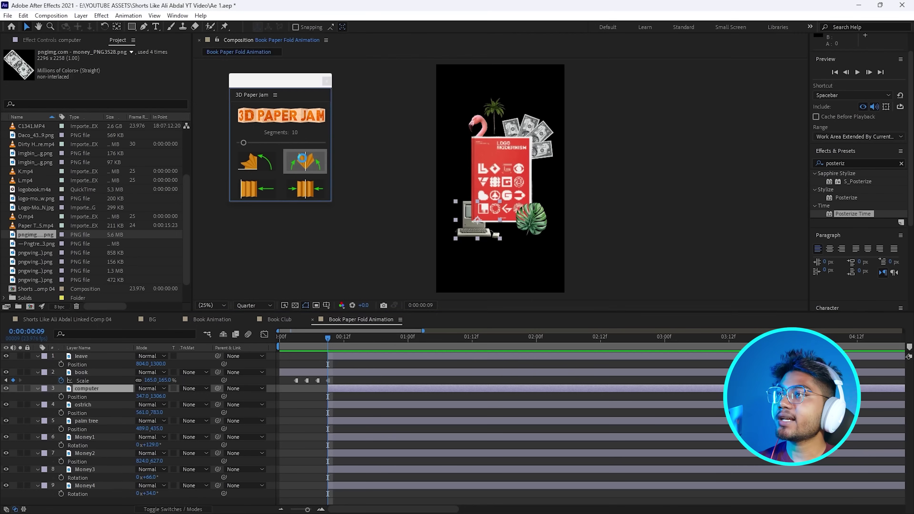
click(376, 339)
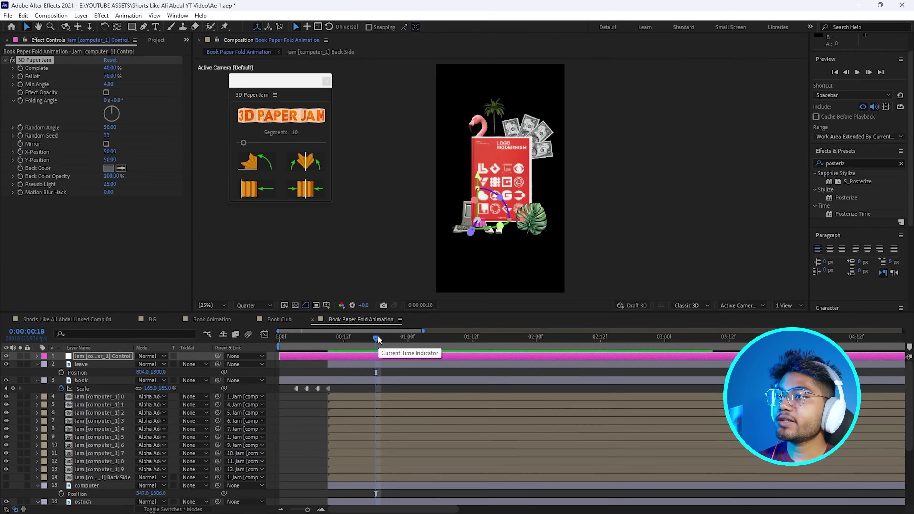
drag(376, 341, 329, 345)
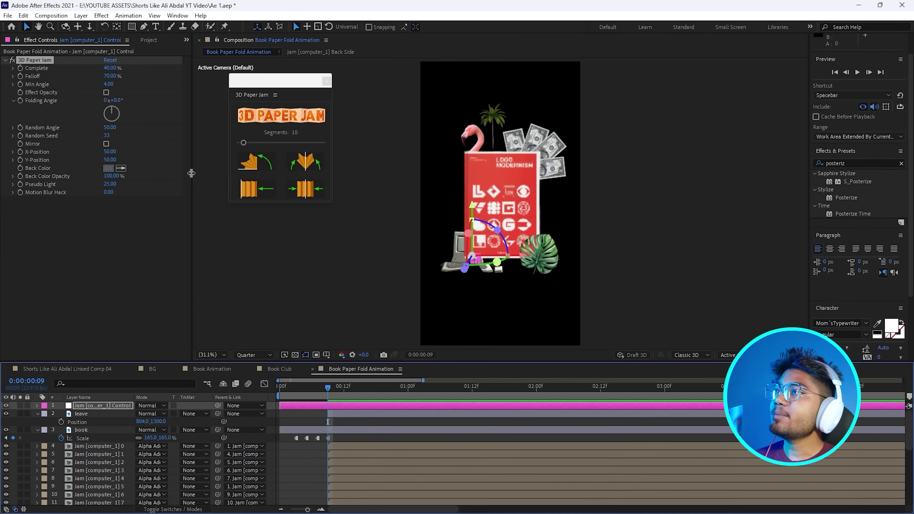
drag(192, 174, 225, 176)
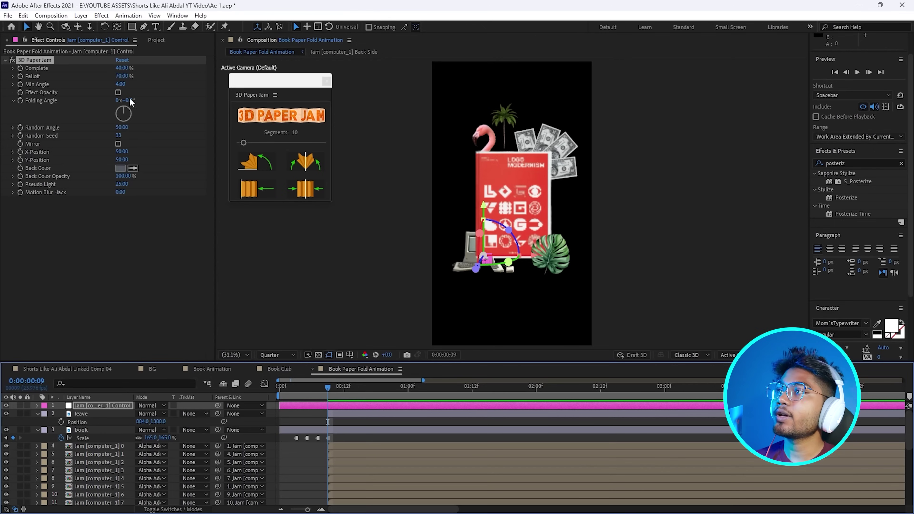
Keyframe the computer fold's Complete at 100% at 0:00:00:09 and at 0% at 0:00:00:10
drag(126, 68, 146, 69)
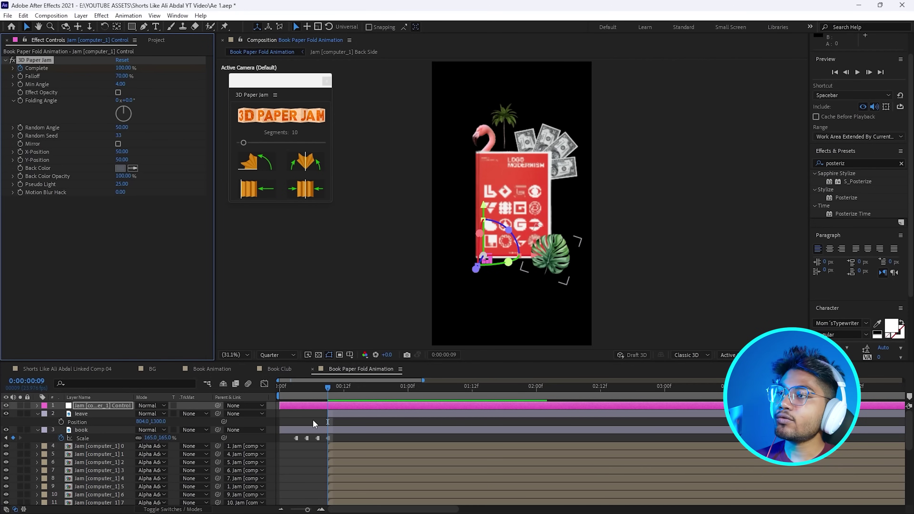
click(329, 386)
drag(334, 389, 333, 391)
drag(122, 68, 82, 69)
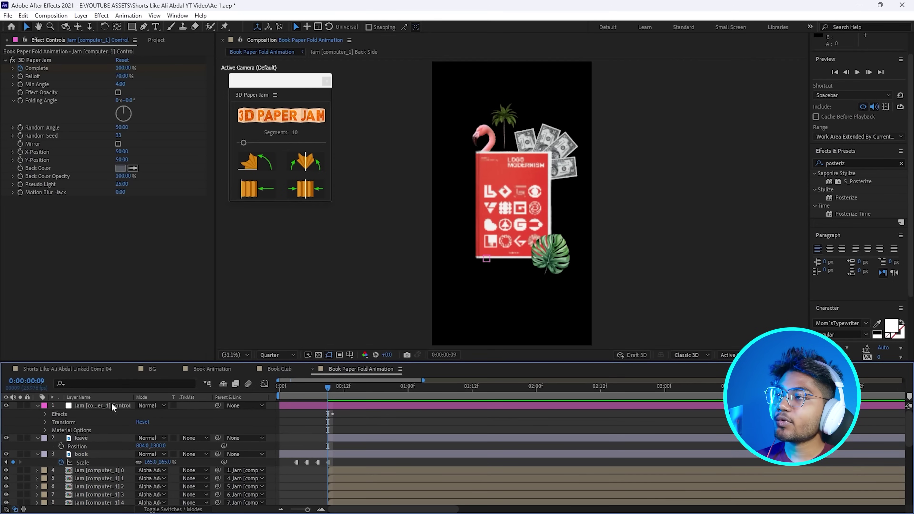
Reveal the computer control's 3D Paper Jam keyframes and move the second Complete keyframe to 0:00:00:12
click(44, 414)
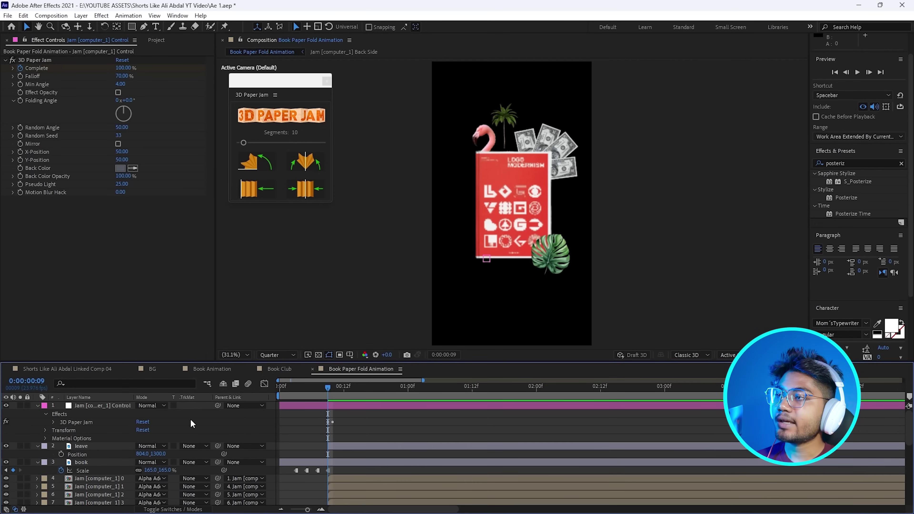
click(53, 422)
scroll(53, 425, down, 1)
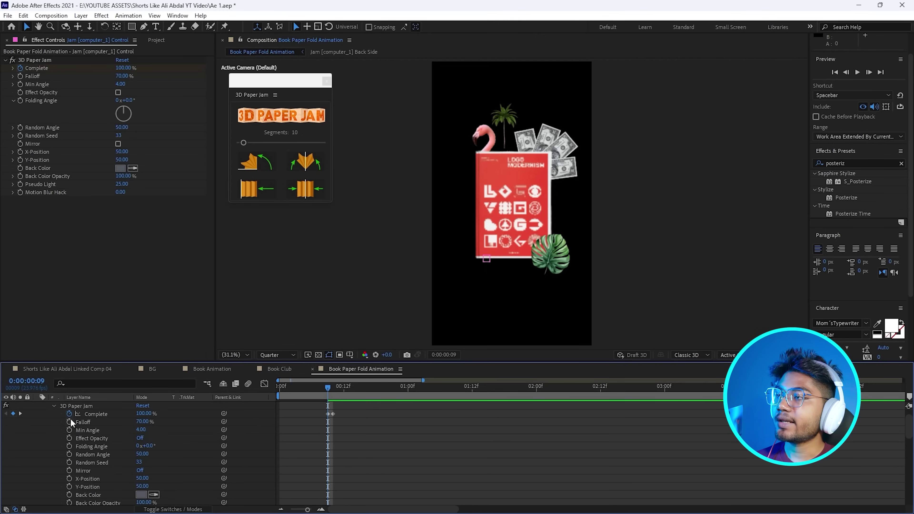
mouse_move(334, 415)
mouse_down()
mouse_move(349, 416)
mouse_move(322, 394)
mouse_move(309, 397)
mouse_move(344, 402)
mouse_up()
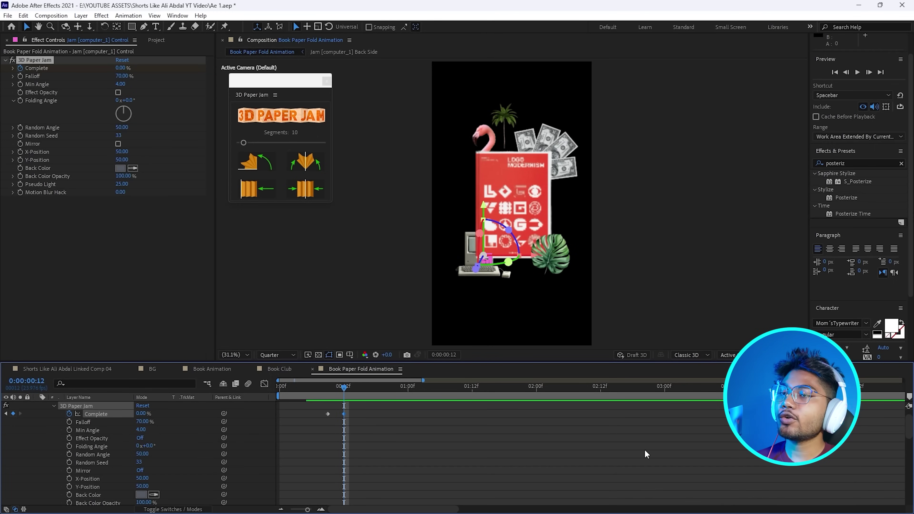
Compare the unfolding speed with the reference short and delay the computer's second Complete keyframe to 0:00:00:17
click(561, 508)
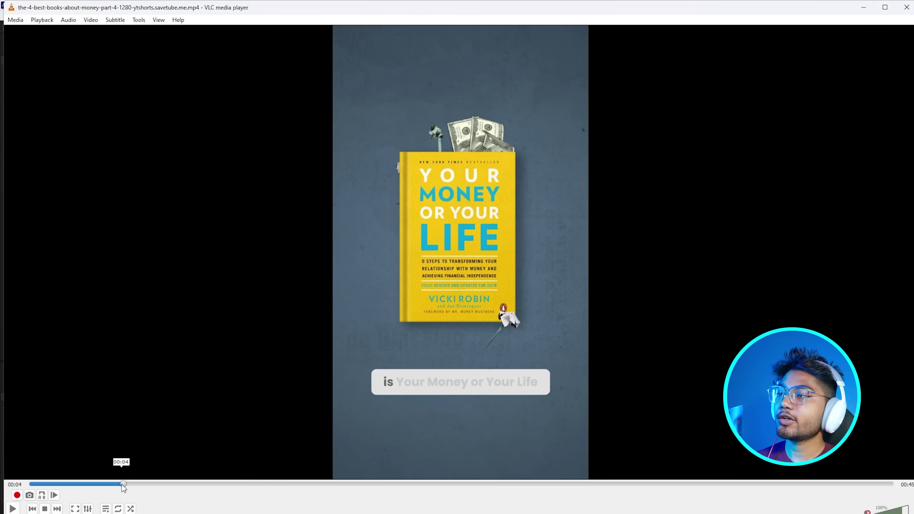
drag(123, 485, 125, 494)
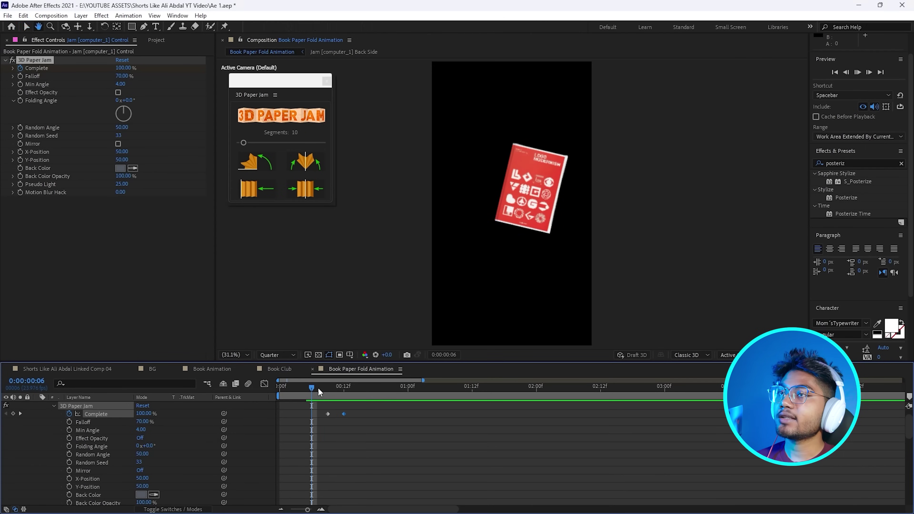
click(315, 394)
drag(348, 414, 360, 415)
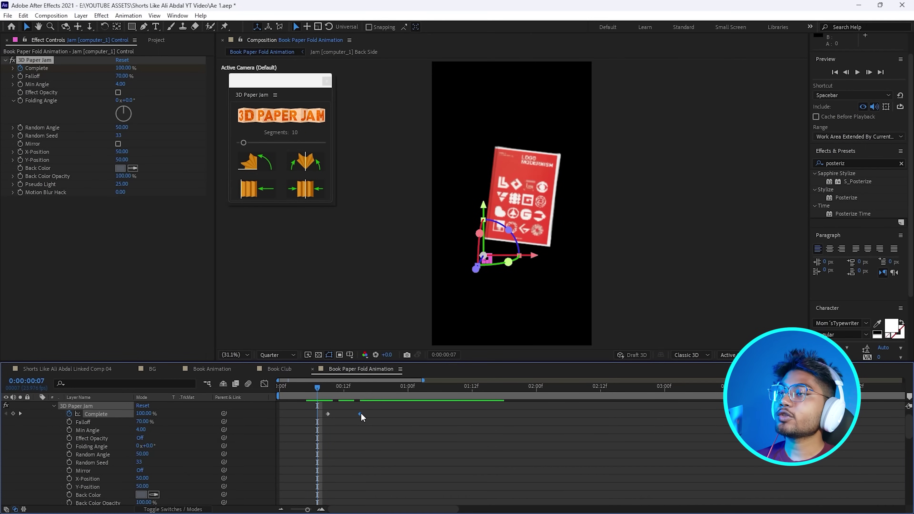
click(311, 390)
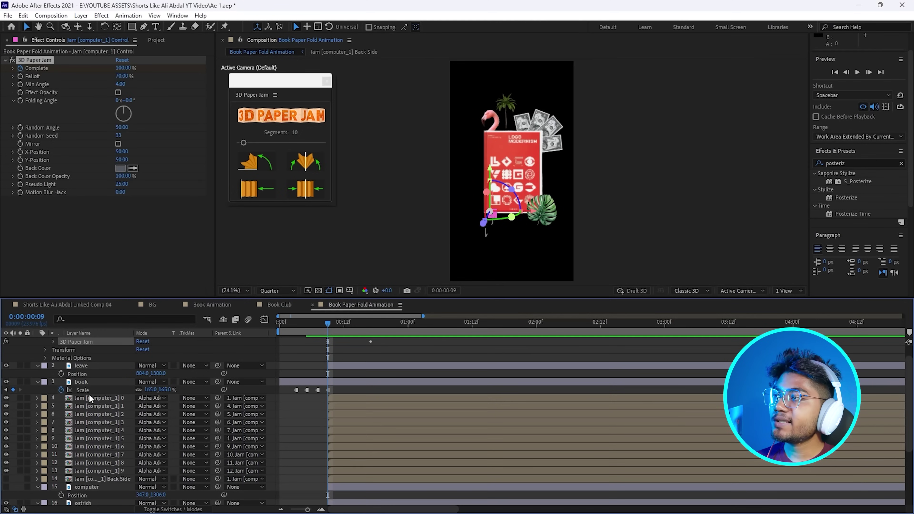
Apply the 3D Paper Jam one-sided accordion fold to the leave layer at 0:00:00:09 and set its Folding Angle to -90°
click(88, 366)
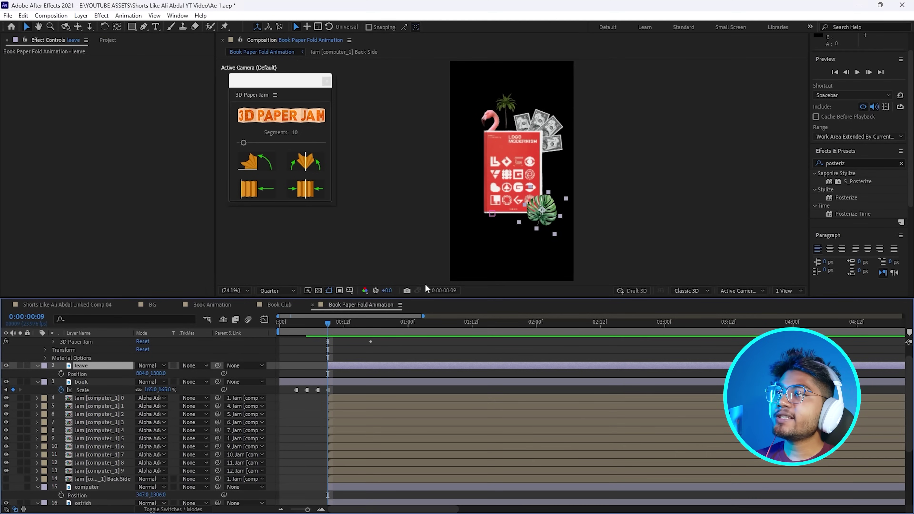
click(258, 191)
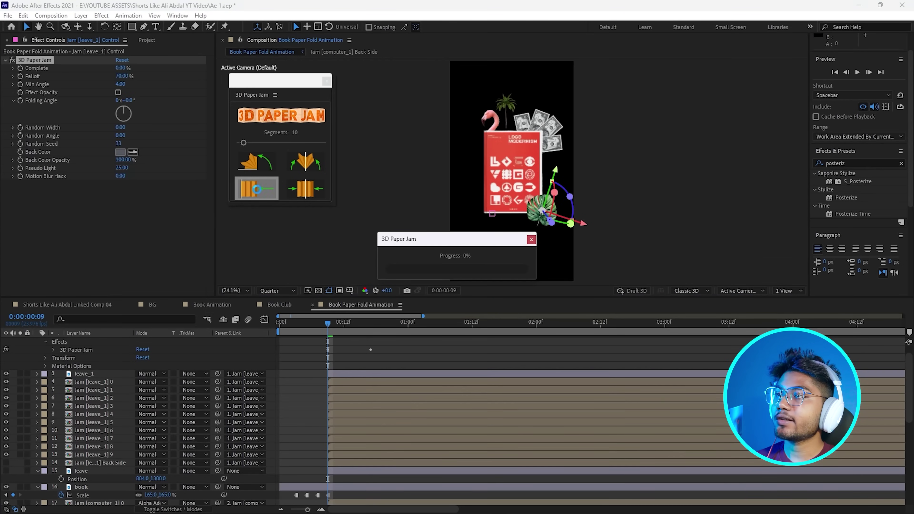
click(375, 324)
drag(362, 325, 329, 328)
click(129, 101)
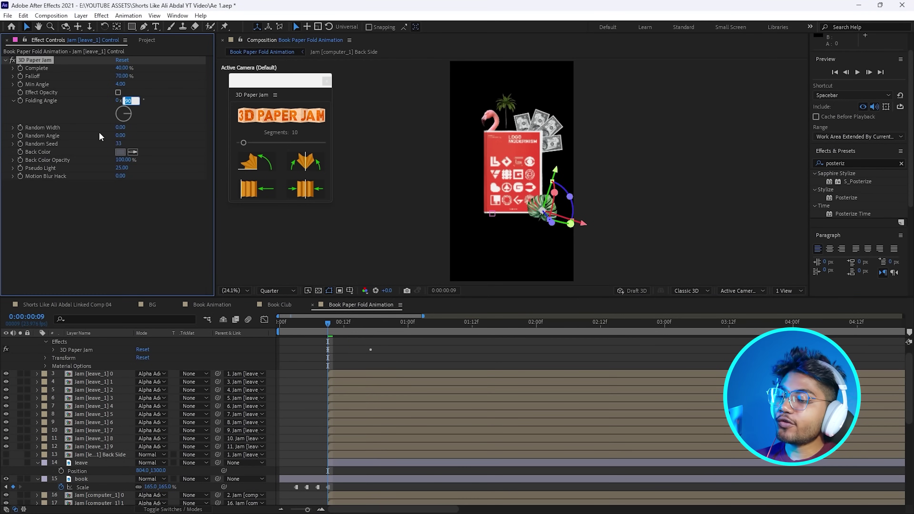
text(-90)
key(Return)
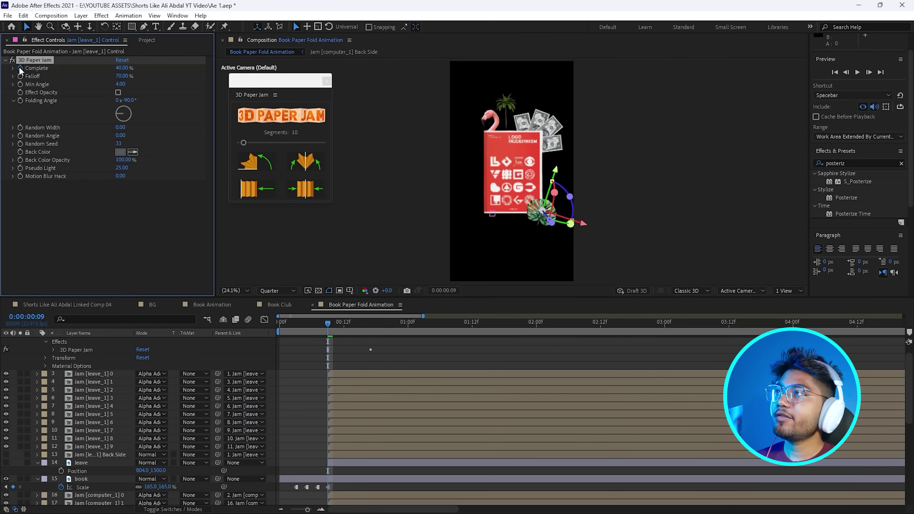
Keyframe the leaf fold's Complete at 100% at 0:00:00:09 and fully unfolded at 0:00:00:12
drag(124, 67, 155, 65)
click(329, 328)
drag(333, 327, 342, 334)
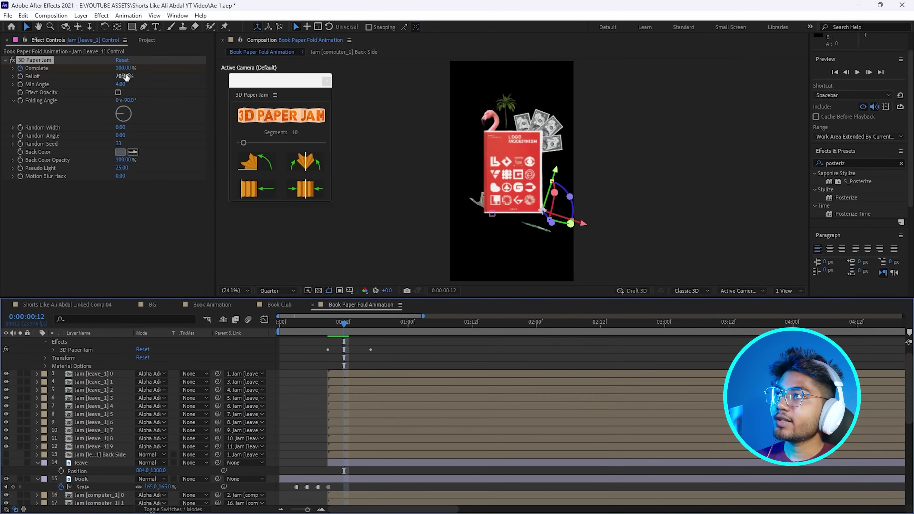
key(j)
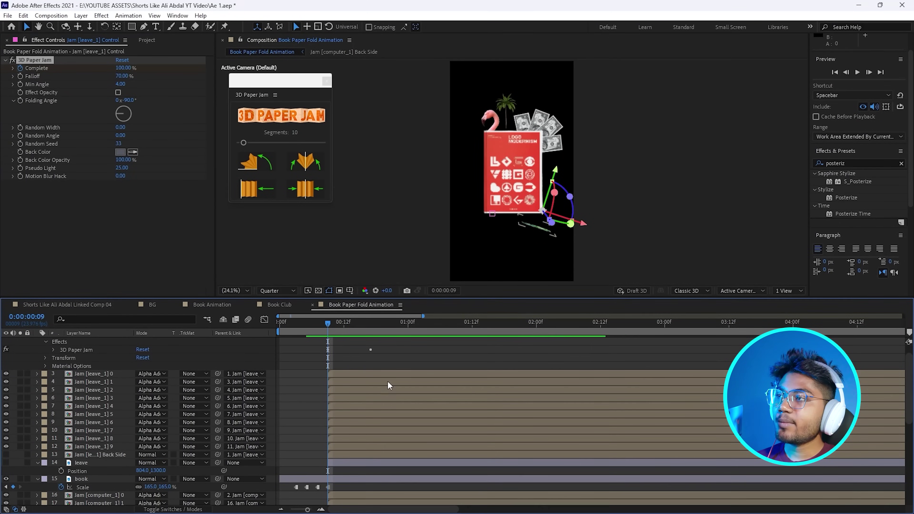
Reveal the leaf control's Complete keyframes, move them to 0:00:00:10 and 0:00:00:16, and preview the unfolding
scroll(150, 396, up, 1)
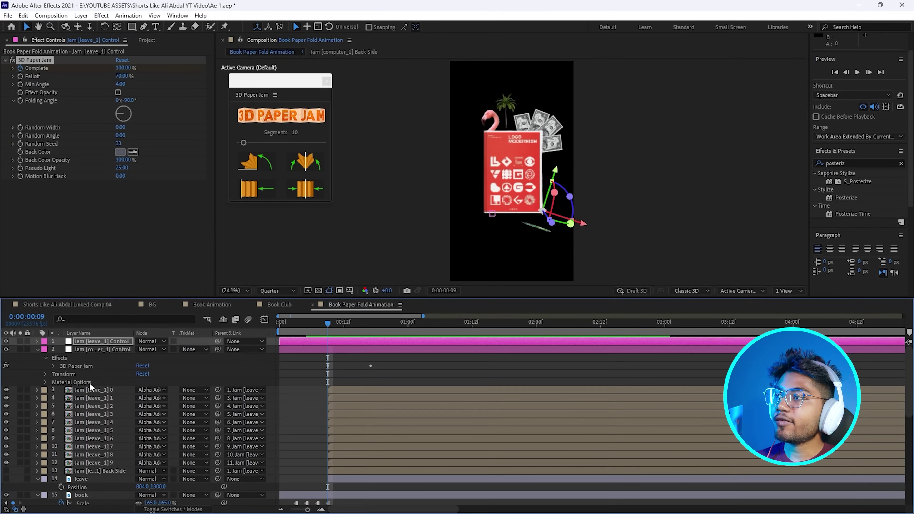
click(38, 341)
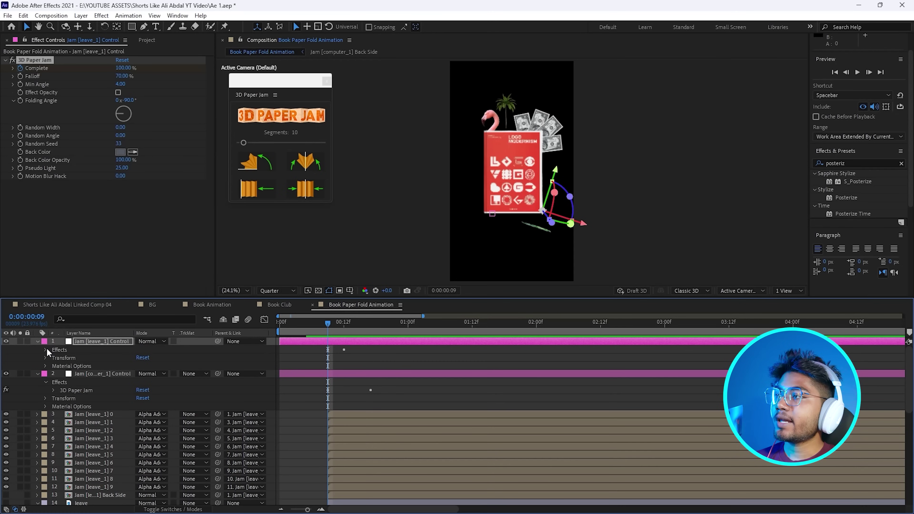
click(46, 350)
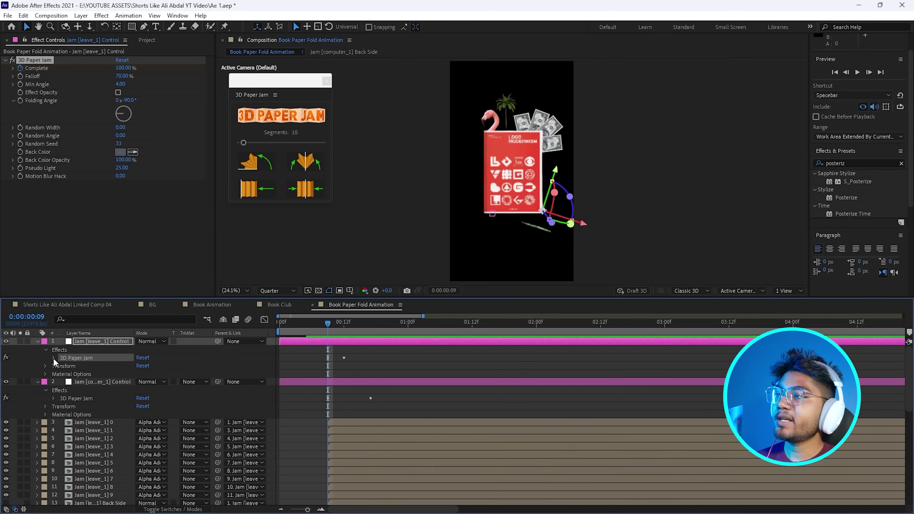
click(52, 358)
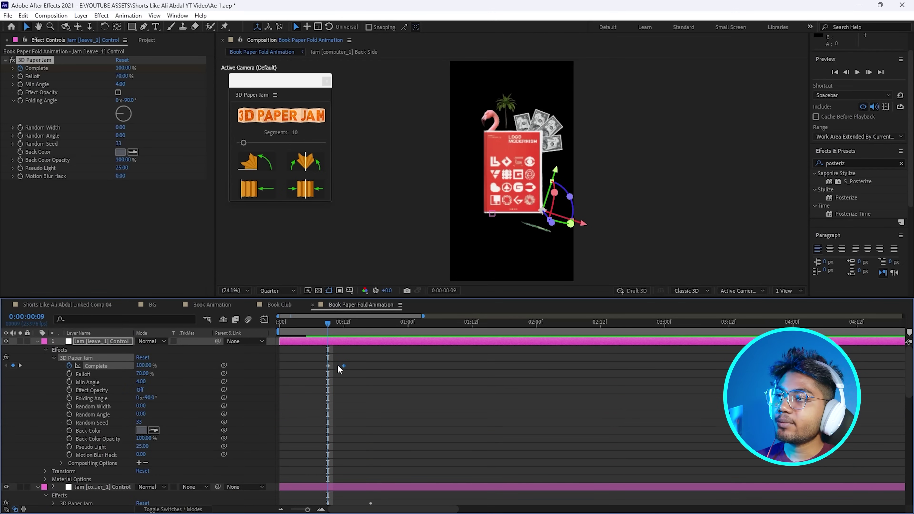
drag(327, 366, 334, 366)
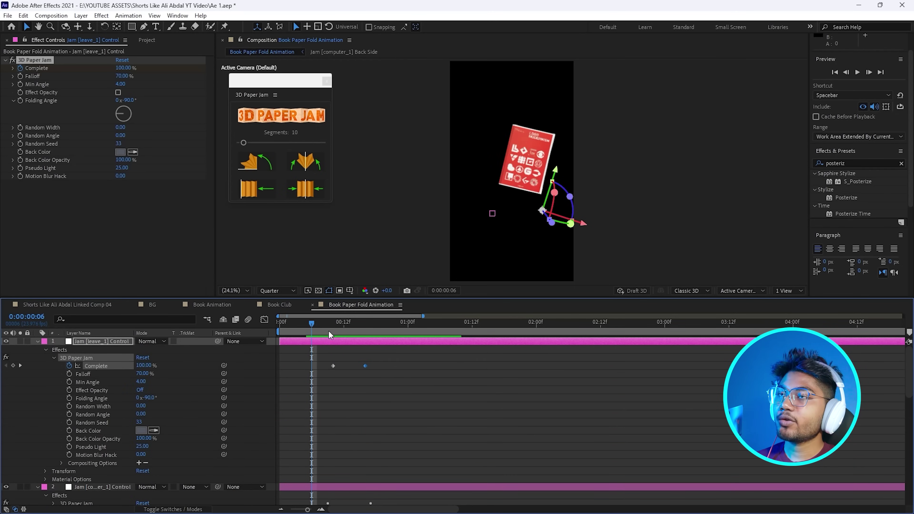
key(space)
click(317, 325)
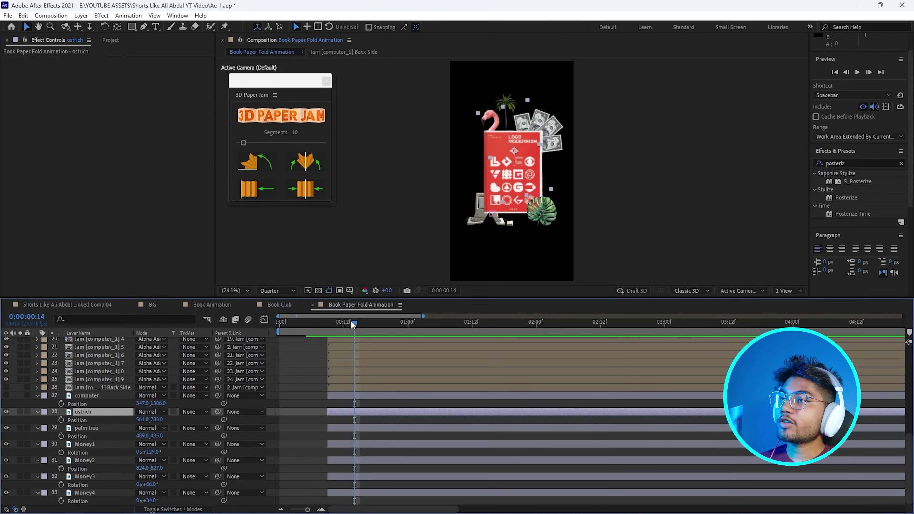
Apply the 3D Paper Jam one-sided fold to the ostrich layer and keyframe its Complete at 100% at 0:00:00:09
drag(355, 324, 327, 329)
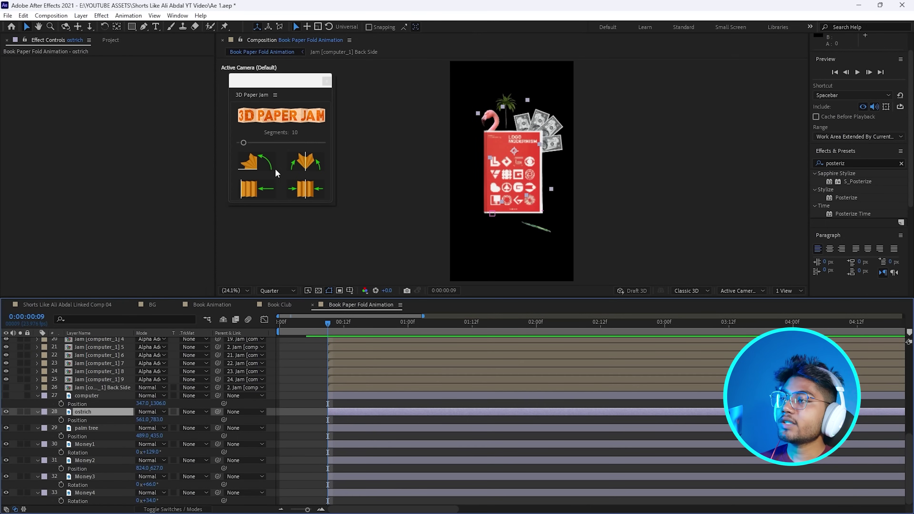
click(251, 159)
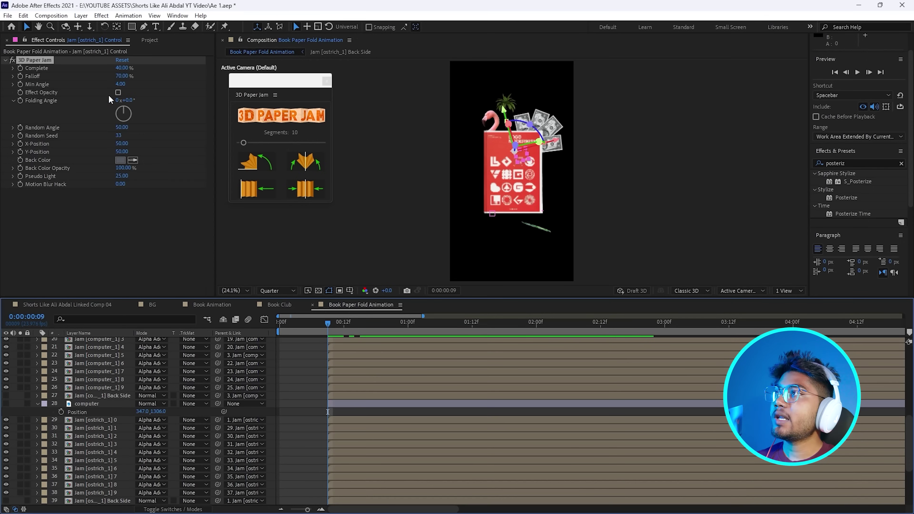
click(121, 67)
text(100)
key(Return)
click(21, 68)
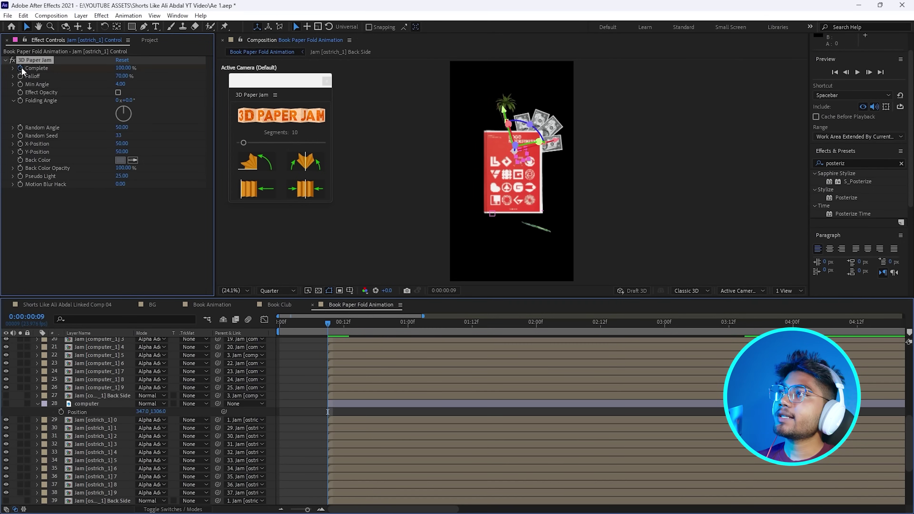
Keyframe the ostrich fold's Complete at 0% at 0:00:00:14
drag(328, 324, 354, 324)
click(126, 68)
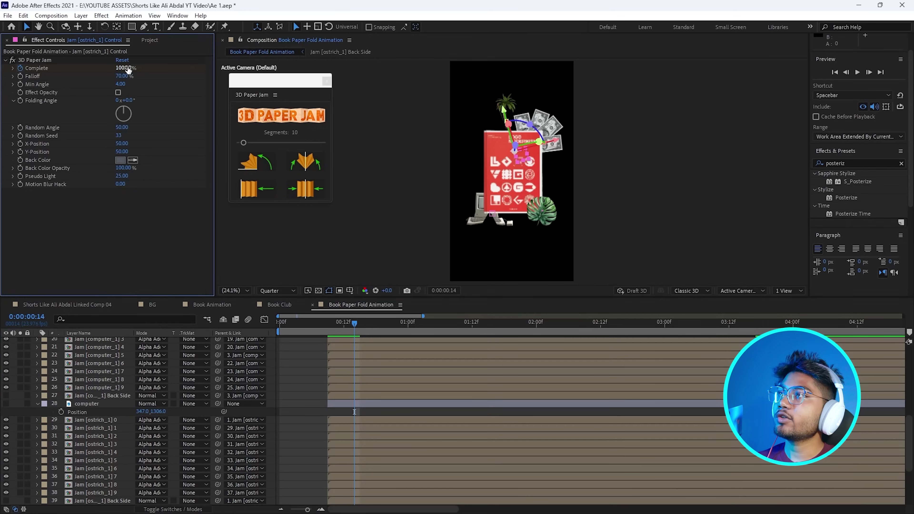
text(0)
key(Return)
Apply the 3D Paper Jam two-sided accordion fold to the palm tree layer at 0:00:00:09
scroll(109, 414, down, 4)
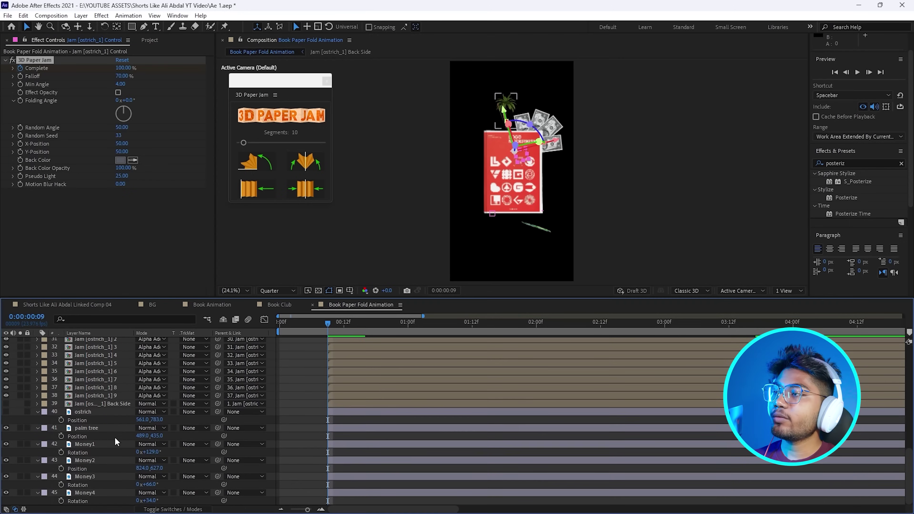
click(112, 428)
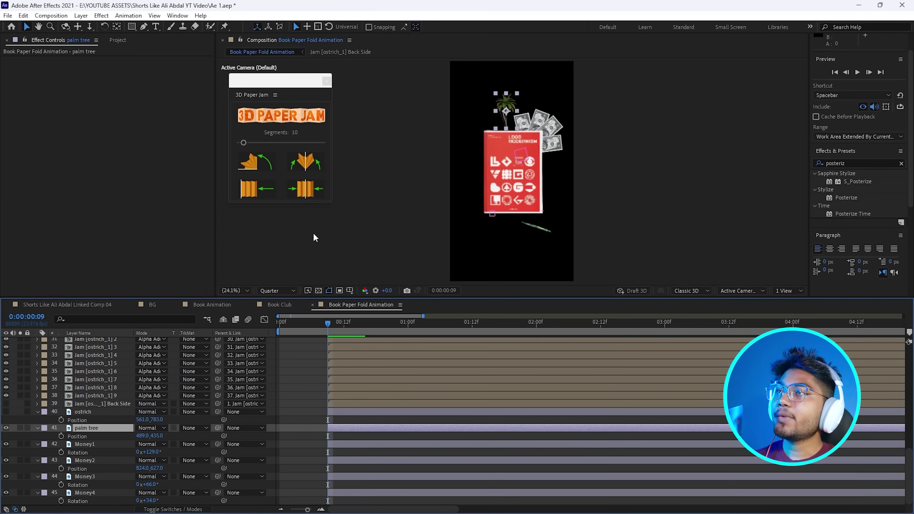
click(309, 196)
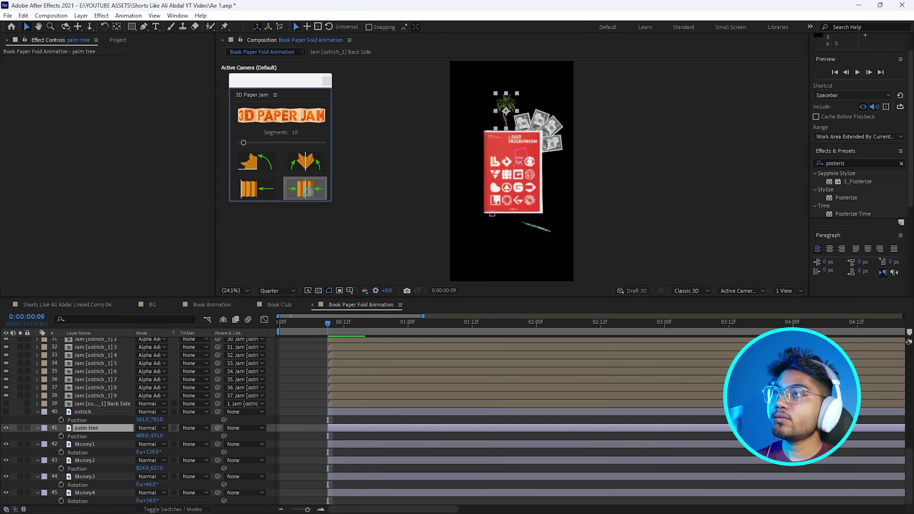
click(359, 323)
drag(359, 322, 327, 327)
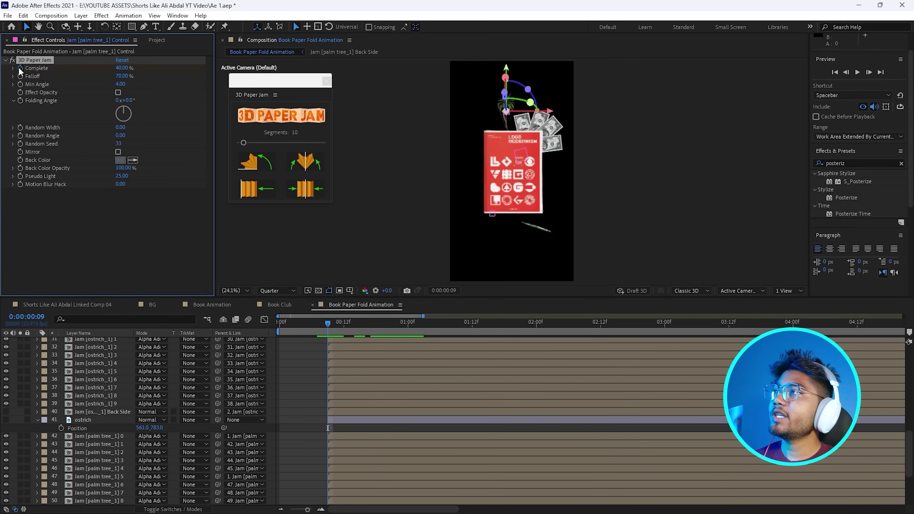
Keyframe the palm tree fold's Complete at 100% at 0:00:00:09 and add its unfolded Complete keyframe at 0:00:00:16
click(123, 68)
text(100)
key(Return)
drag(328, 321, 365, 337)
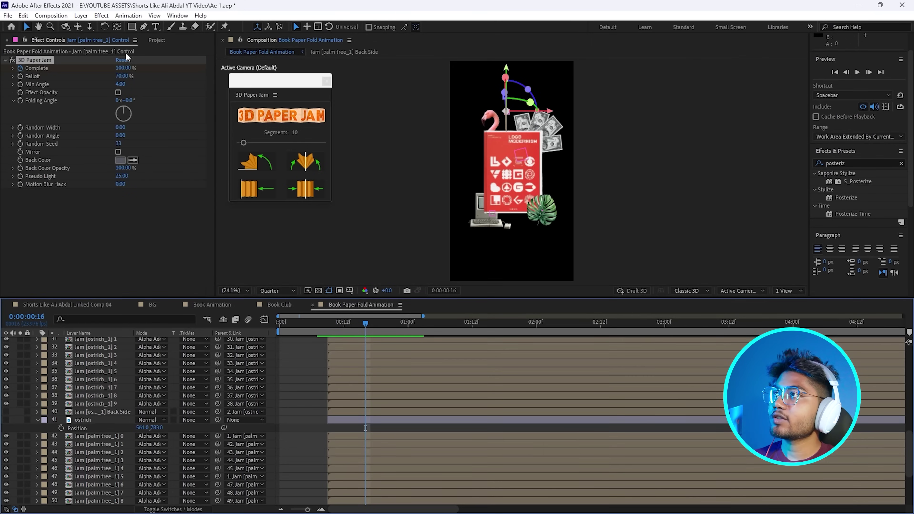
click(123, 69)
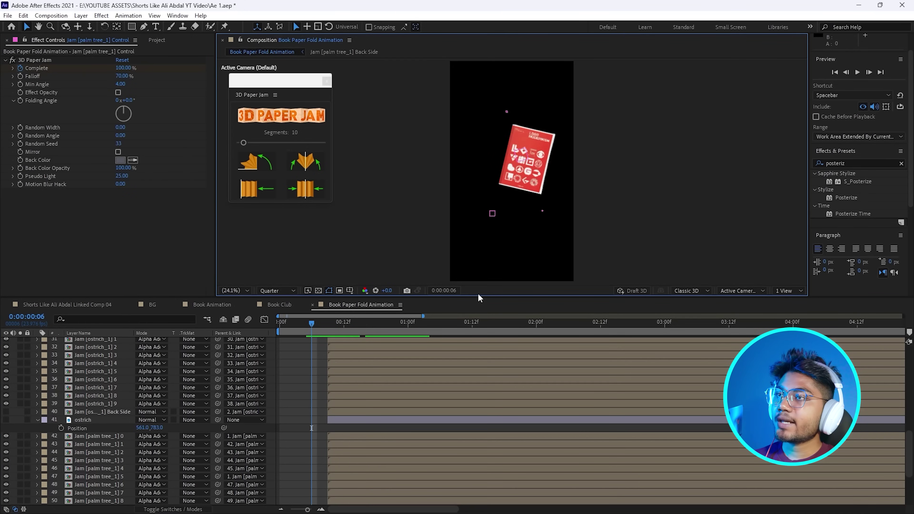
Enlarge the composition view and preview the cutouts unfolding around the book from the start
drag(477, 296, 477, 334)
key(Page_Down)
click(279, 367)
key(space)
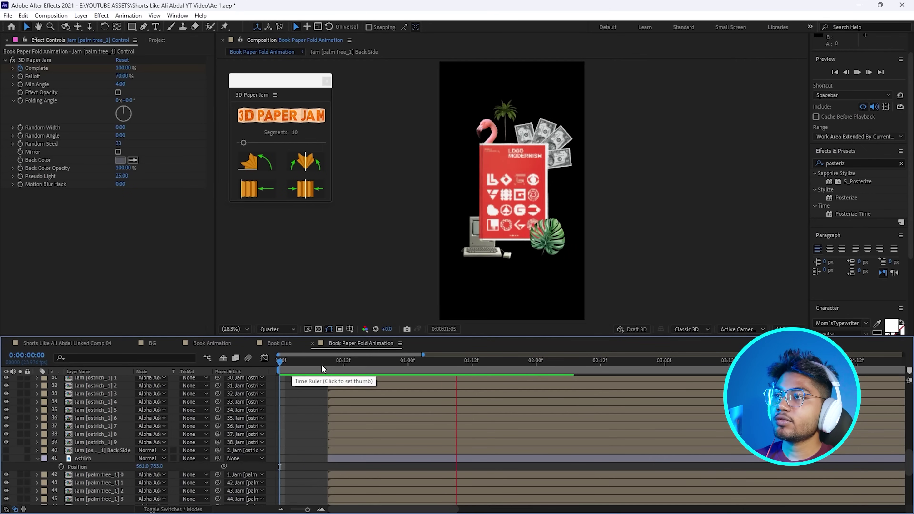
Scrub through the book fold animation, then switch to VLC media player and review the same scene in the reference short
drag(291, 367, 274, 370)
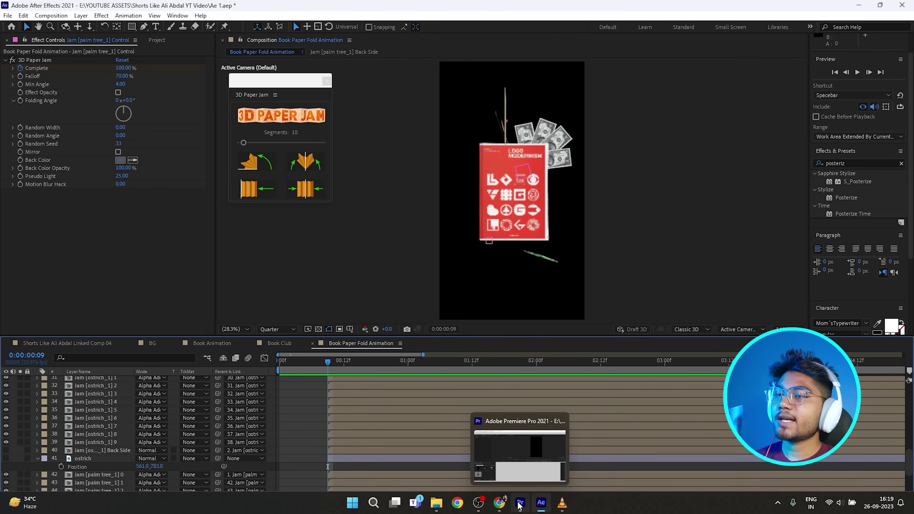
click(562, 502)
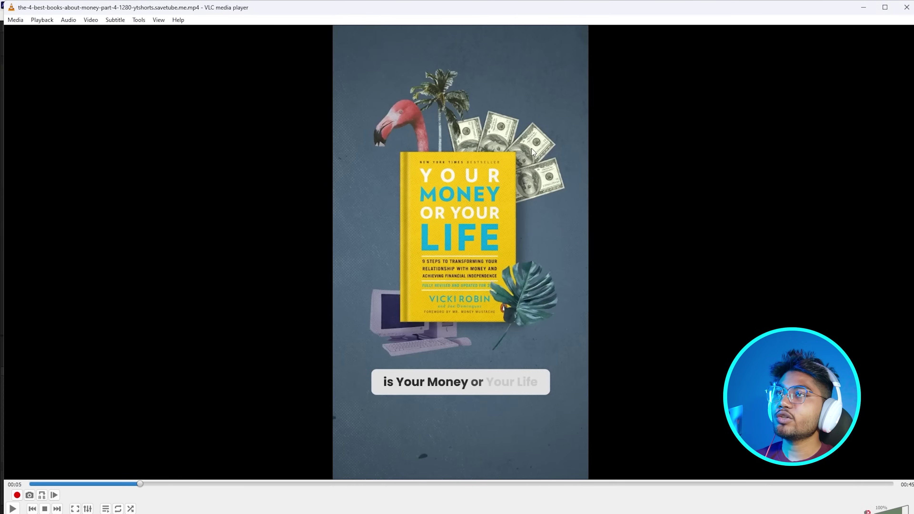
drag(140, 483, 126, 485)
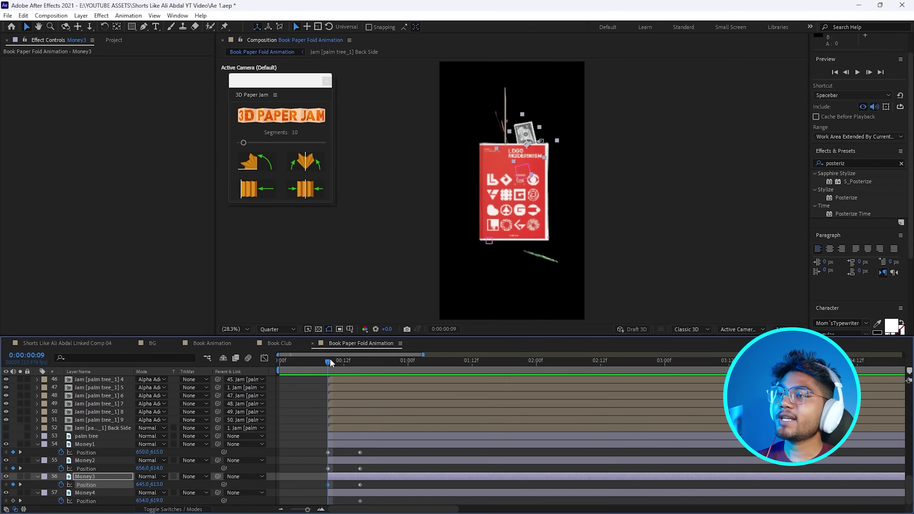
Apply Easy Ease to the position and rotation keyframes of the Money1, Money2 and Money3 layers
drag(330, 361, 380, 362)
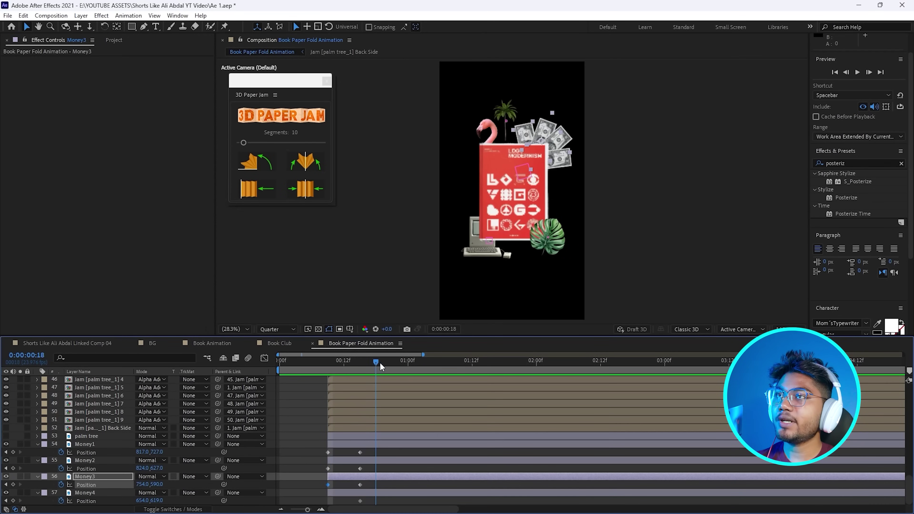
shift+click(360, 484)
shift+click(360, 468)
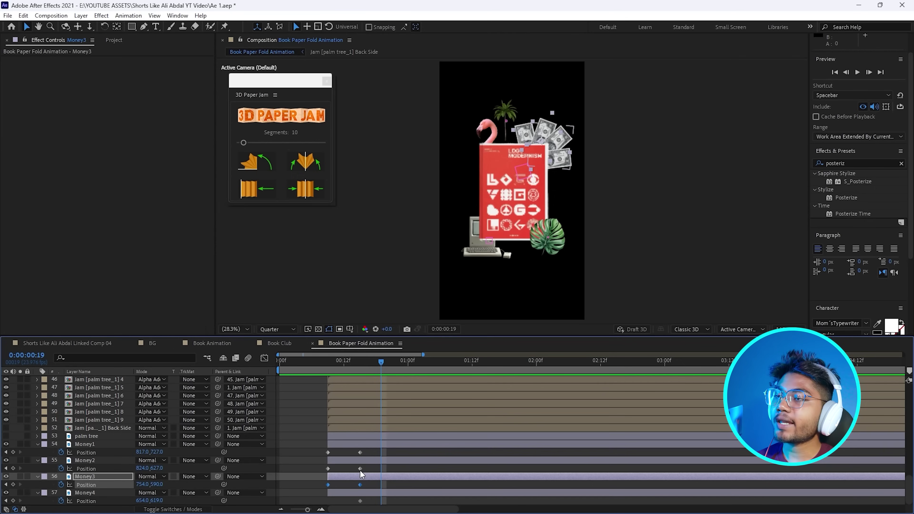
shift+click(328, 468)
shift+click(327, 452)
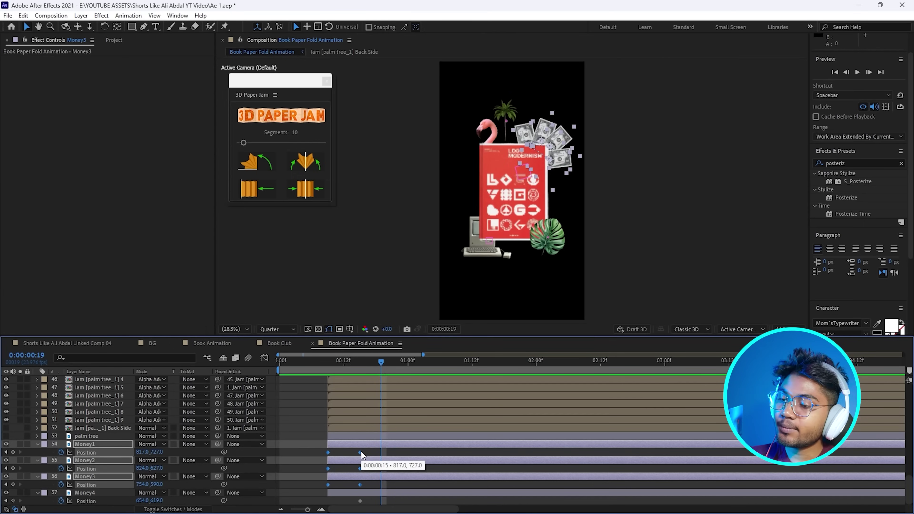
key(r)
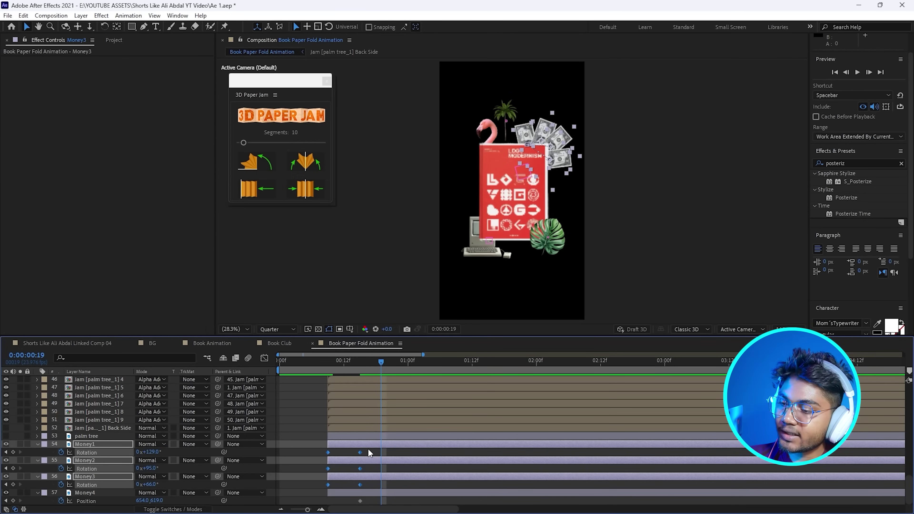
key(F9)
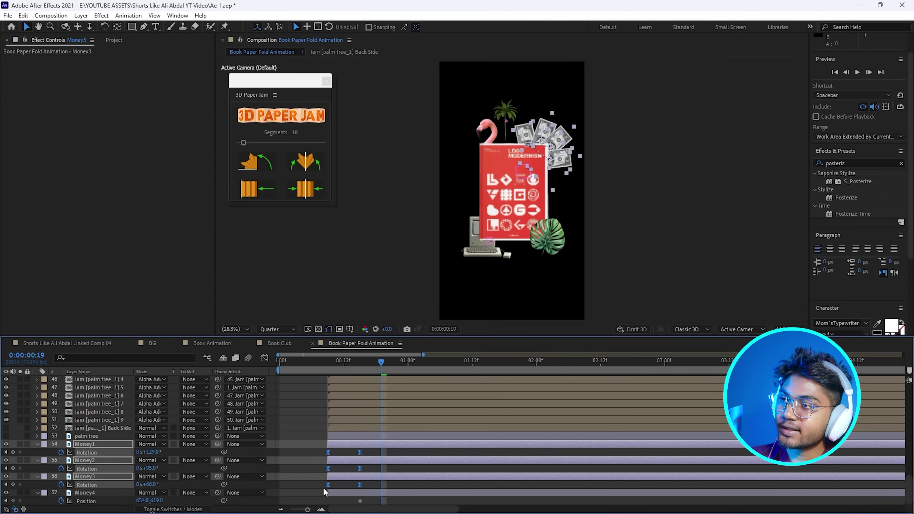
key(p)
Preview the eased money movement from the start of the Book Paper Fold Animation composition
drag(380, 362, 272, 363)
key(space)
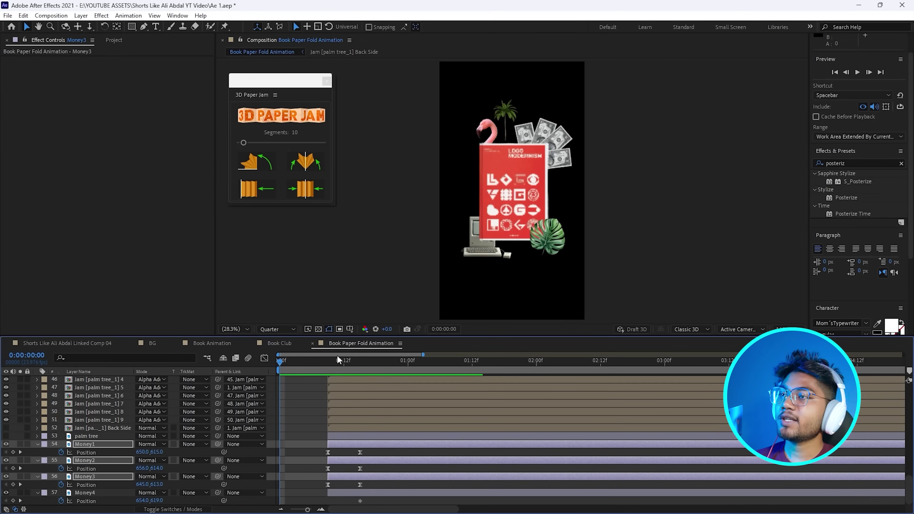
key(space)
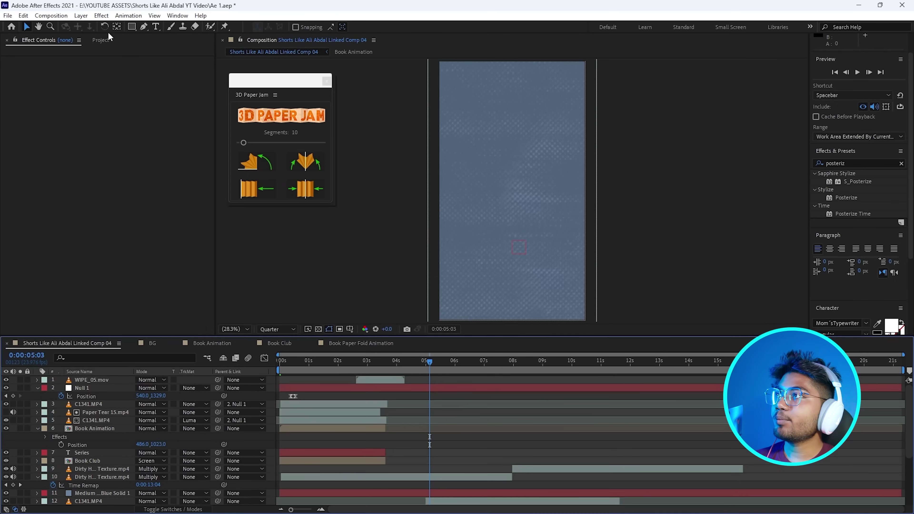
Add Book Paper Fold Animation to Shorts Like Ali Abdal Linked Comp 04, starting during the newspaper wipe and placed beneath WIPE_05.mov
click(100, 39)
drag(36, 126, 108, 380)
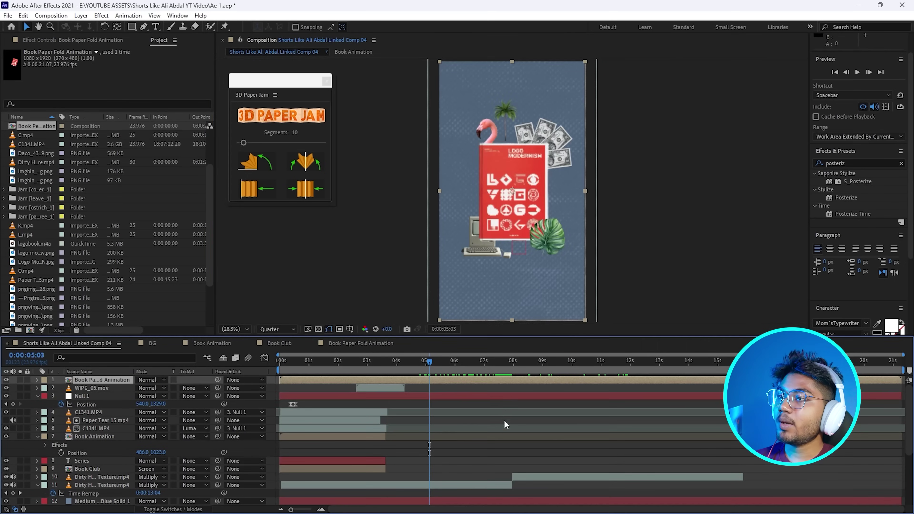
drag(402, 362, 331, 365)
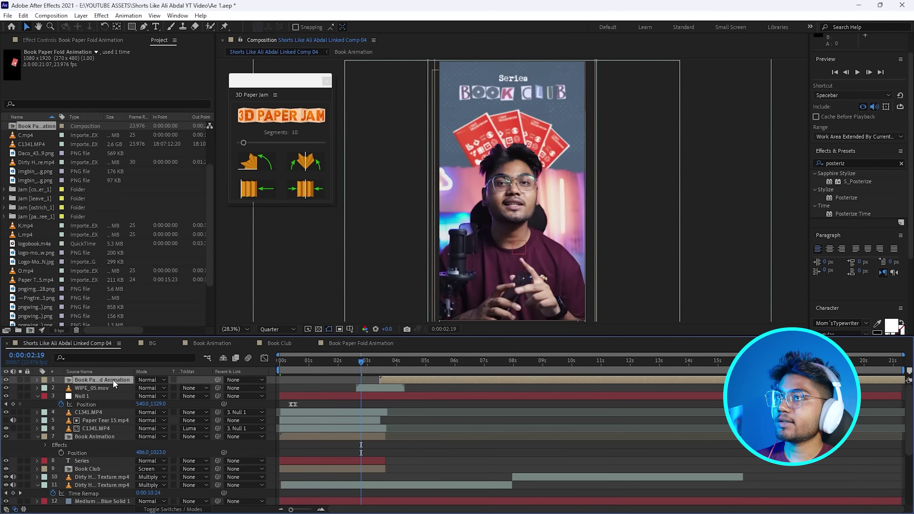
drag(113, 379, 113, 391)
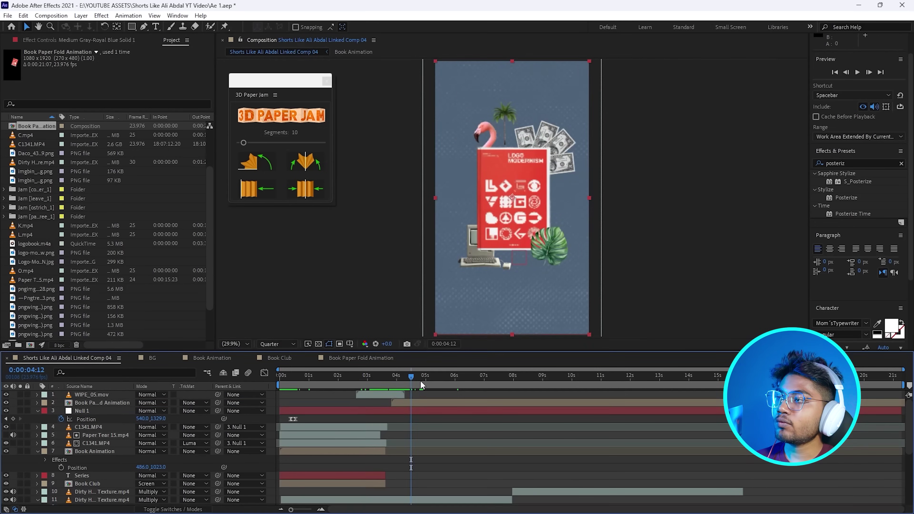
Keyframe the Medium Gray-Royal Blue Solid 1 layer's Position at 540, 2911 at 0:00:00:00, moving it below the frame
drag(419, 377, 304, 376)
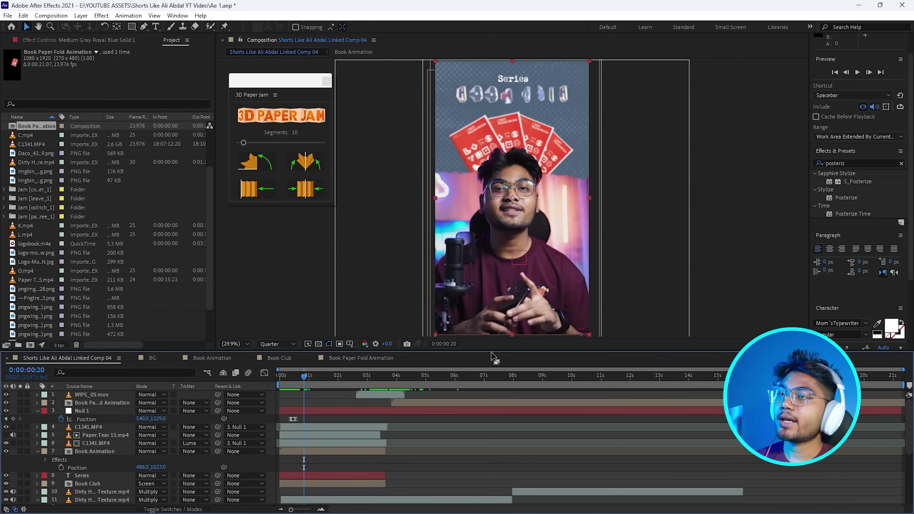
drag(493, 351, 493, 293)
drag(304, 327, 279, 323)
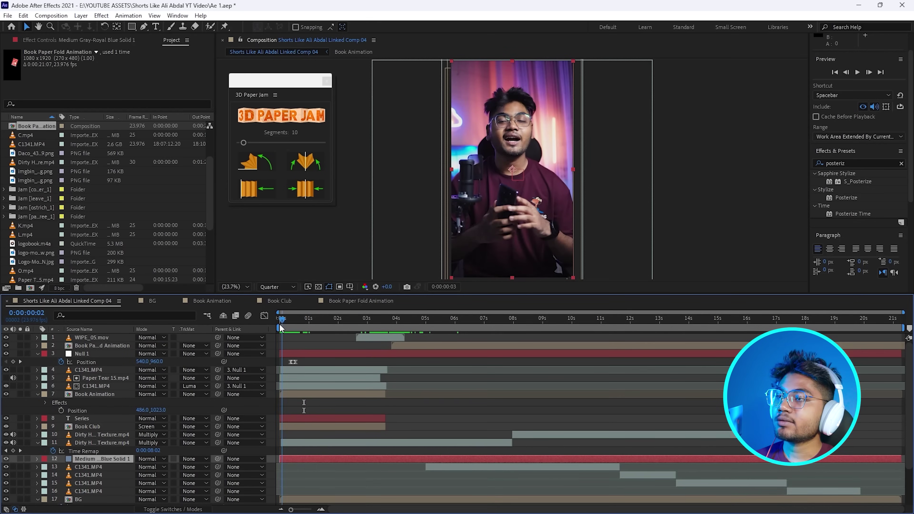
key(p)
click(61, 466)
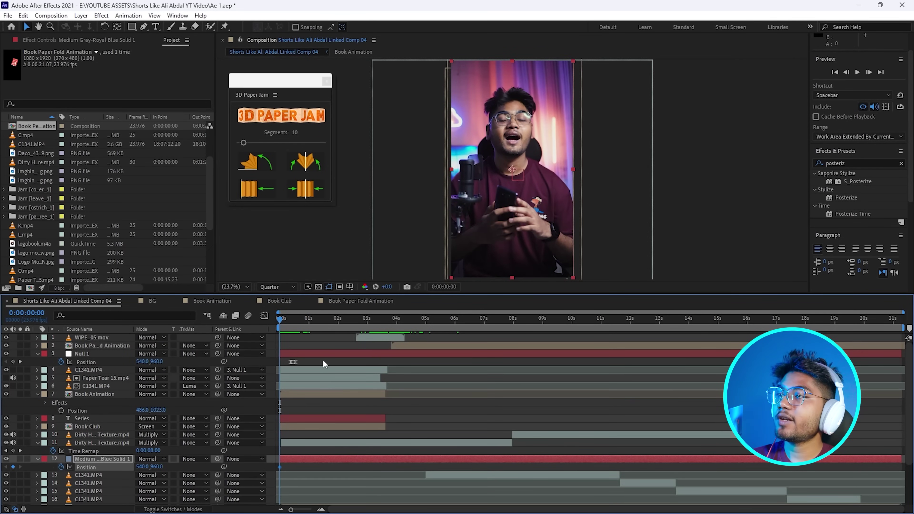
drag(160, 466, 306, 478)
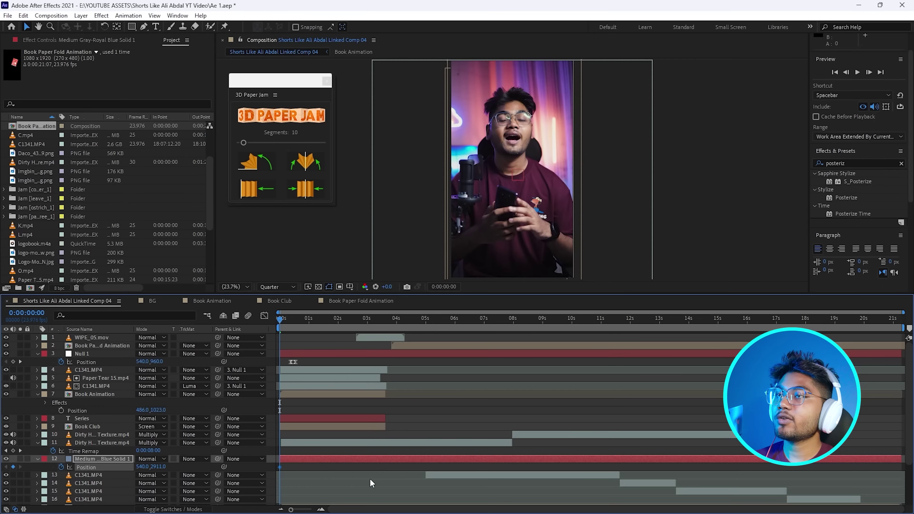
Hold the blue solid's Position with a keyframe at 0:00:03:12, then keyframe it at 540, 966 at 0:00:03:19
key(space)
drag(302, 321, 382, 321)
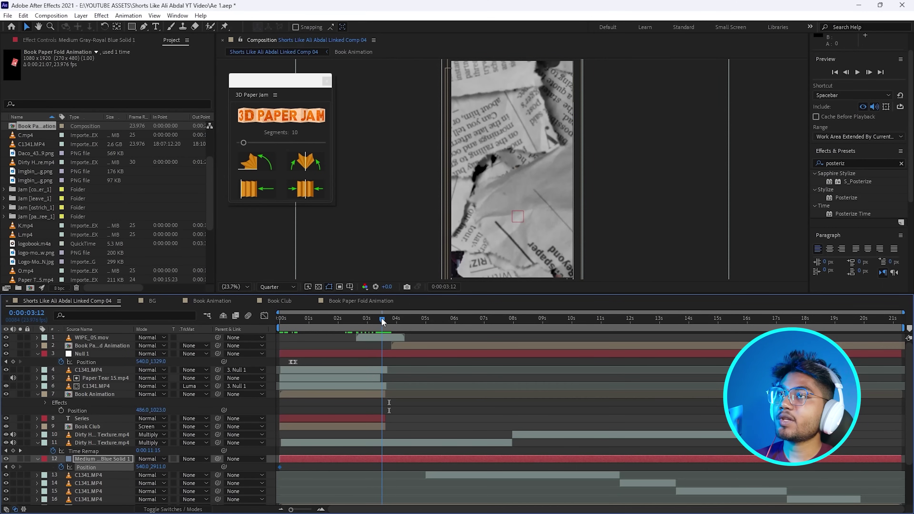
click(13, 466)
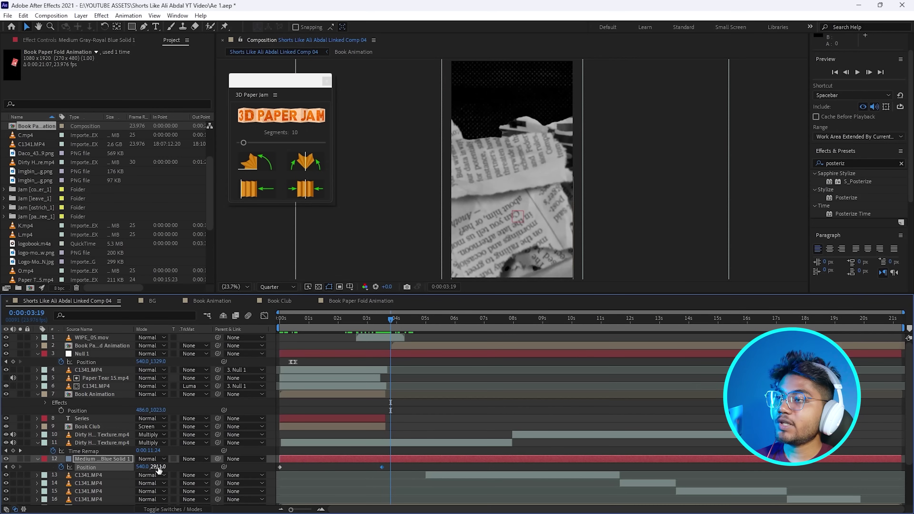
drag(158, 467, 3, 467)
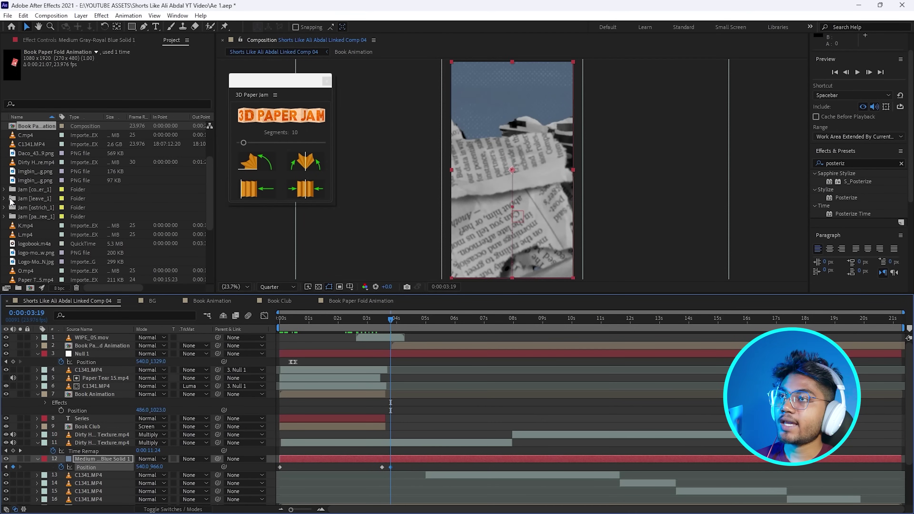
Preview the main composition from the start with an enlarged view, checking the newspaper wipe into the book scene
key(space)
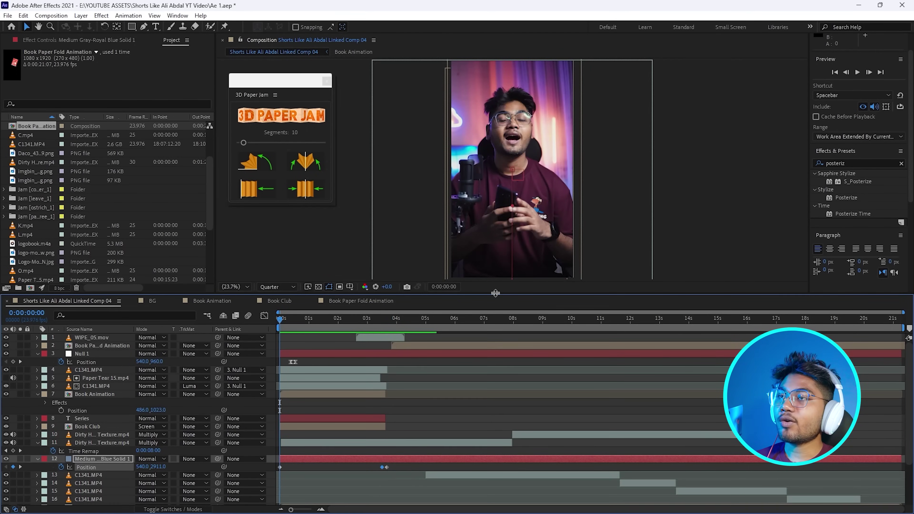
drag(495, 293, 467, 425)
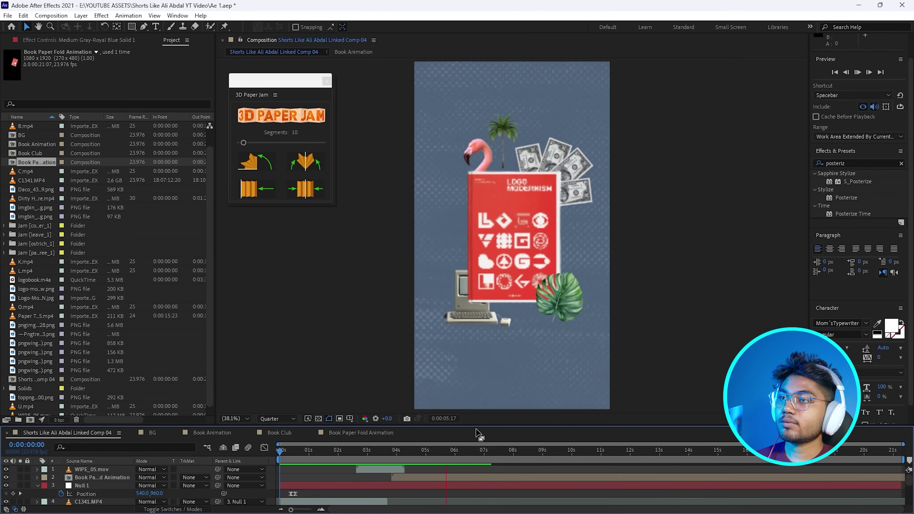
drag(477, 428, 464, 337)
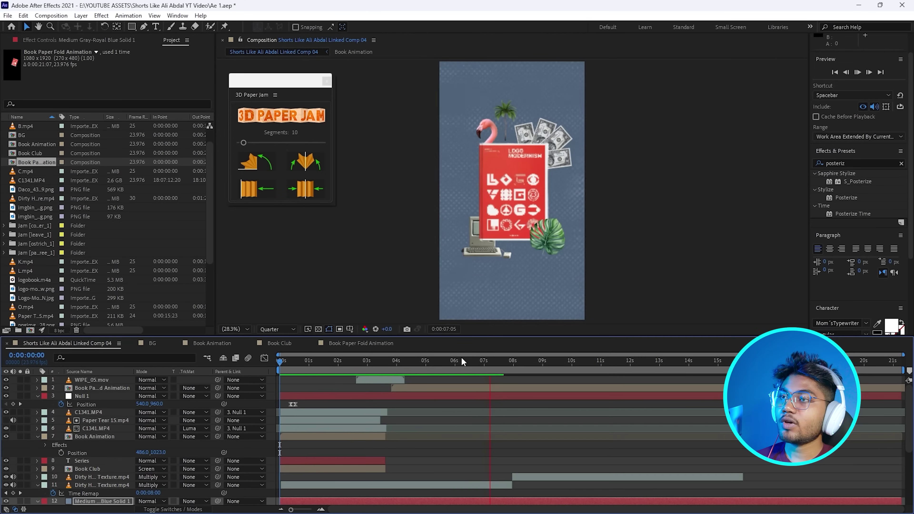
Preview the composition and show the Position property of the Book Paper Fold Animation layer
key(space)
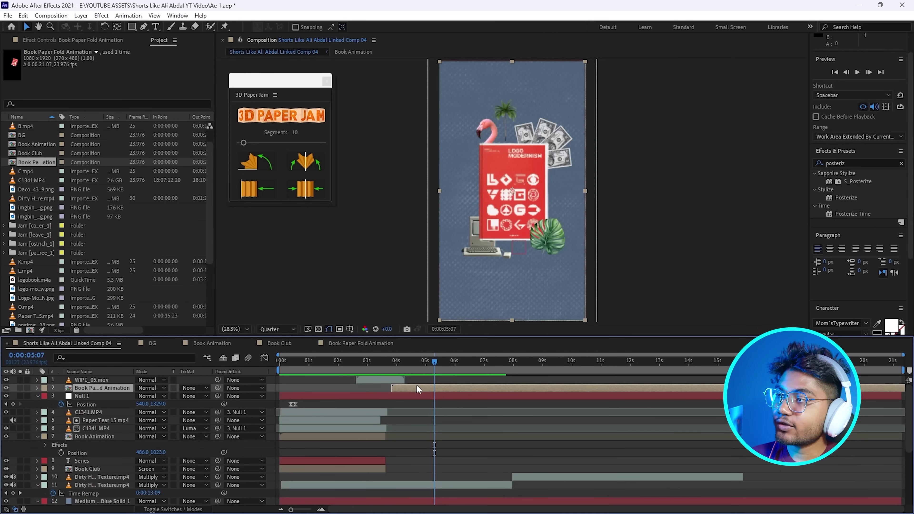
key(s)
key(p)
key(space)
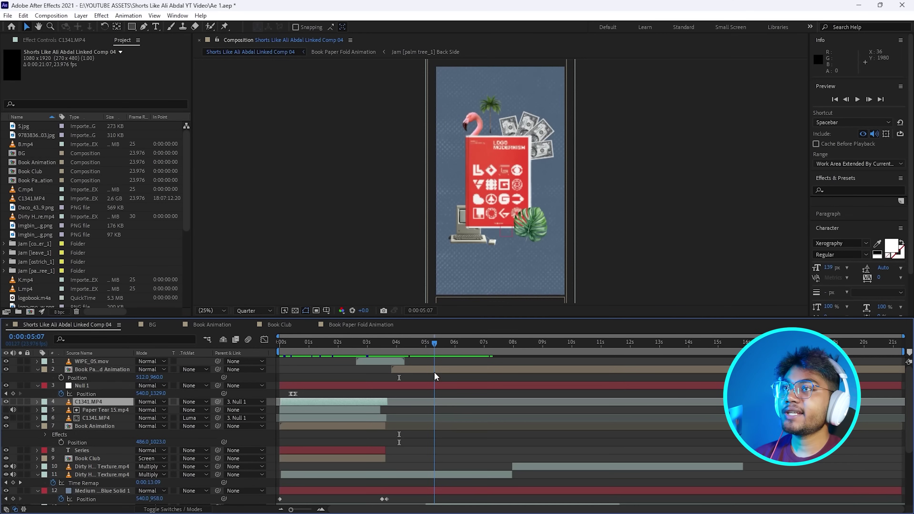
Find the Wiggle - position preset, apply it to the Book Paper Fold Animation layer, and preview the motion
click(840, 190)
text(wig)
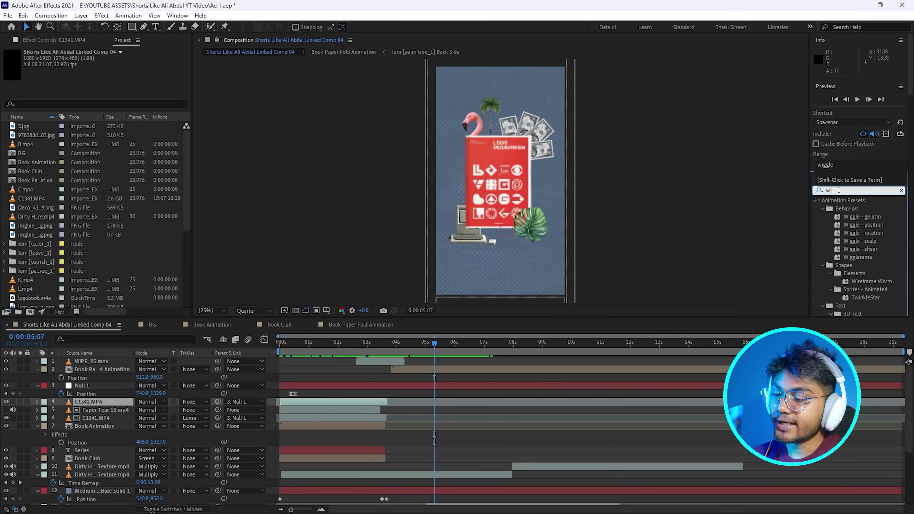
text(gle)
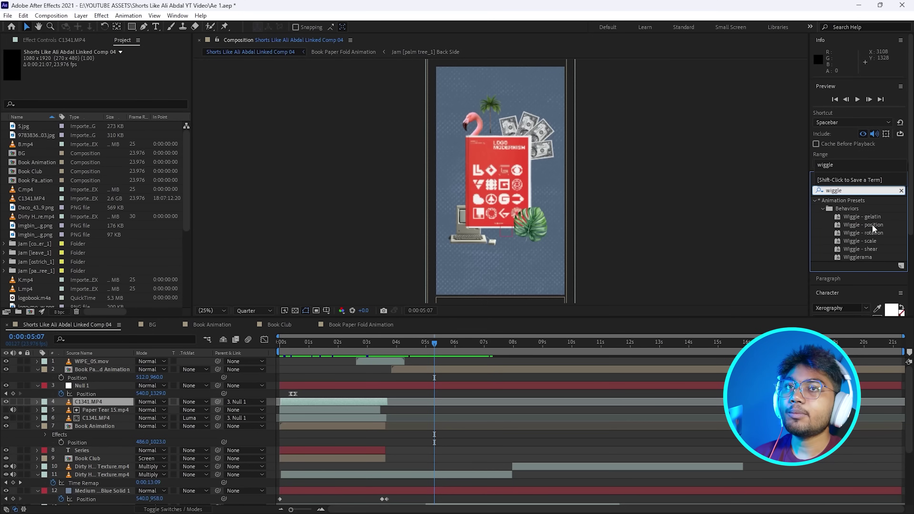
drag(871, 224, 457, 371)
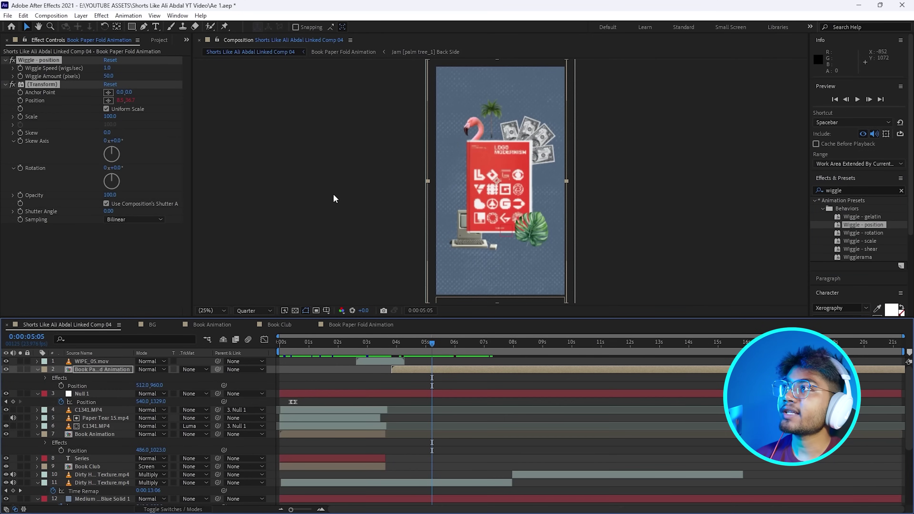
mouse_move(424, 343)
mouse_down()
mouse_move(406, 342)
mouse_move(413, 343)
mouse_up()
key(space)
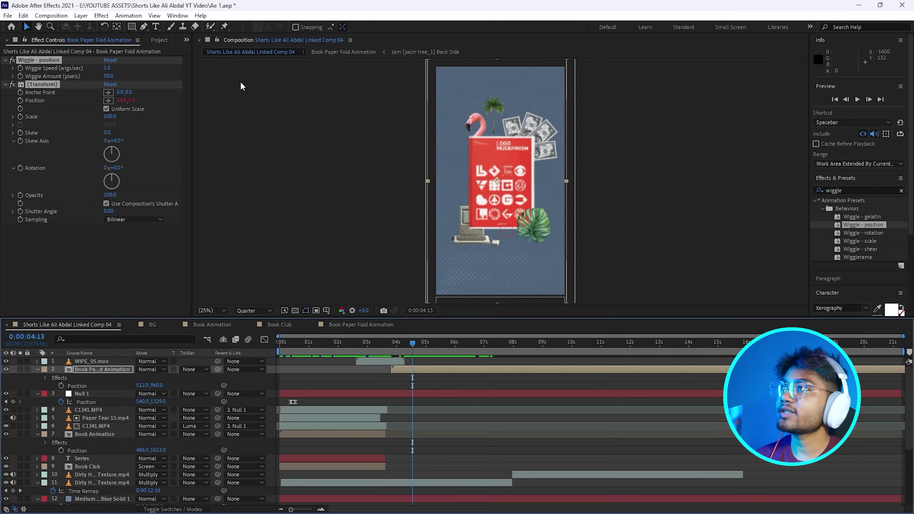
Set the Wiggle Amount of the Book Paper Fold Animation layer to 10 pixels and preview the result
click(108, 76)
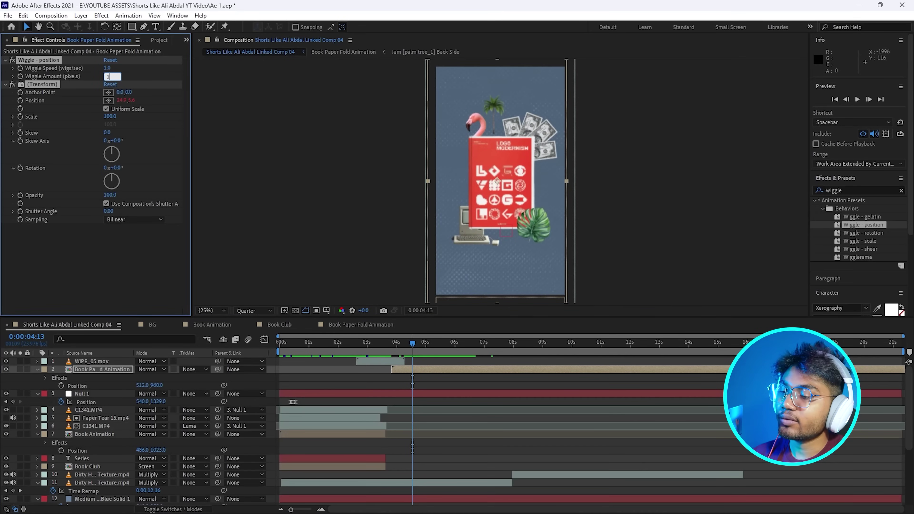
text(10)
key(Return)
key(space)
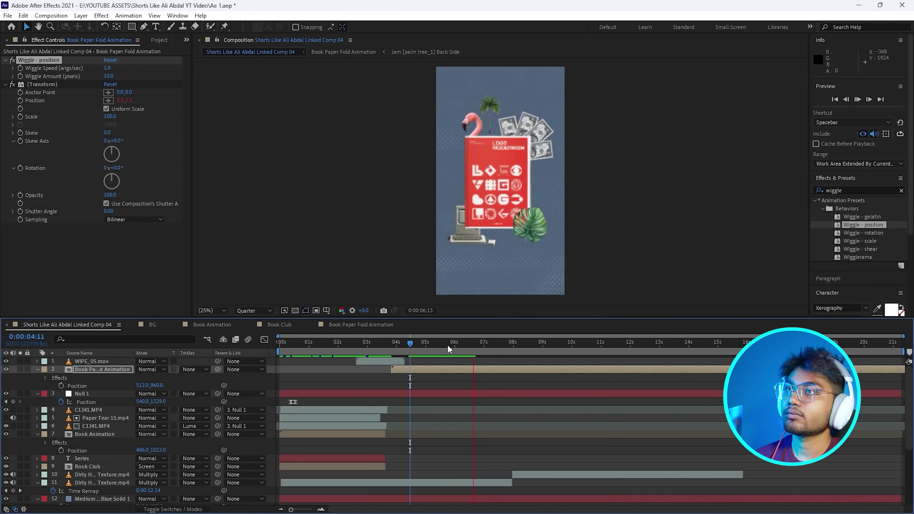
key(space)
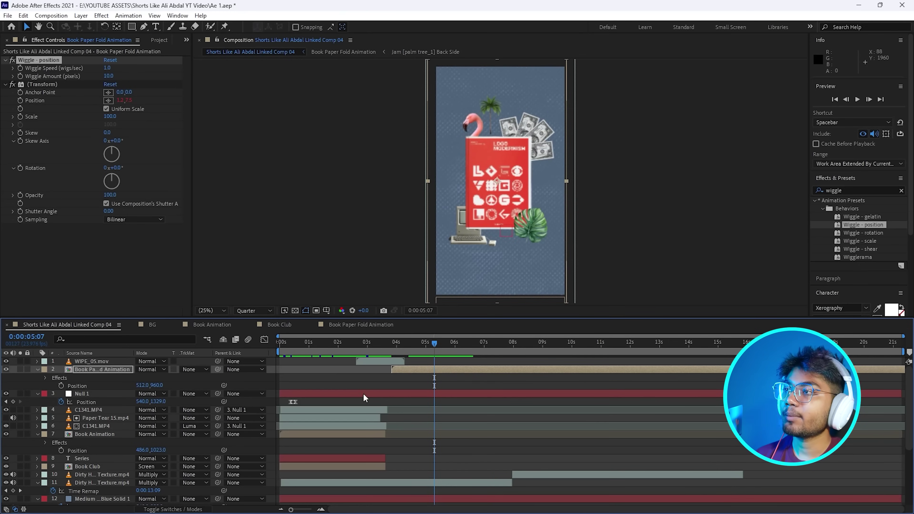
Scale the Book Paper Fold Animation layer to 92% and preview it from about 0:00:04:14
key(s)
click(160, 377)
text(92)
key(Return)
click(413, 343)
key(space)
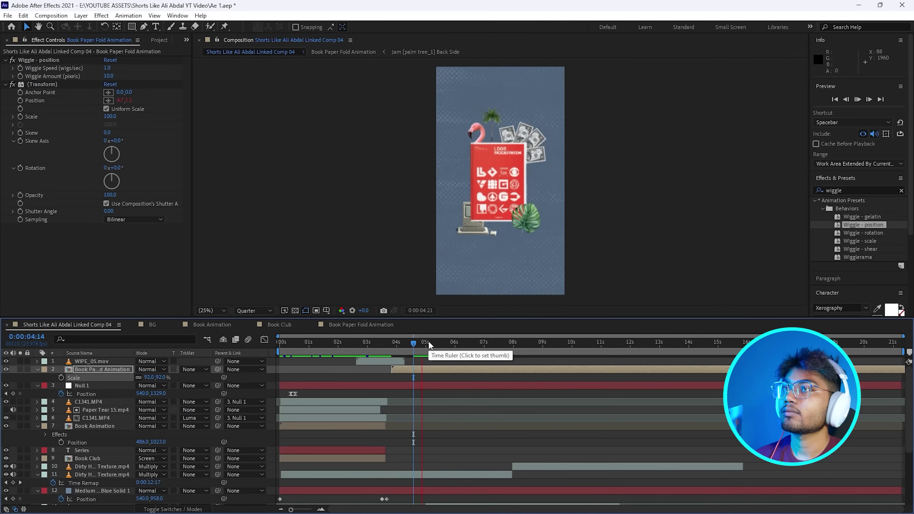
Move the C1341.MP4 clip that starts at 0:00:05:00 to the top of the layer stack and duplicate it
click(425, 349)
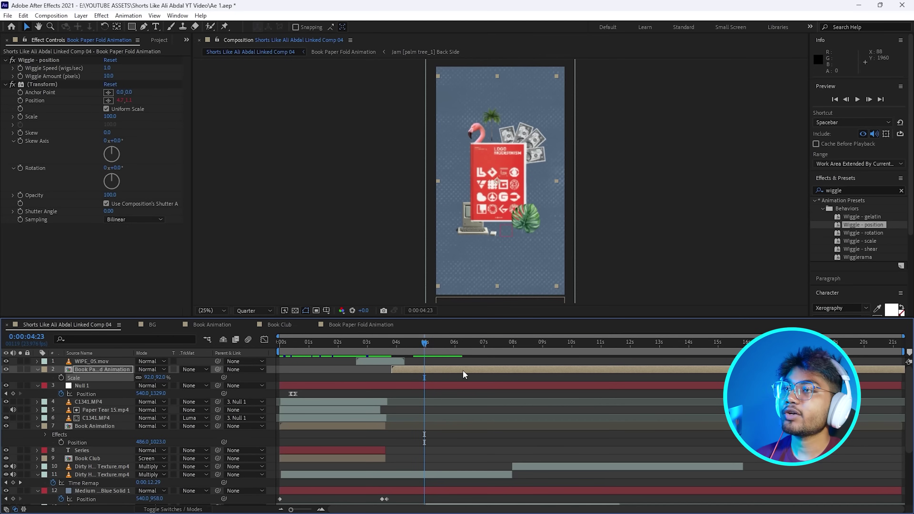
key(Page_Down)
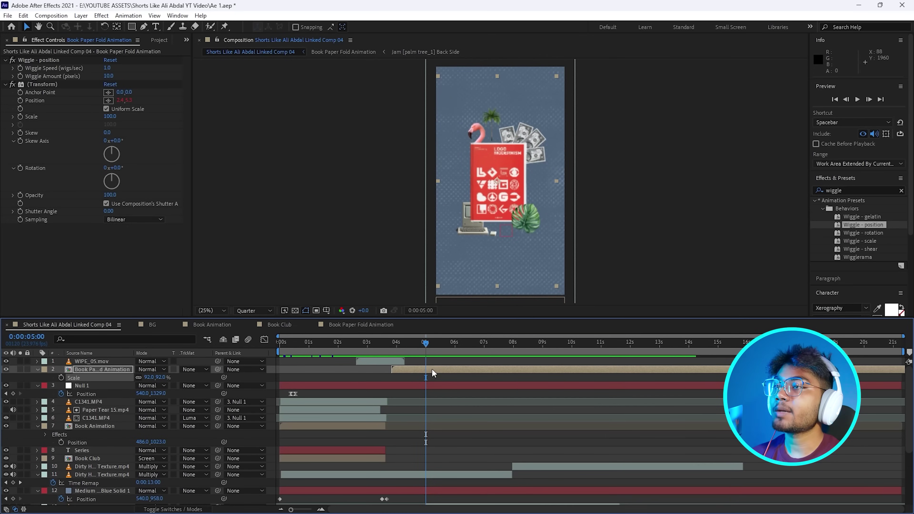
scroll(299, 445, down, 5)
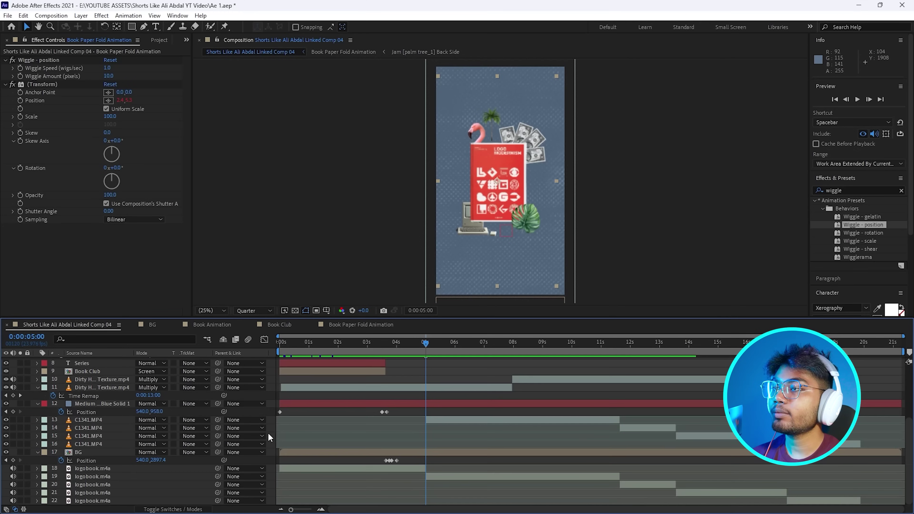
drag(118, 422, 103, 362)
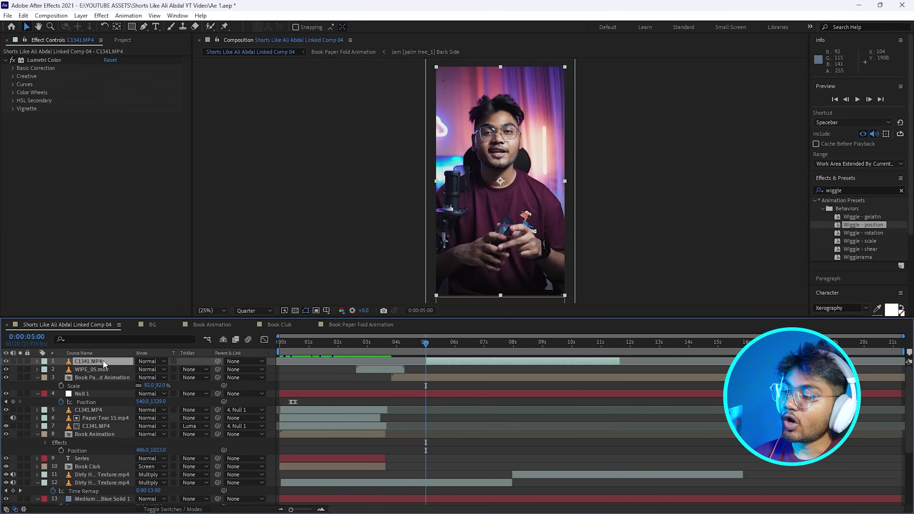
key(ctrl+d)
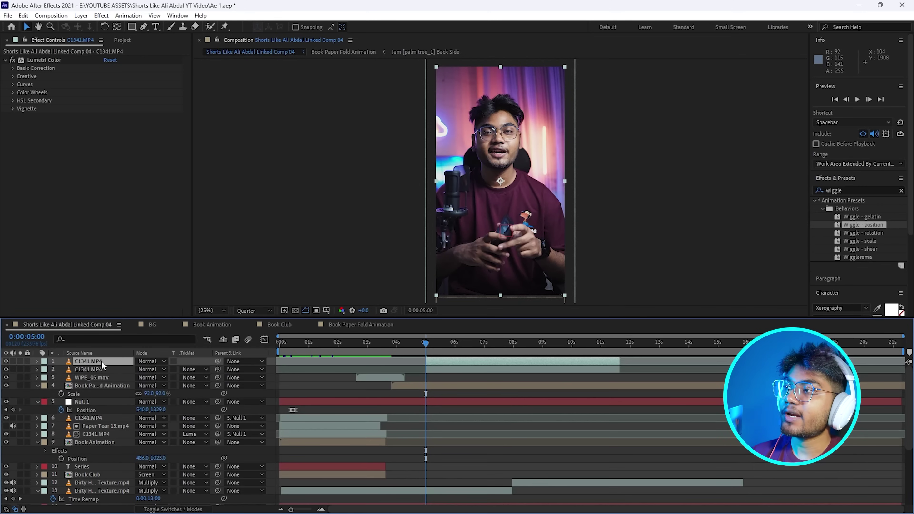
Cut the presenter out of one C1341.MP4 copy with Roto Brush, propagate the selection to the clip's end, and freeze it
double_click(509, 179)
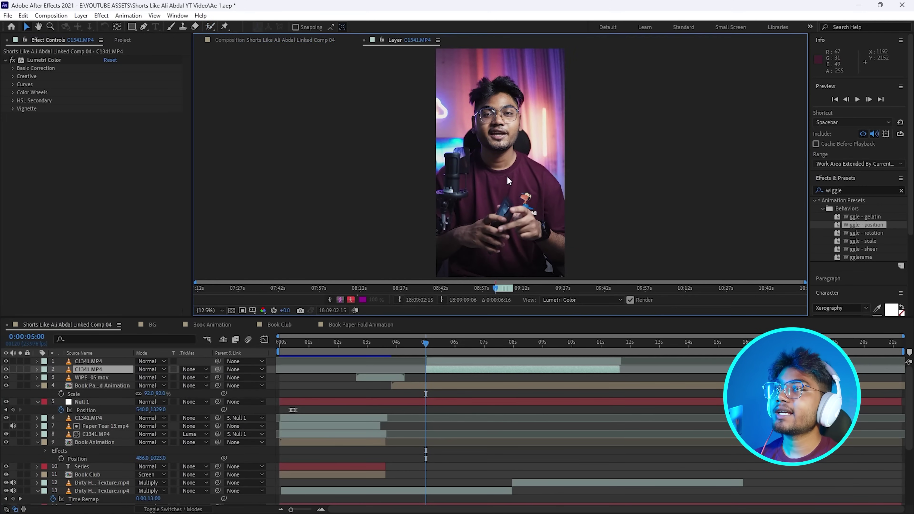
mouse_move(556, 211)
mouse_down()
mouse_move(508, 132)
mouse_move(508, 109)
mouse_up()
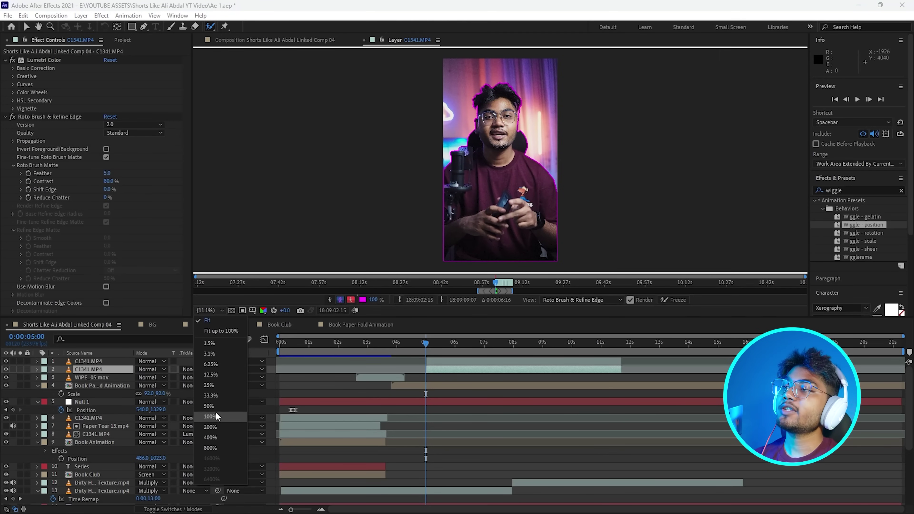
key(slash)
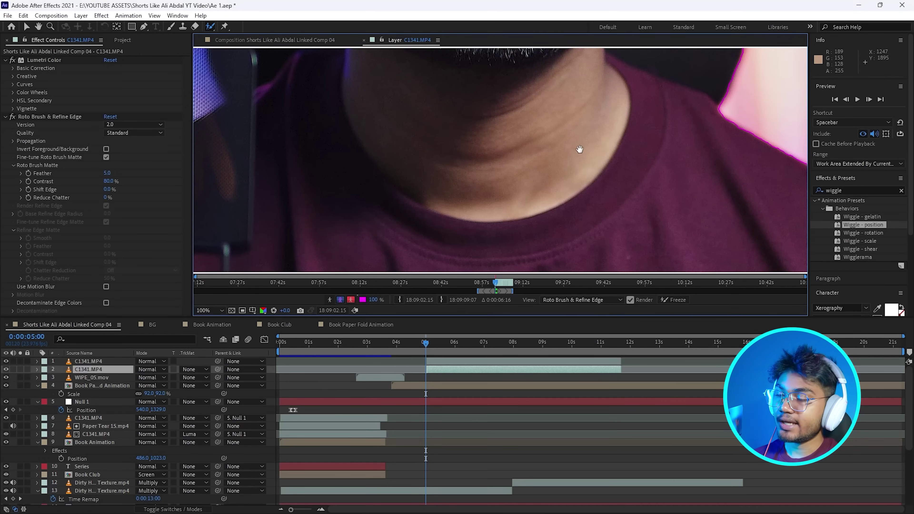
click(216, 310)
click(216, 319)
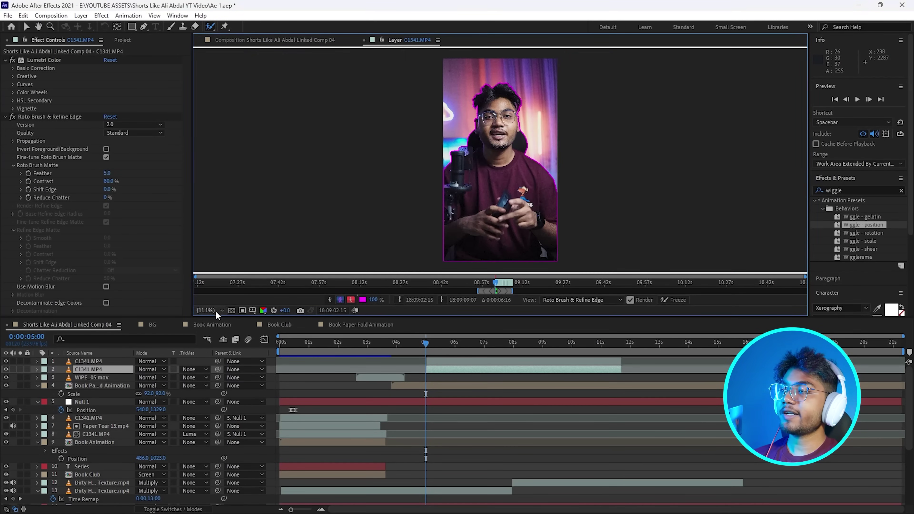
mouse_move(427, 346)
mouse_down()
mouse_move(630, 375)
mouse_move(619, 378)
mouse_up()
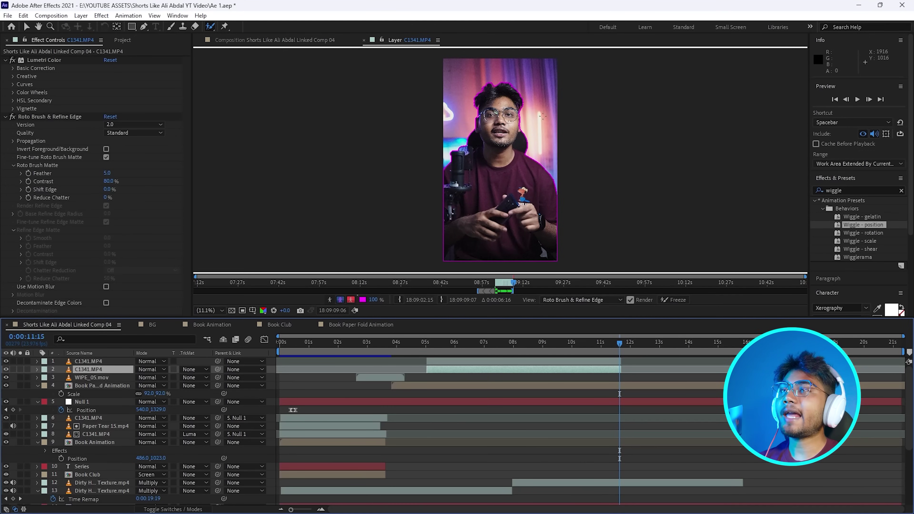
click(677, 297)
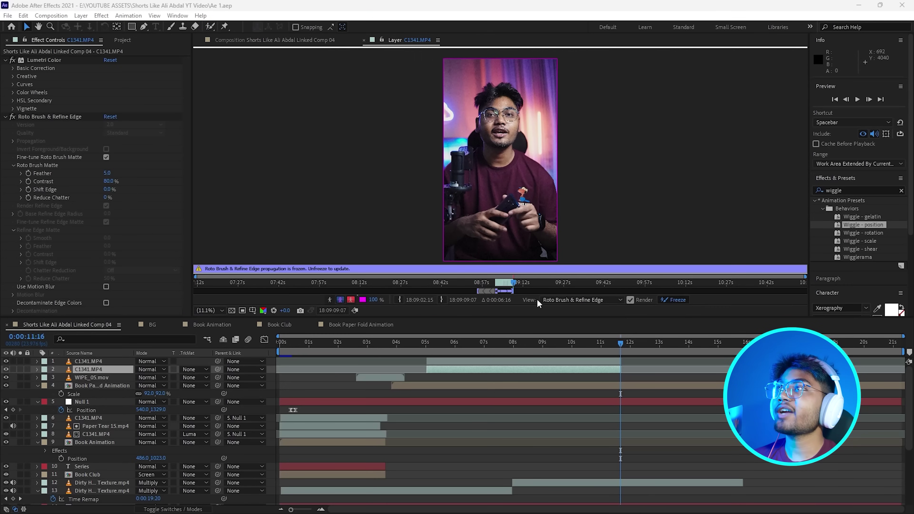
Return to the composition view and hide the C1341.MP4 copy that has no Roto Brush cut-out
click(284, 40)
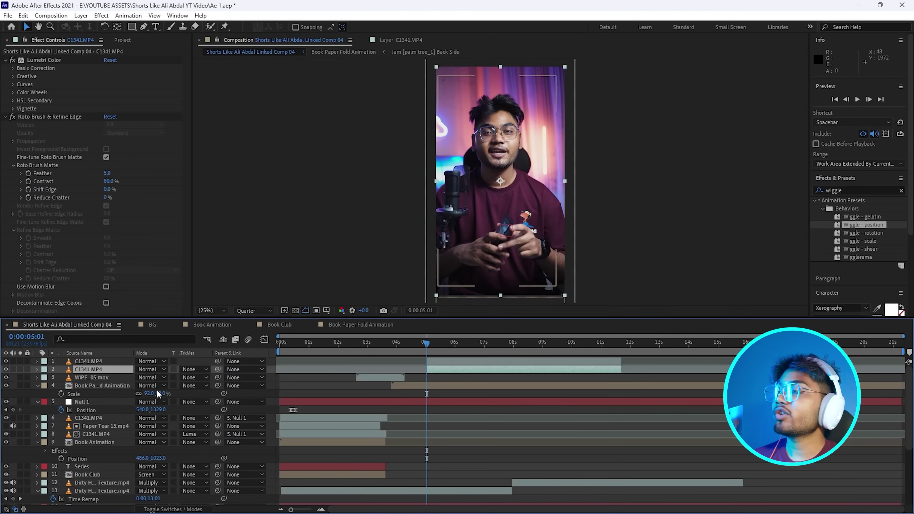
click(6, 369)
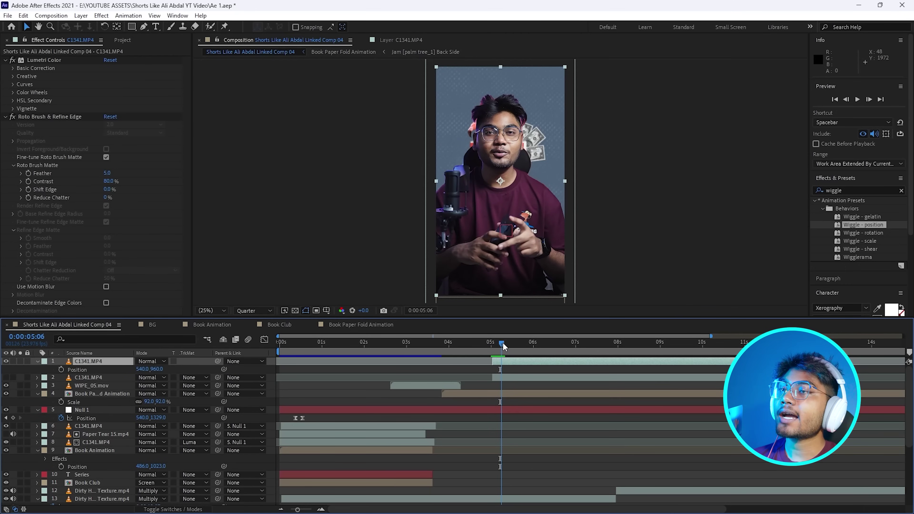
Keyframe the cut-out clip's Position from 540, 2683 at 0:00:05:01 to 540, 960 at 0:00:05:05 with Easy Ease
key(Page_Up)
click(61, 370)
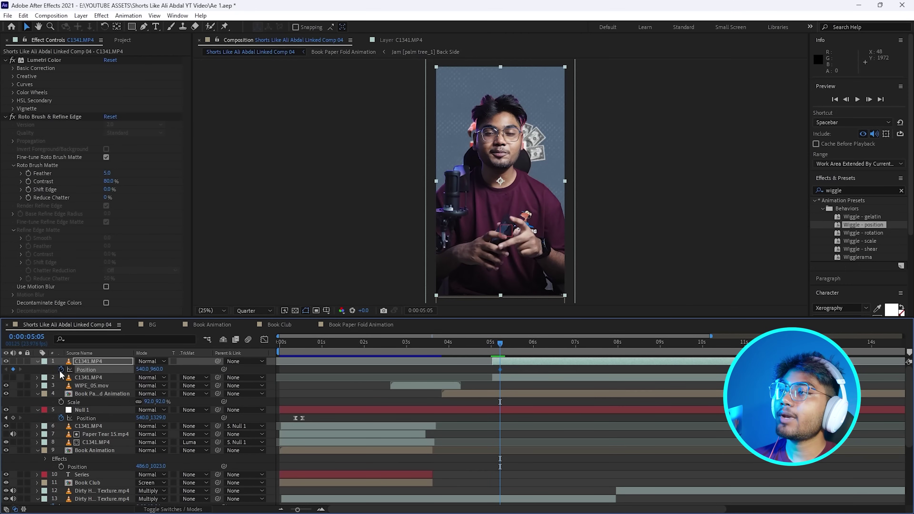
drag(502, 347, 493, 342)
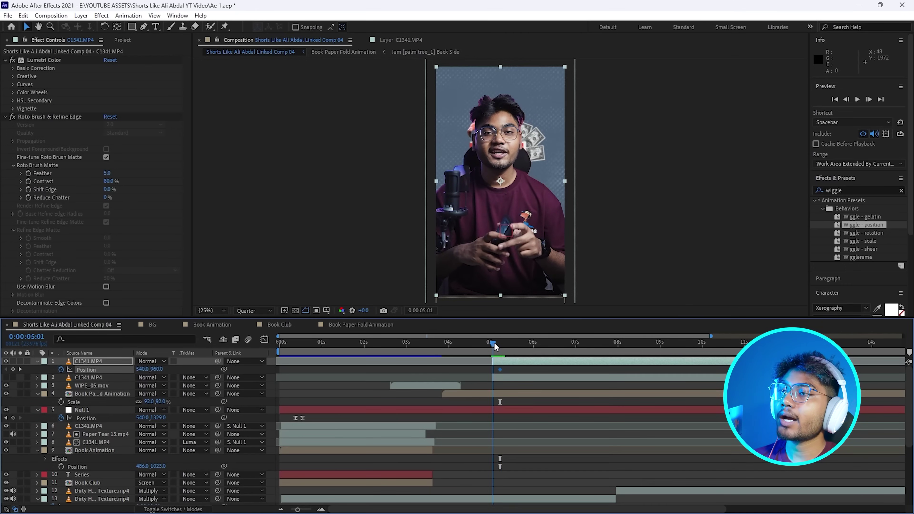
drag(158, 369, 873, 380)
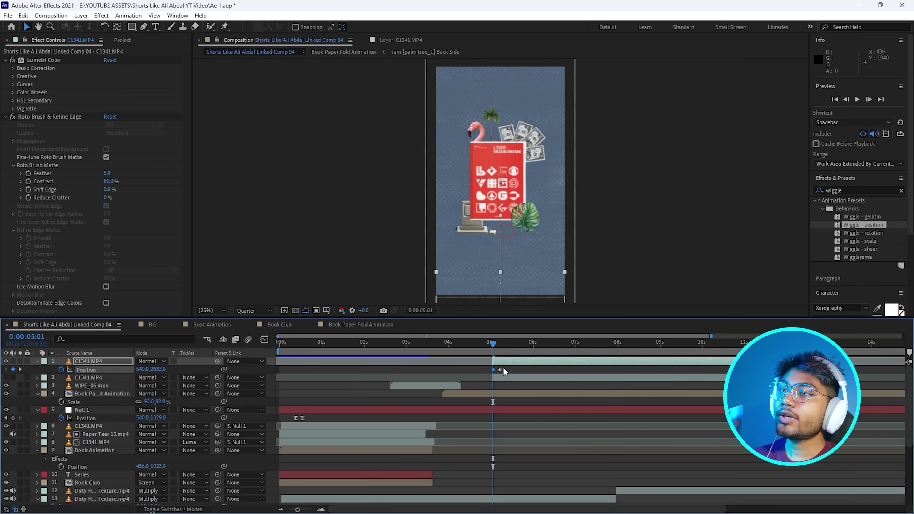
key(F9)
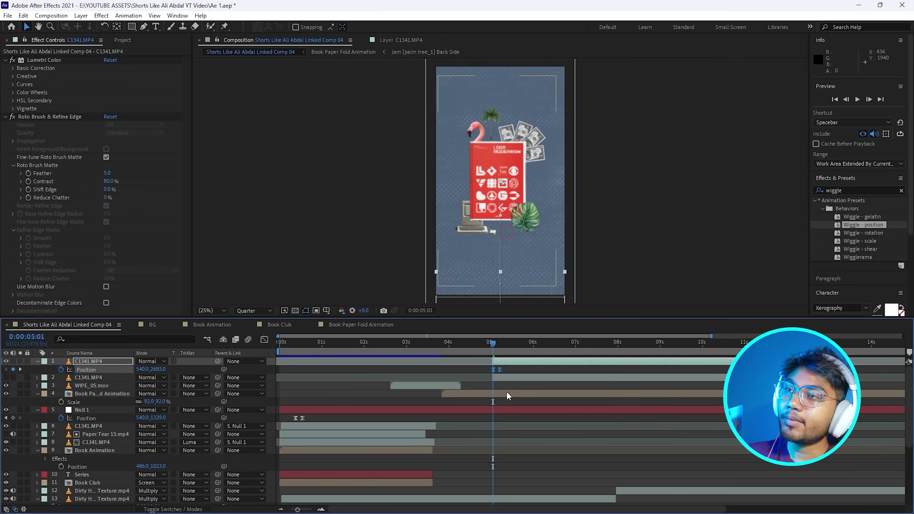
Keyframe the full-frame C1341.MP4 copy's Opacity from 0% at 0:00:05:05 to 100% at 0:00:05:08 with Easy Ease, and preview the transition
drag(492, 345, 500, 344)
click(505, 376)
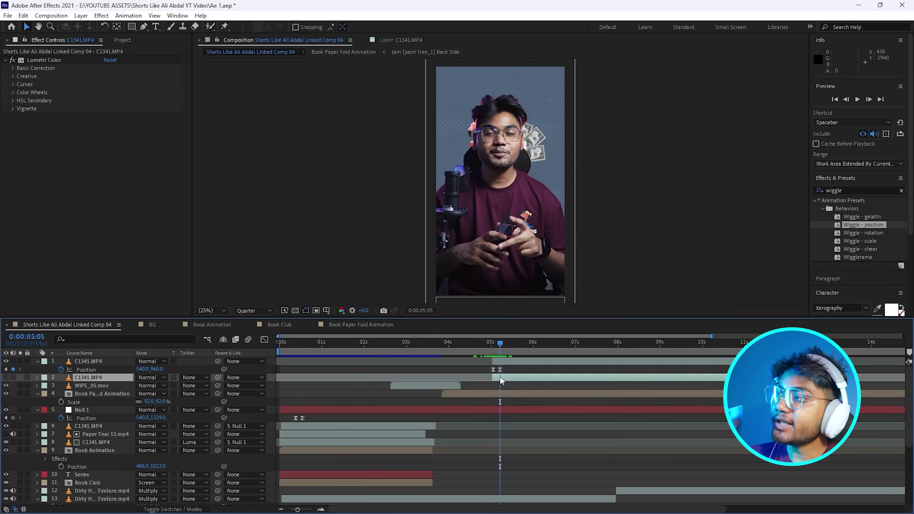
key(t)
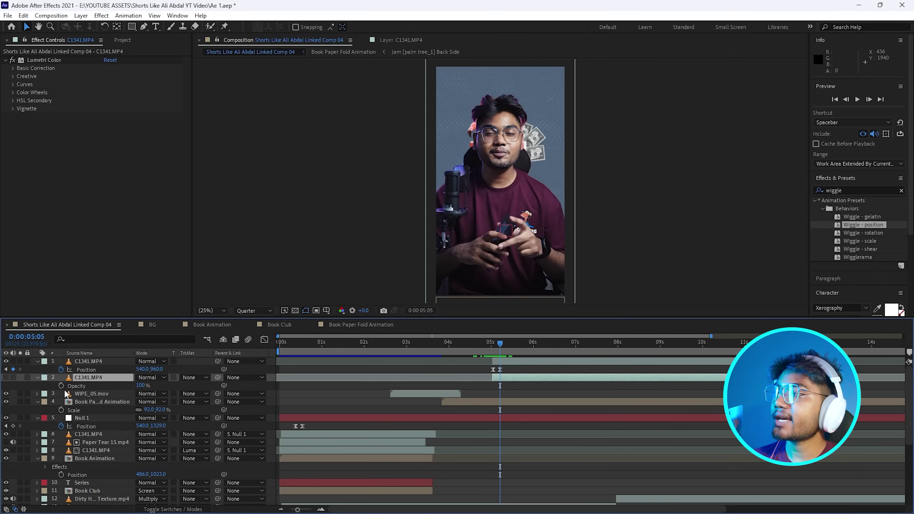
click(62, 385)
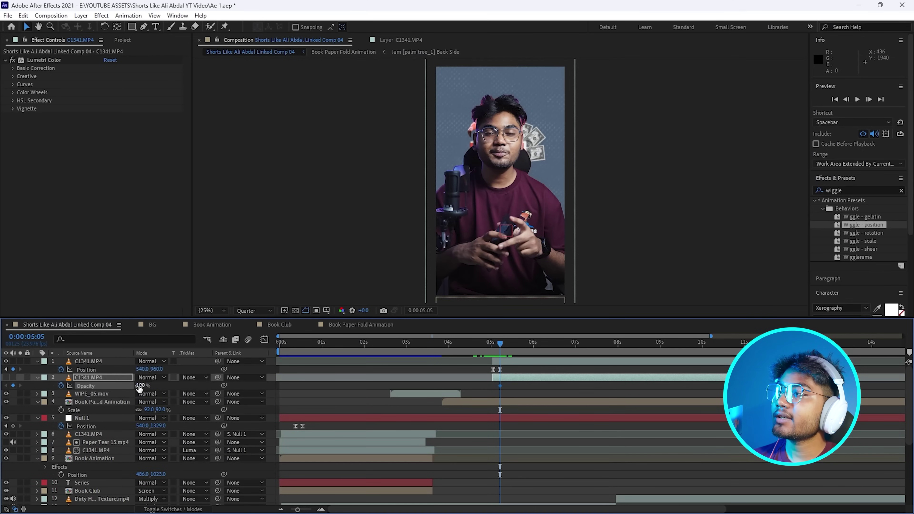
drag(503, 347, 505, 346)
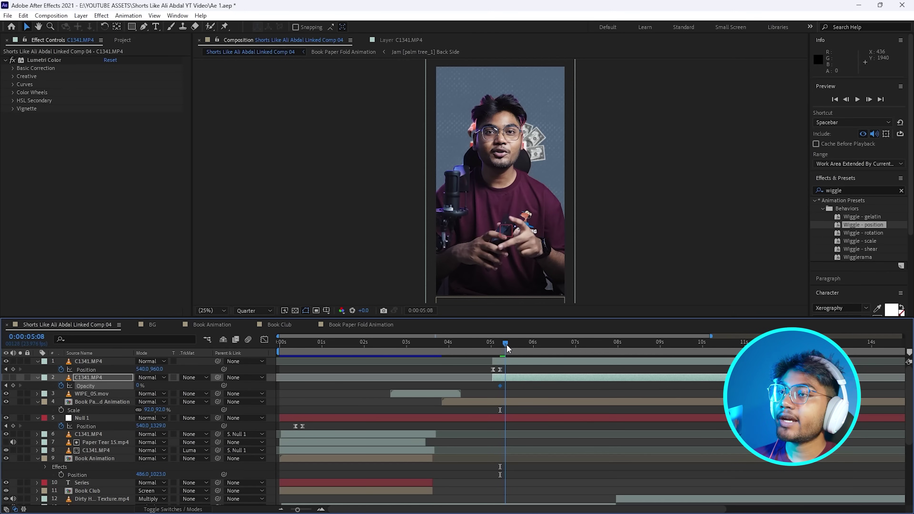
click(141, 385)
text(100)
key(Return)
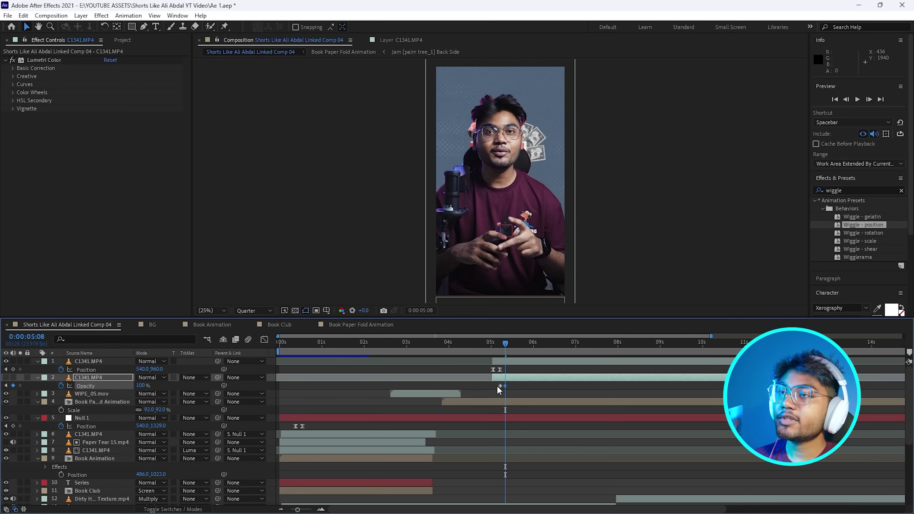
key(F9)
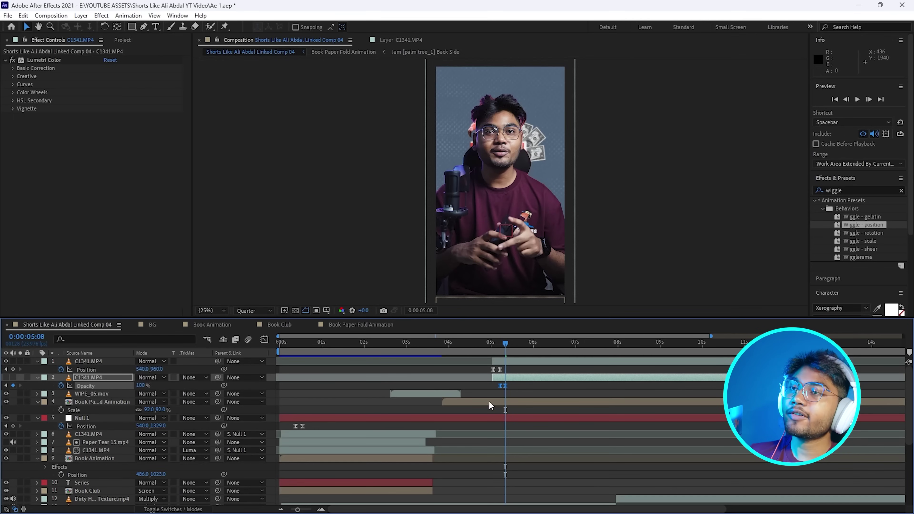
drag(503, 345, 463, 344)
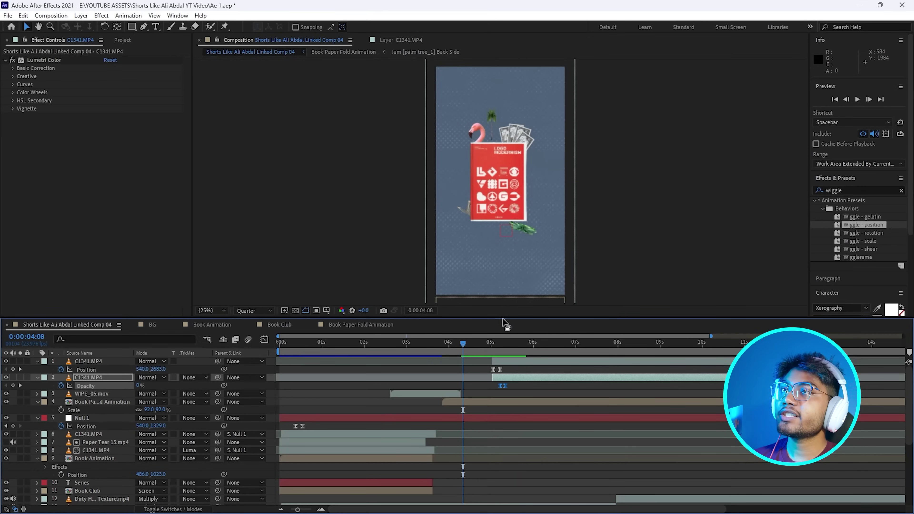
key(space)
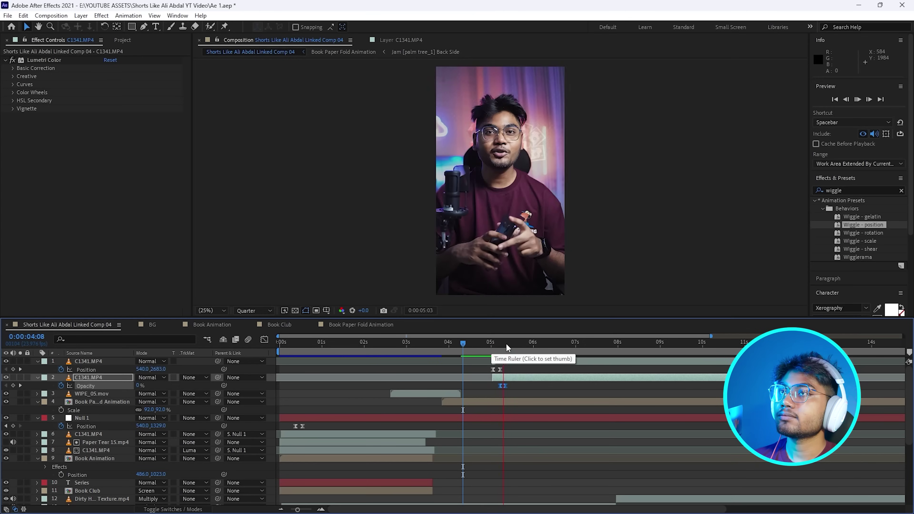
Move the full-frame C1341.MP4 copy's second Opacity keyframe slightly later and preview the transition from 0:00:04:08
click(488, 344)
drag(505, 385, 507, 385)
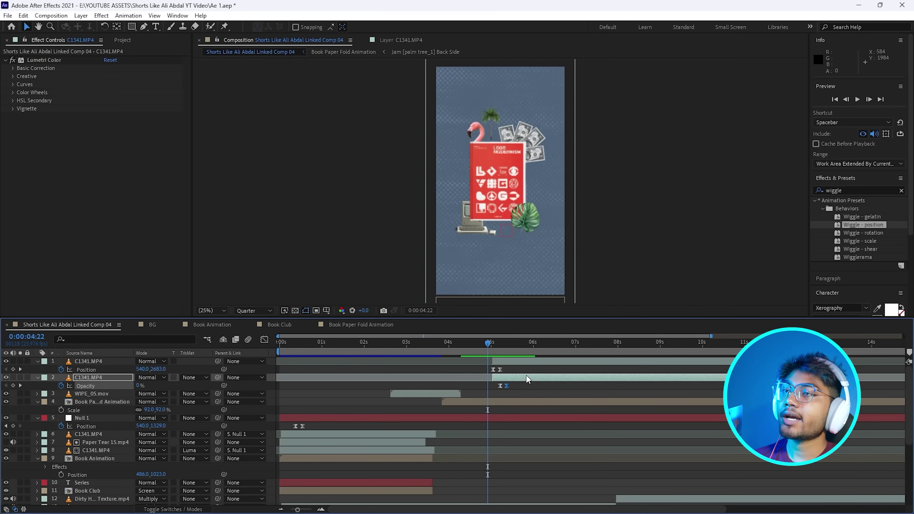
drag(489, 344, 462, 344)
key(space)
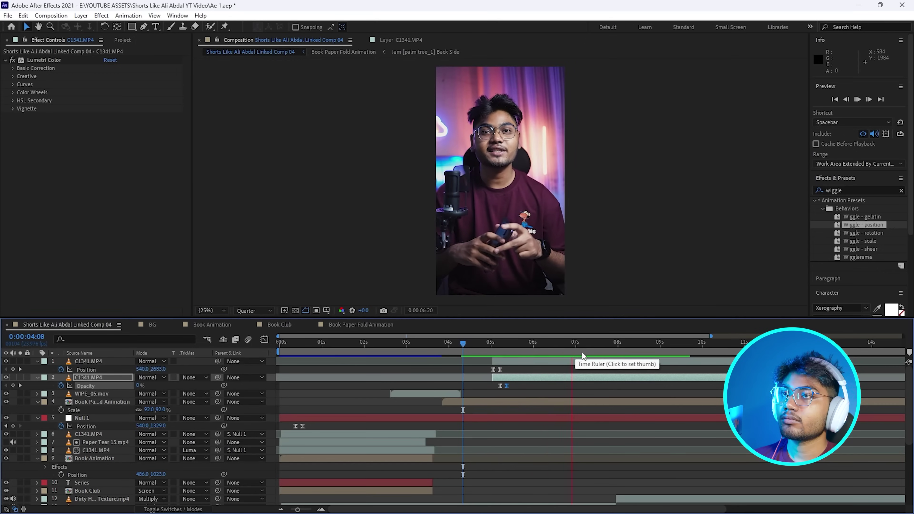
key(space)
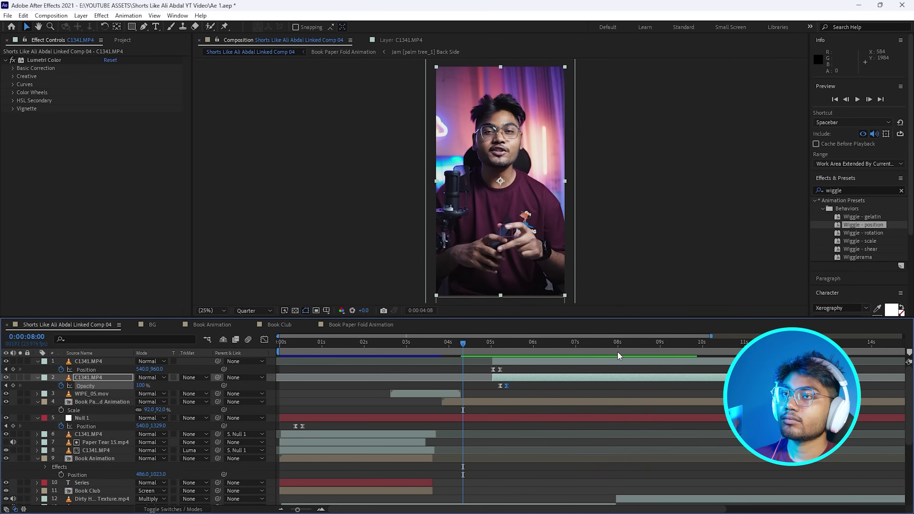
Copy the cut-out clip's two Position keyframes so the copies end at 0:00:08:00, and time-reverse them
drag(544, 340, 618, 354)
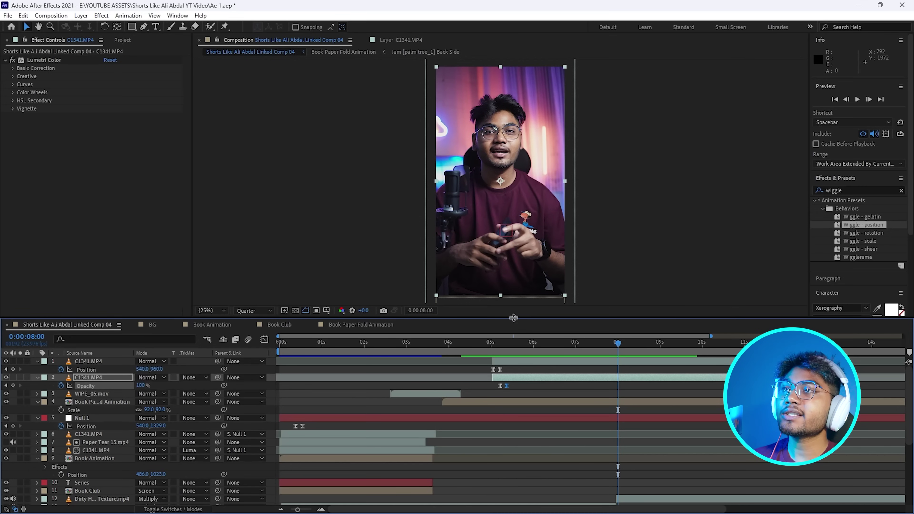
click(500, 369)
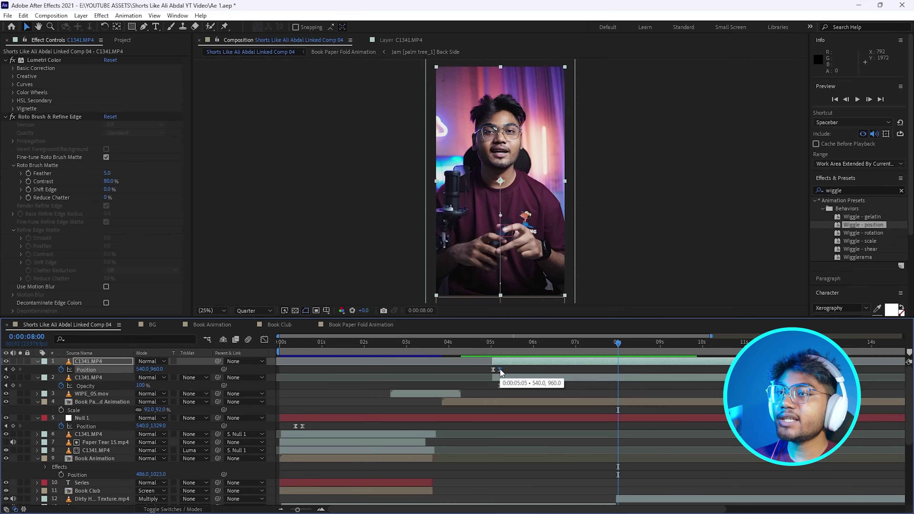
shift+click(493, 369)
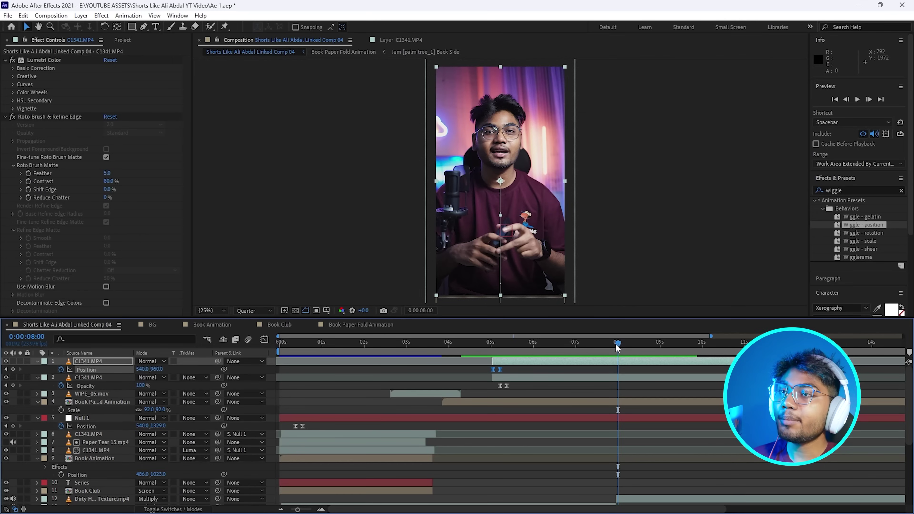
drag(614, 343, 615, 344)
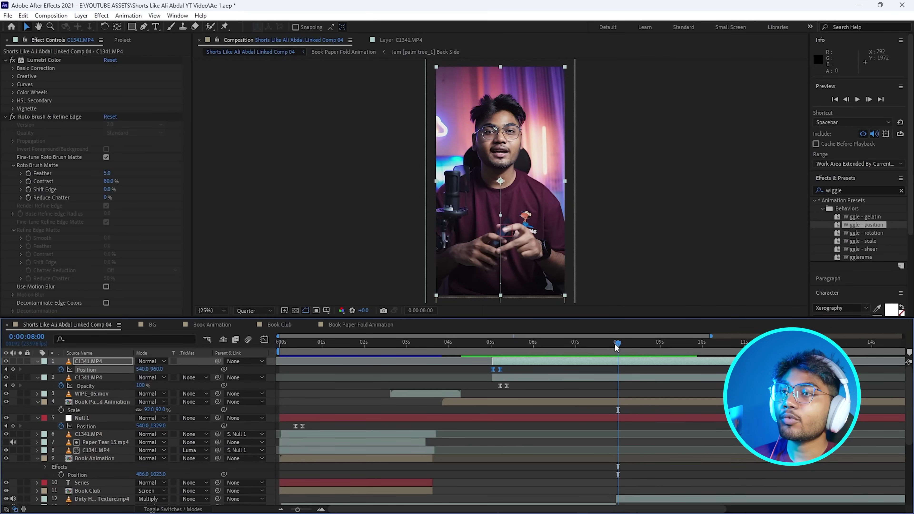
key(ctrl+v)
drag(624, 367, 617, 368)
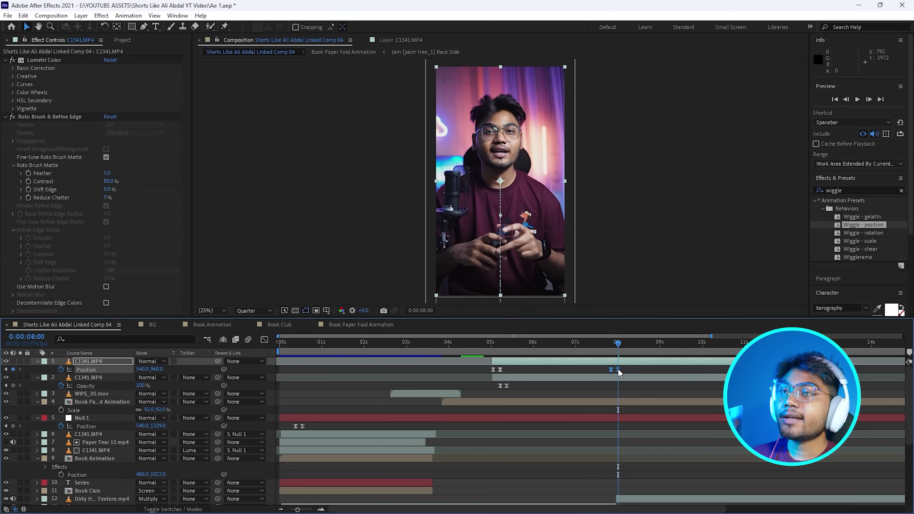
right_click(618, 369)
mouse_move(678, 489)
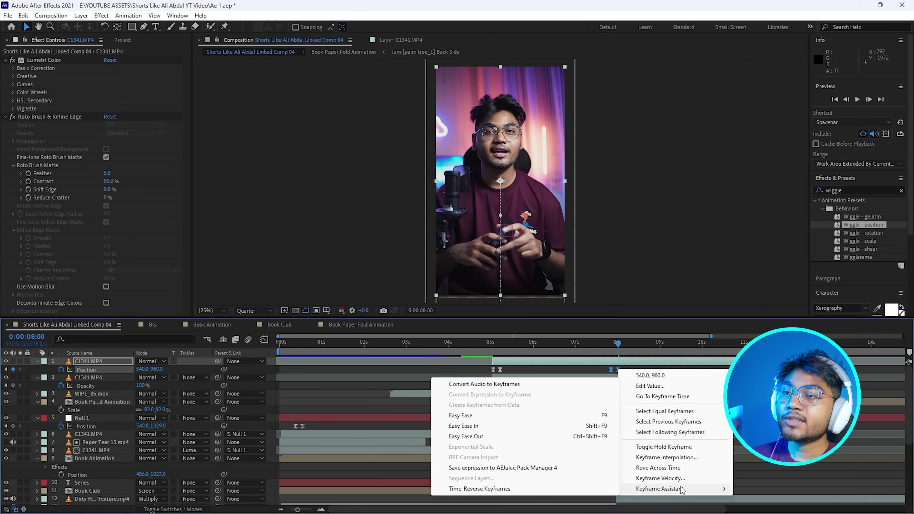
click(471, 489)
Paste time-reversed copies of the full-frame clip's Opacity keyframes ending at 0:00:07:20, and set the cut-out clip's Position at 0:00:08:00 to 540, 1690
key(j)
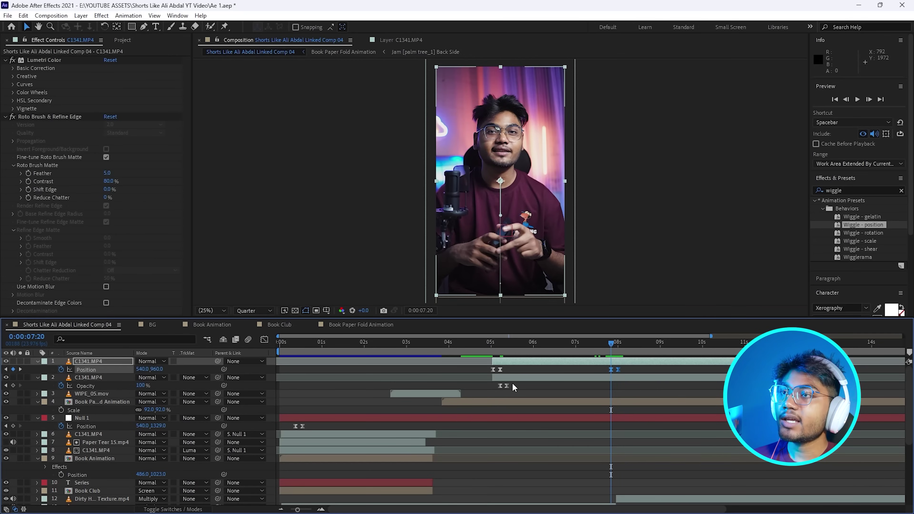
click(501, 384)
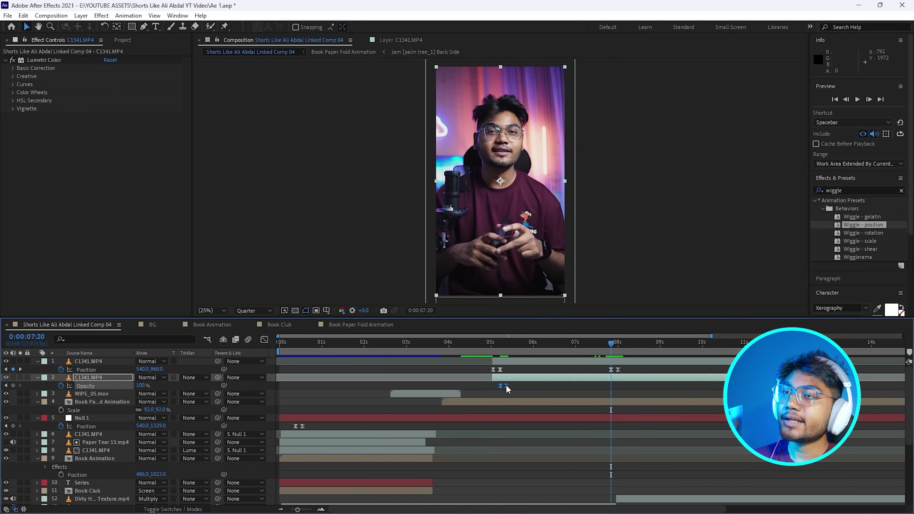
key(ctrl+v)
drag(617, 385, 609, 385)
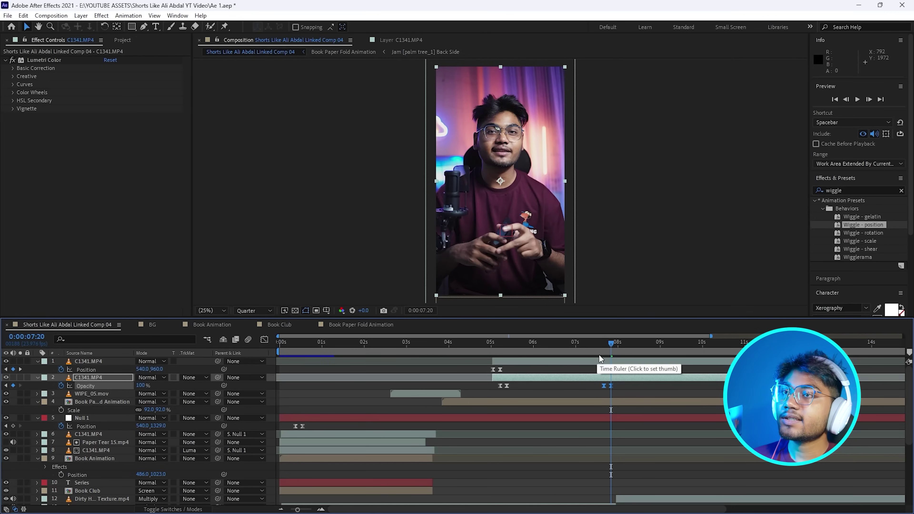
right_click(610, 385)
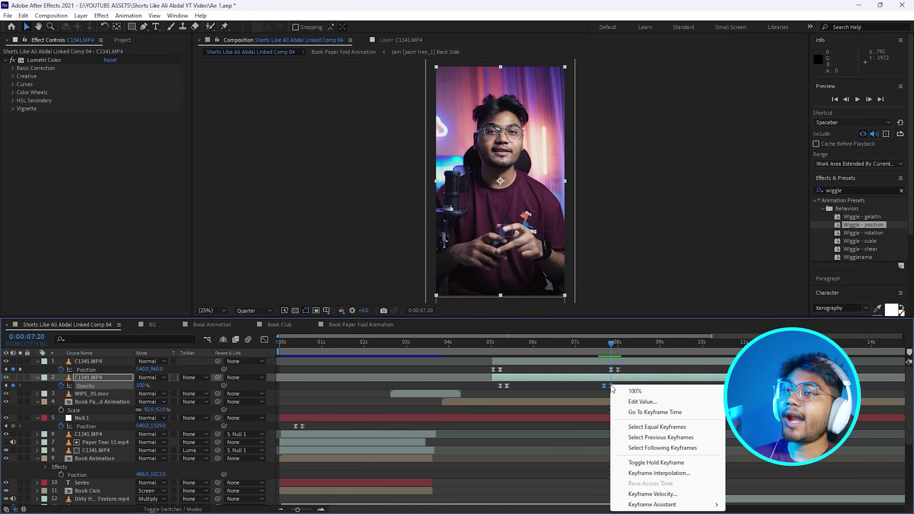
mouse_move(676, 504)
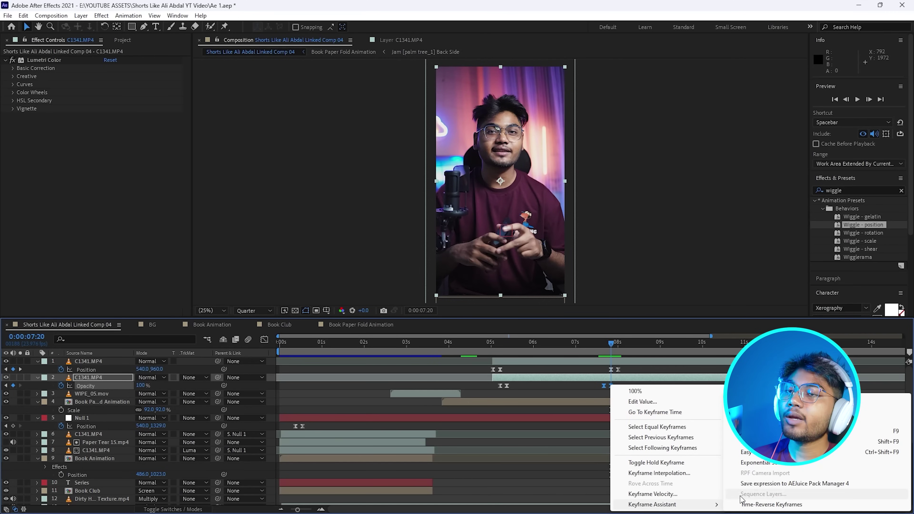
click(760, 504)
mouse_move(610, 344)
mouse_down()
mouse_move(468, 345)
mouse_move(566, 359)
mouse_up()
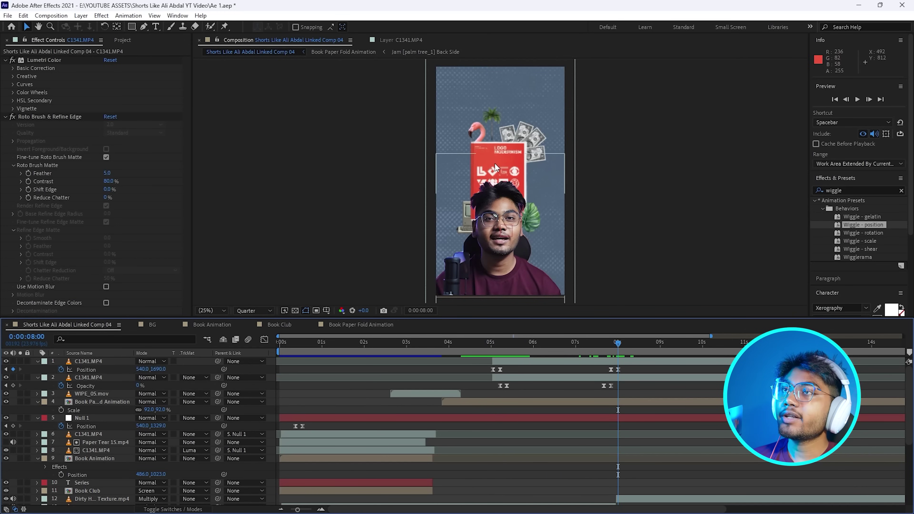
Trim the Book Paper Fold Animation and Medium Gray-Royal Blue Solid 1 layers to end at 0:00:07:16
click(453, 399)
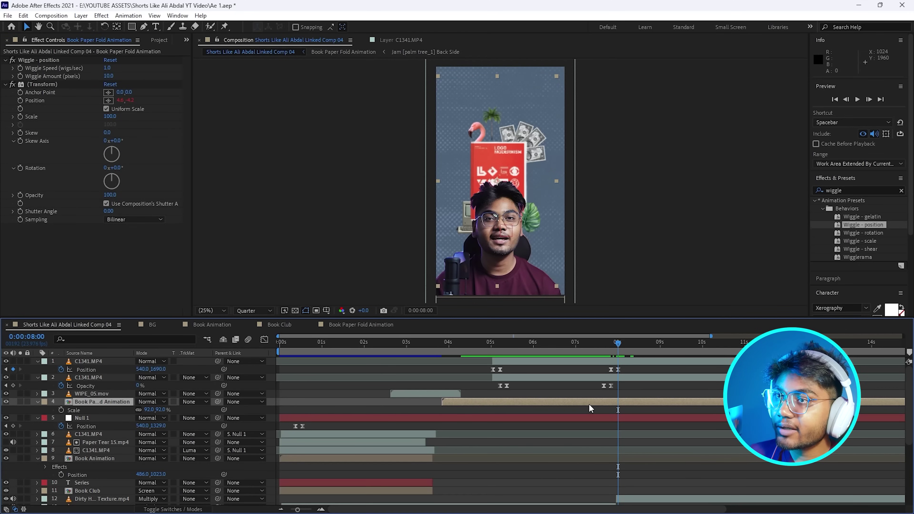
key(ctrl+shift+d)
key(Delete)
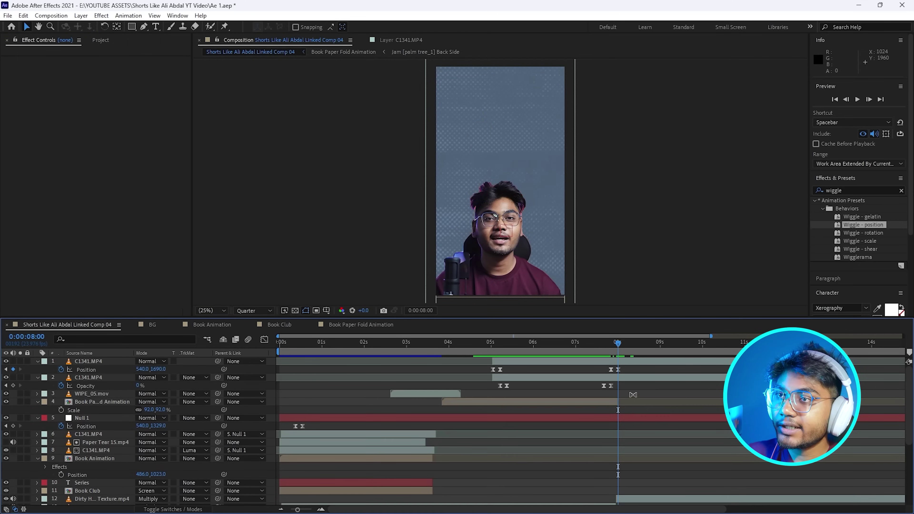
drag(611, 342, 603, 342)
click(615, 401)
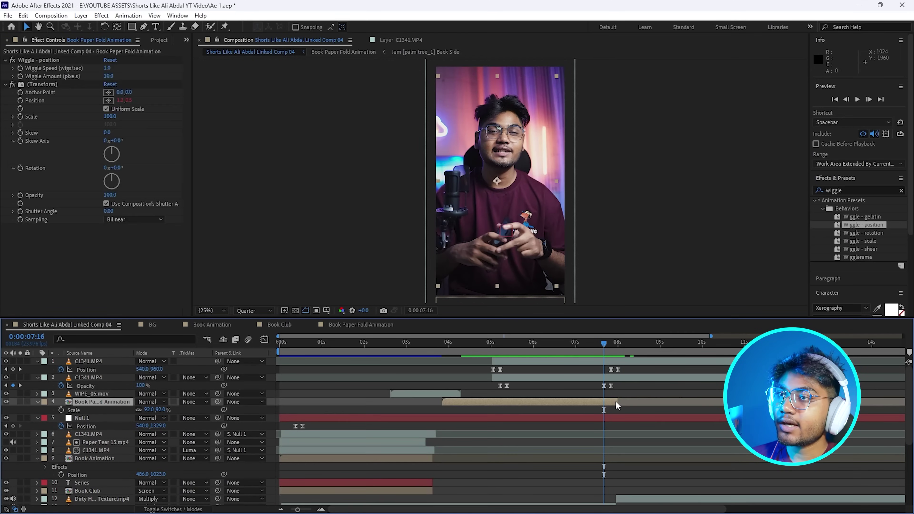
drag(617, 401, 603, 401)
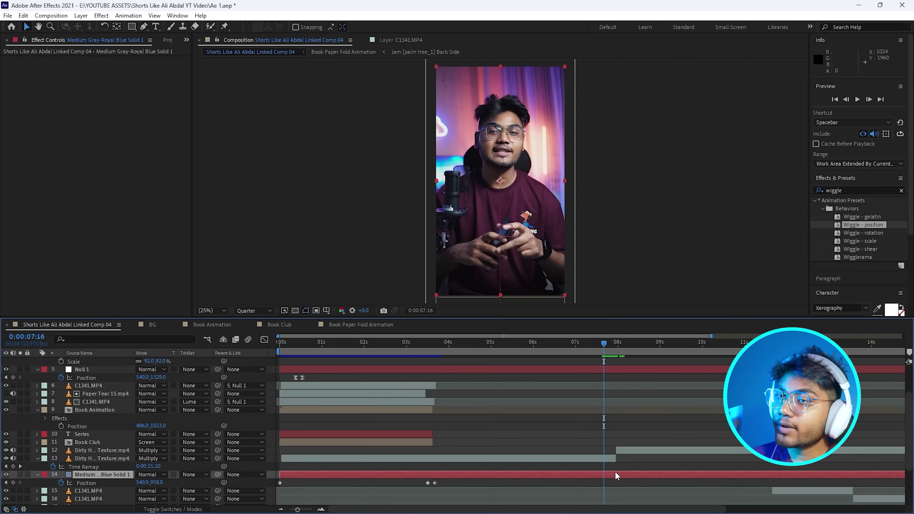
key(ctrl+shift+d)
key(Delete)
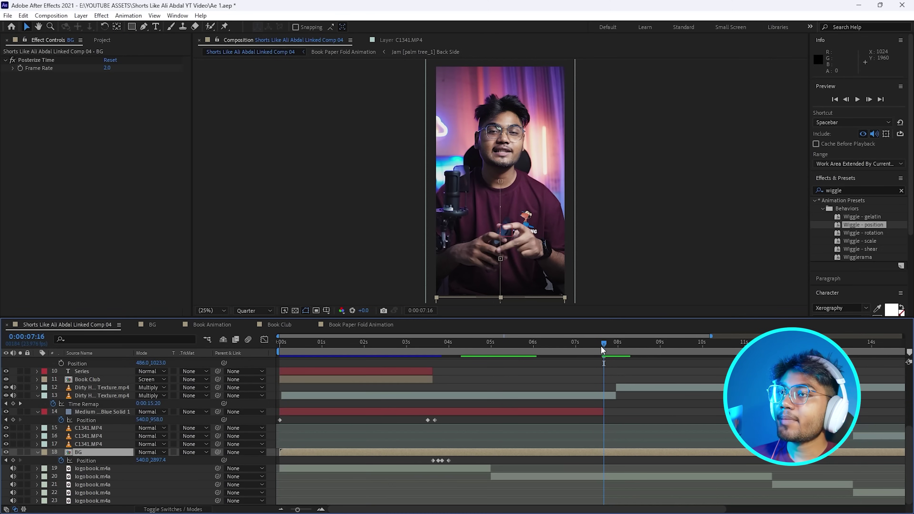
Keyframe the BG layer's Position from 540, 2897.4 at 0:00:07:12 to 540, 959.4 at 0:00:07:14
click(600, 341)
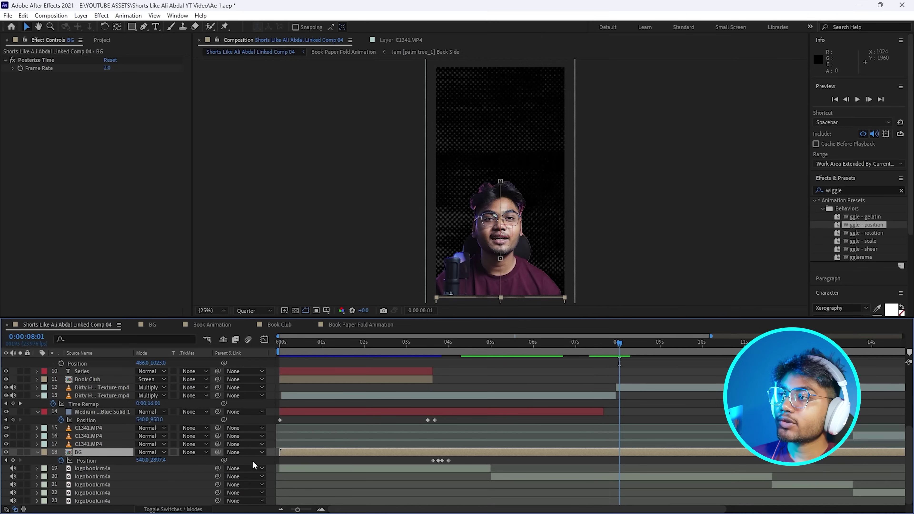
click(596, 343)
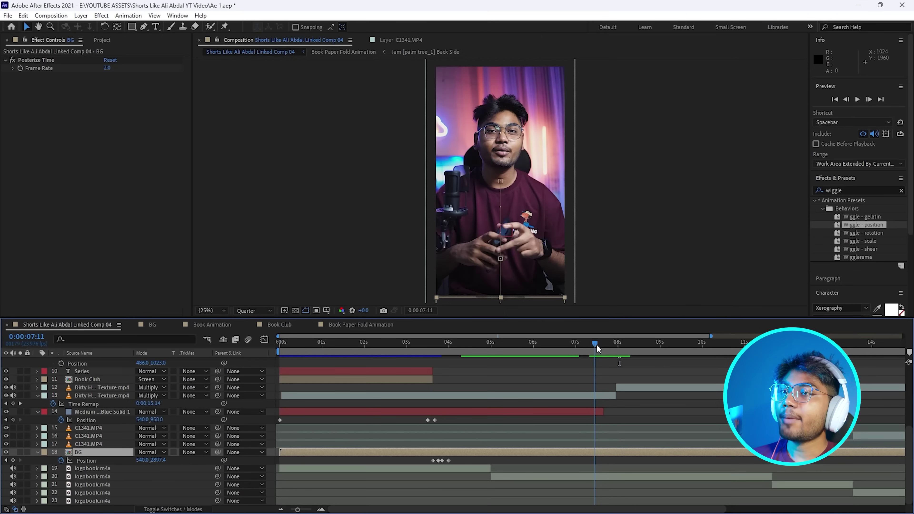
click(13, 459)
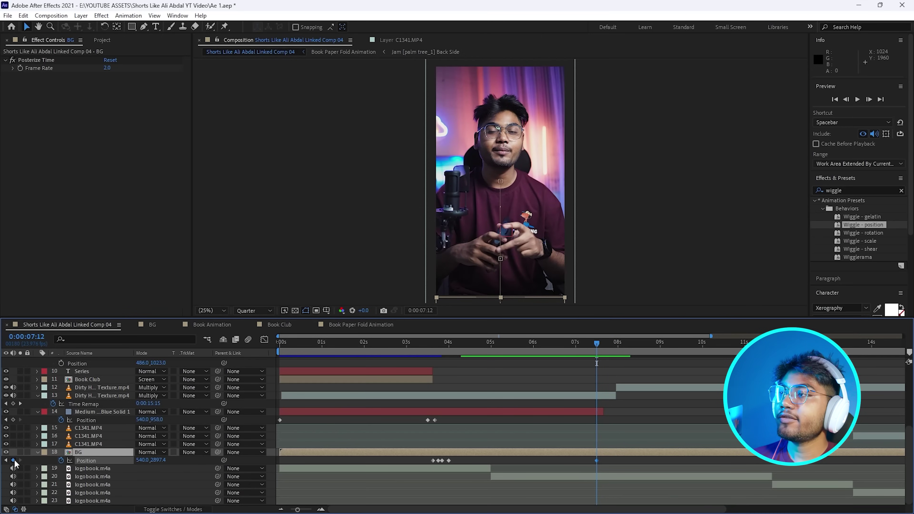
click(600, 351)
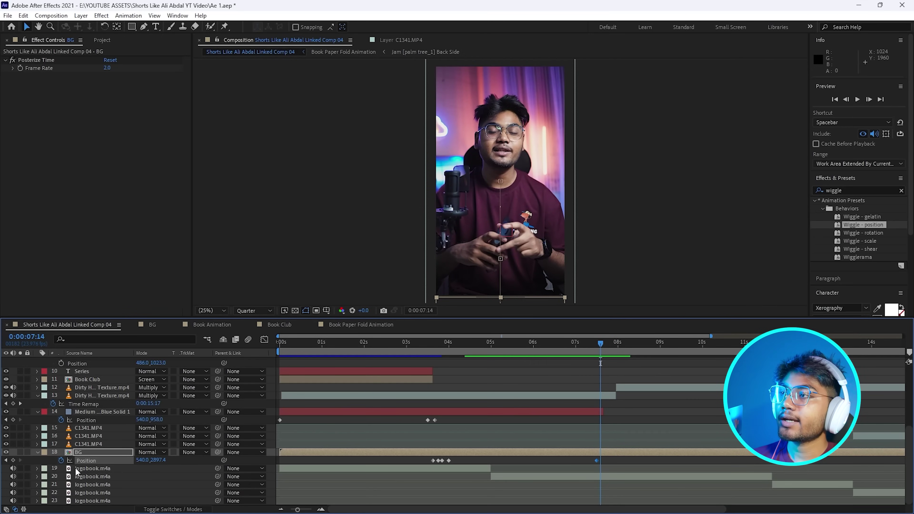
mouse_move(158, 459)
mouse_down()
mouse_move(100, 460)
mouse_move(142, 461)
mouse_up()
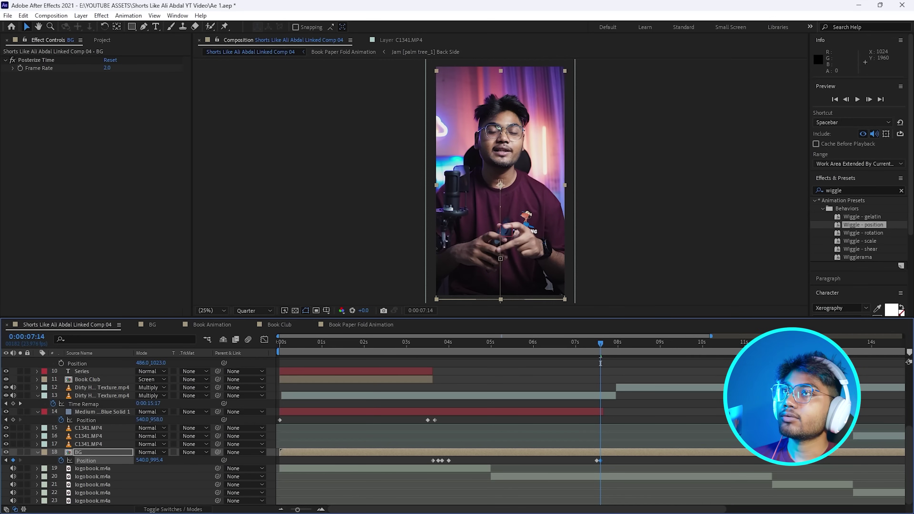
click(643, 352)
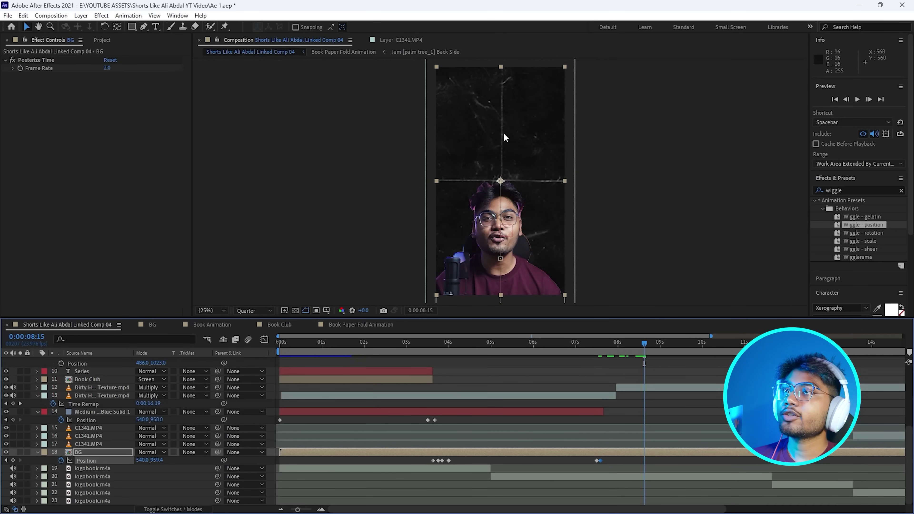
Preview both presenter transitions from about 0:00:04:17 to check their timing
drag(643, 341, 588, 350)
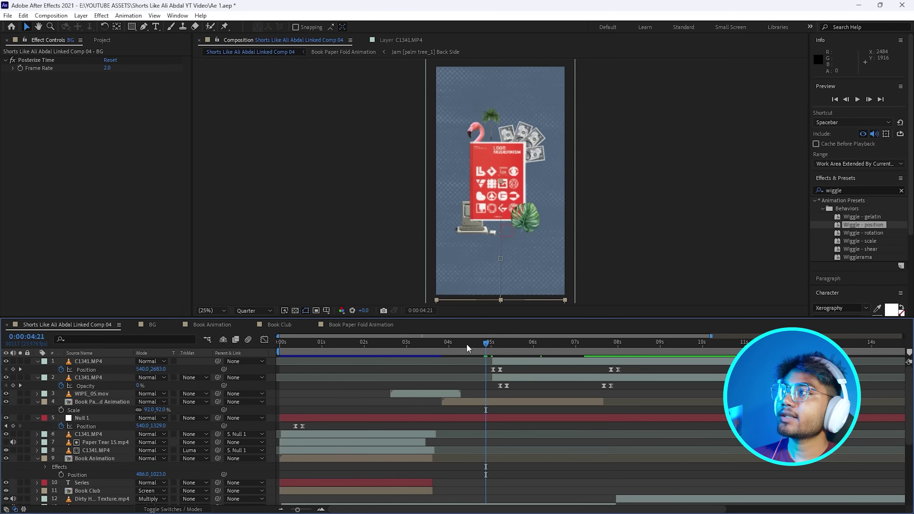
key(space)
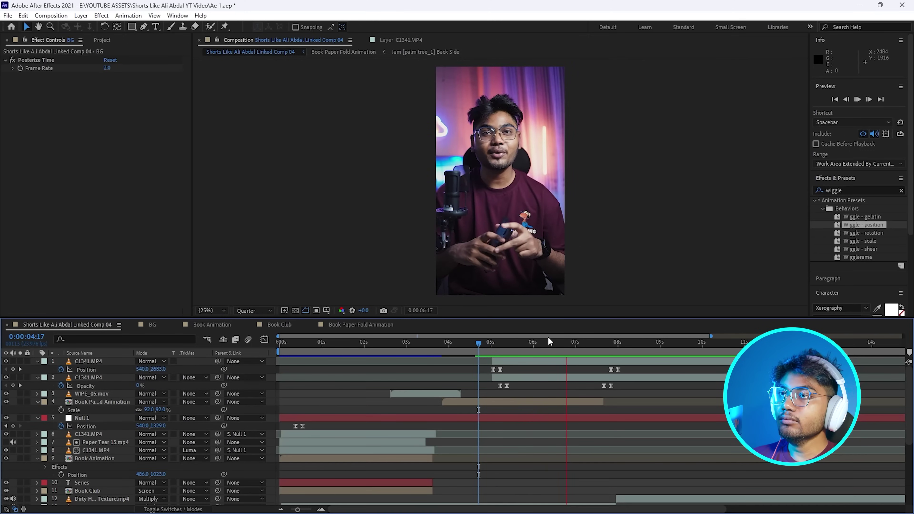
key(space)
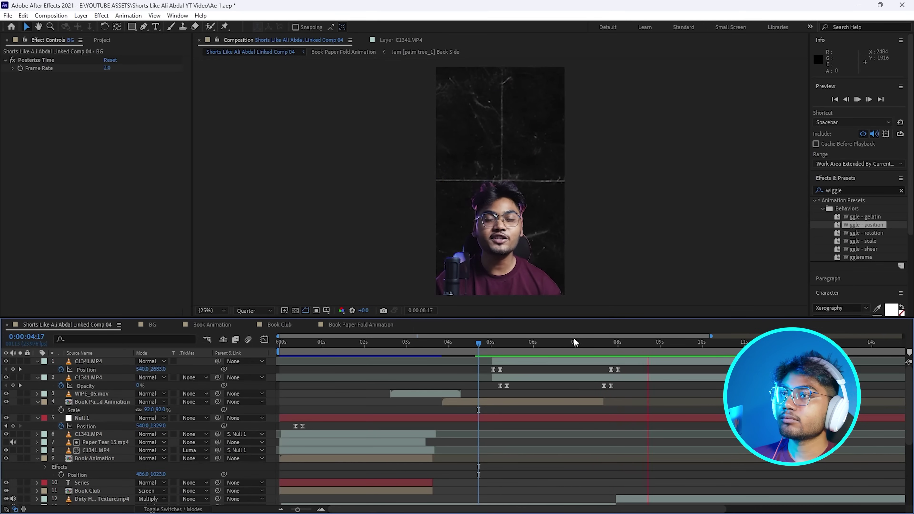
key(space)
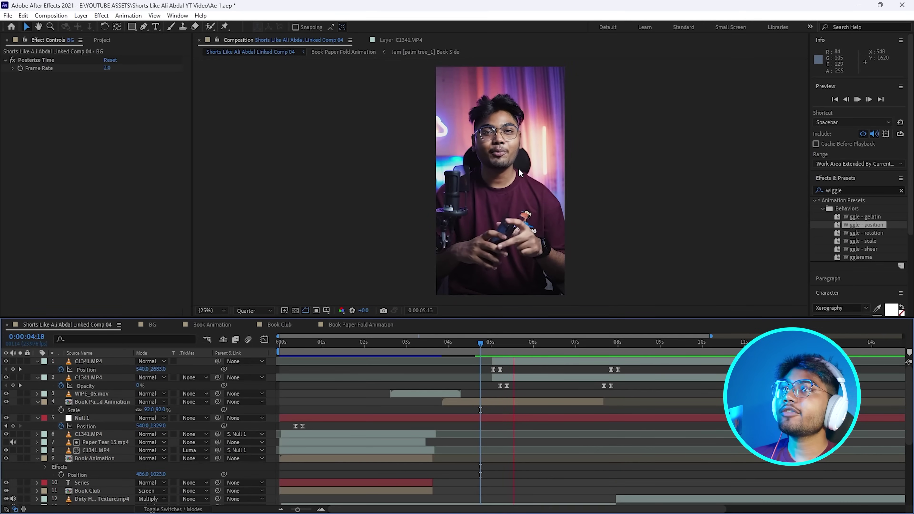
Space the cut-out's Position and the full-frame clip's Opacity keyframe pairs slightly further apart in both transitions, and preview the result
click(483, 344)
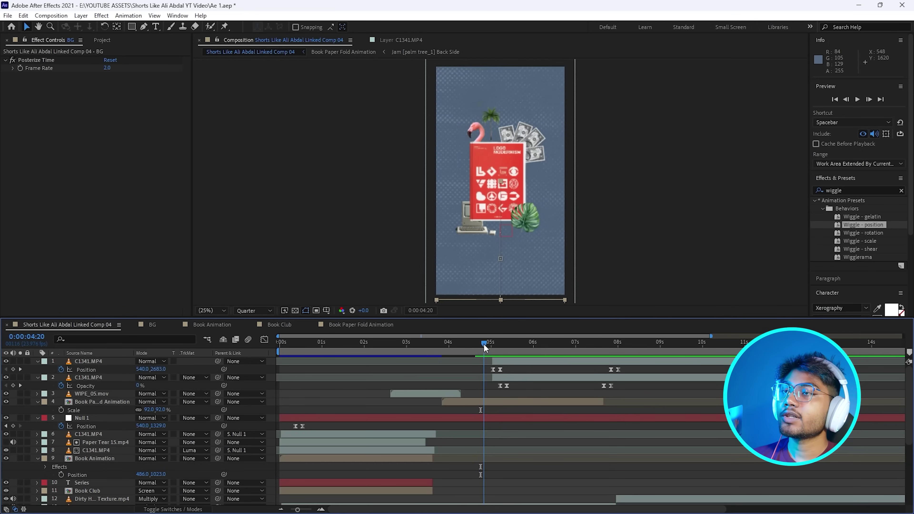
click(499, 369)
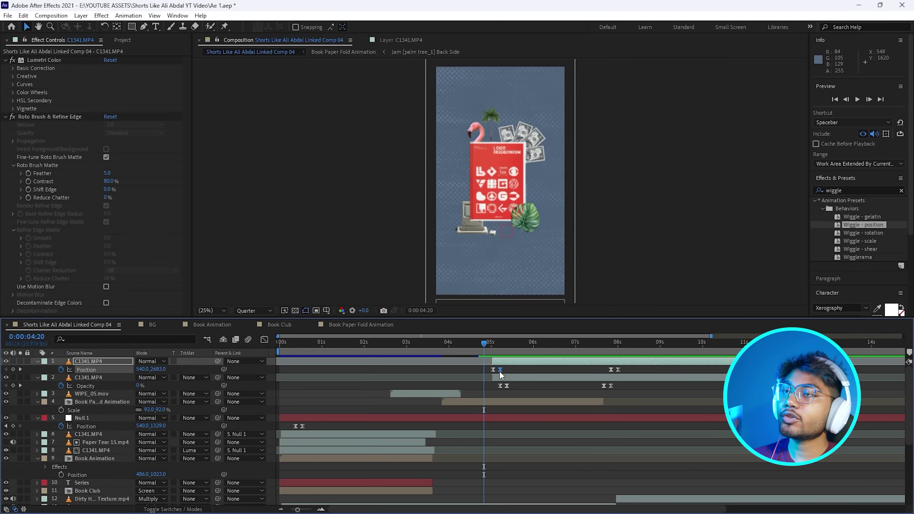
click(608, 369)
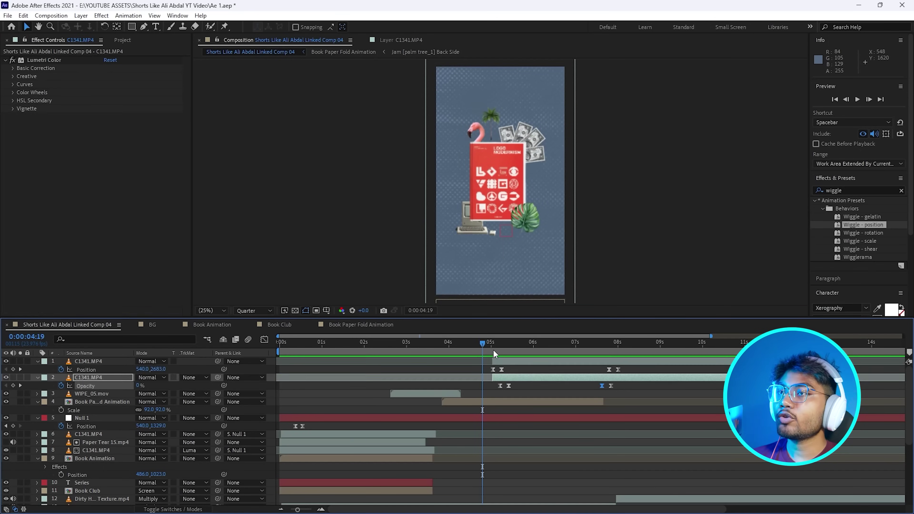
key(space)
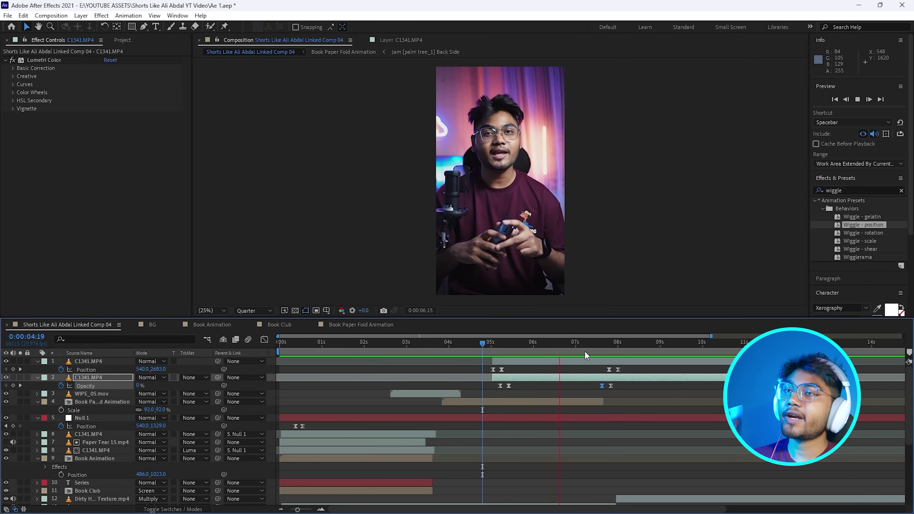
drag(591, 351, 616, 351)
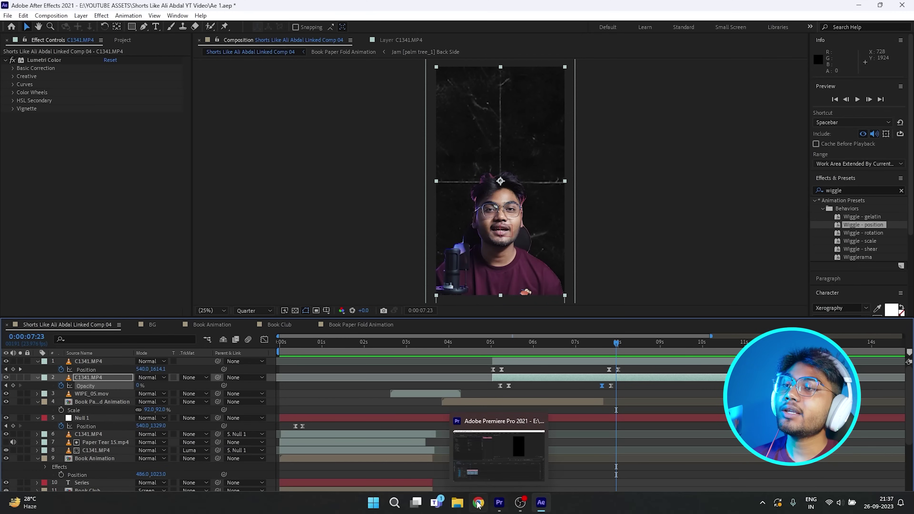
Import the animated character clips 6, 0, P, L, U and S from the Animated letters folder into the After Effects project
click(457, 502)
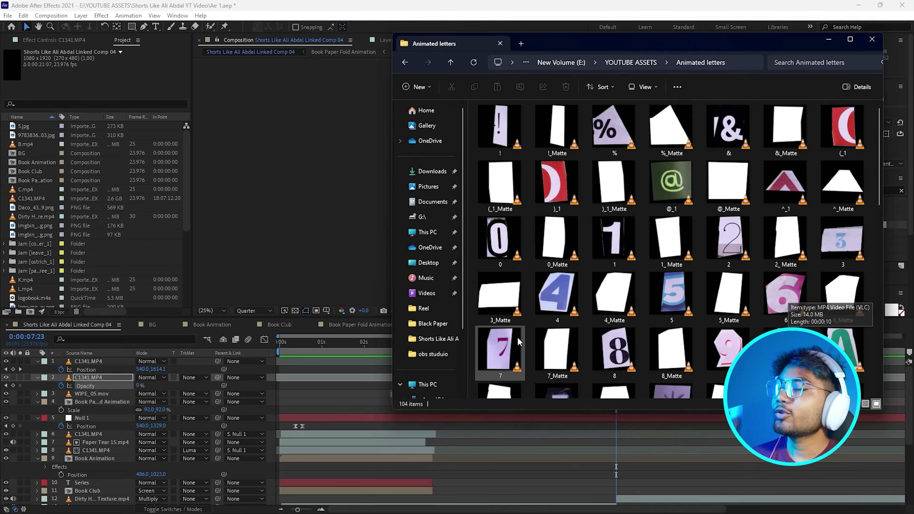
click(786, 291)
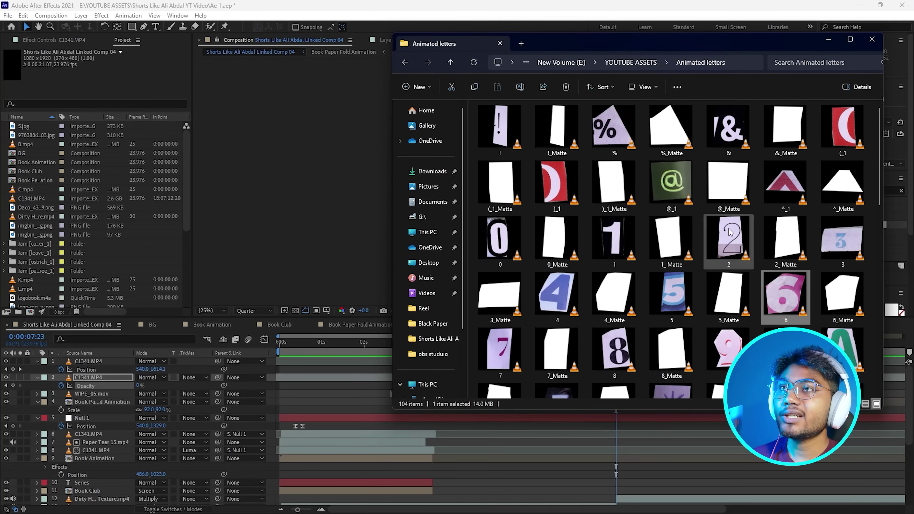
scroll(633, 187, down, 10)
click(672, 193)
ctrl+click(728, 250)
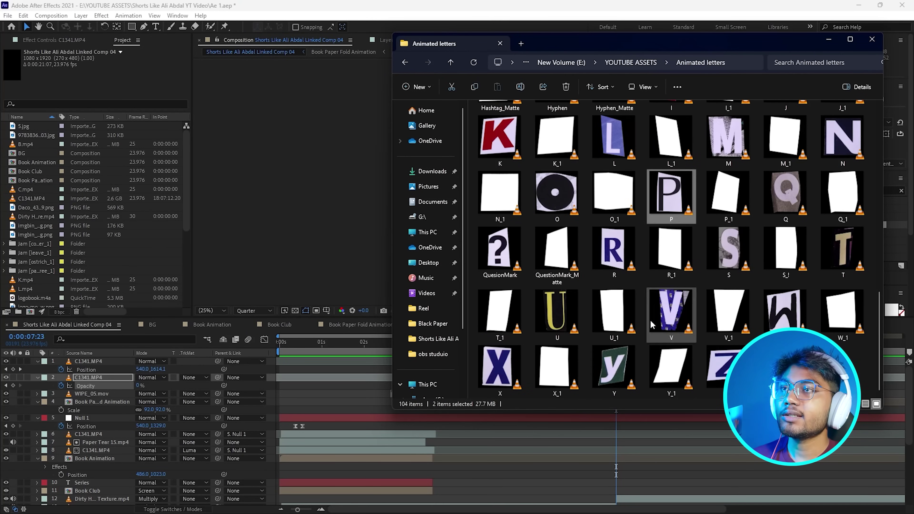
ctrl+click(556, 311)
ctrl+click(613, 139)
ctrl+click(666, 274)
scroll(507, 236, up, 10)
ctrl+click(507, 235)
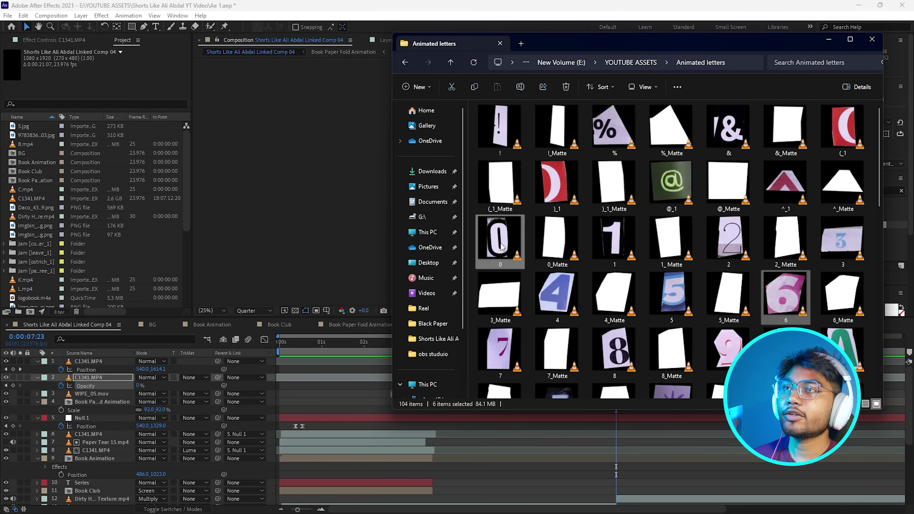
drag(147, 232, 118, 212)
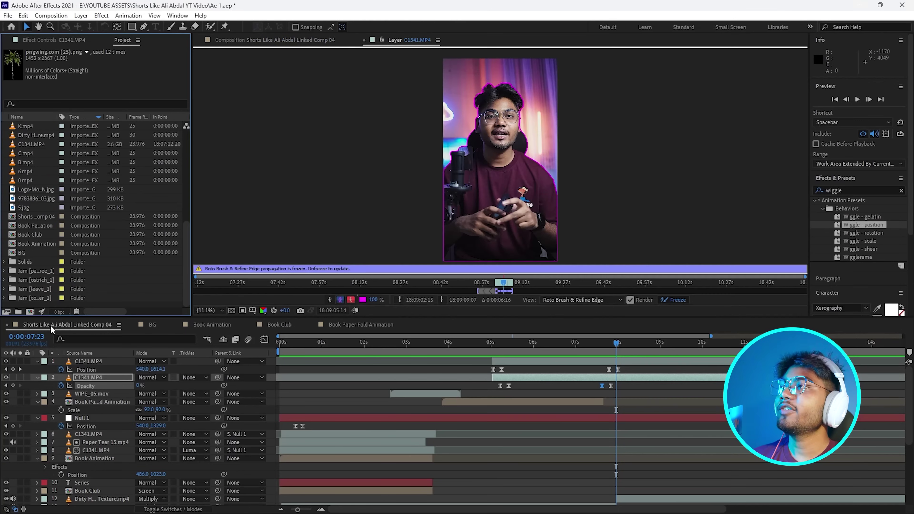
Create a 1080 × 1920 composition named 6000 plus
click(30, 312)
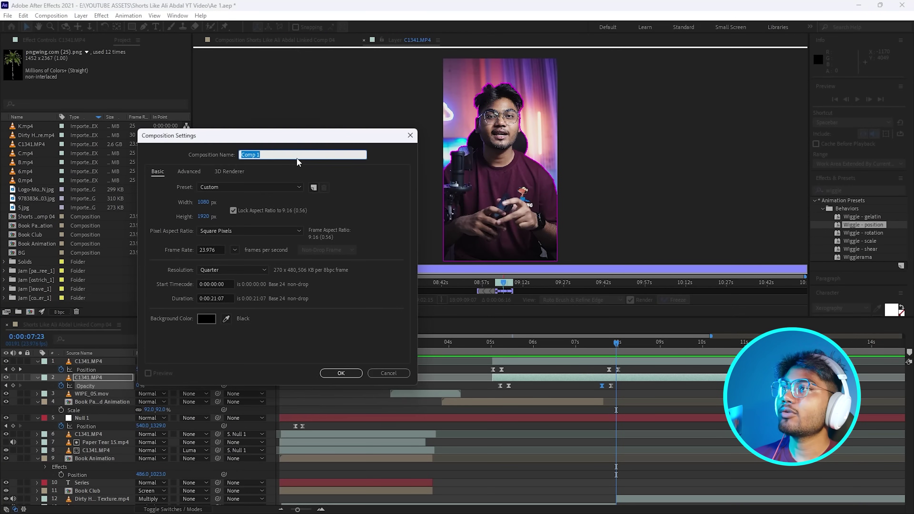
key(BackSpace)
text(6000 plus)
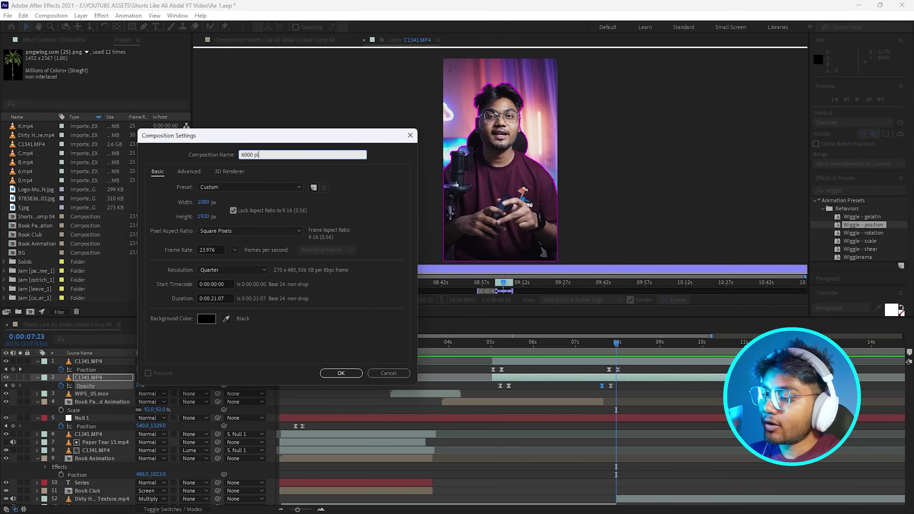
key(Return)
Fill the 6000 plus composition with 6.mp4, three copies of 0.mp4, and the P, L, U and S clips in reading order
drag(26, 171, 112, 371)
drag(36, 181, 85, 372)
key(ctrl+d)
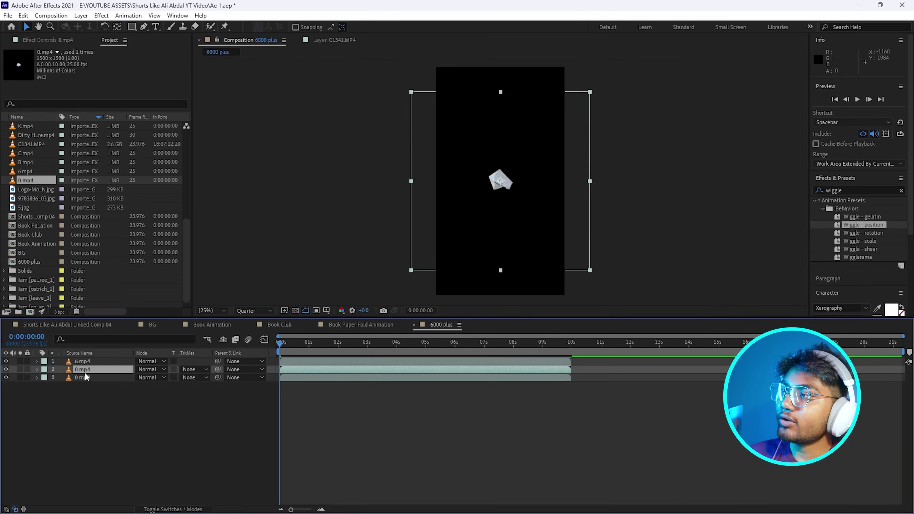
key(ctrl+d)
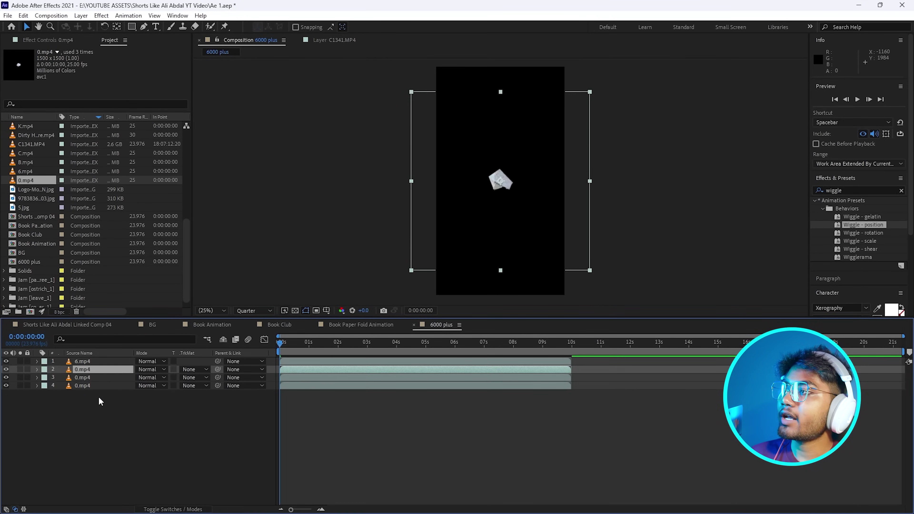
click(85, 396)
drag(26, 225, 31, 401)
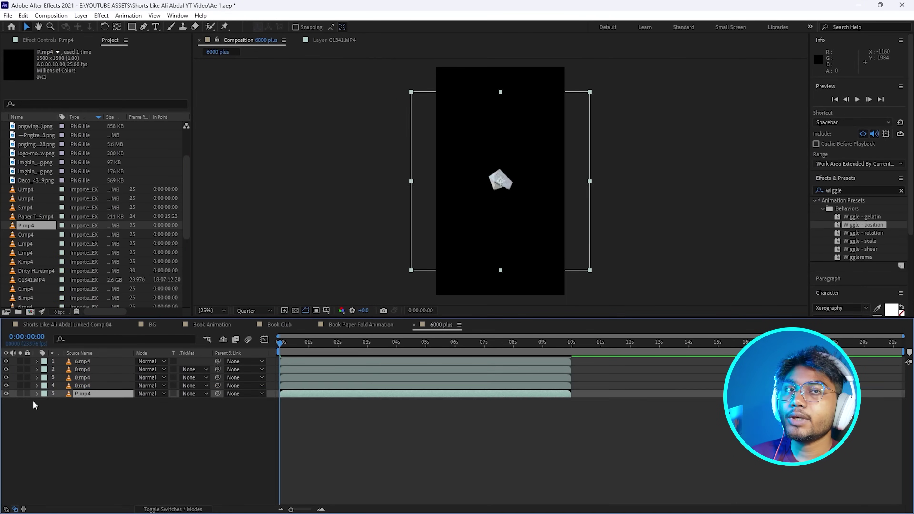
drag(25, 243, 74, 437)
drag(25, 198, 103, 420)
Set the Scale of all eight character layers to 7%
drag(128, 456, 63, 358)
key(s)
click(166, 369)
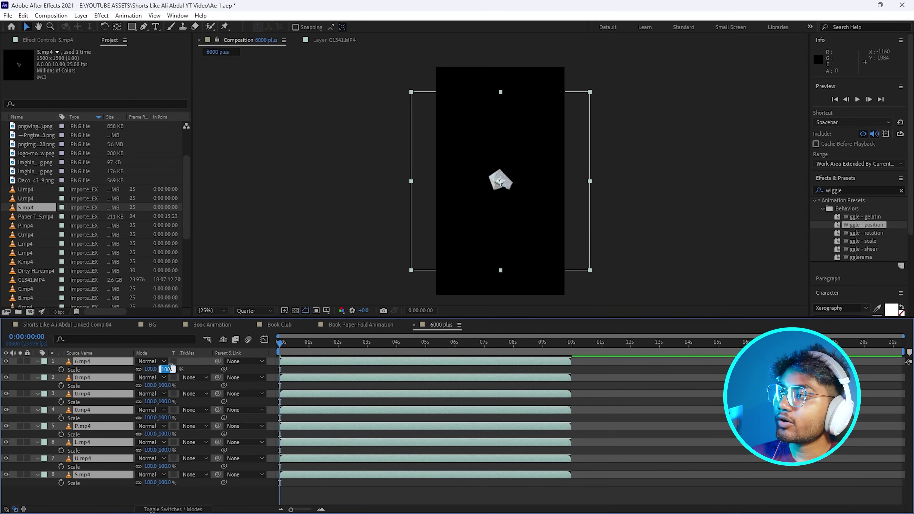
text(7)
key(Return)
Raise the 6.mp4 layer to a Y position of 580 and lay the characters out in a row spelling 6000 PLUS
drag(99, 498, 50, 364)
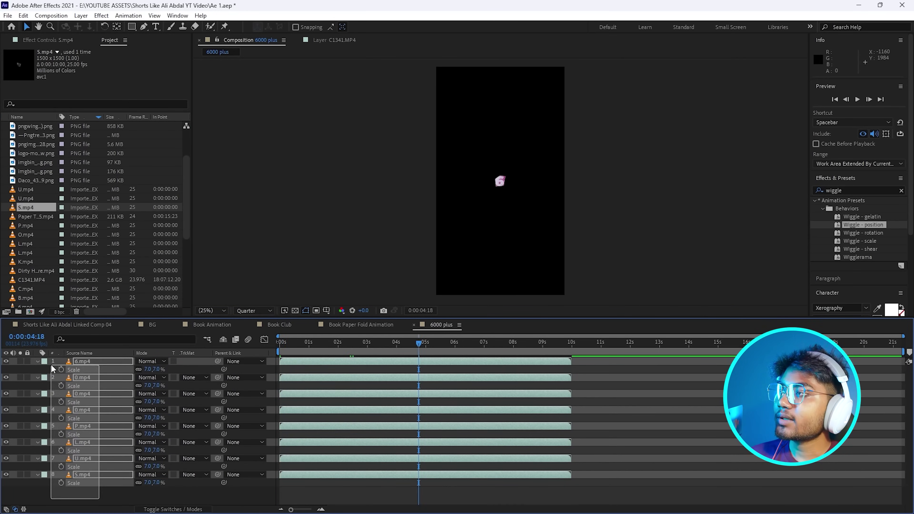
key(p)
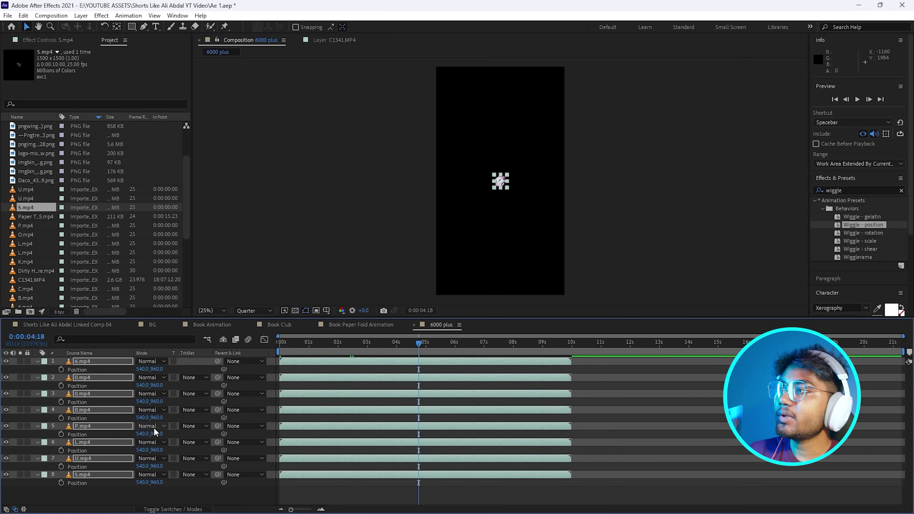
click(128, 495)
drag(155, 369, 85, 374)
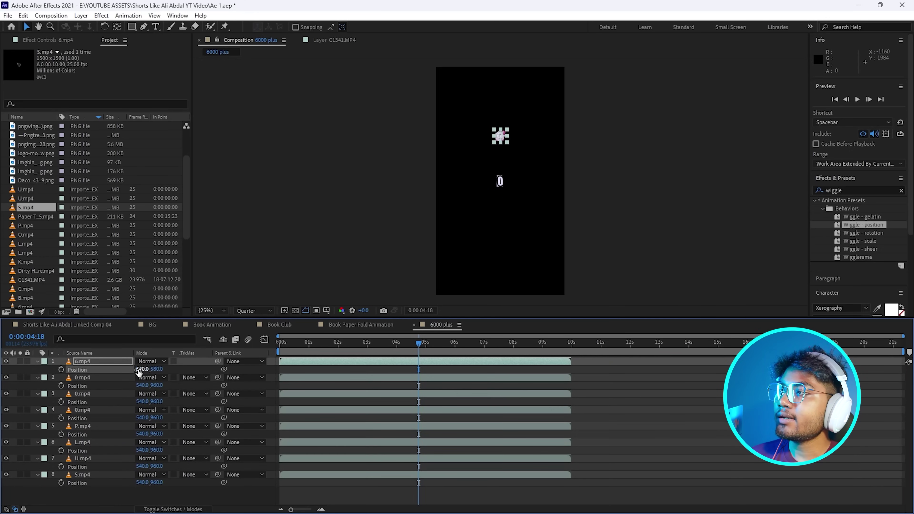
Add the 6000 plus composition above all layers in Shorts Like Ali Abdal Linked Comp 04, starting at about 0:00:07:23
click(63, 325)
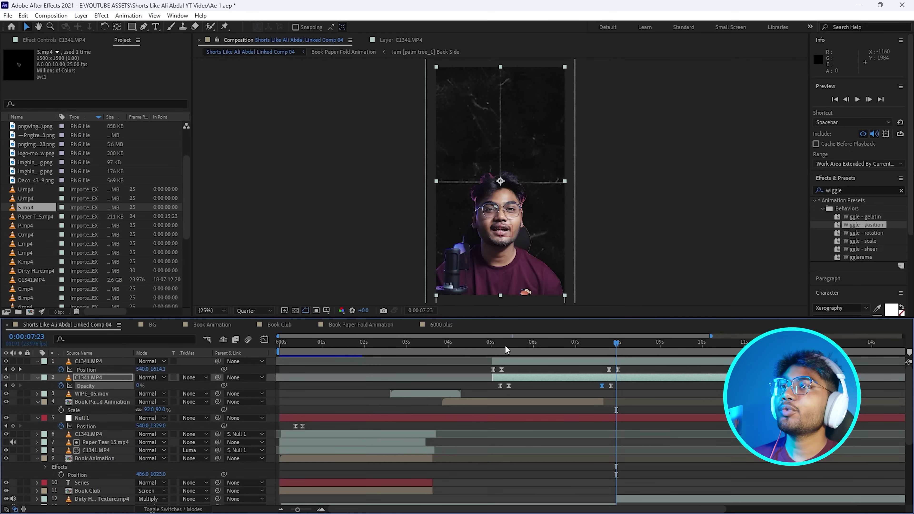
scroll(99, 216, down, 5)
click(43, 253)
drag(43, 253, 114, 350)
key(space)
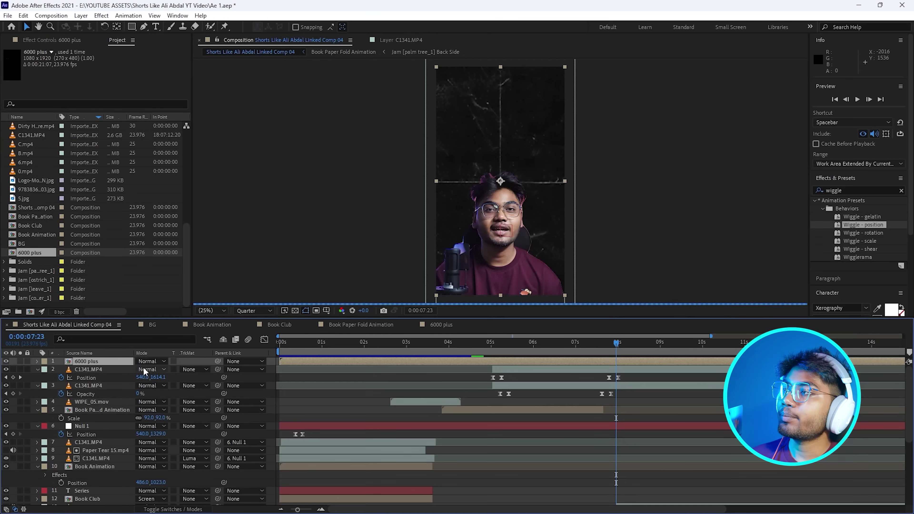
Set the 6000 plus layer's blending mode to Screen, move it to 617, 603 and enlarge it slightly
click(153, 363)
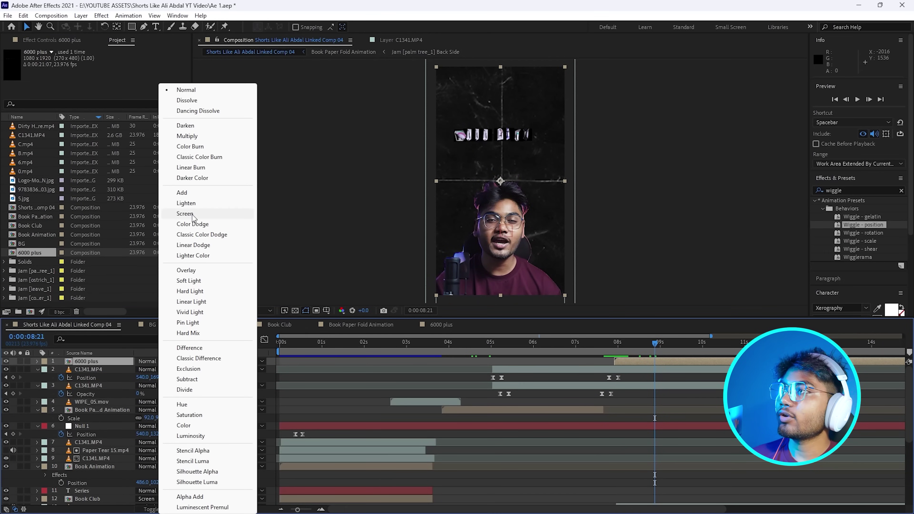
click(184, 214)
key(p)
drag(144, 368, 169, 367)
key(s)
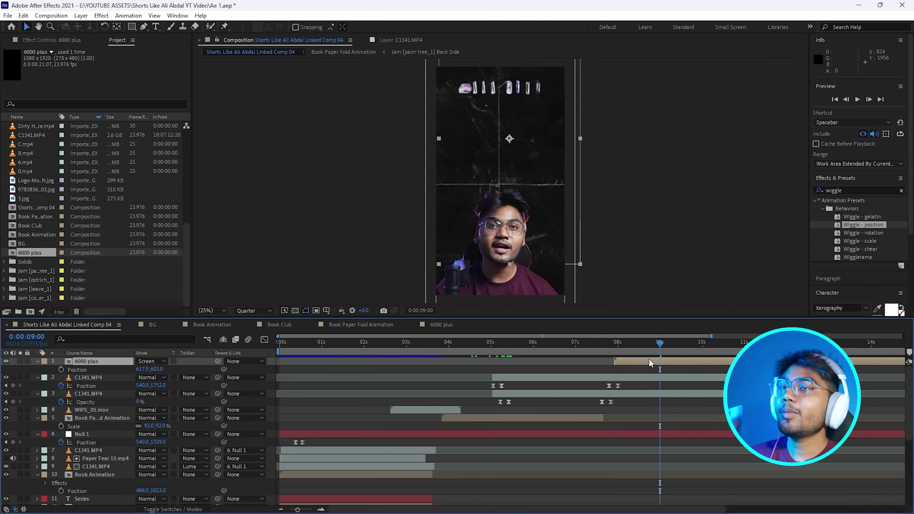
Time-remap the 6000 plus layer, pull its last keyframe earlier to speed it up, and realign its start with the cut-out's second transition
right_click(646, 361)
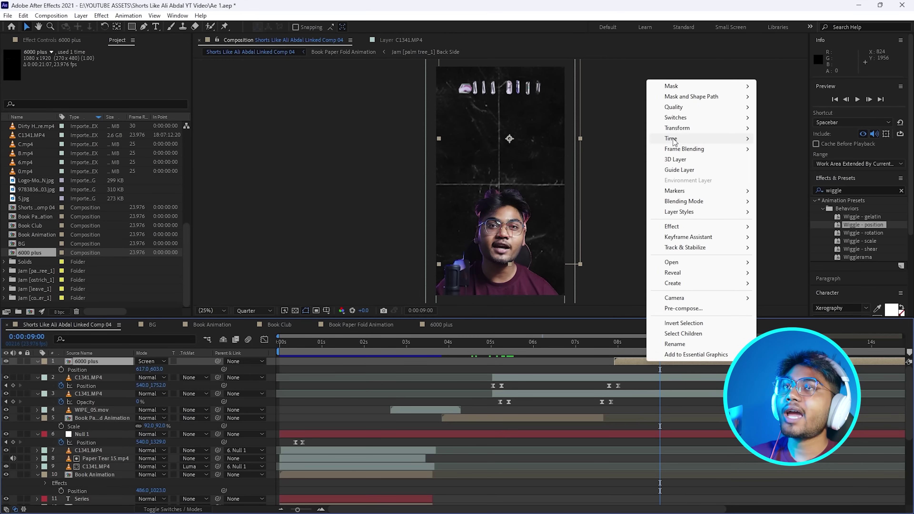
mouse_move(672, 138)
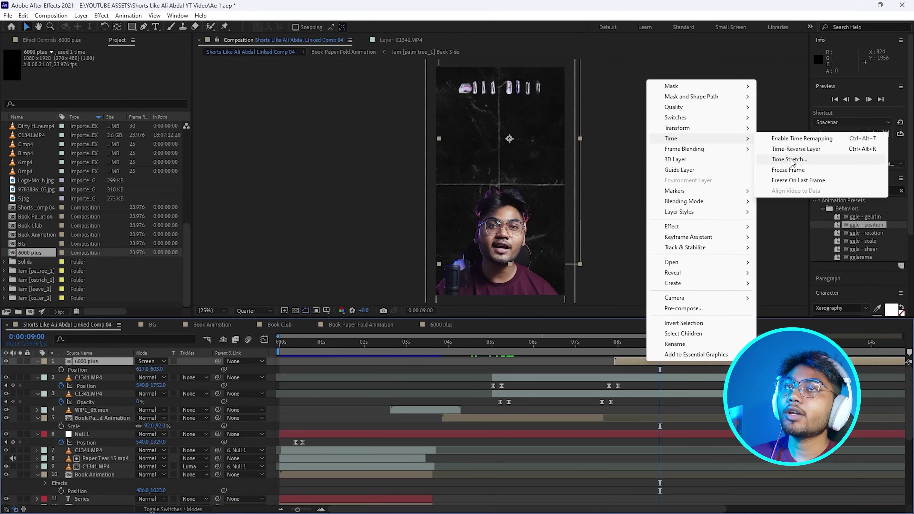
click(788, 180)
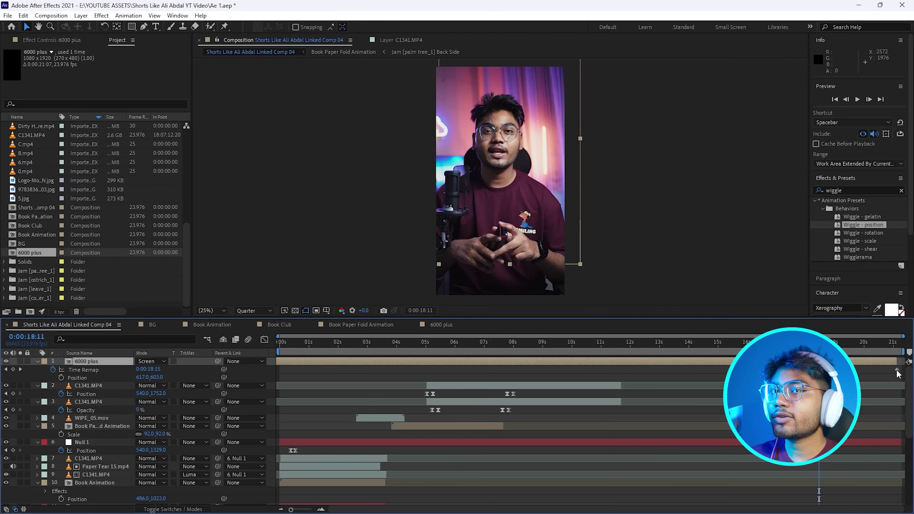
drag(896, 369, 629, 370)
drag(468, 366, 667, 371)
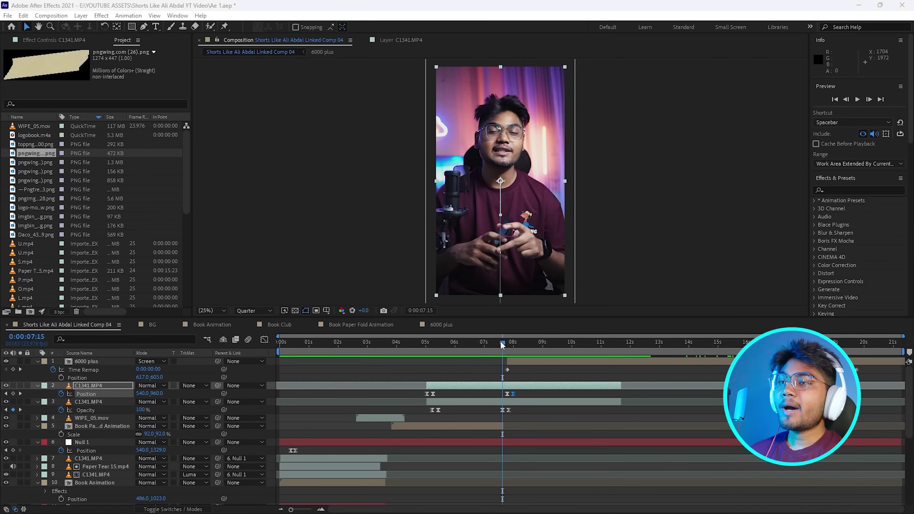
mouse_move(499, 341)
mouse_down()
mouse_move(409, 346)
mouse_move(428, 355)
mouse_move(546, 349)
mouse_move(505, 342)
mouse_move(524, 346)
mouse_move(506, 346)
mouse_move(512, 352)
mouse_up()
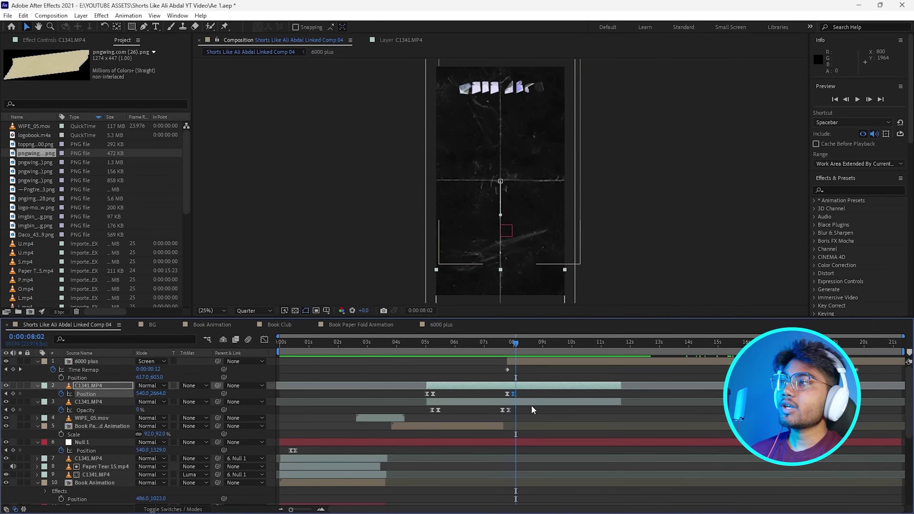
Import the 9783836545303.IN03 image from the Png's folder and create a composition named book slide
click(466, 501)
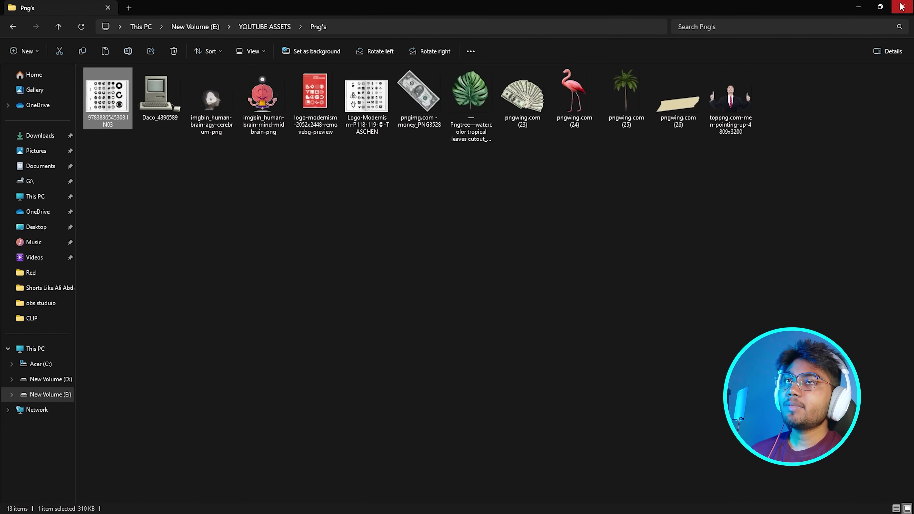
click(876, 7)
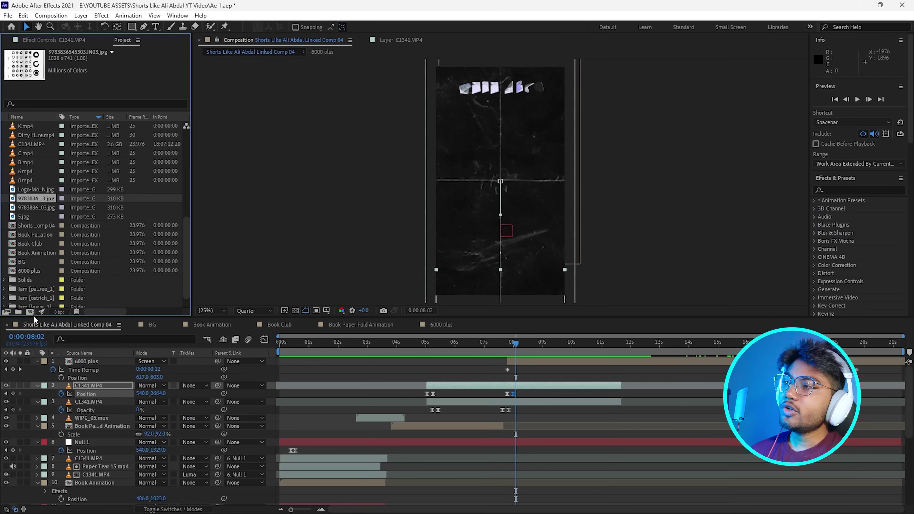
click(30, 312)
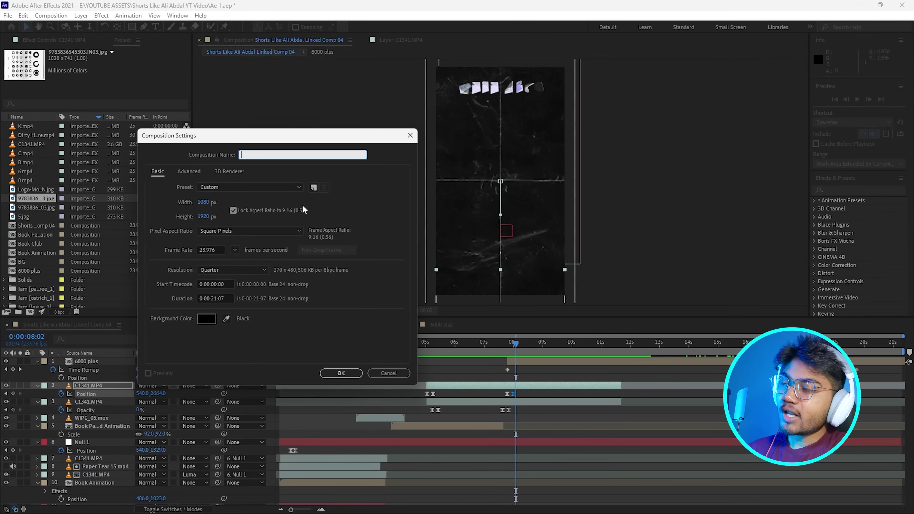
text(book slide)
key(Return)
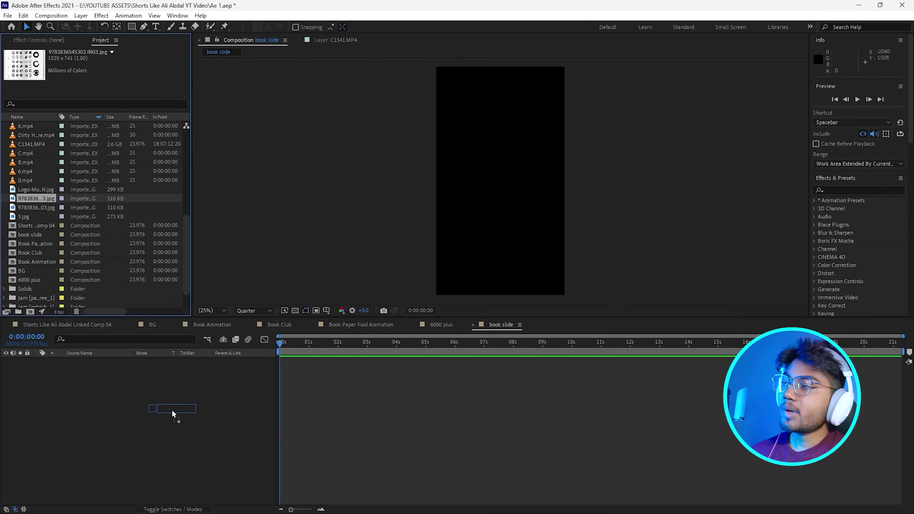
Add the 9783836545303.IN03.jpg open-book image to the book slide composition and scale it to 69%
key(ctrl+slash)
key(s)
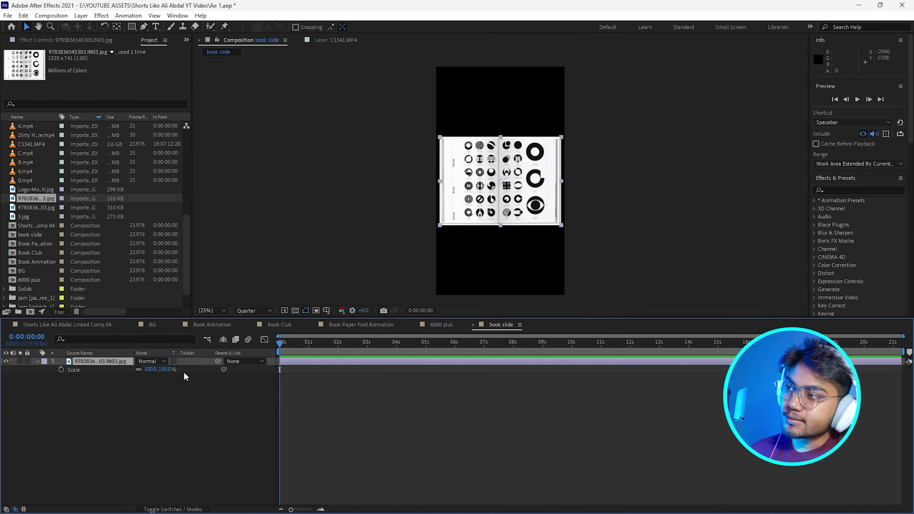
drag(166, 367, 113, 370)
Apply the 3D Paper Jam accordion fold with 10 segments to the open-book image, folding towards its left edge
click(177, 16)
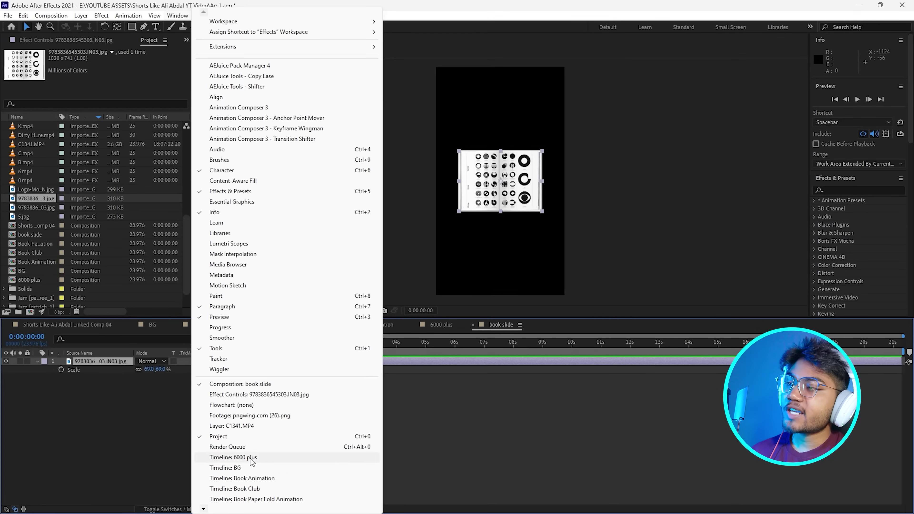
scroll(237, 489, down, 3)
click(231, 429)
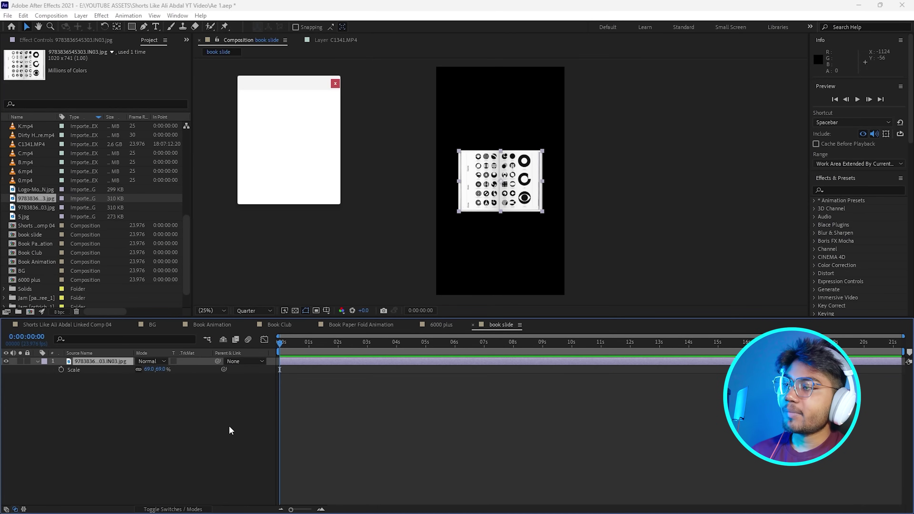
click(267, 188)
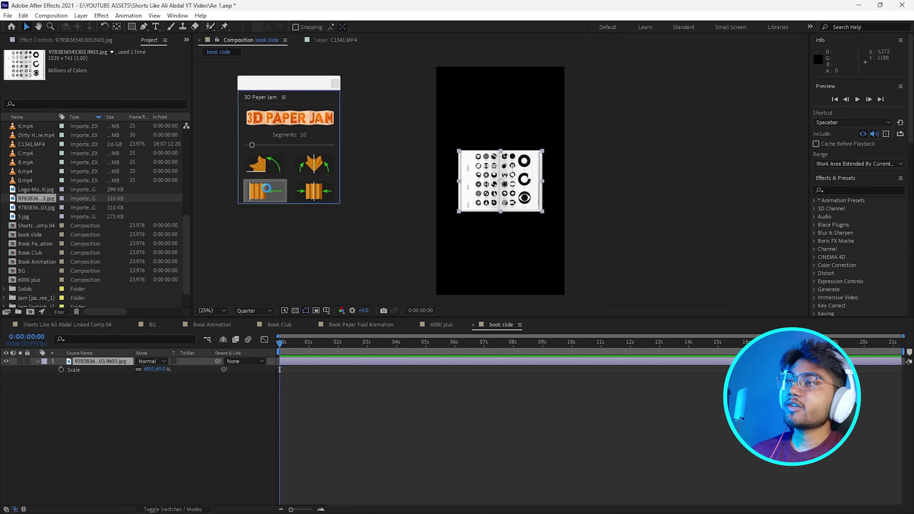
Keyframe the 3D Paper Jam control's Complete value from 100% at 0:00:00:00 to 0% at 0:00:00:20
click(20, 68)
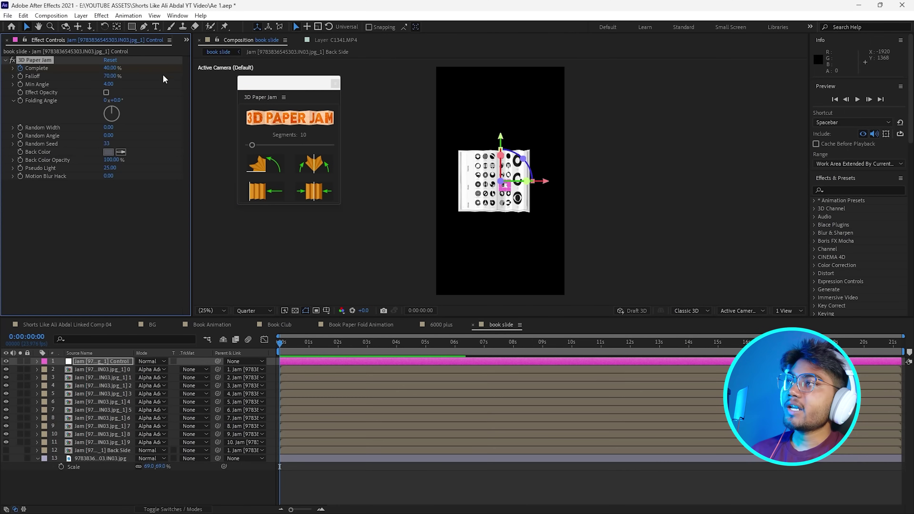
text(100)
key(Return)
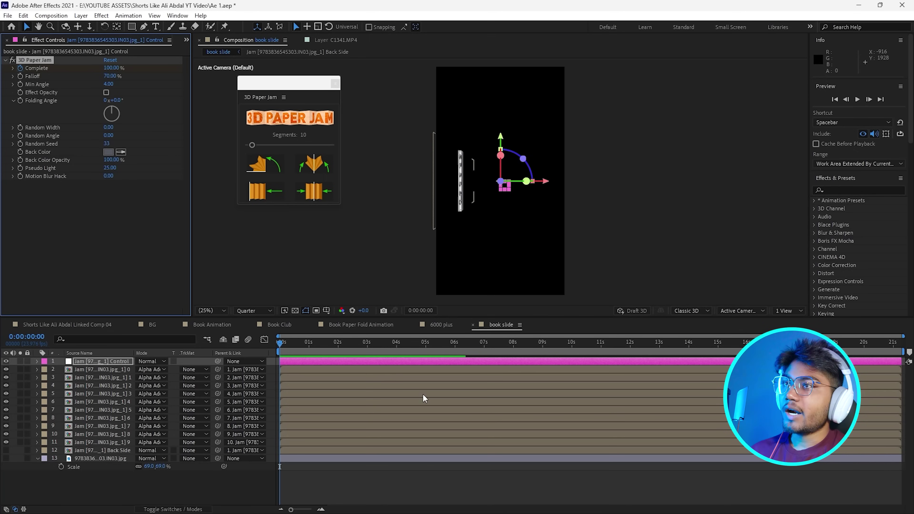
click(305, 356)
click(111, 68)
text(0)
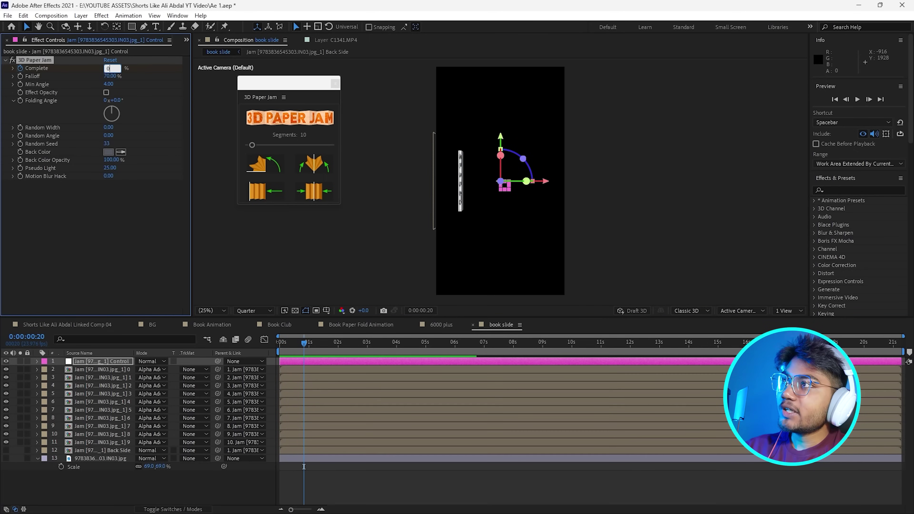
key(Return)
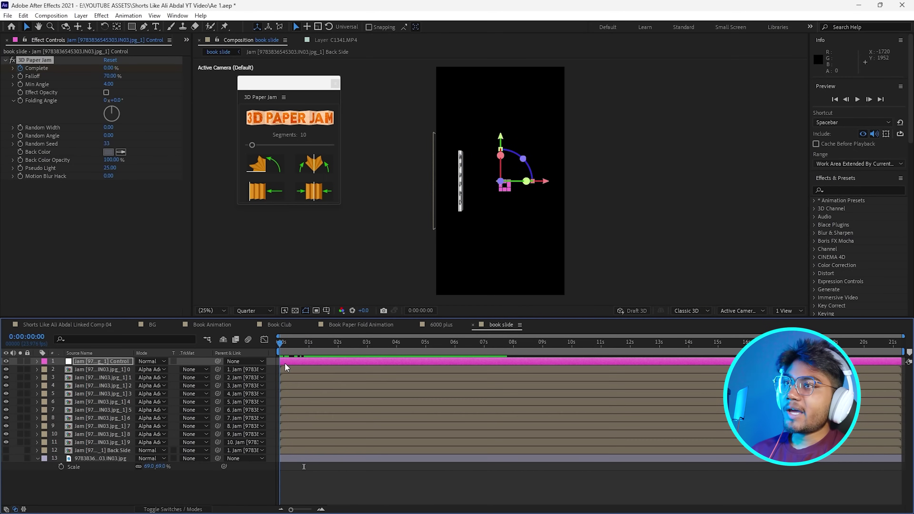
Add the book slide composition as the top layer of Shorts Like Ali Abdal Linked Comp 04, starting at about 0:00:07:21, and preview it
key(Home)
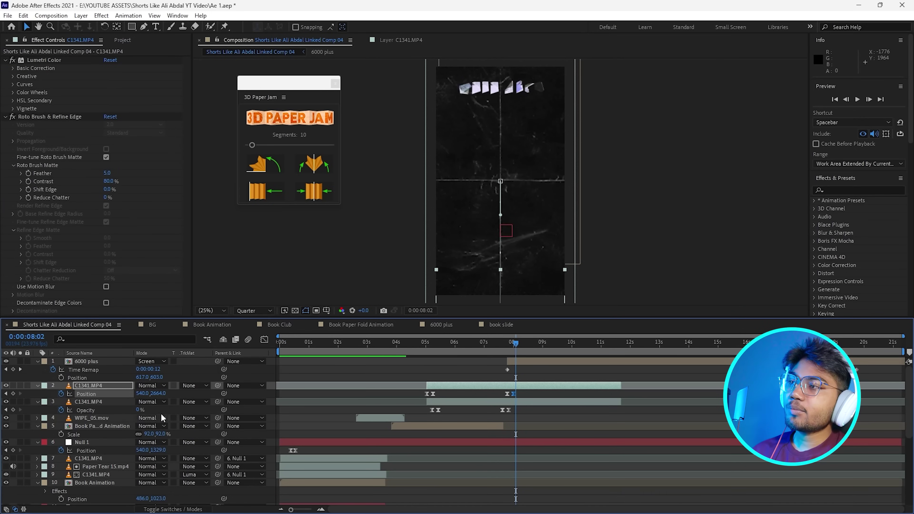
click(123, 40)
scroll(45, 255, down, 2)
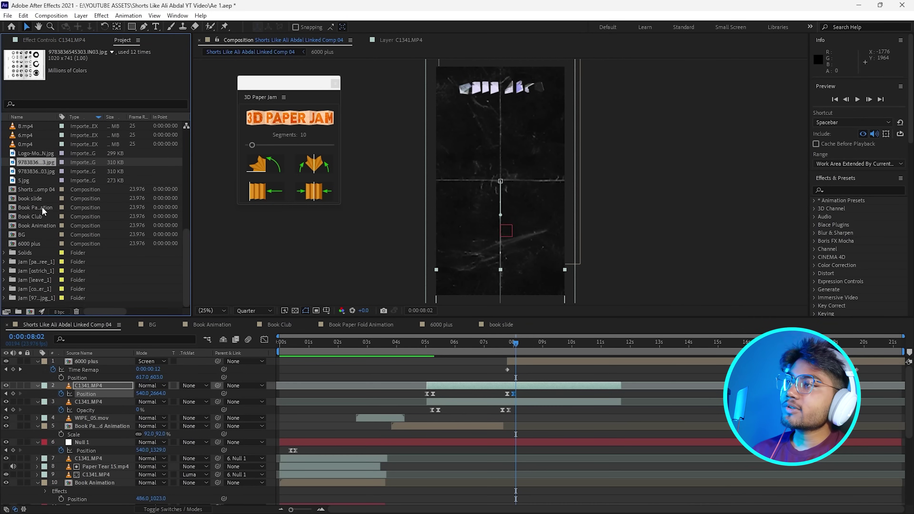
drag(30, 198, 591, 367)
key(i)
drag(526, 361, 529, 361)
click(501, 345)
key(space)
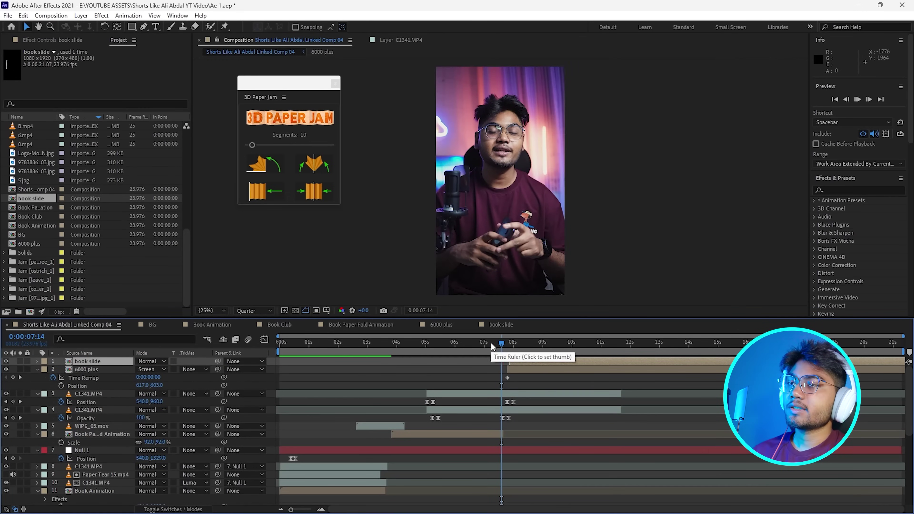
key(space)
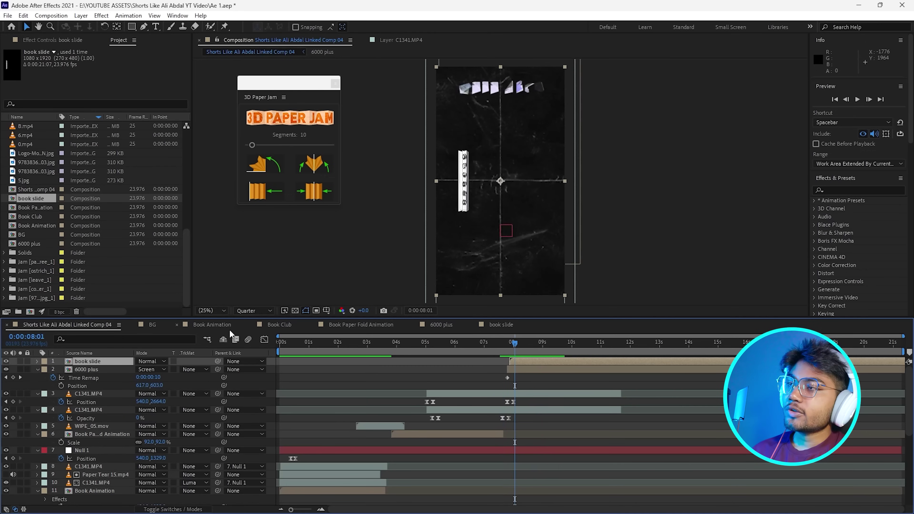
Speed up the book slide's unfolding by moving the final Complete keyframe to about 0:00:00:12, and preview it in the main composition
click(507, 326)
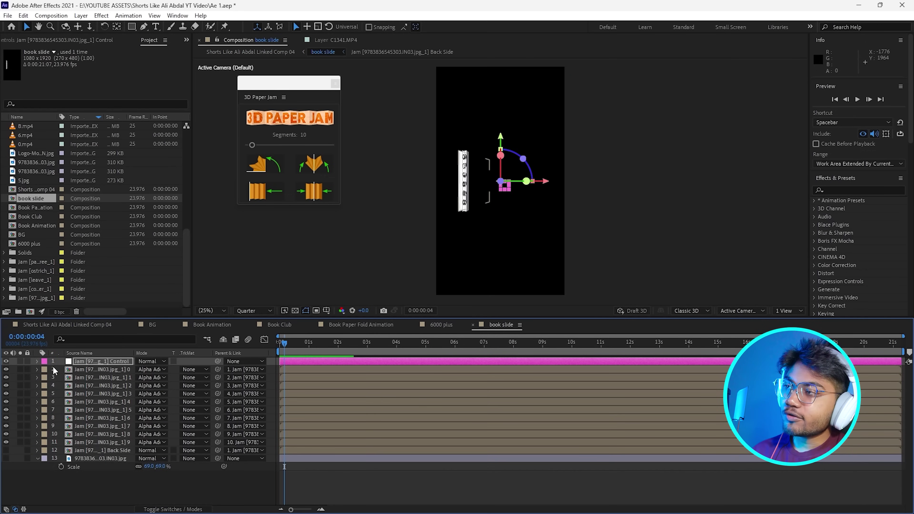
click(37, 363)
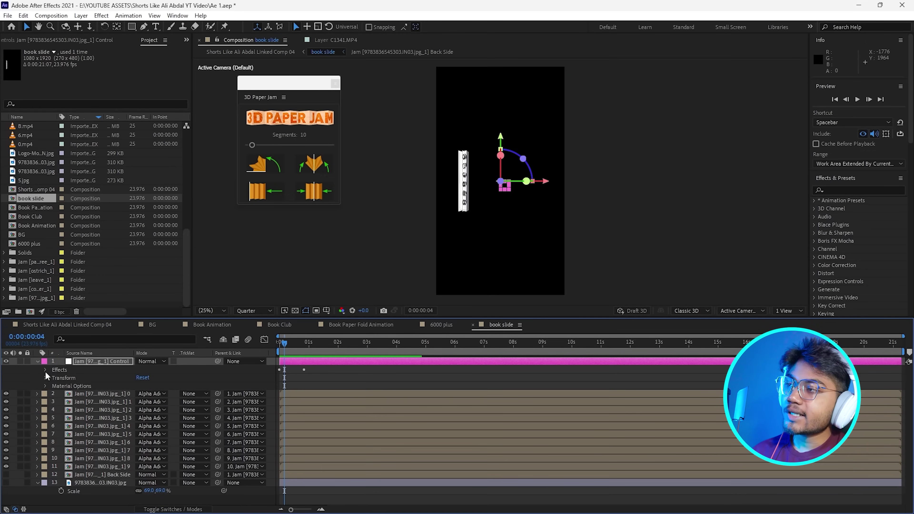
click(44, 370)
click(52, 378)
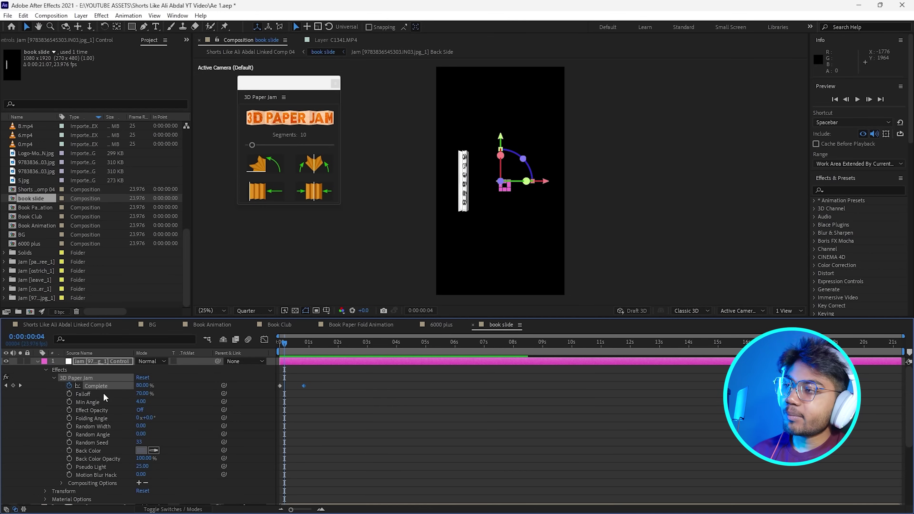
drag(299, 386, 293, 386)
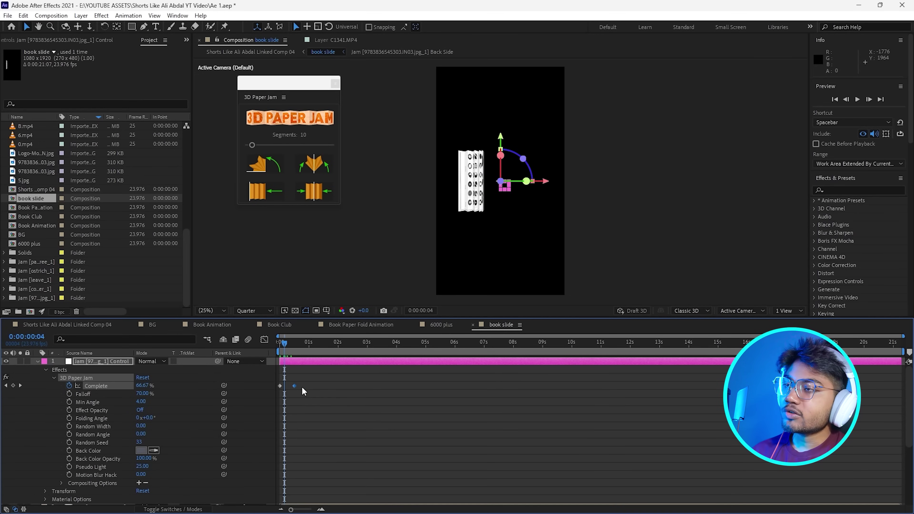
click(61, 324)
click(501, 343)
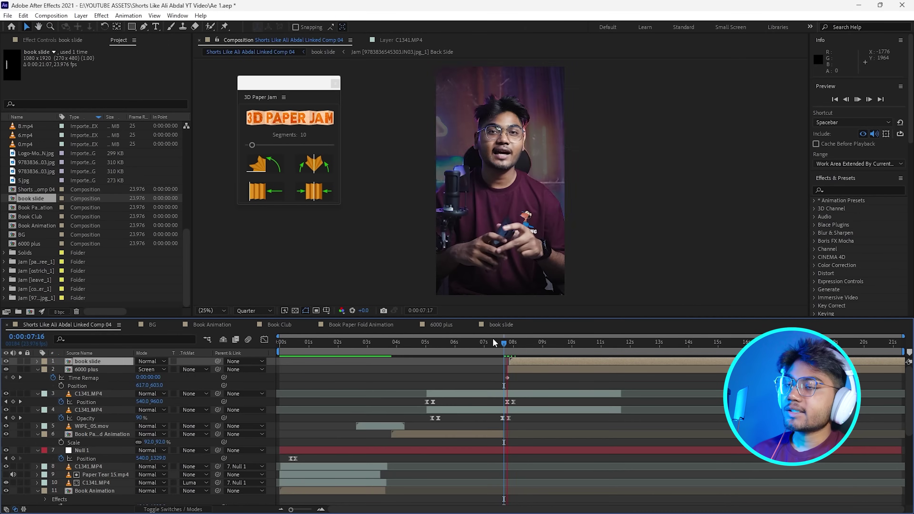
drag(522, 344, 512, 344)
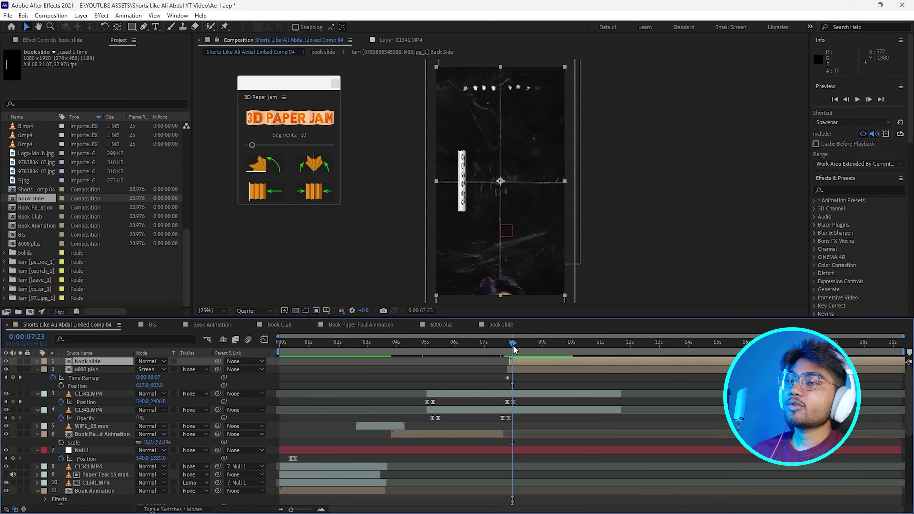
Import the toppng.com men-pointing-up image from the Png's folder and place it below the book slide layer, starting at about 0:00:07:21
click(473, 508)
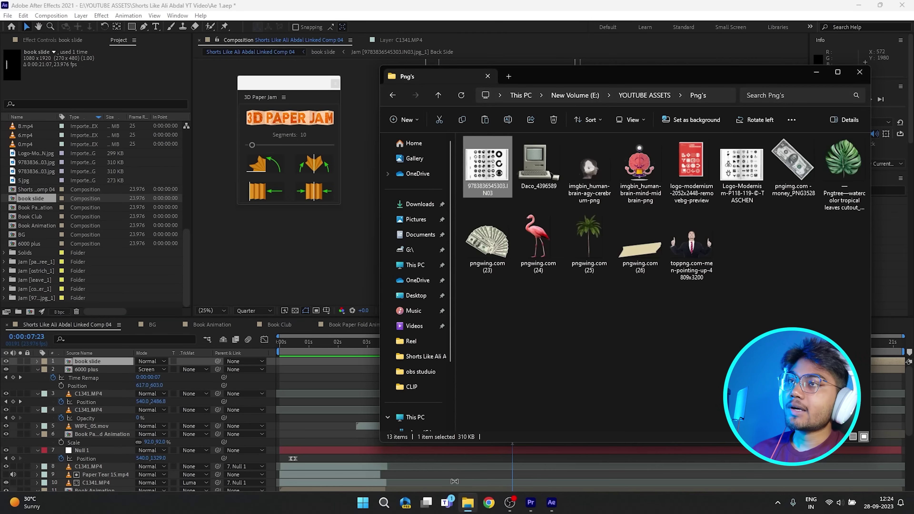
click(686, 257)
drag(700, 251, 27, 140)
drag(139, 278, 90, 362)
key(alt+[)
drag(513, 370, 510, 377)
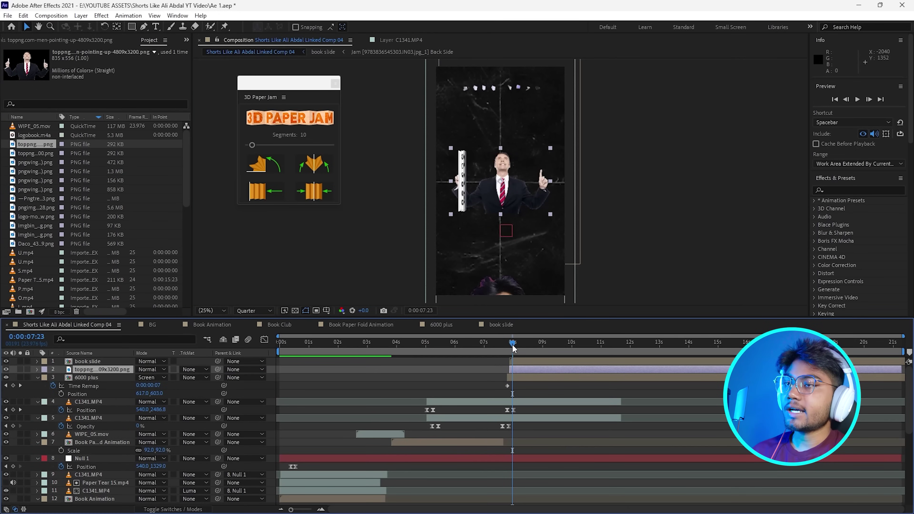
Keyframe the pointing man's Position from 540, 2166 at 0:00:07:22 to 540, 1664 at 0:00:08:05 so he rises into frame
key(p)
drag(160, 376, 676, 397)
key(Page_Up)
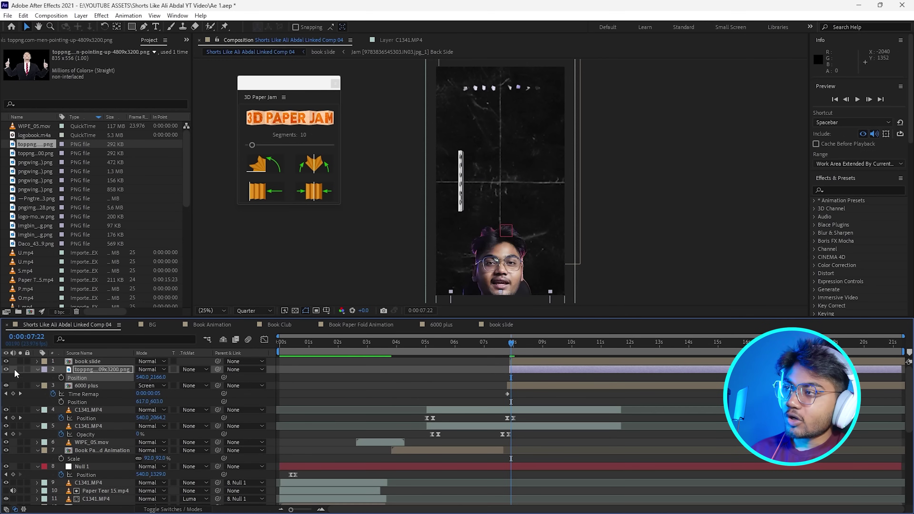
click(59, 375)
click(515, 344)
drag(516, 345, 519, 348)
drag(160, 377, 74, 378)
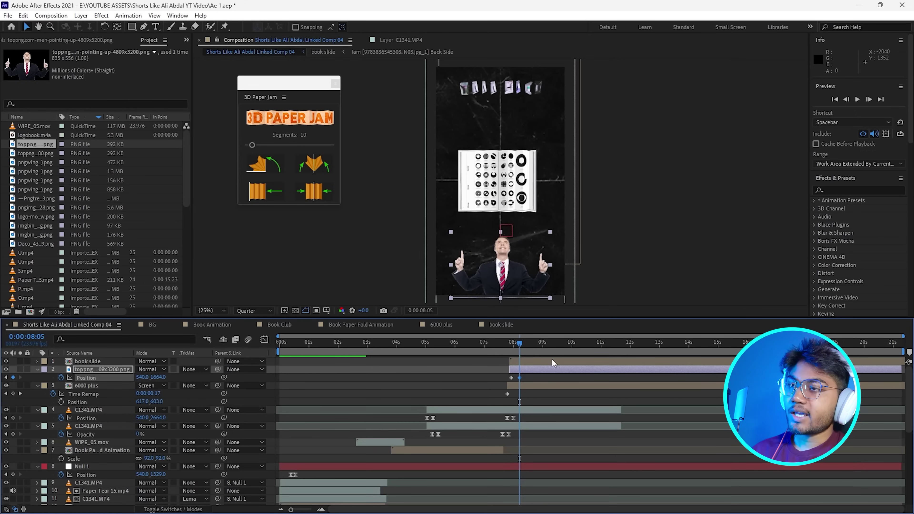
Apply Easy Ease to both Position keyframes of the pointing man and preview the movement
shift+click(511, 377)
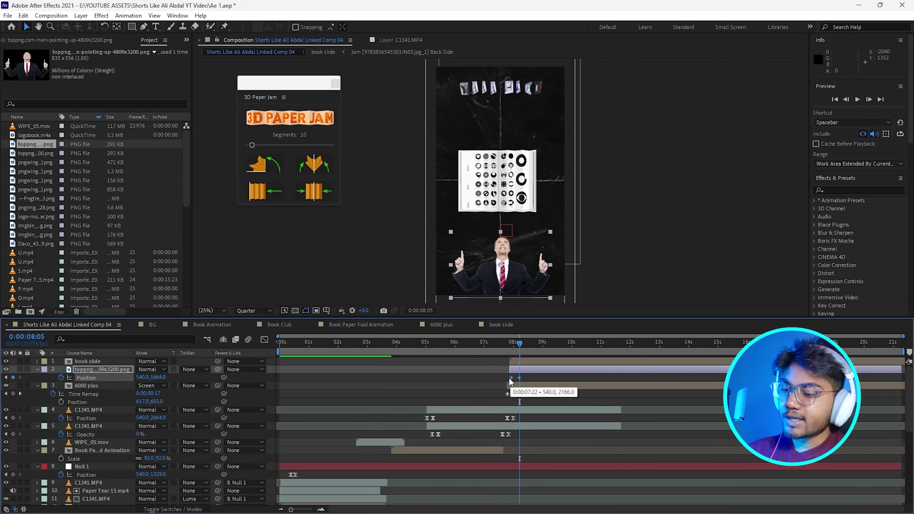
key(F9)
drag(509, 341, 496, 347)
key(space)
key(space)
key(space)
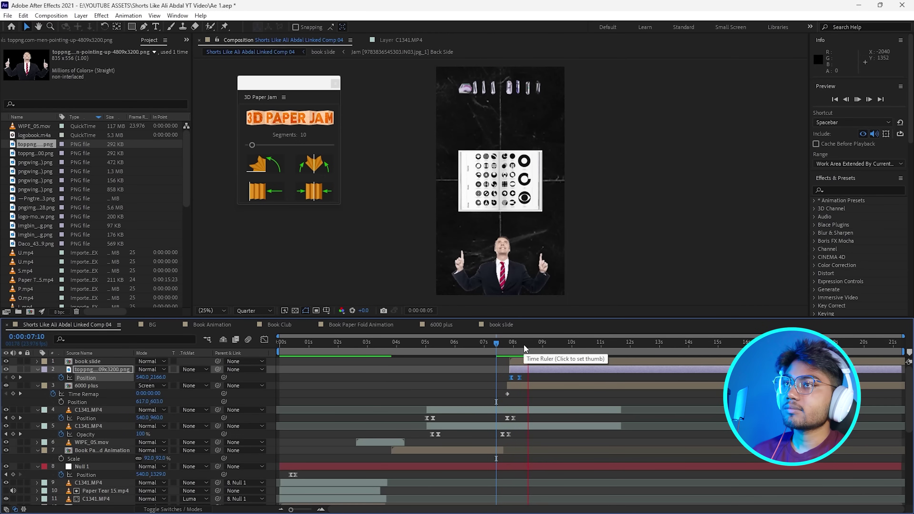
Shorten the pointing man's rise by moving the second Position keyframe to about 0:00:08:02, and preview the scene
drag(520, 378, 516, 378)
key(space)
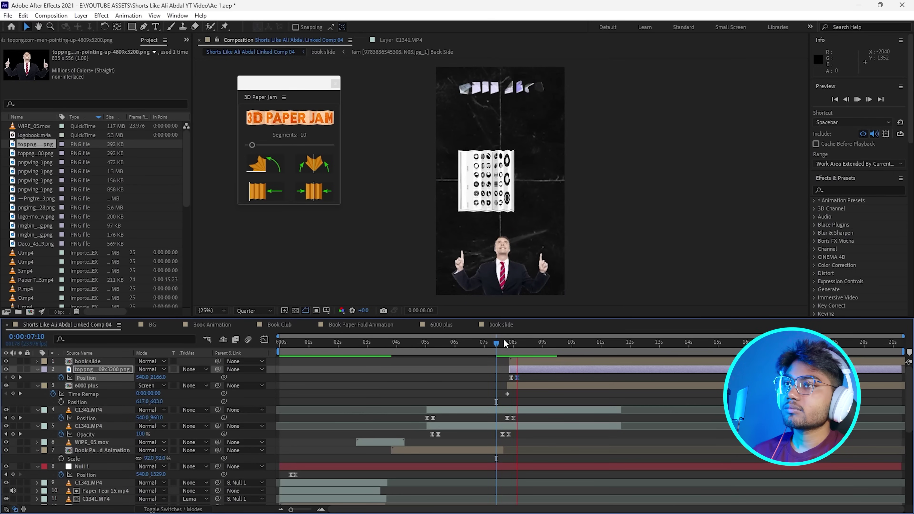
click(496, 344)
click(496, 345)
key(space)
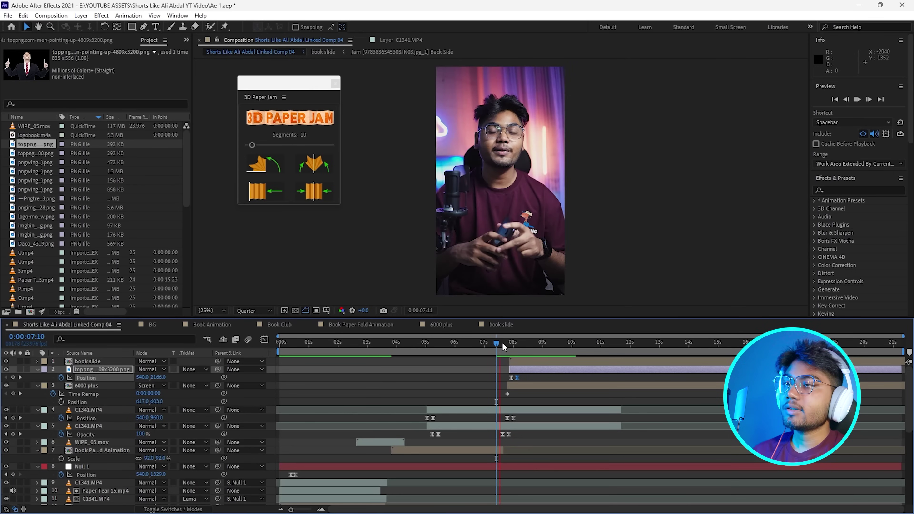
click(510, 345)
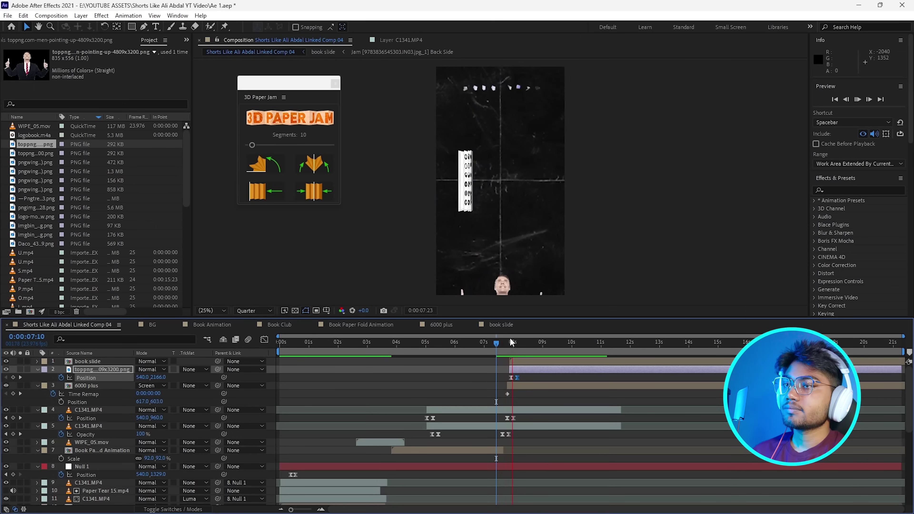
click(510, 344)
key(space)
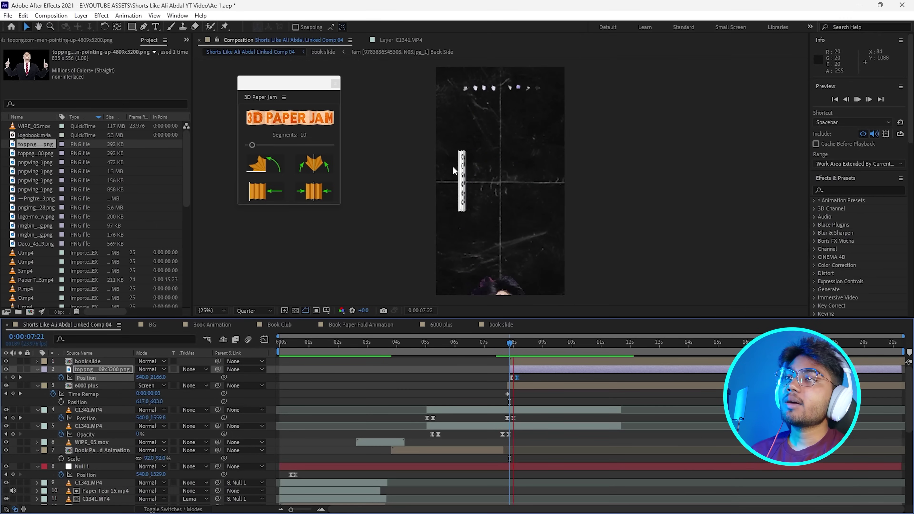
key(space)
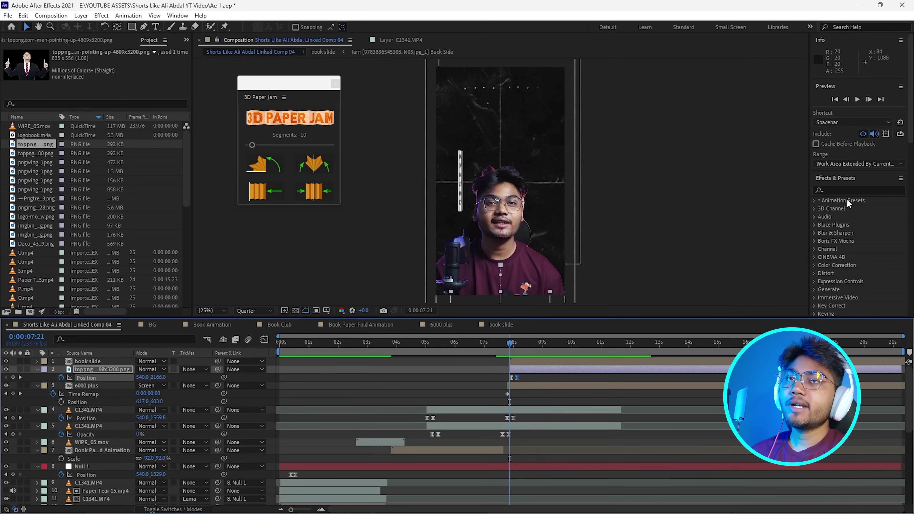
Find the Wiggle - position preset and apply it to the book slide layer
click(836, 190)
text(w)
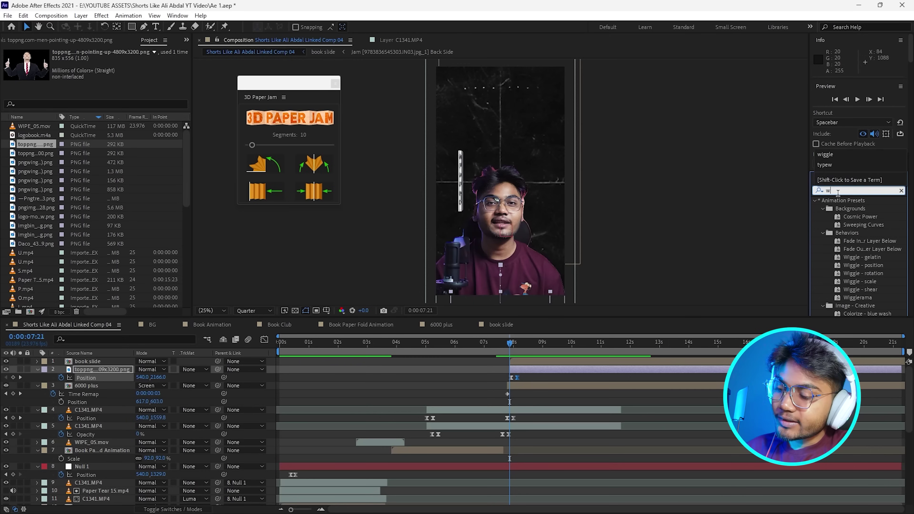
text(ig)
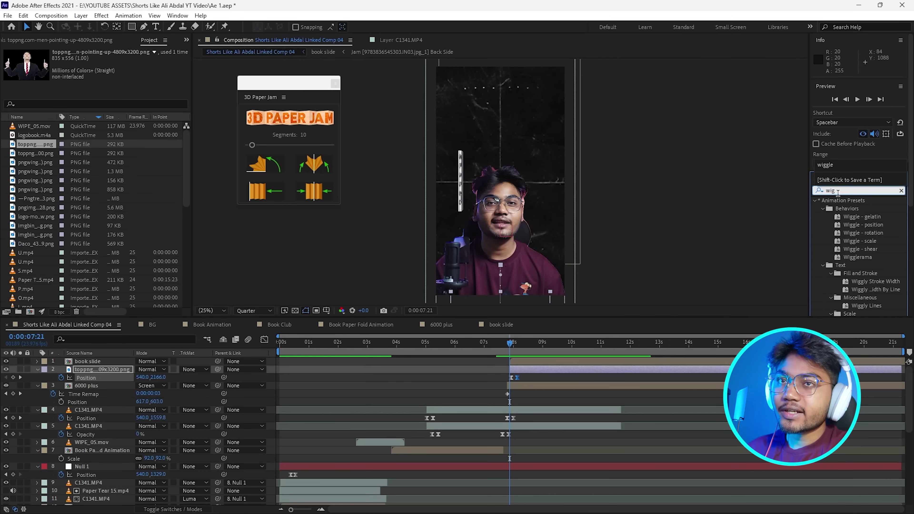
click(858, 223)
drag(859, 225, 545, 360)
key(space)
Set the book slide's Wiggle Amount to 10 pixels and preview the scene
click(108, 76)
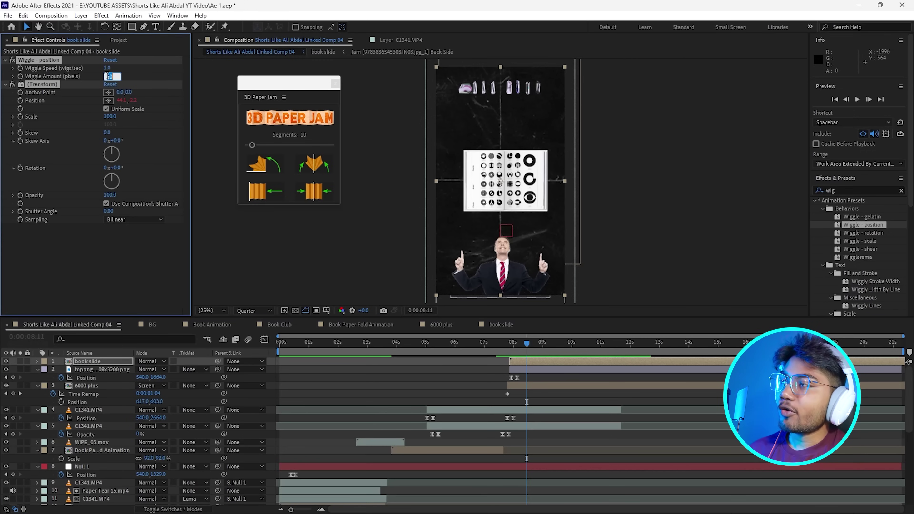
text(10)
key(Return)
click(505, 345)
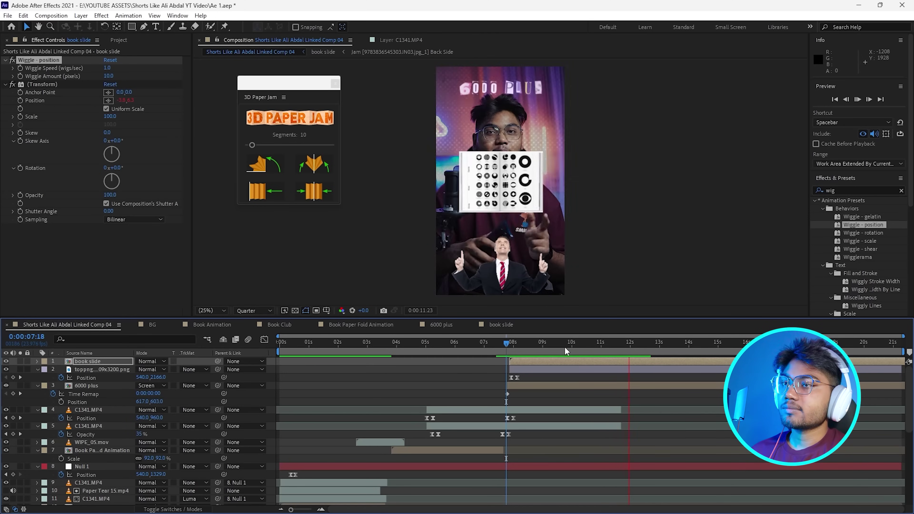
key(space)
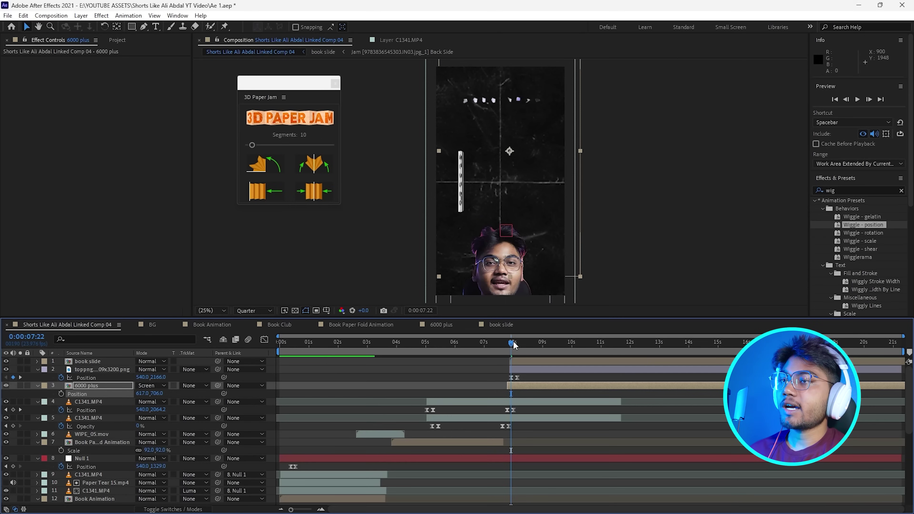
Import the pngwing.com (26) tape image from the Png's folder and add it as the main composition's top layer
drag(513, 345, 562, 344)
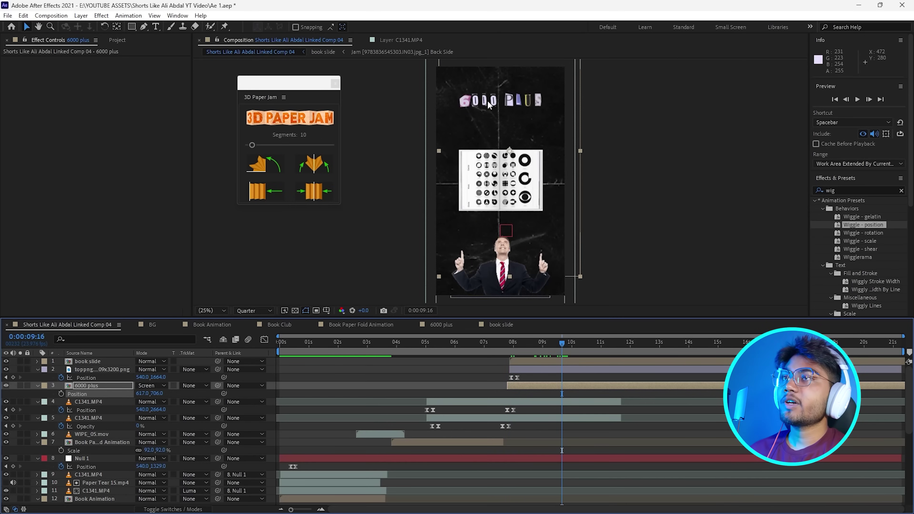
key(space)
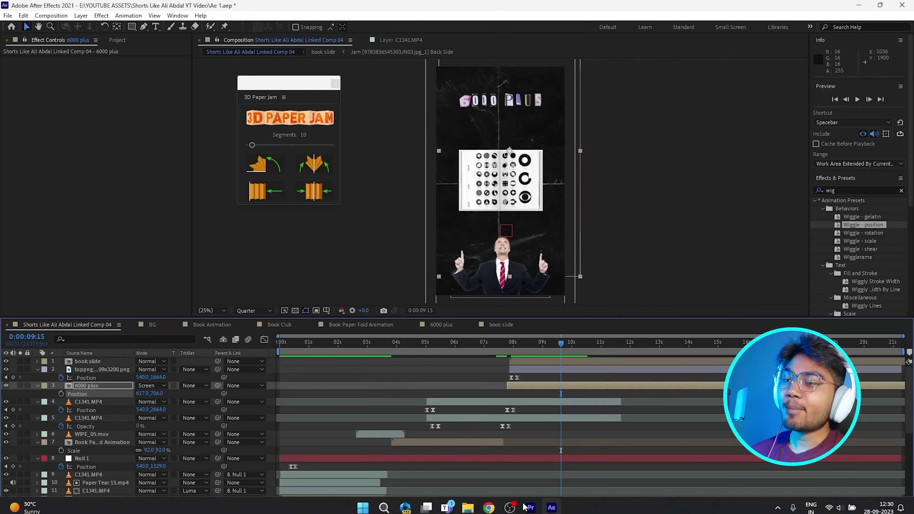
click(468, 502)
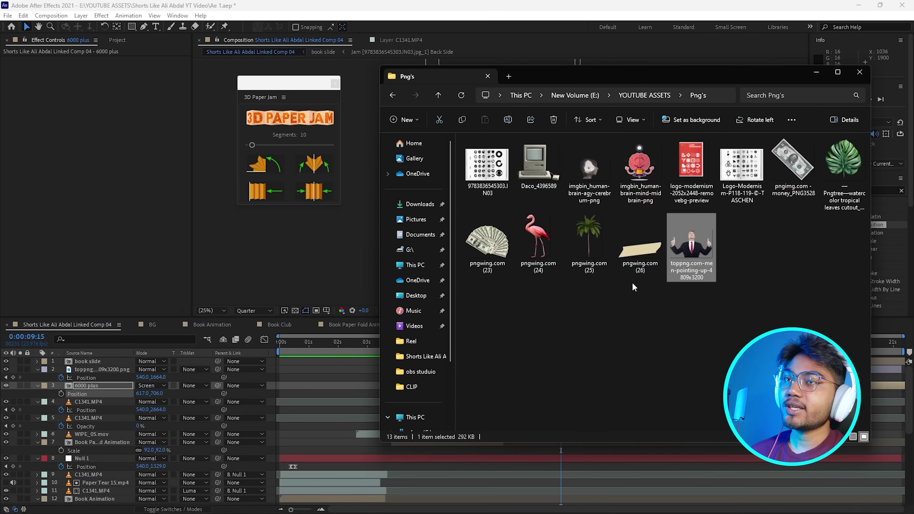
key(Left)
click(117, 40)
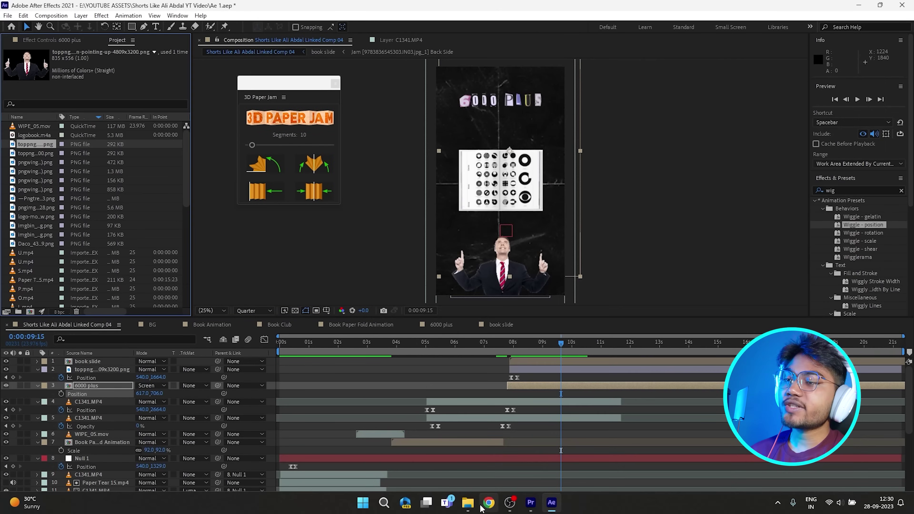
click(467, 504)
drag(627, 250, 93, 361)
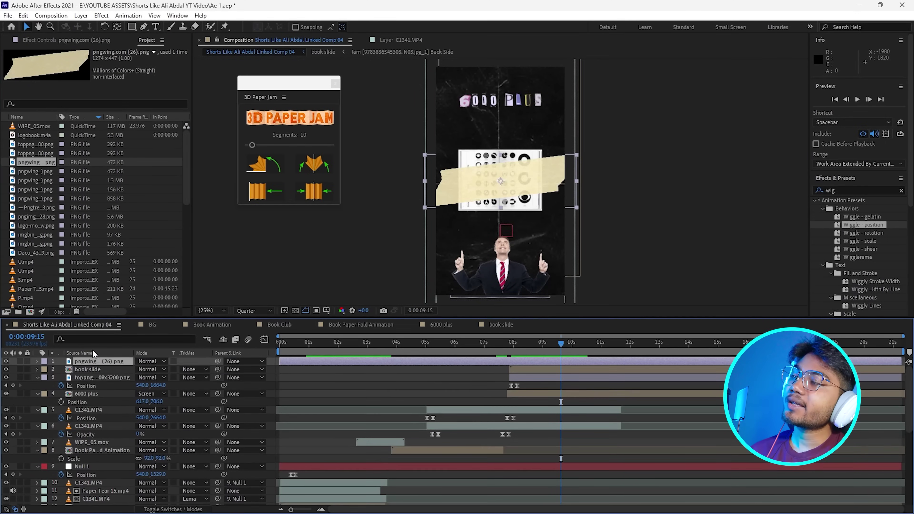
Make the tape layer start at 0:00:08:18 and scale it to 64%
drag(282, 362, 522, 365)
drag(534, 343, 455, 346)
drag(521, 358, 545, 359)
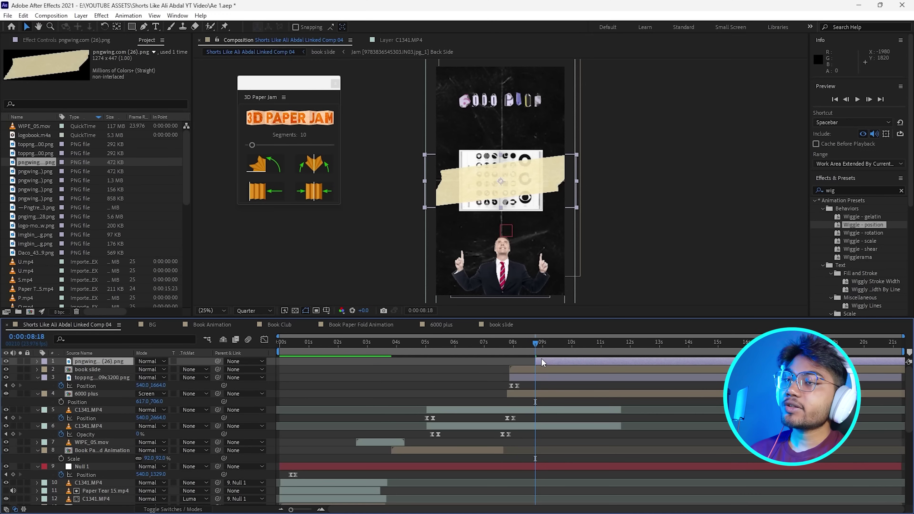
key(s)
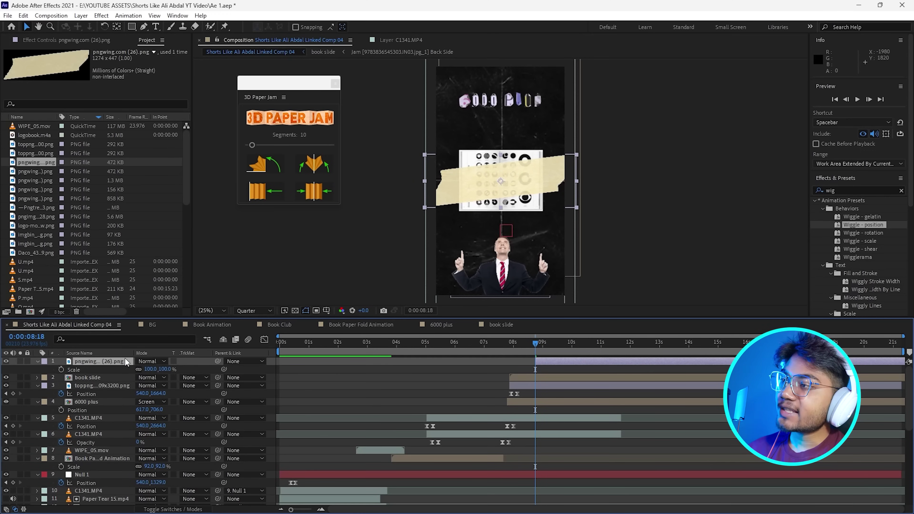
drag(163, 369, 144, 369)
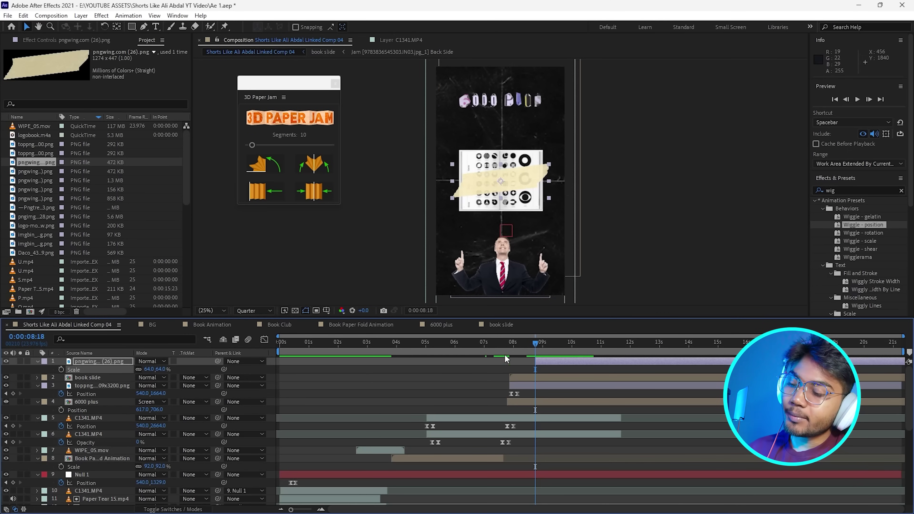
Add a text layer reading LOGO over the tape on the book slide
key(ctrl+t)
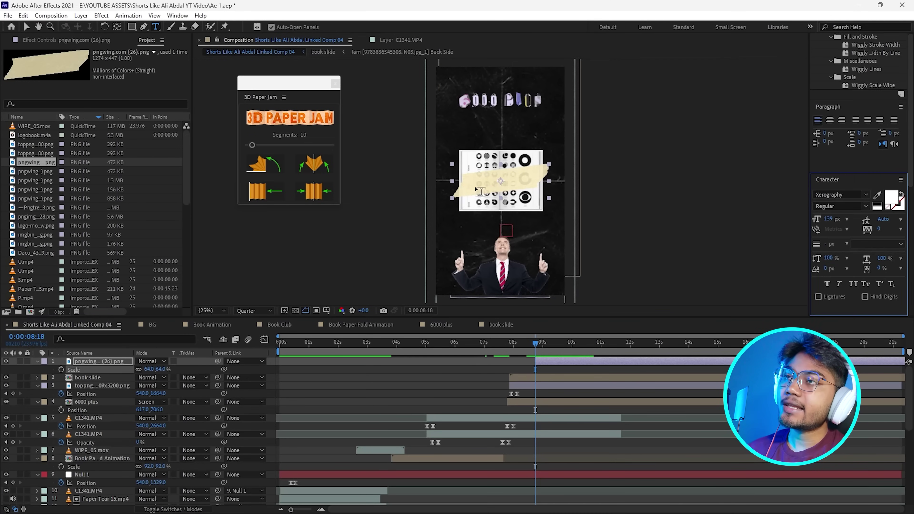
click(482, 183)
text(LOGO)
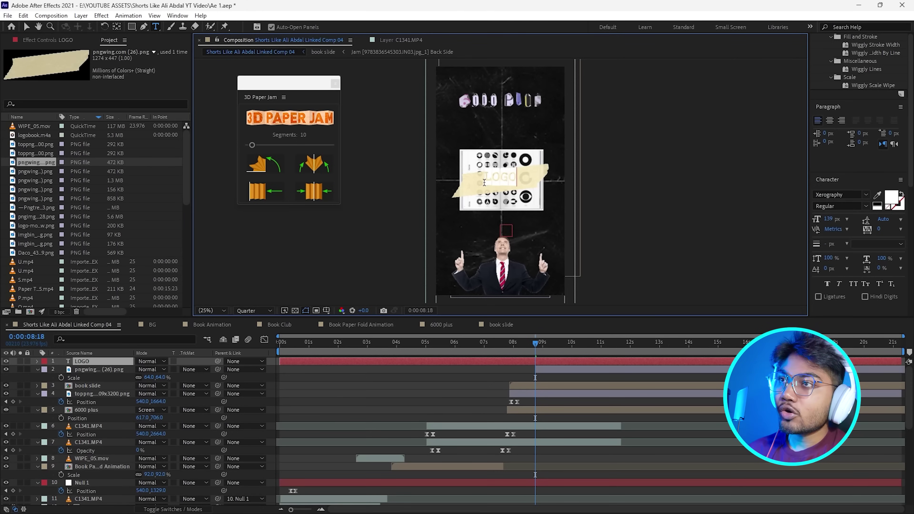
Style the LOGO text in the Mom´sTypewriter font, coloured black, at 98 px
key(ctrl+a)
click(858, 192)
text(MOMS)
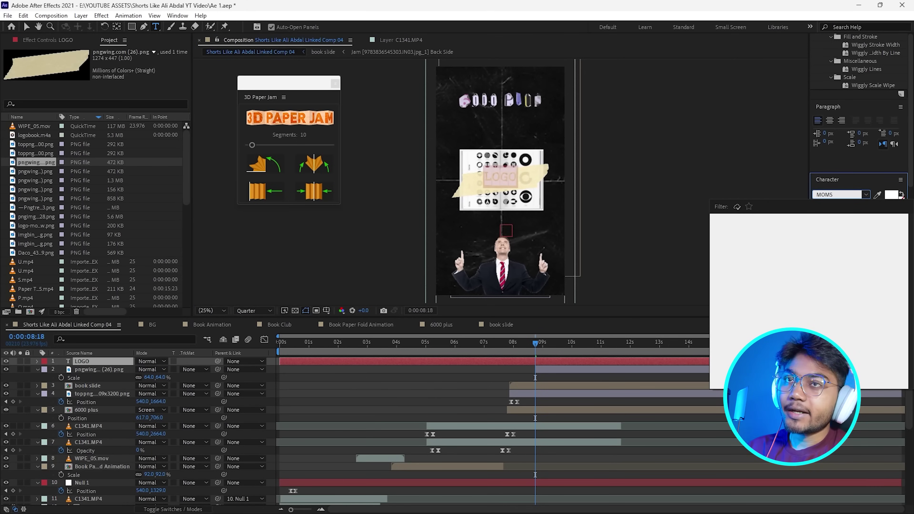
key(Return)
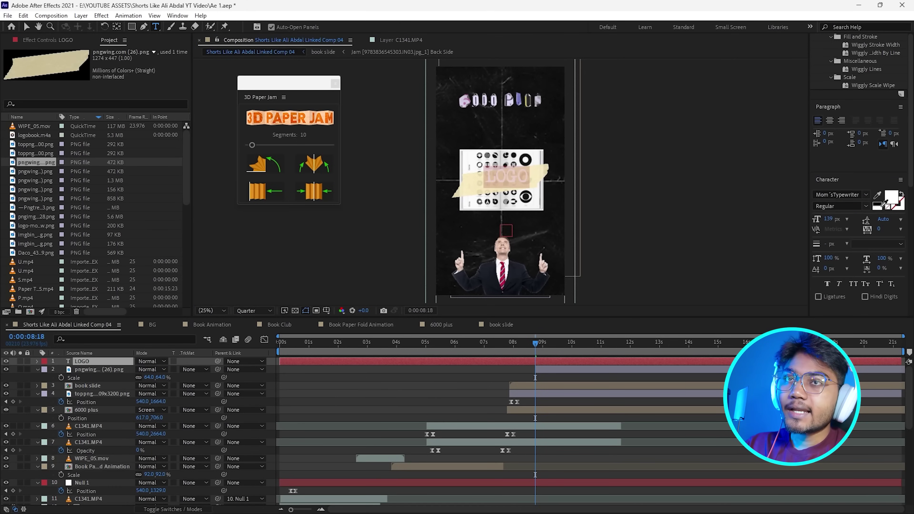
click(877, 205)
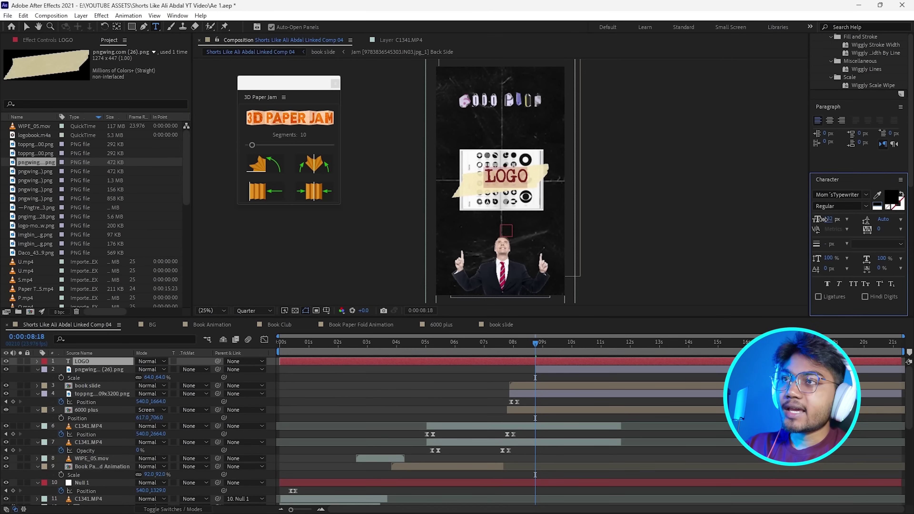
drag(816, 219, 805, 220)
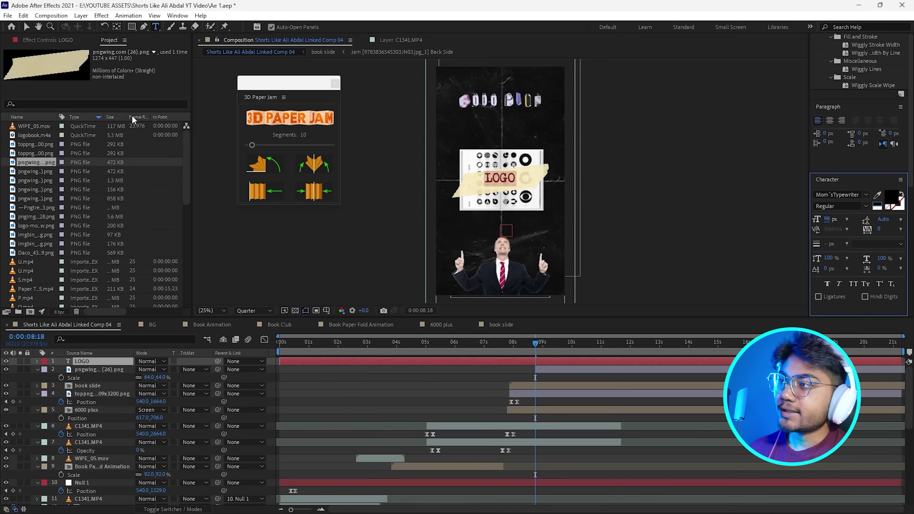
Rotate the LOGO text to match the tape's slant and position it at about 408, 1013 on the tape
click(104, 361)
key(v)
key(r)
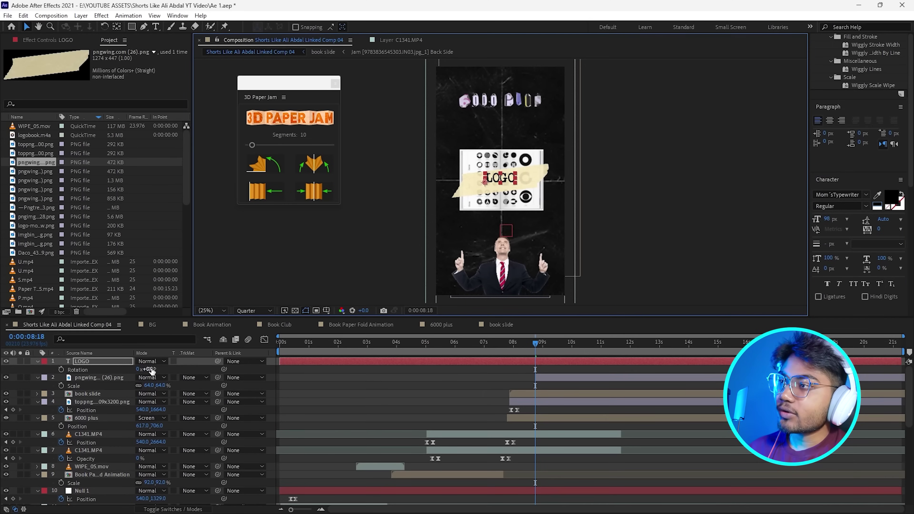
drag(150, 368, 180, 369)
key(p)
click(778, 256)
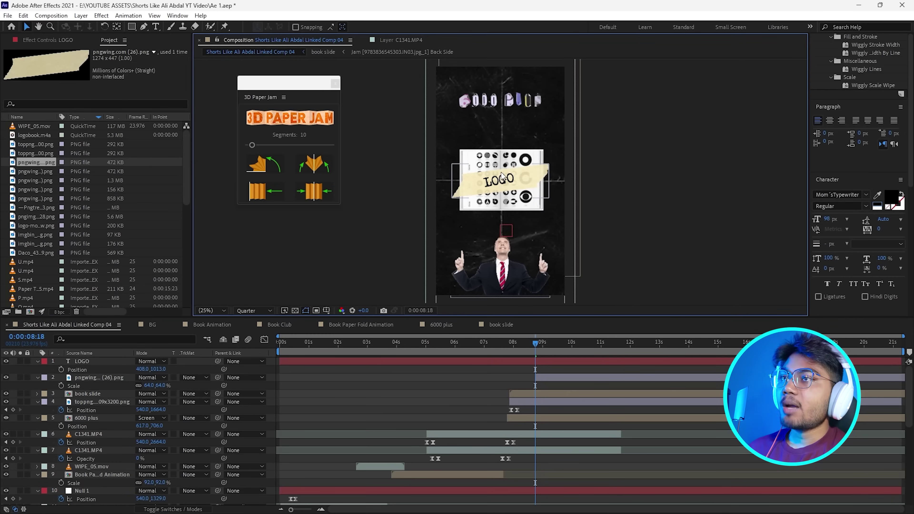
click(633, 196)
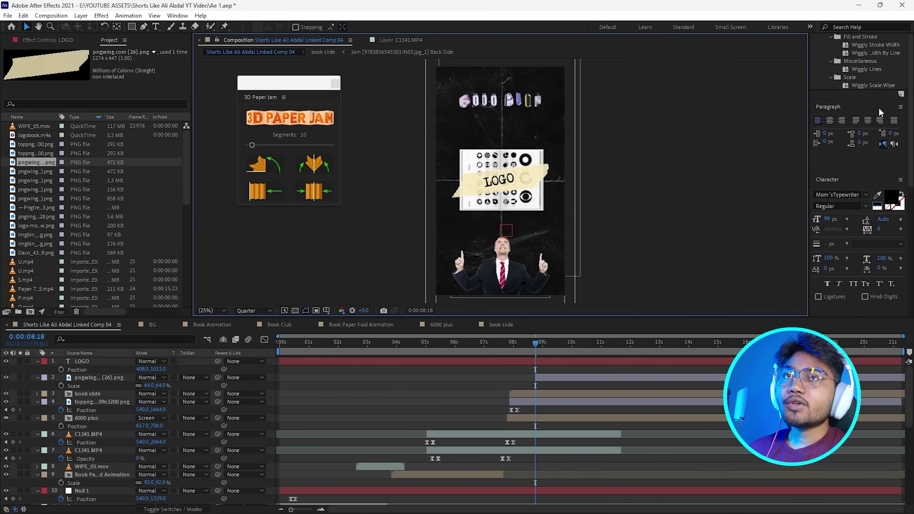
Find the CC Page Turn effect and apply it to the tape layer
scroll(879, 120, up, 6)
click(843, 189)
text(wig)
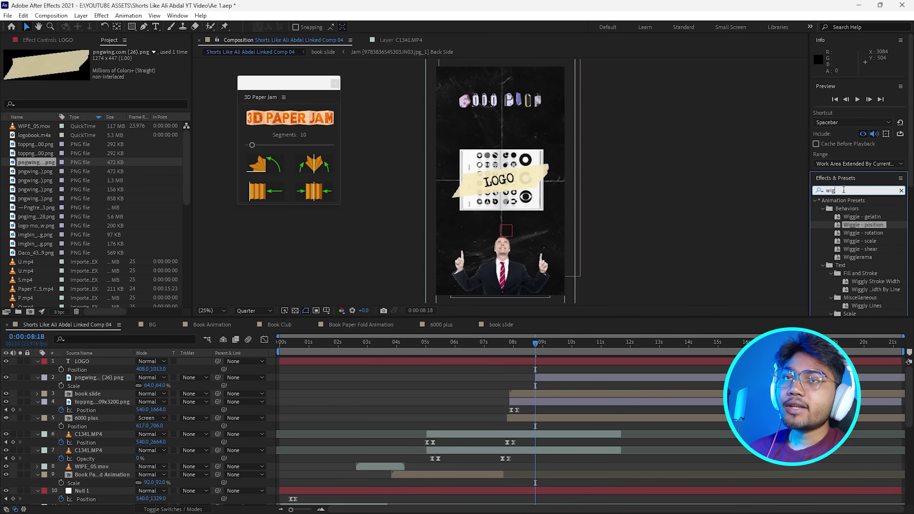
key(BackSpace)
key(BackSpace)
text(cc pa)
drag(851, 208, 542, 355)
Keyframe the tape's Fold Position at 955.5, 223.5 on 0:00:09:00 and at -1497.6, -270.2 on 0:00:08:18 so the tape unrolls
click(538, 351)
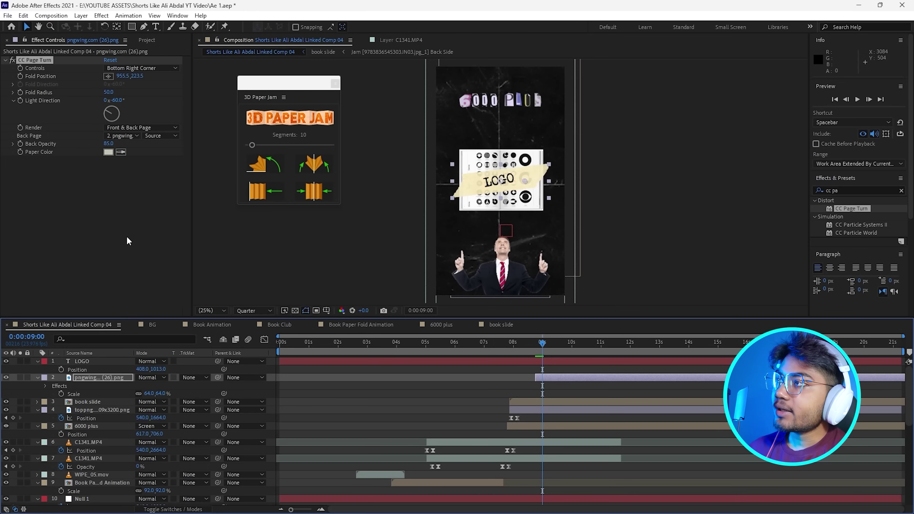
click(20, 76)
click(535, 345)
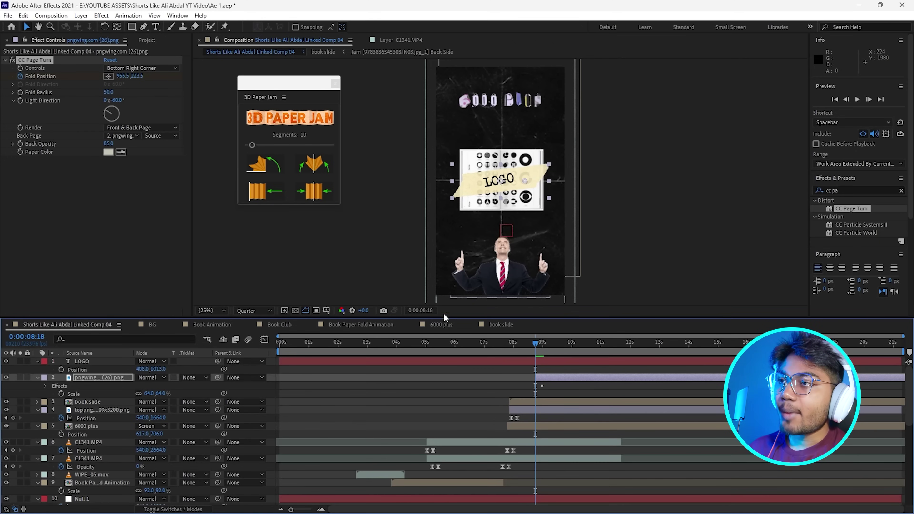
click(212, 310)
click(216, 419)
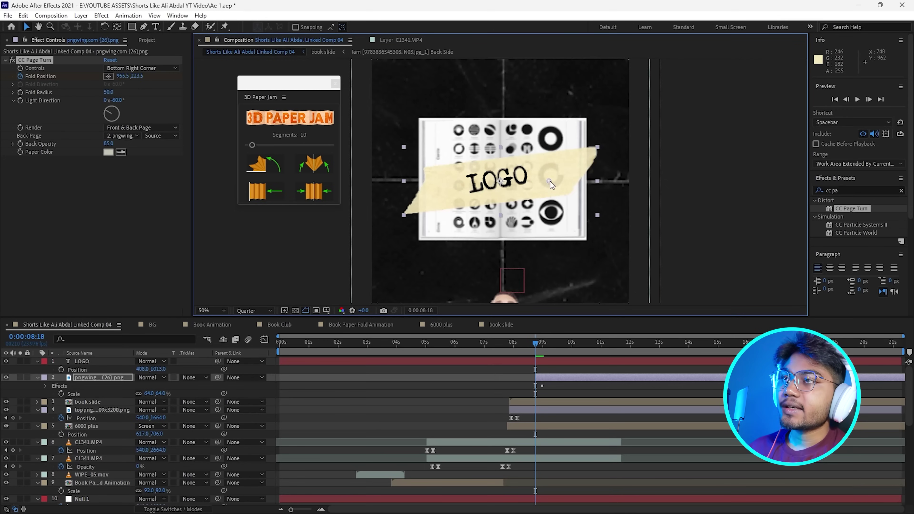
drag(548, 183, 175, 107)
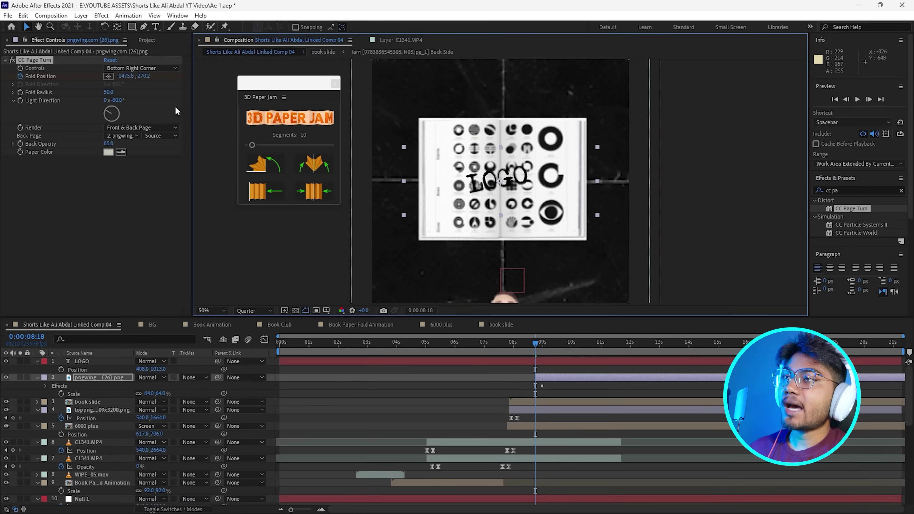
click(212, 311)
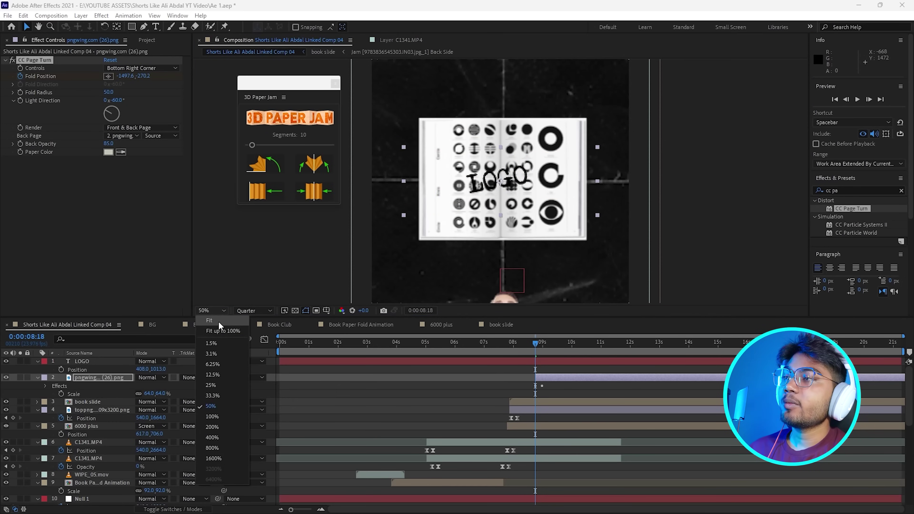
click(216, 324)
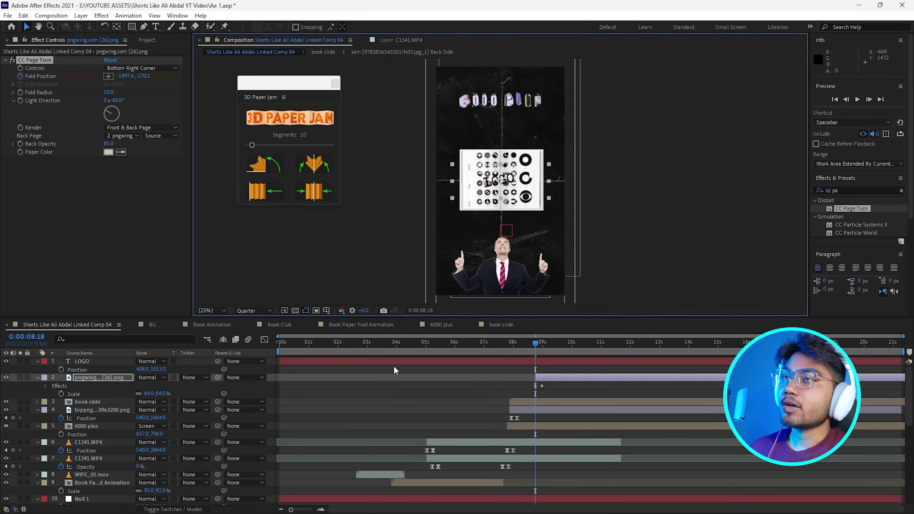
Make the LOGO text layer start at 0:00:08:23, then apply the Typewriter preset to it and preview
mouse_move(535, 345)
mouse_down()
mouse_move(529, 351)
mouse_move(541, 345)
mouse_up()
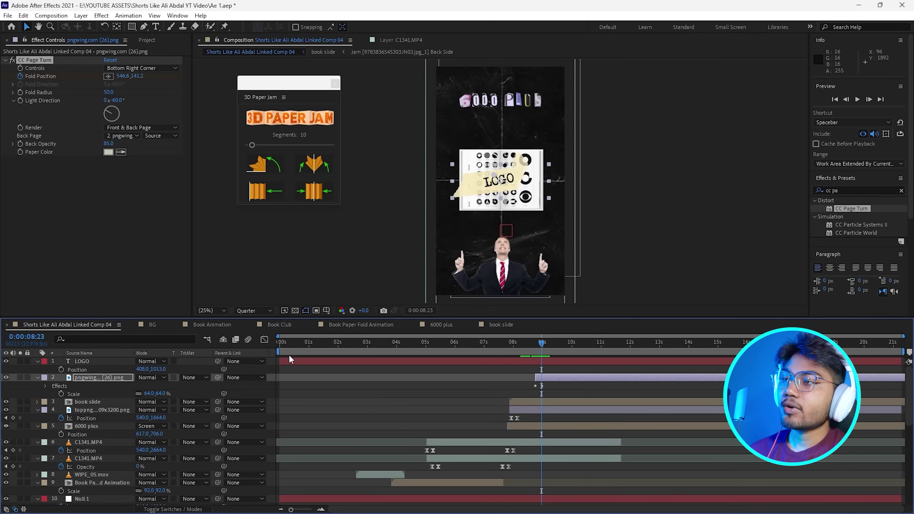
drag(289, 361, 552, 361)
drag(857, 190, 811, 195)
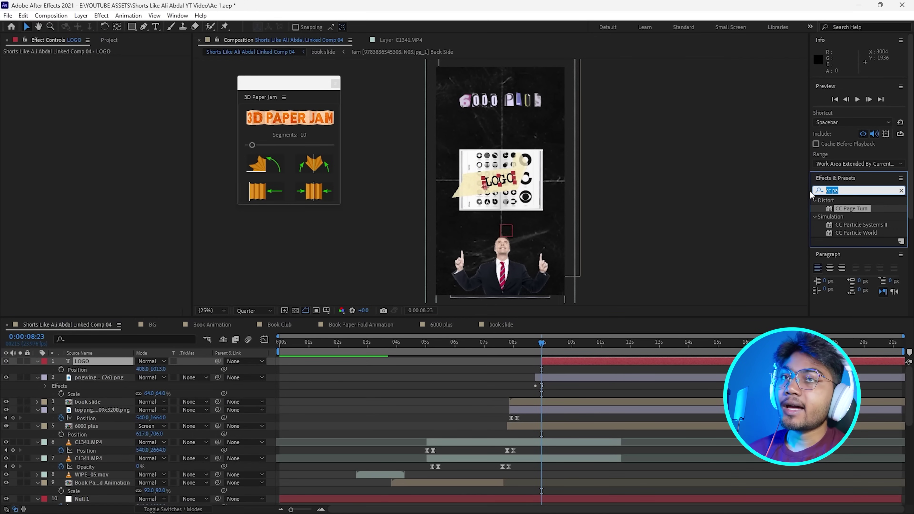
key(BackSpace)
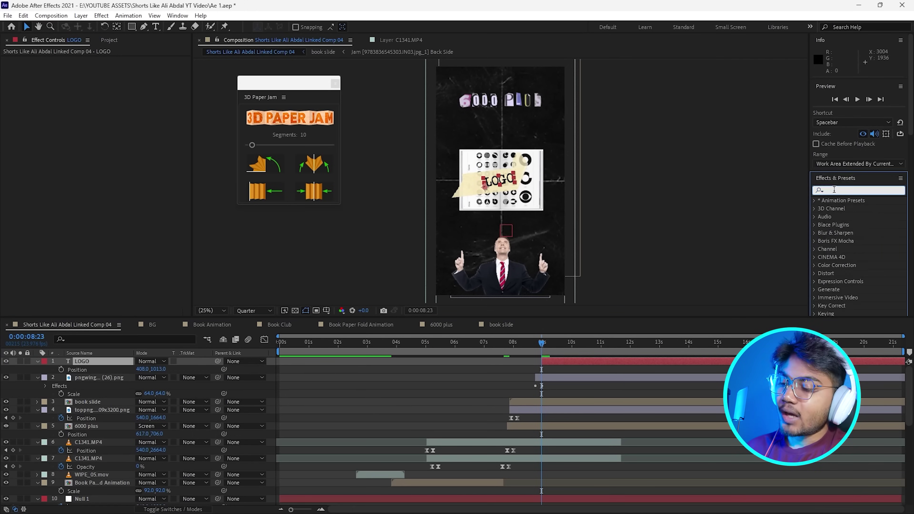
text(tp)
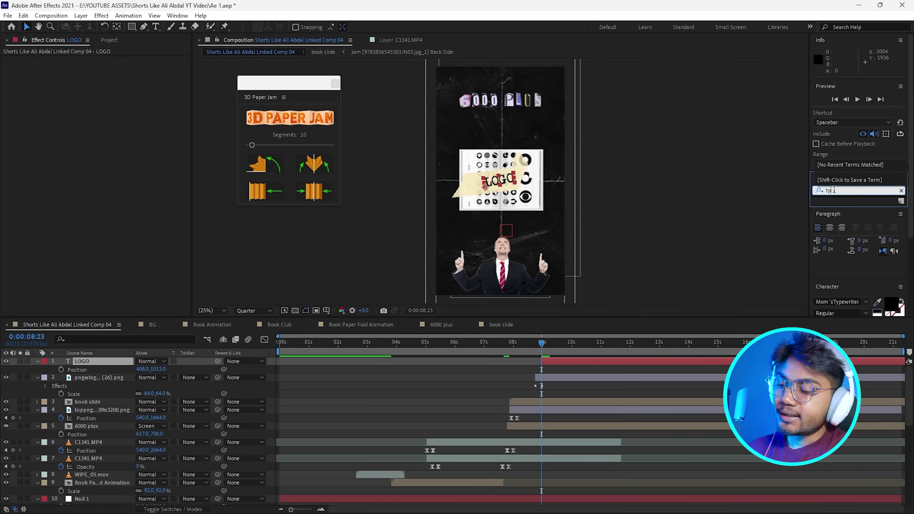
key(BackSpace)
text(yp)
drag(863, 240, 535, 344)
key(space)
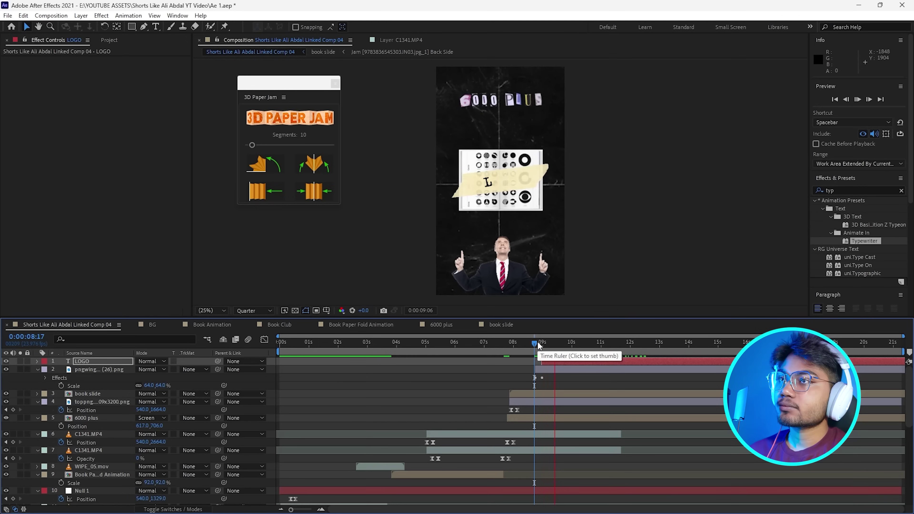
Speed up the LOGO typing by moving the Range Selector's last Start keyframe to about 0:00:09:09, and preview the result
click(553, 343)
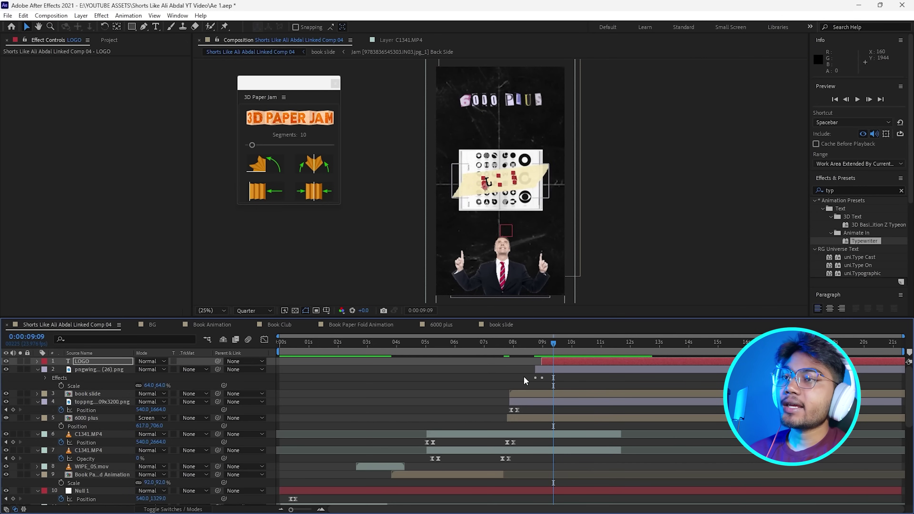
click(543, 343)
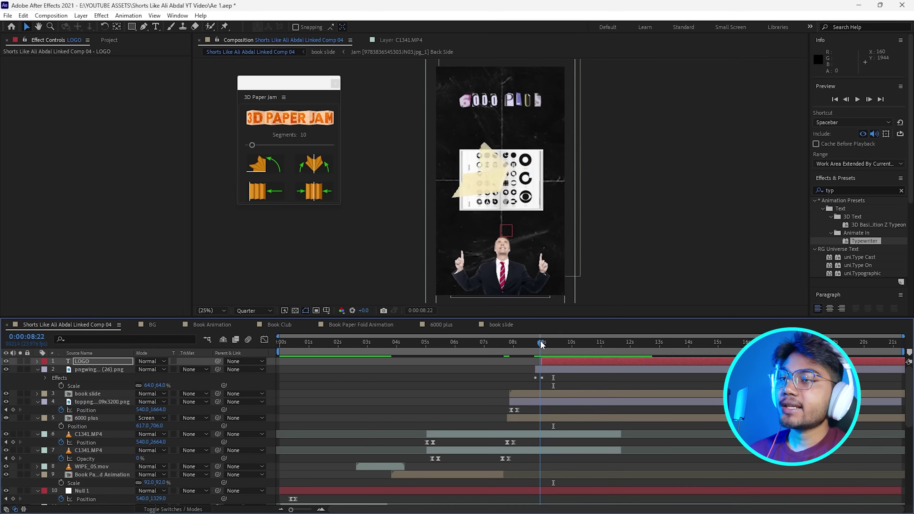
click(37, 360)
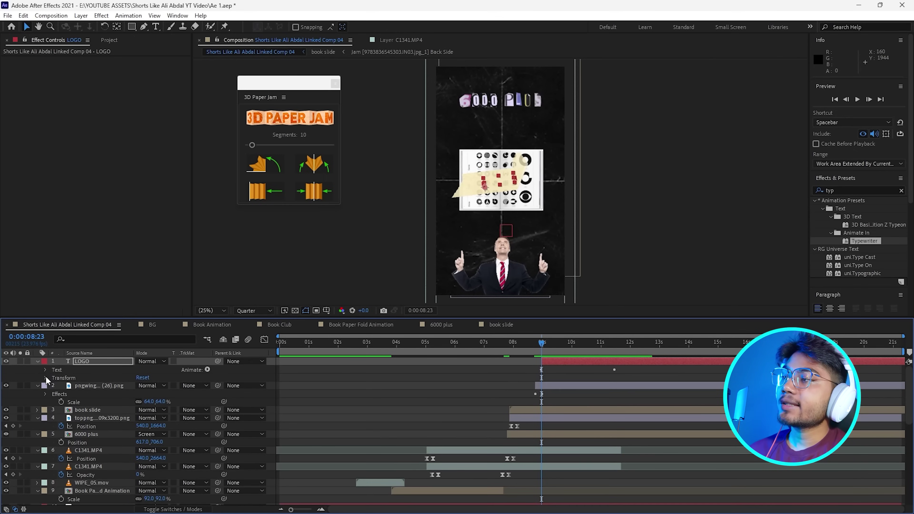
click(45, 369)
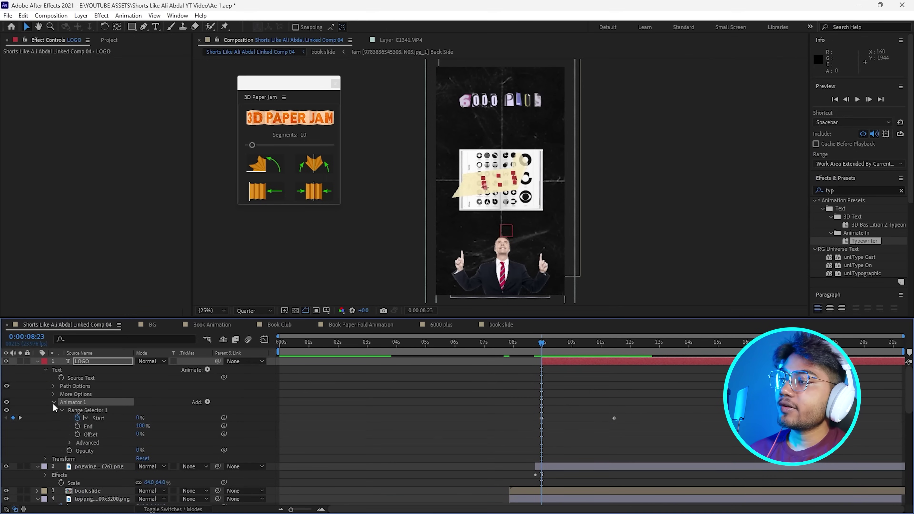
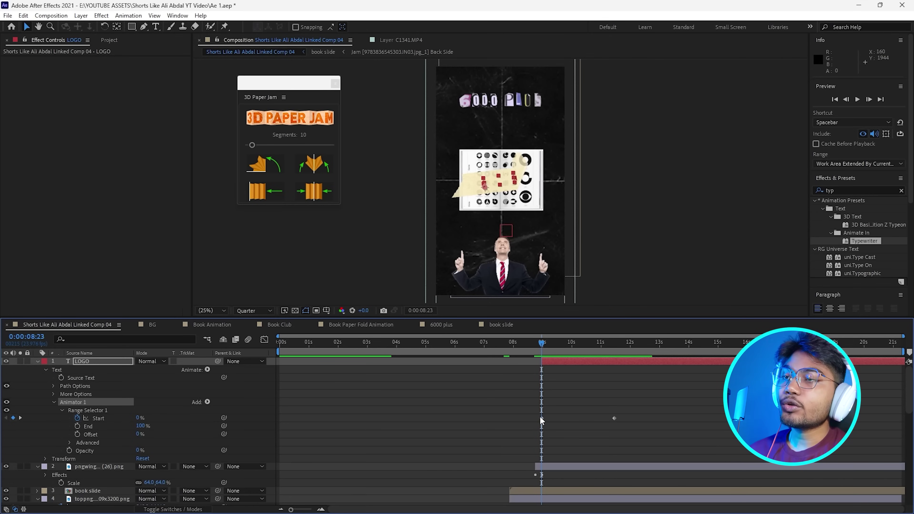
drag(541, 345, 552, 345)
drag(616, 417, 554, 417)
drag(552, 344, 537, 354)
key(space)
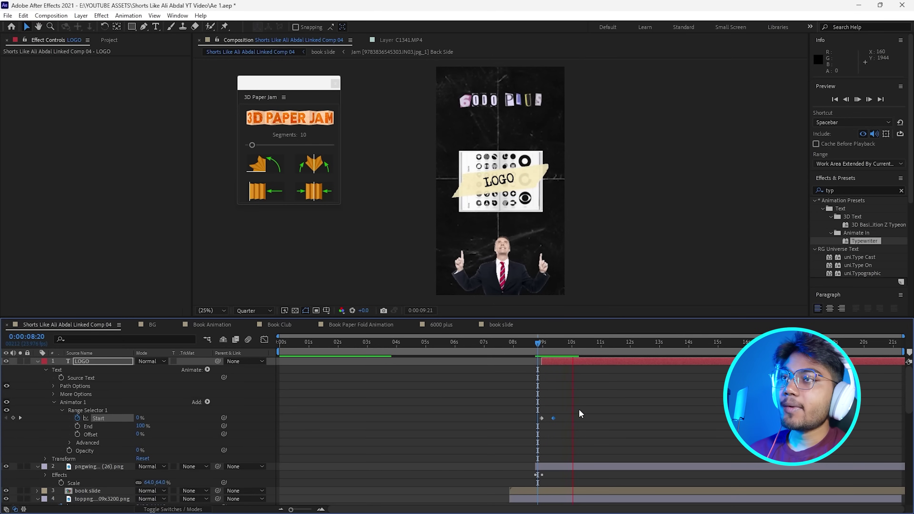
Shift the LOGO and tape layers together about 5 frames later and preview the timing
click(542, 349)
drag(543, 351, 567, 344)
click(559, 314)
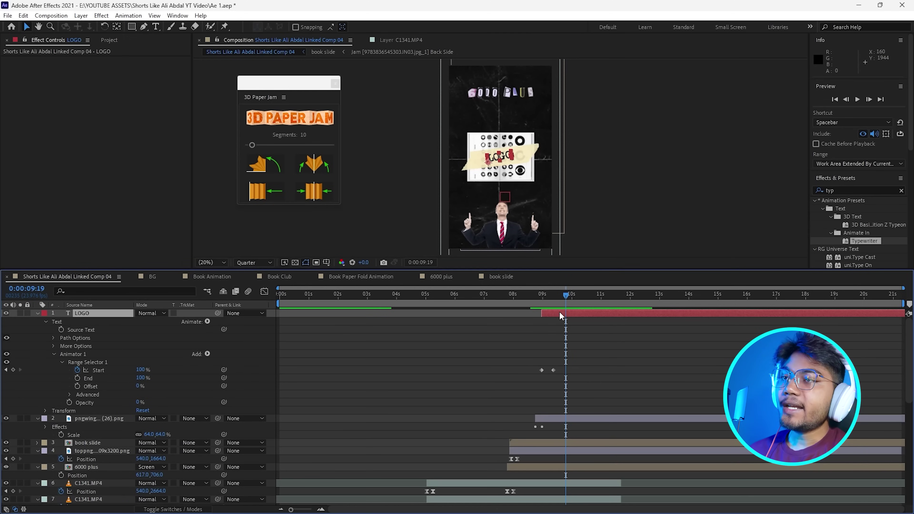
click(549, 420)
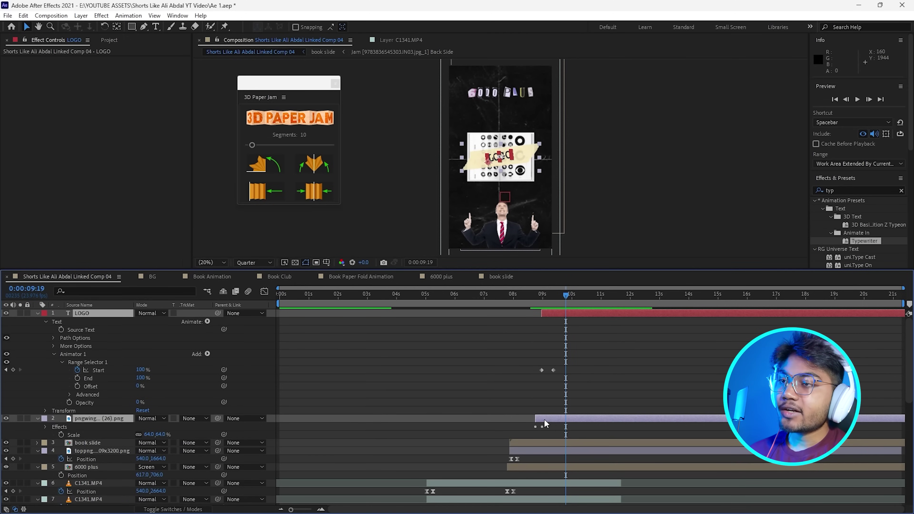
drag(544, 417, 549, 417)
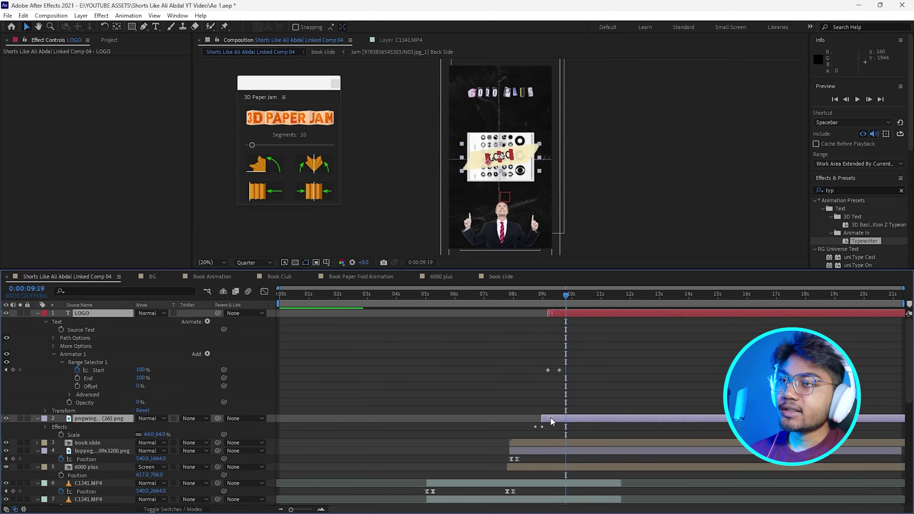
click(539, 290)
key(space)
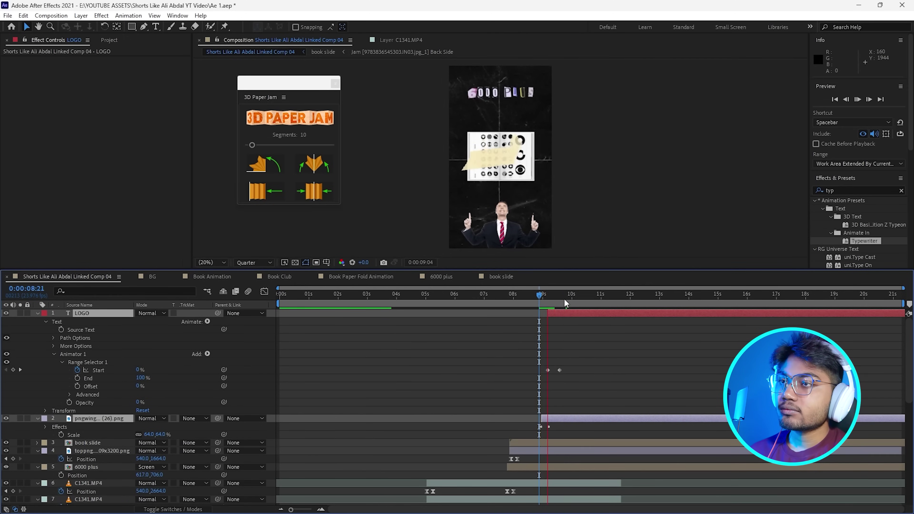
click(570, 301)
Collapse the LOGO layer's properties and parent it to the tape layer
click(36, 313)
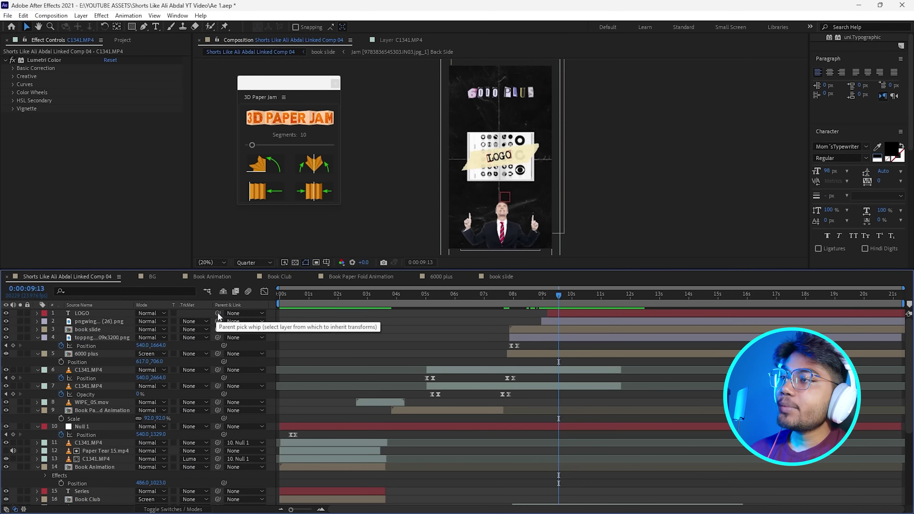
drag(217, 312, 96, 318)
Test the parenting by shifting the tape layer's position, and undo the move
click(96, 319)
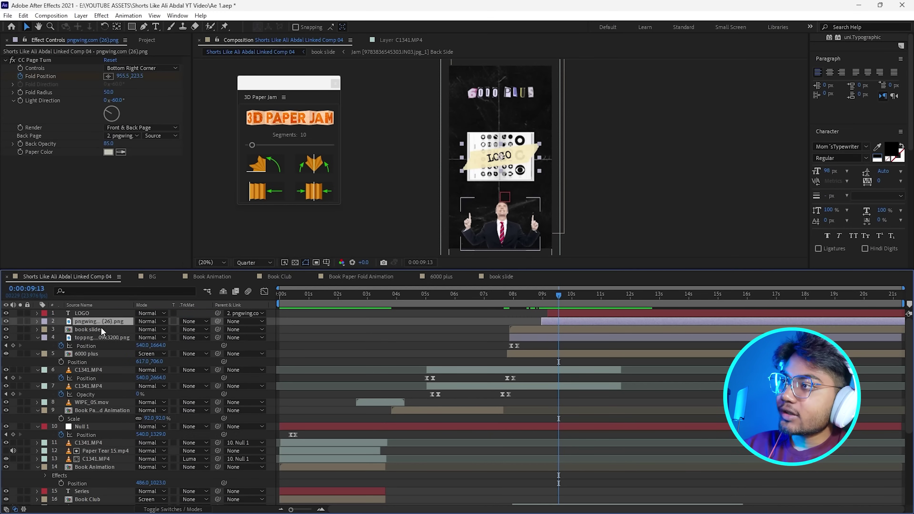
key(p)
mouse_move(157, 329)
mouse_down()
mouse_move(194, 337)
mouse_move(144, 344)
mouse_move(183, 351)
mouse_move(151, 347)
mouse_move(162, 344)
mouse_up()
key(ctrl+z)
Duplicate the LOGO and tape layers and place the tape copy directly beneath the copied text layer
shift+click(97, 314)
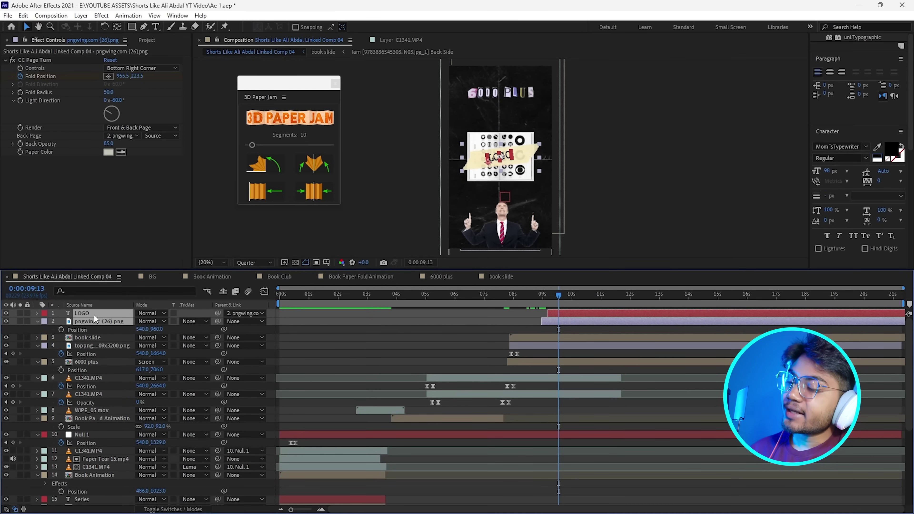
key(ctrl+d)
drag(94, 329, 88, 310)
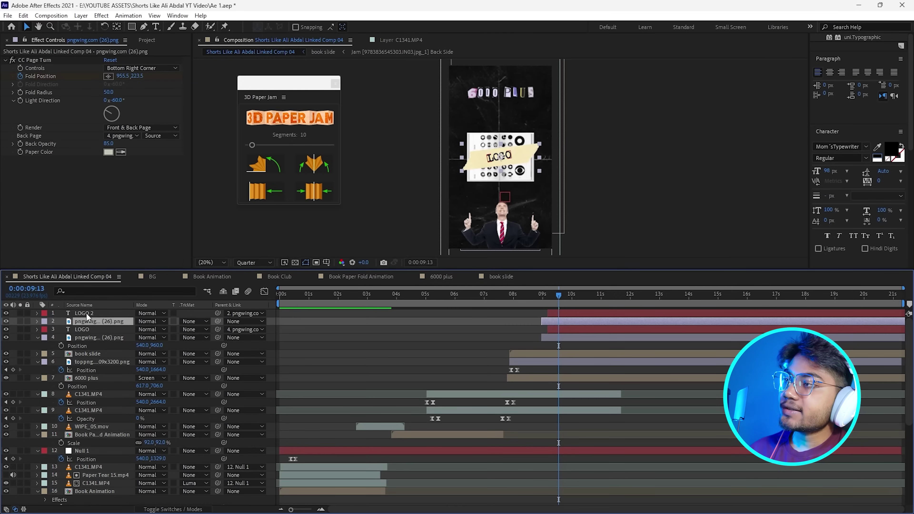
Replace the text of the duplicated LOGO layer with SYMBOLS
click(102, 312)
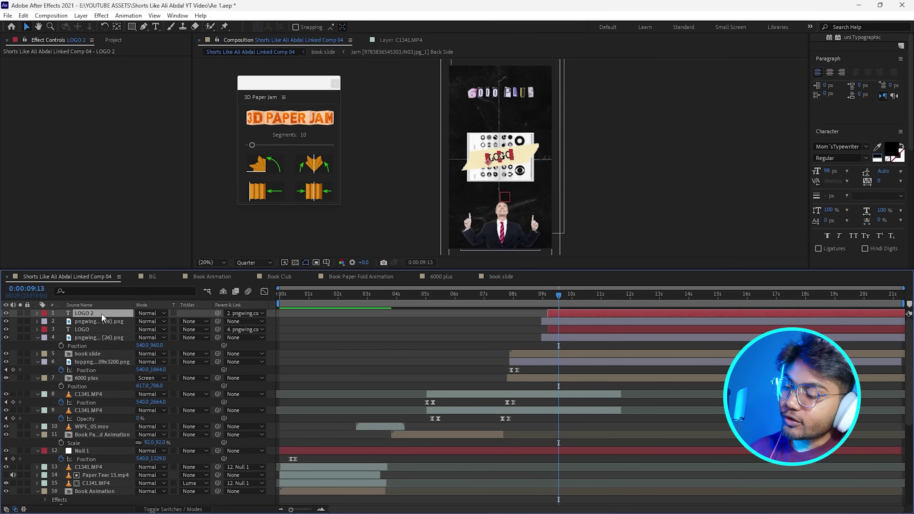
key(ctrl+t)
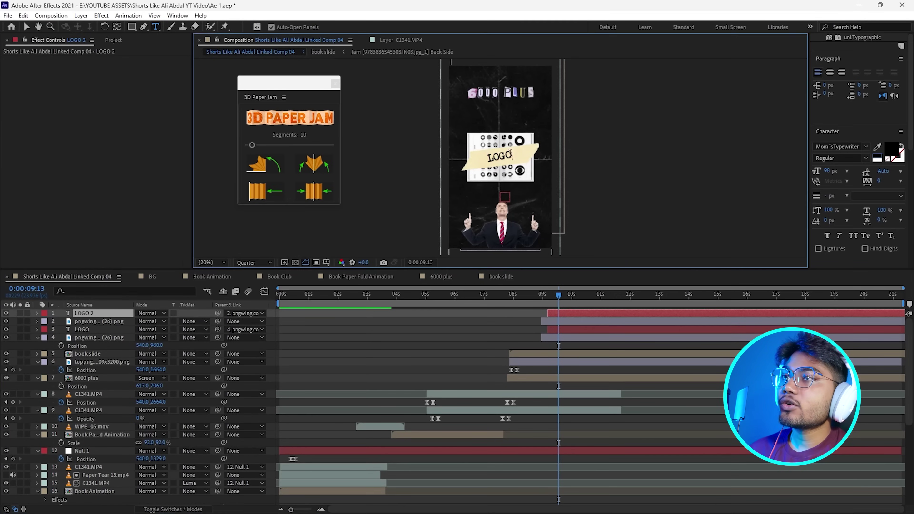
key(BackSpace)
key(BackSpace)
key(BackSpace)
key(BackSpace)
key(Caps_Lock)
text(SYMBOLS)
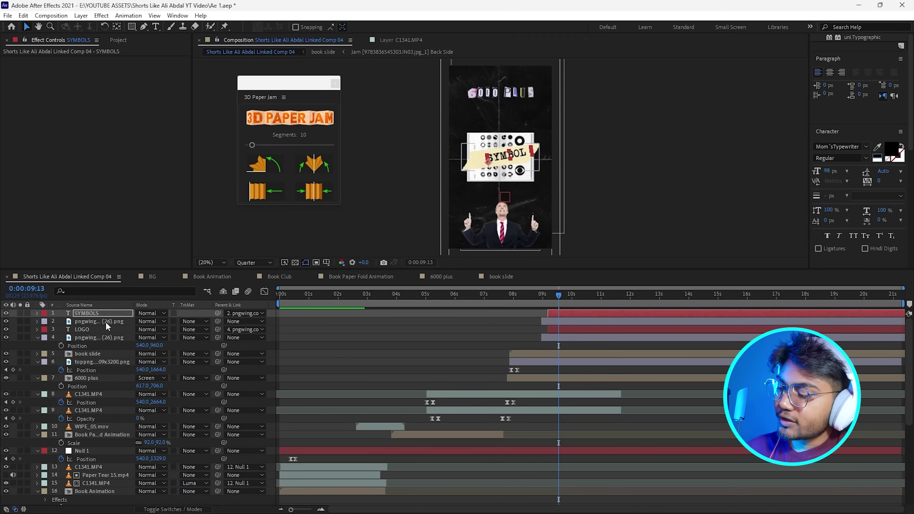
key(Escape)
Rotate the SYMBOLS text to tilt the other way and position it at 348.7, 306.3 on the tape
key(v)
key(r)
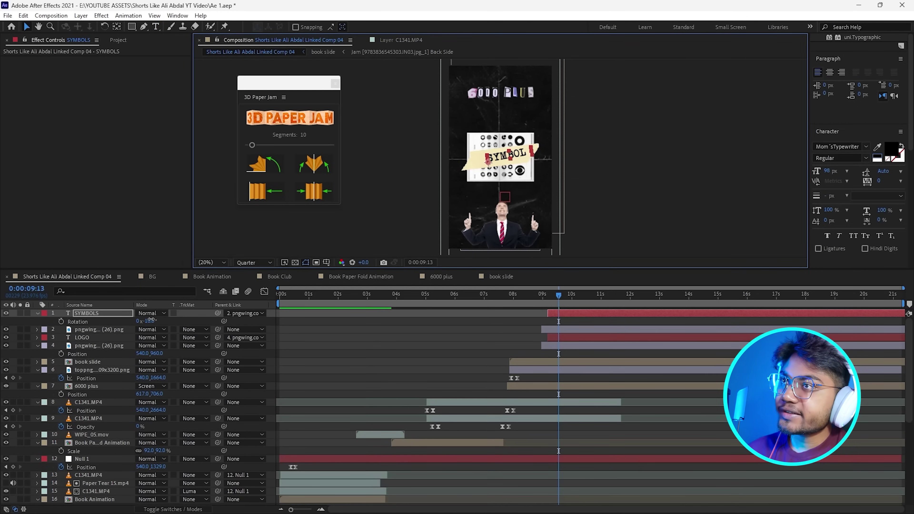
drag(153, 319, 87, 336)
key(p)
Rotate the tape copy beneath SYMBOLS to 14° and scale it to 71%
click(91, 329)
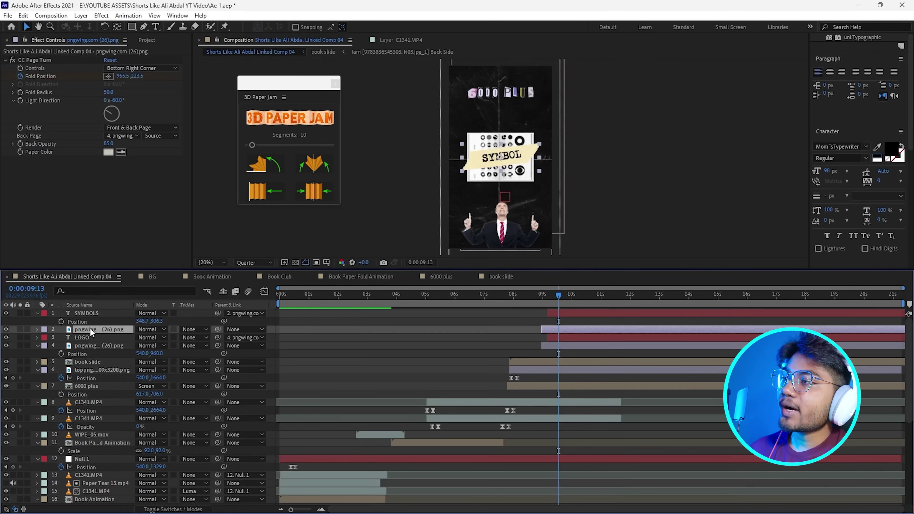
key(r)
drag(148, 337, 161, 341)
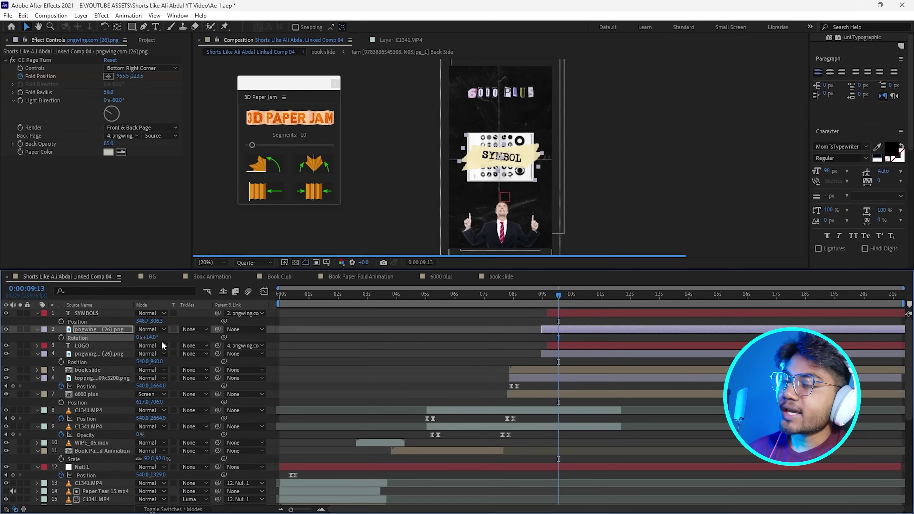
key(s)
drag(157, 337, 163, 337)
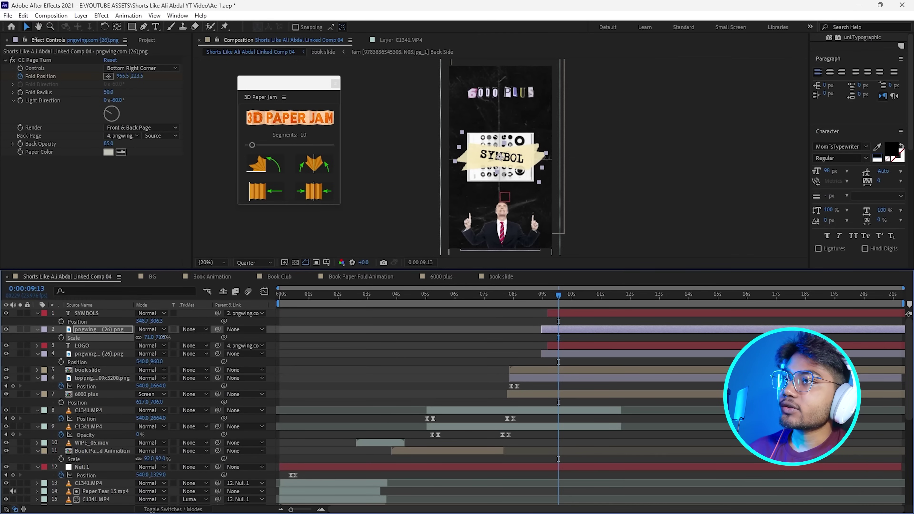
click(542, 157)
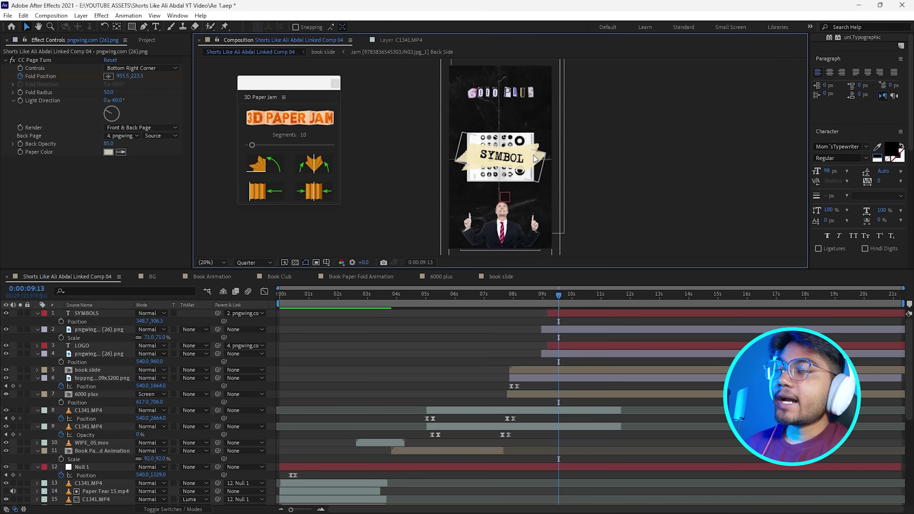
Find the Tint effect and apply it to the tape layer beneath the SYMBOLS text
scroll(842, 104, down, 5)
scroll(839, 150, up, 5)
scroll(837, 154, up, 3)
scroll(838, 112, up, 4)
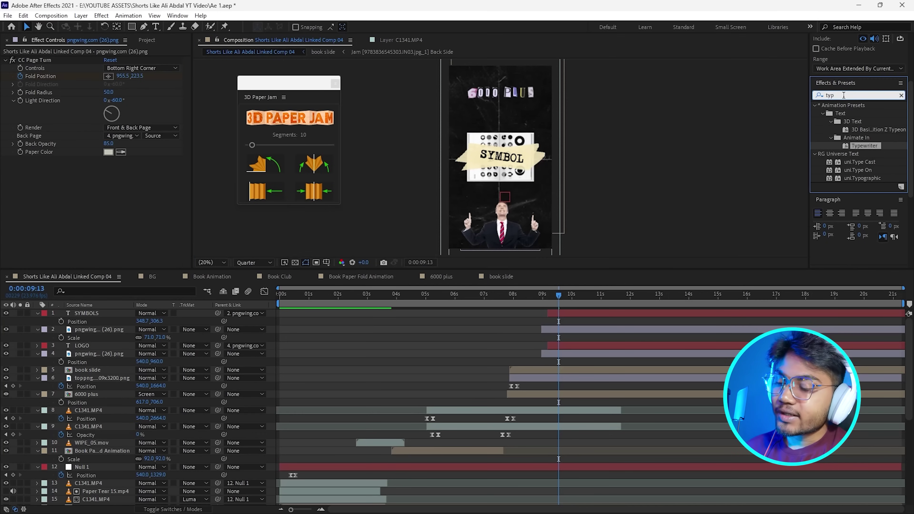
key(BackSpace)
key(BackSpace)
text(int)
drag(848, 138, 101, 329)
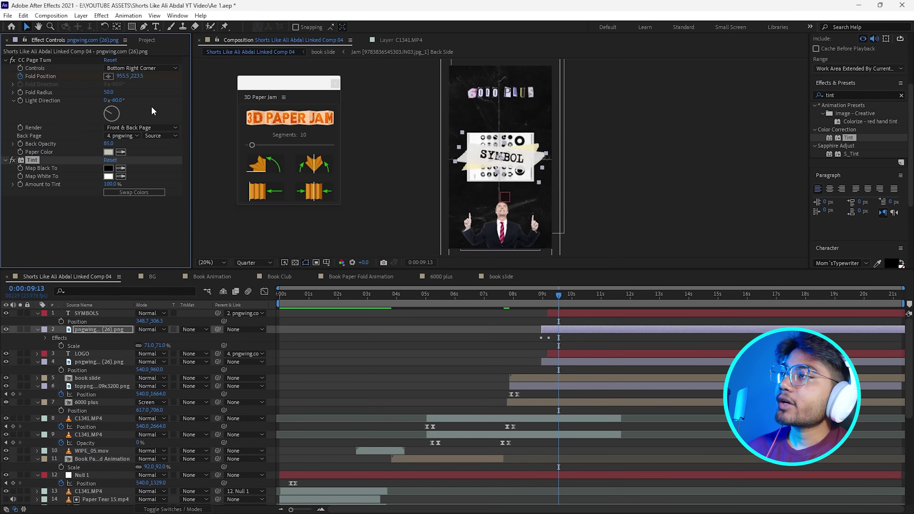
Set the Tint effect's Map White To color to red on the SYMBOLS tape
click(108, 176)
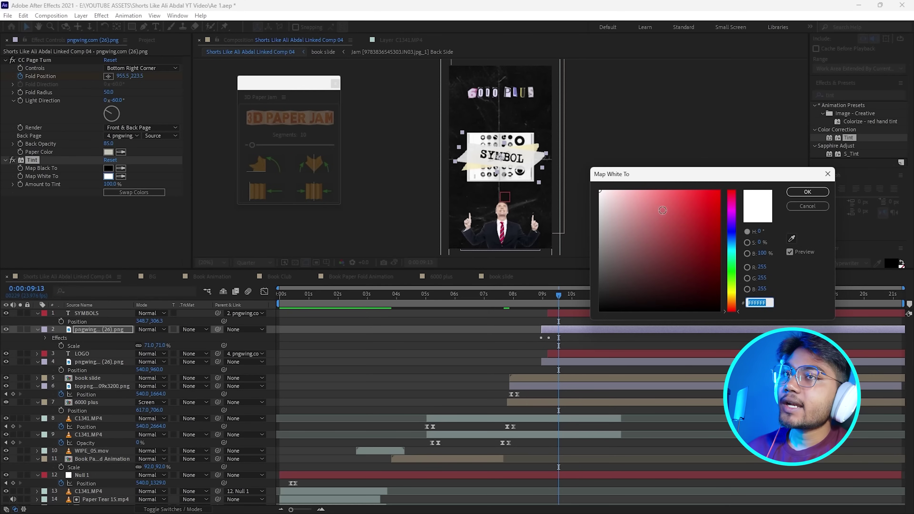
click(659, 211)
click(807, 192)
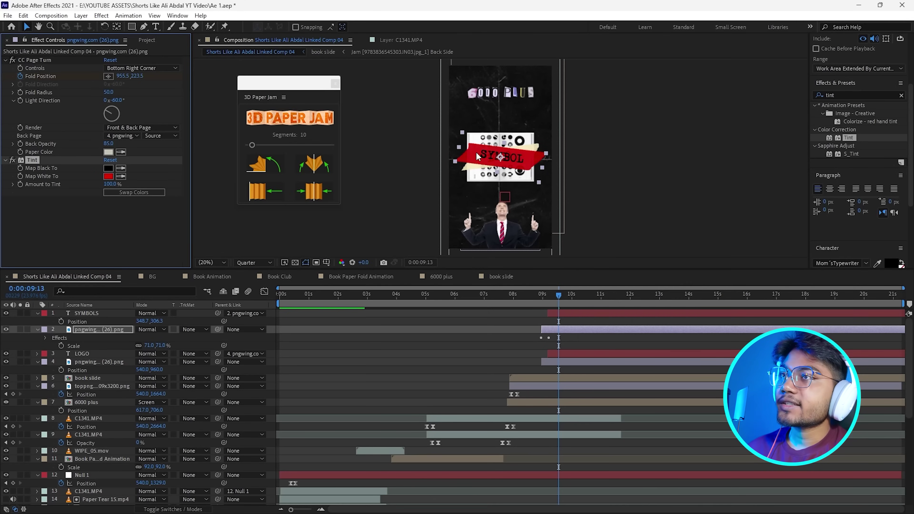
click(145, 234)
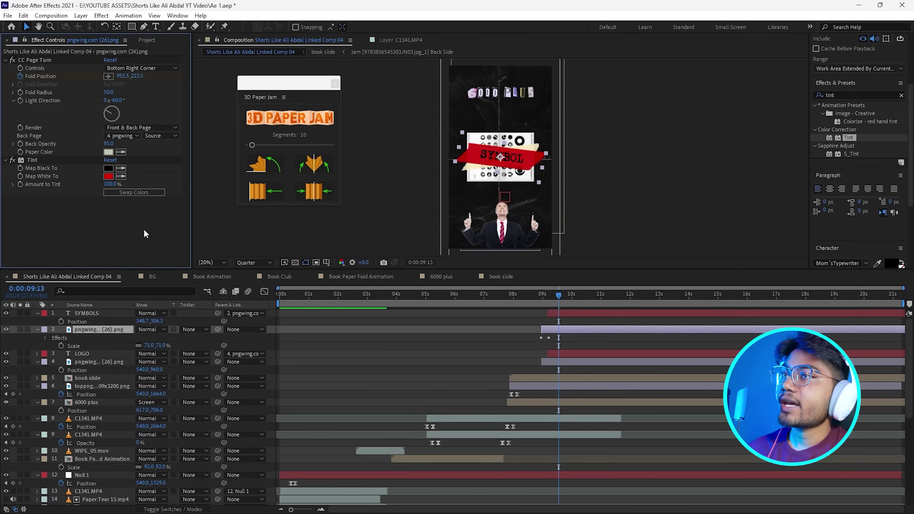
Shift the SYMBOLS text and its red tape layer together about one second later in the timeline
click(563, 313)
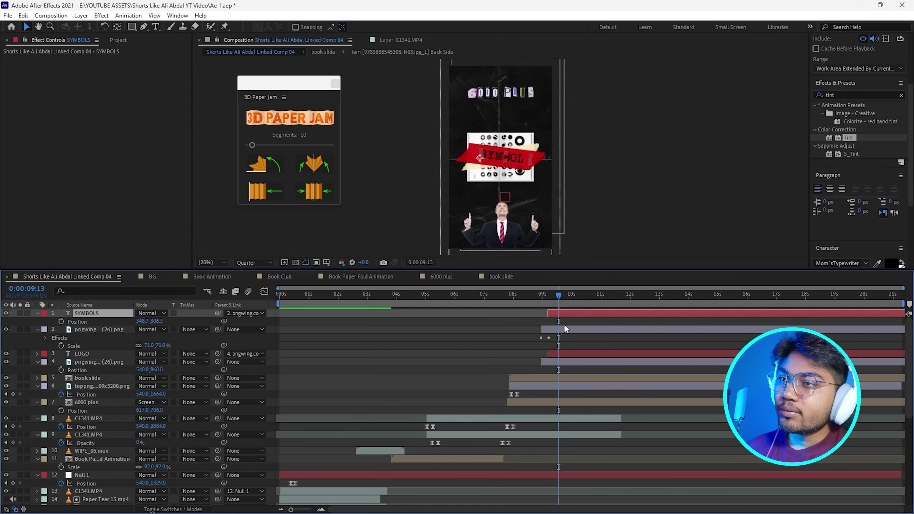
click(562, 328)
drag(567, 315, 598, 306)
click(540, 304)
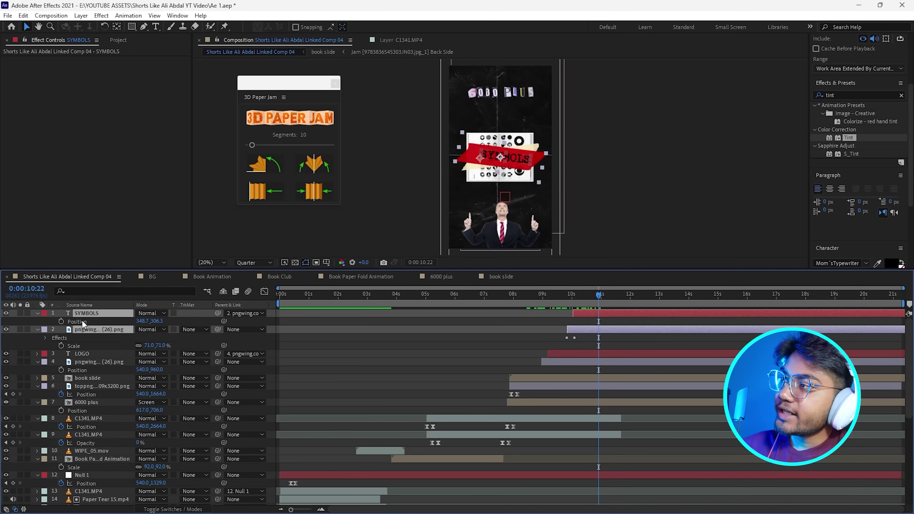
Duplicate the SYMBOLS and red tape layers and place the tape copy directly beneath the copied text layer
key(ctrl+d)
click(87, 336)
drag(91, 336, 85, 320)
Replace the text of the duplicated SYMBOLS layer with TYPOGRAPHY
click(104, 312)
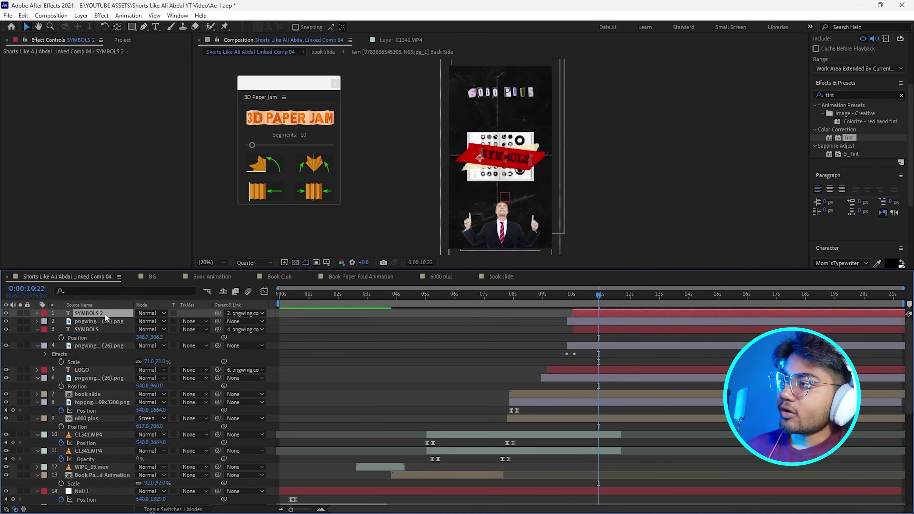
key(ctrl+t)
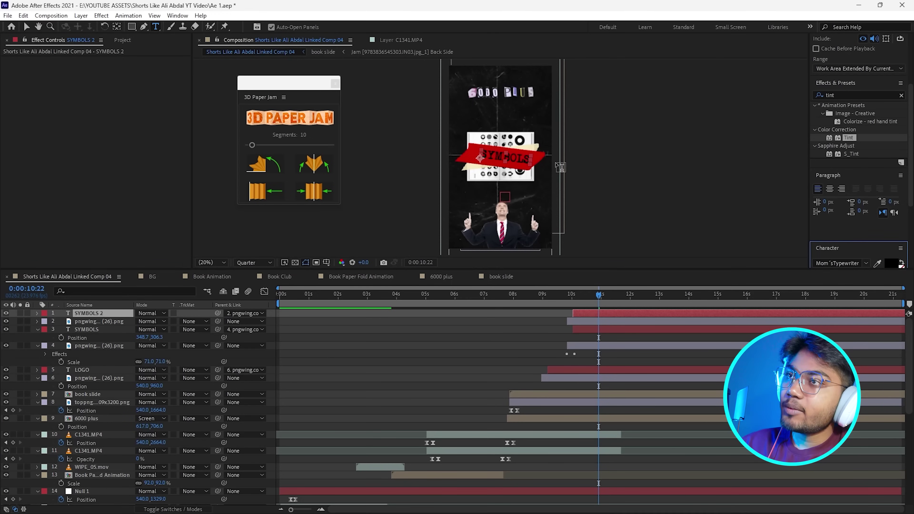
click(527, 158)
key(BackSpace)
key(BackSpace)
key(BackSpace)
key(BackSpace)
key(BackSpace)
key(BackSpace)
key(BackSpace)
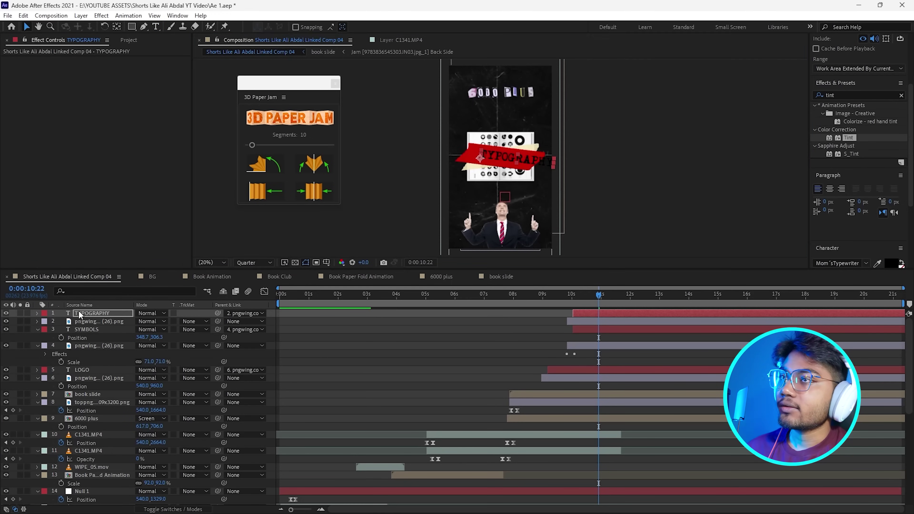
Scale down the TYPOGRAPHY text to fit the tape and position it at 262.7, 306.3
double_click(79, 314)
key(s)
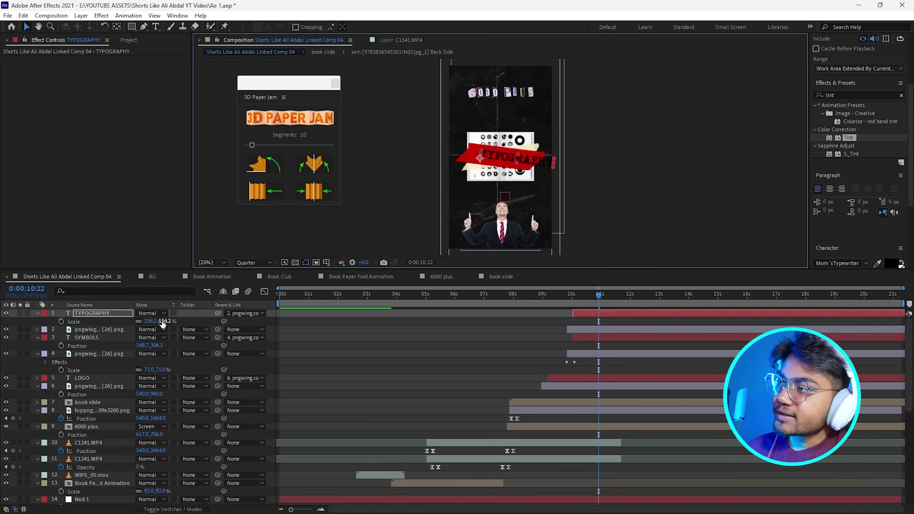
drag(161, 321, 104, 320)
key(p)
Delete the Tint effect from the tape layer beneath the TYPOGRAPHY text
click(475, 150)
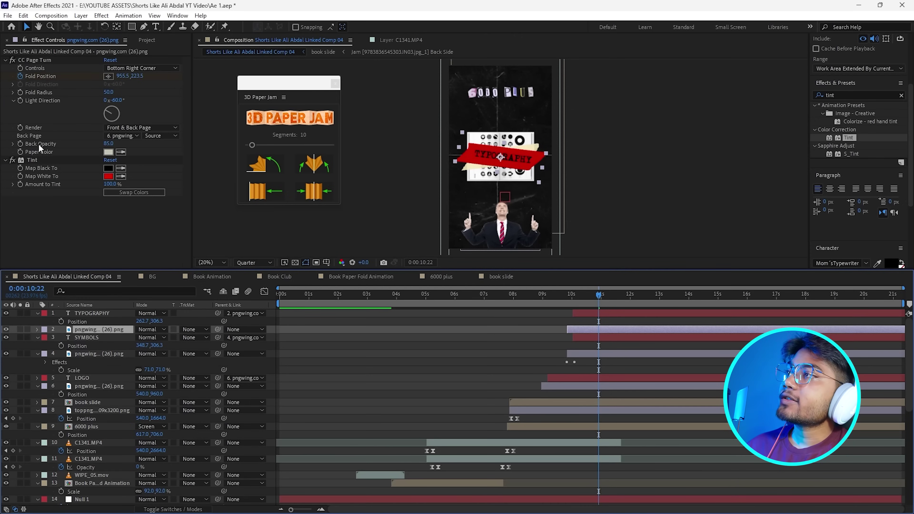
click(57, 159)
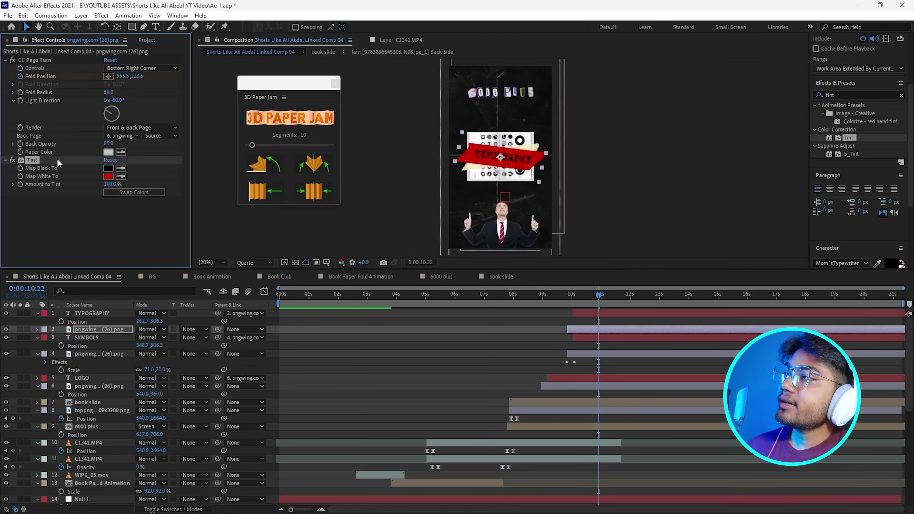
key(Delete)
Adjust the rotation of the TYPOGRAPHY tape layer and scale it to 61%
key(r)
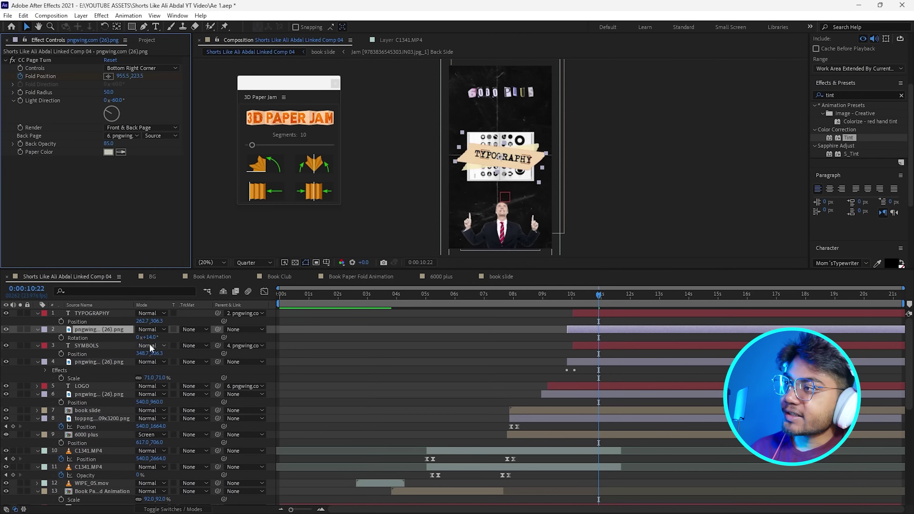
drag(151, 337, 161, 337)
key(s)
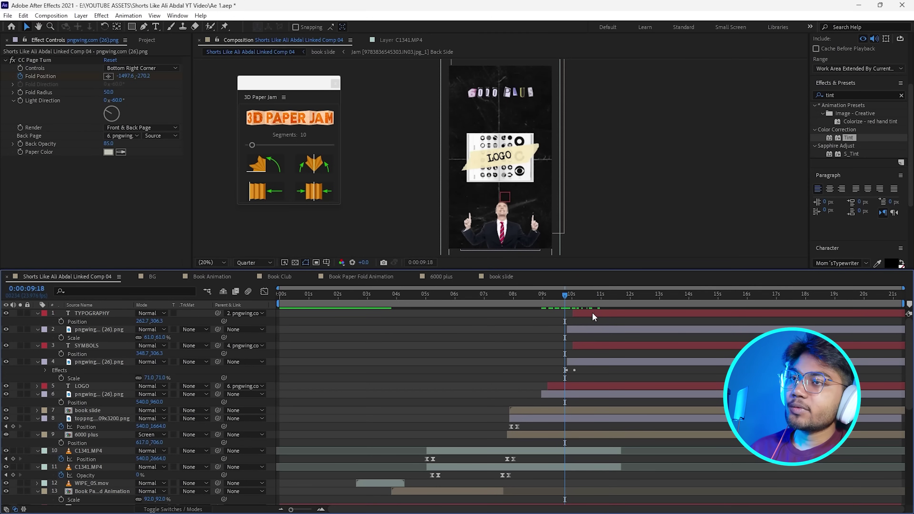
Shift the TYPOGRAPHY text and its tape layer together just under one second later in the timeline
click(592, 312)
shift+click(588, 326)
drag(589, 325, 614, 323)
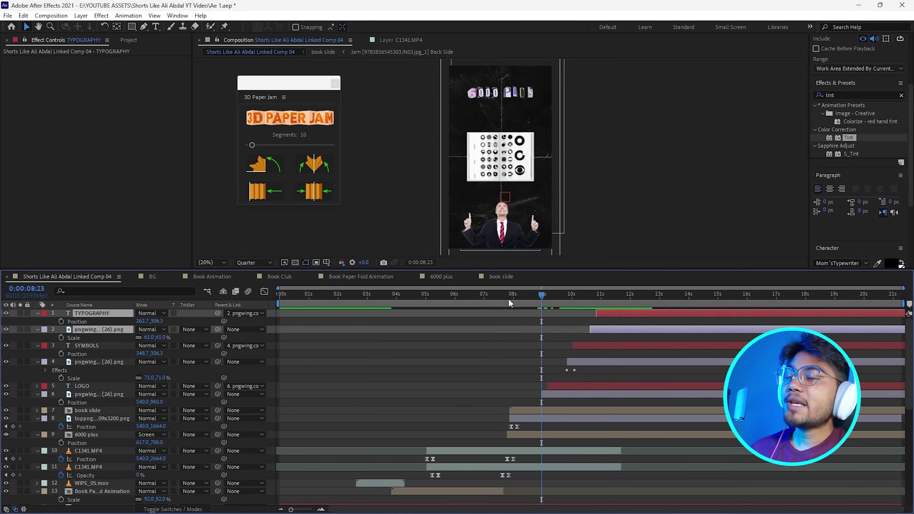
Preview the tape label animation from 0:00:08:23 and save the project
drag(543, 269, 542, 351)
key(space)
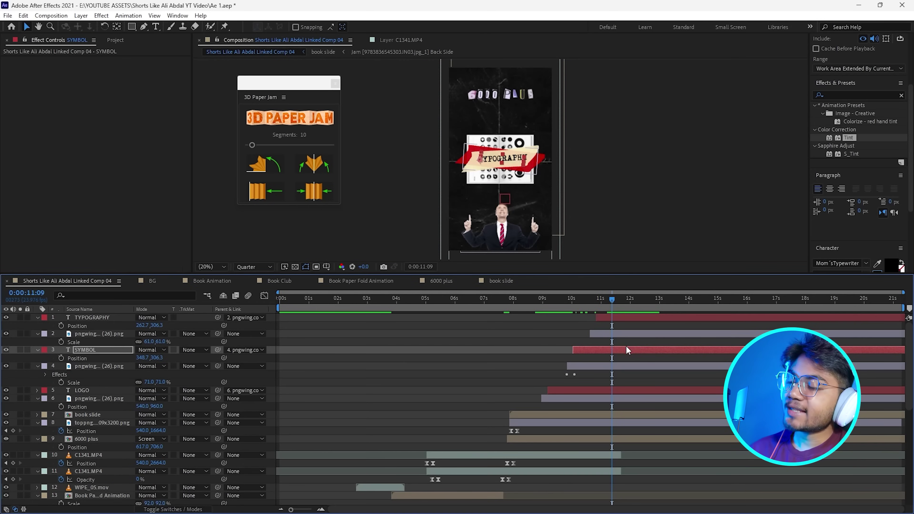
key(ctrl+s)
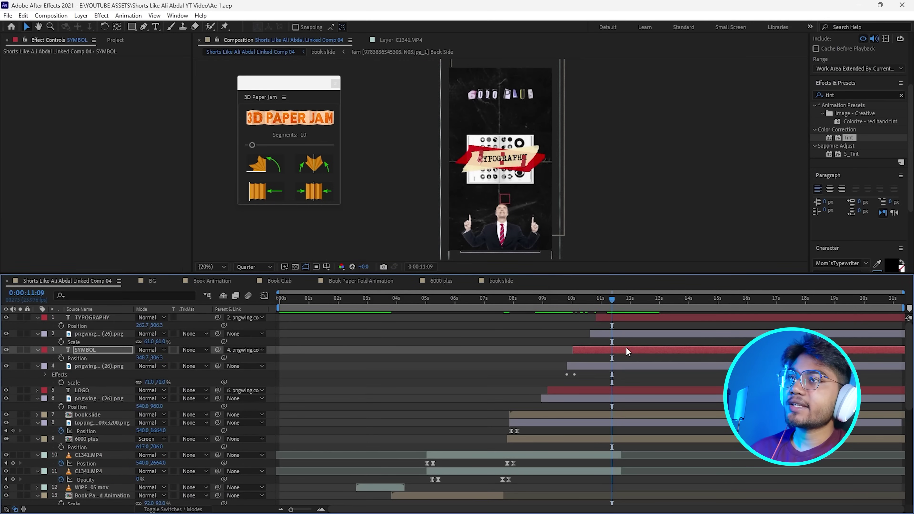
Move the C1341.MP4 clip that starts at 0:00:11:16 to the top of the layer stack
click(621, 299)
drag(631, 300, 435, 309)
drag(440, 315, 630, 353)
scroll(630, 356, down, 8)
click(623, 427)
drag(97, 426, 85, 308)
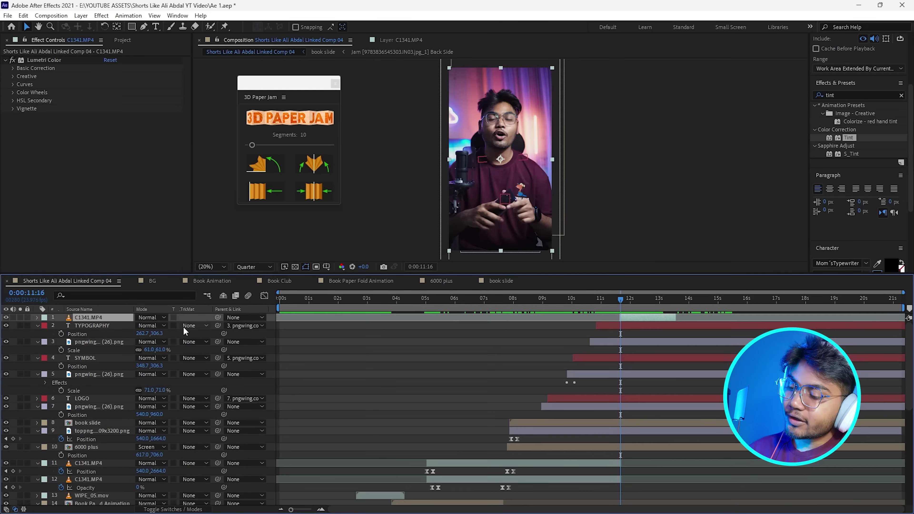
Duplicate the top C1341.MP4 layer and mark the man as foreground in the copy with the Roto Brush
key(ctrl+d)
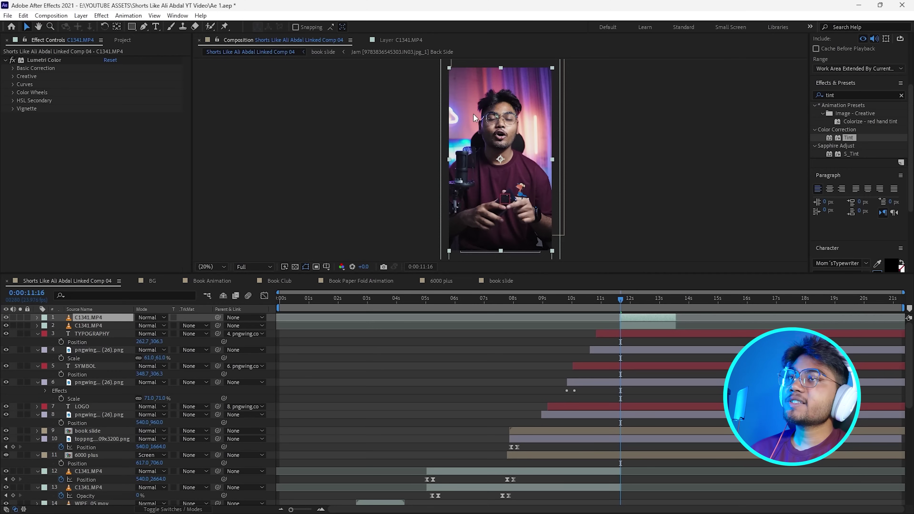
double_click(527, 179)
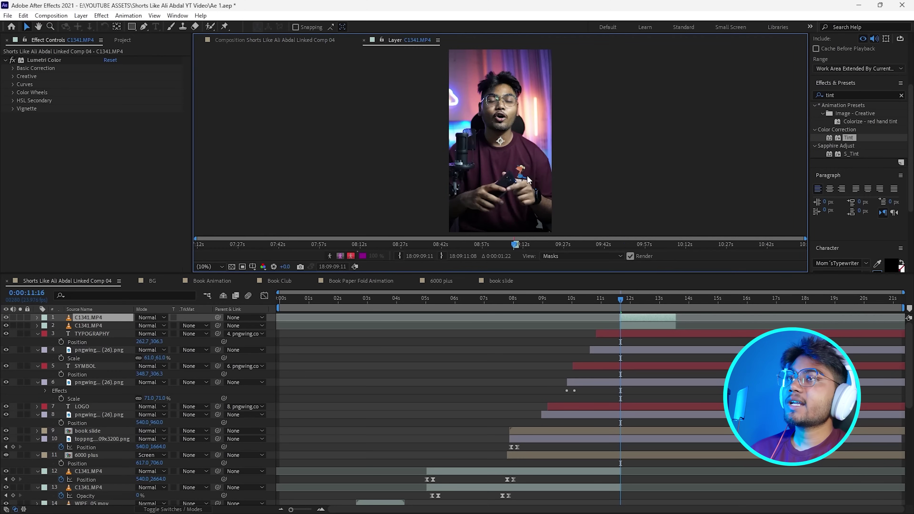
click(209, 28)
drag(559, 180, 514, 141)
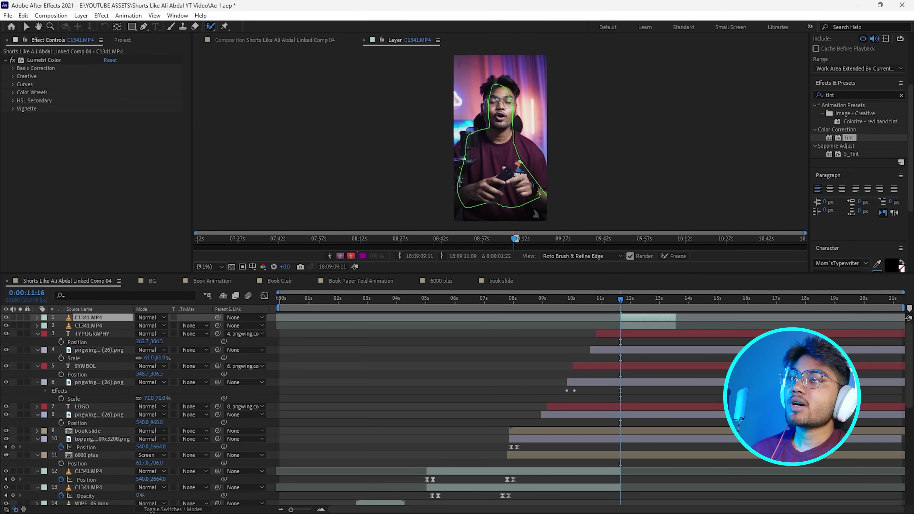
drag(539, 195, 539, 197)
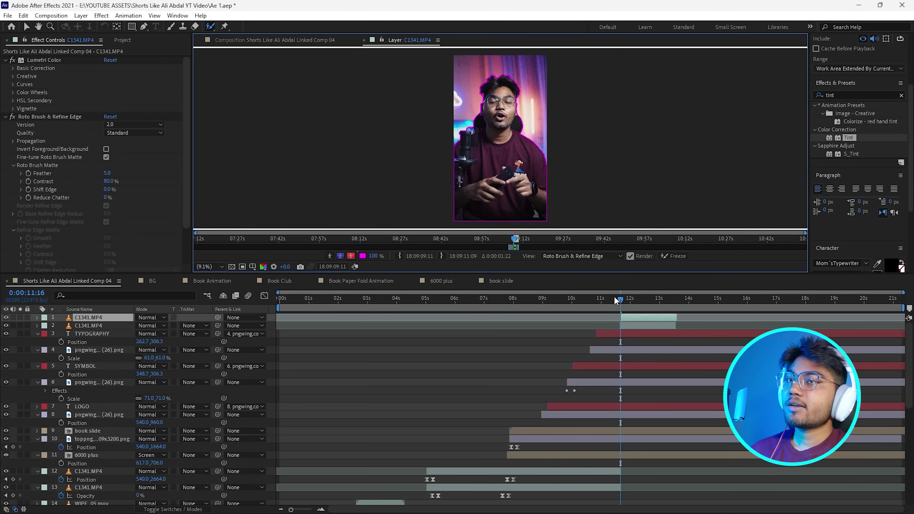
Propagate the Roto Brush selection through the clip's end at 0:00:13:13, freeze it and return to the composition
drag(622, 300, 676, 356)
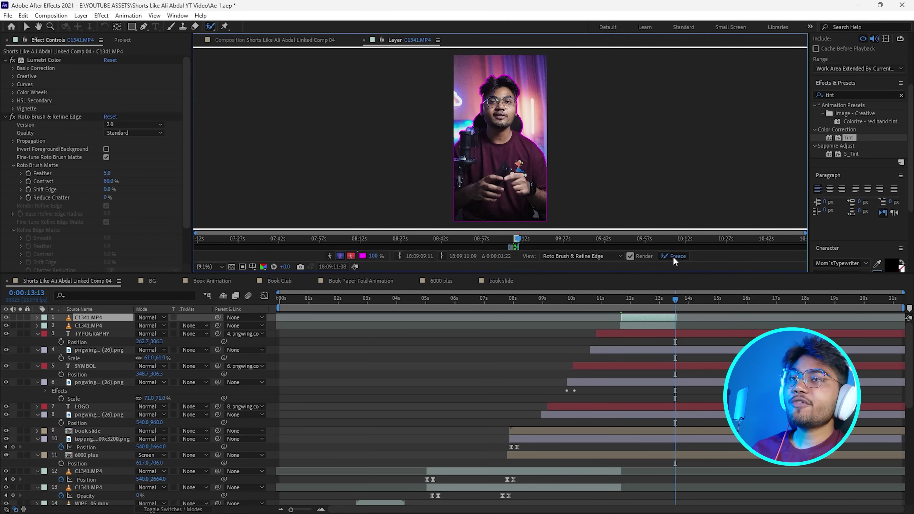
click(672, 256)
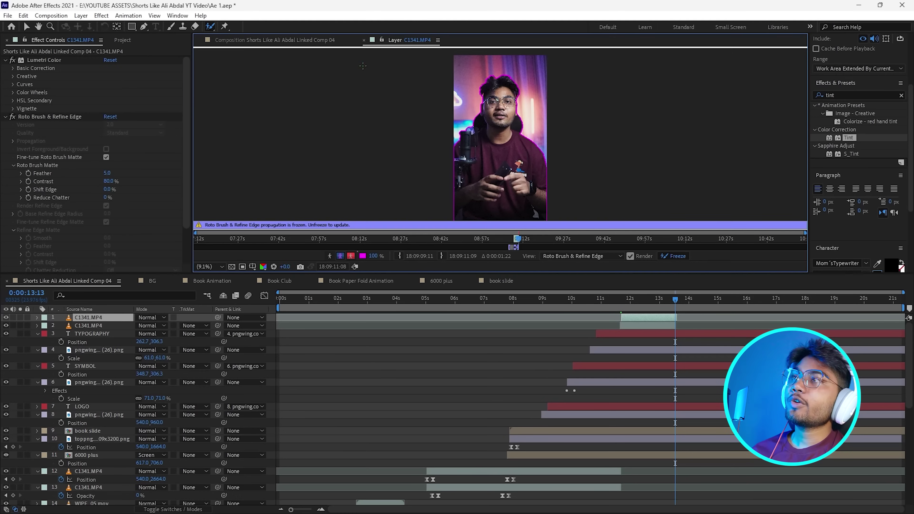
click(307, 43)
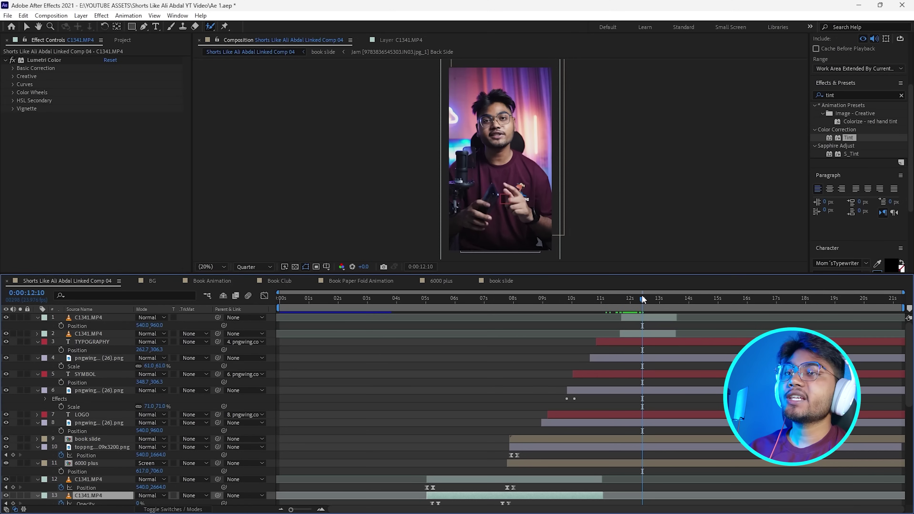
Hide the C1341.MP4 layer directly beneath the roto-brushed copy and check the cutout at 0:00:11:20
click(5, 341)
click(623, 304)
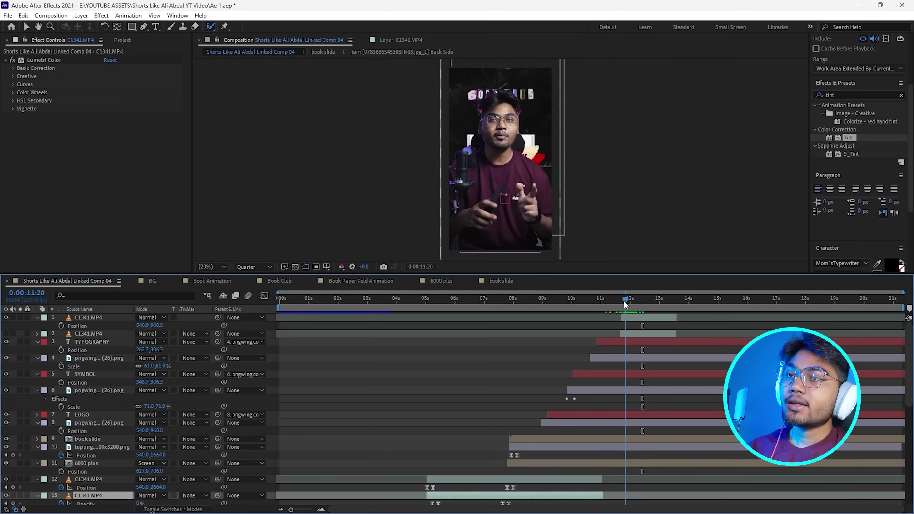
Keyframe the roto-brushed top C1341.MP4 layer's Position from 540, 2705 at 0:00:11:17 to 540, 960 at 0:00:11:19 with Easy Ease
drag(621, 304, 619, 307)
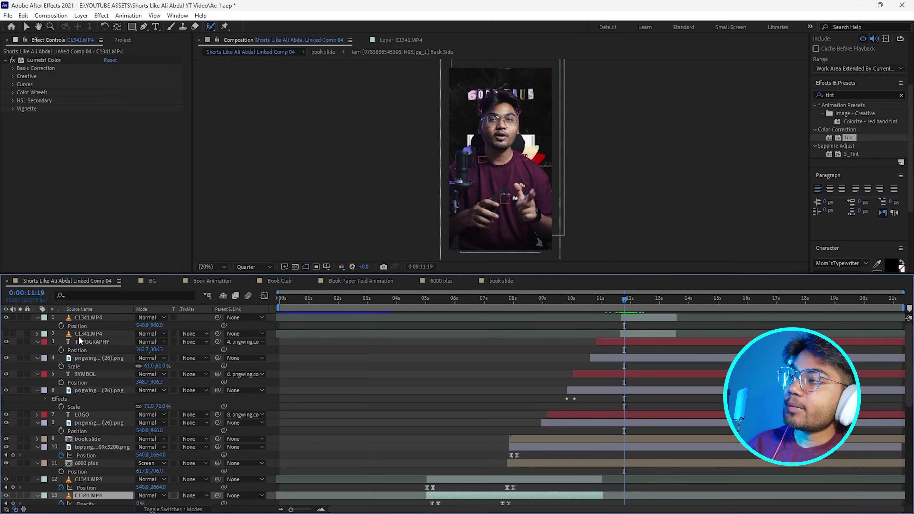
click(62, 325)
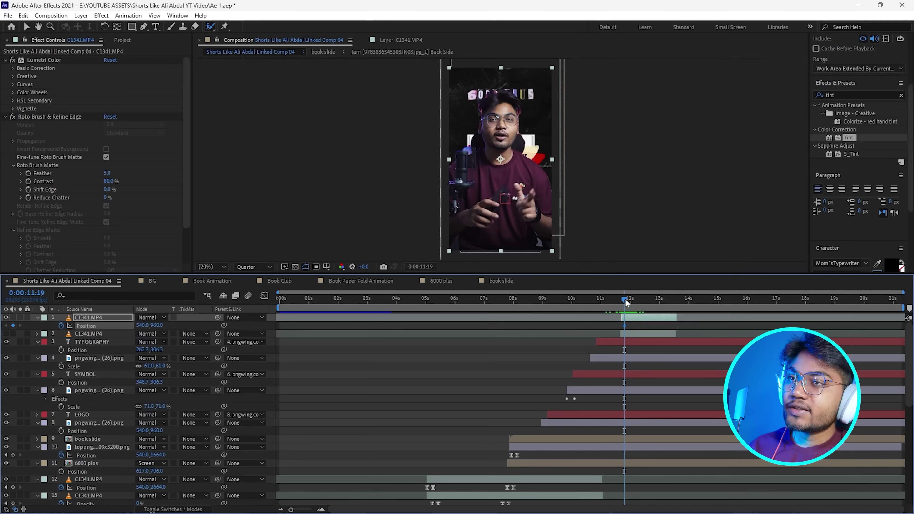
drag(625, 299, 622, 299)
drag(158, 325, 683, 332)
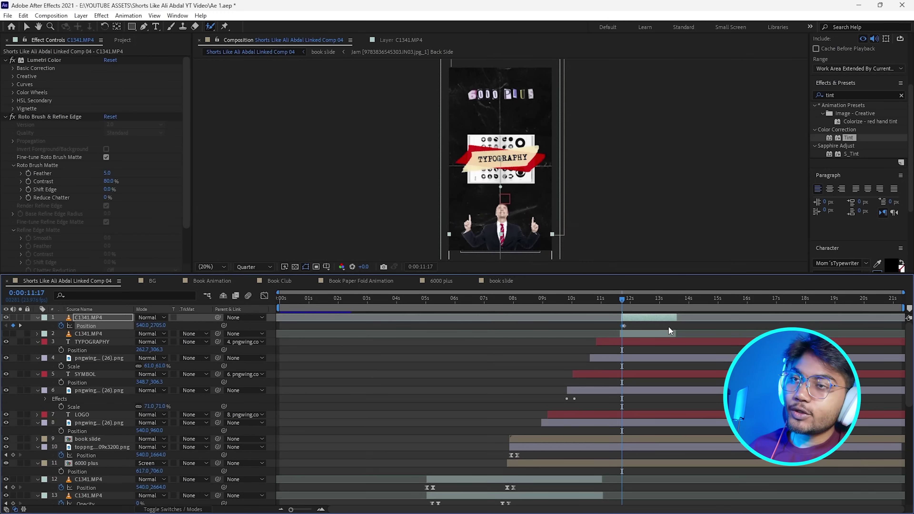
key(F9)
Preview the cutout's slide-in and slow it by moving its ending Position keyframe a few frames further along
click(617, 299)
key(space)
drag(619, 302, 616, 301)
click(630, 326)
click(625, 325)
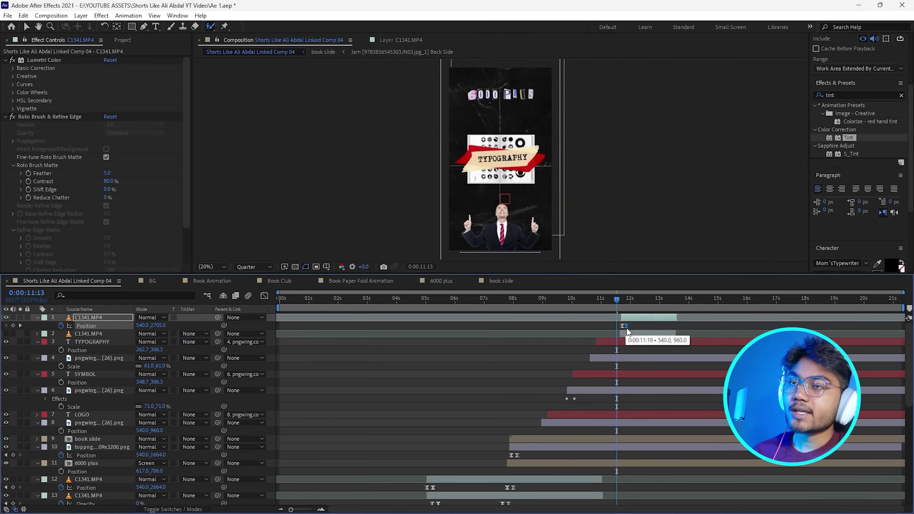
key(space)
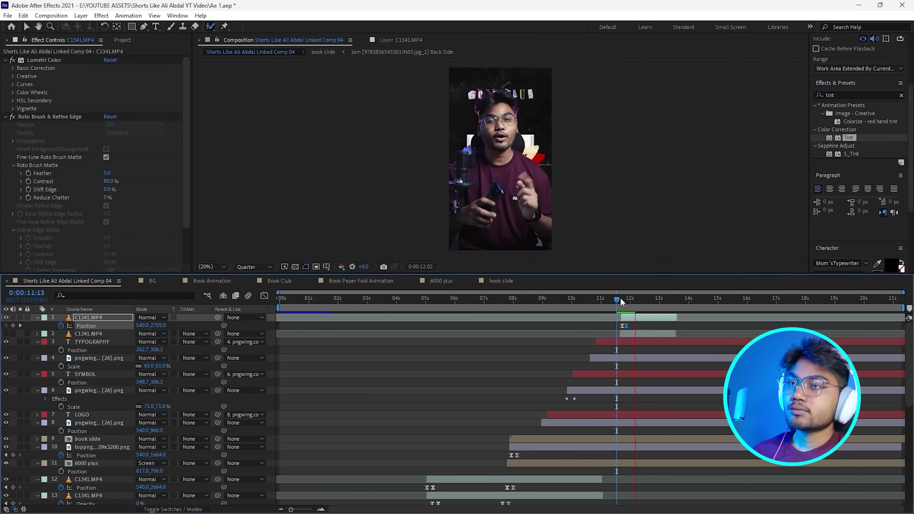
key(space)
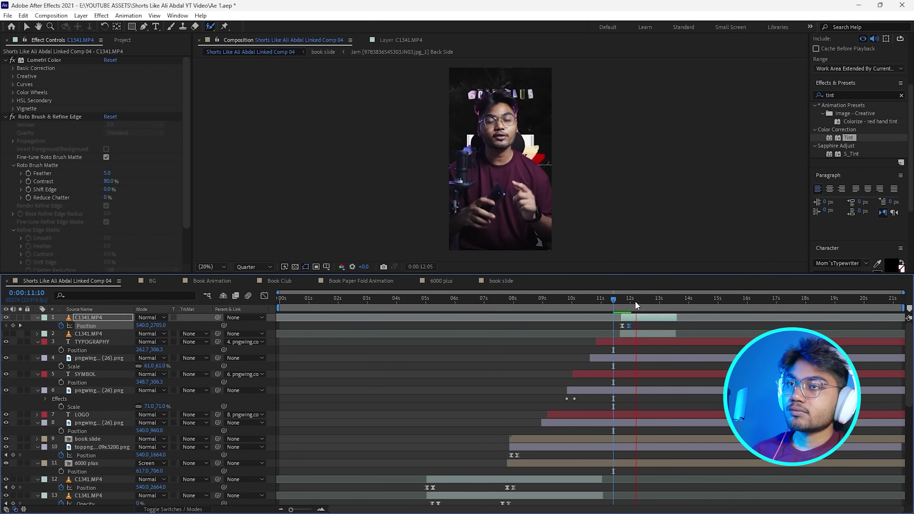
click(628, 302)
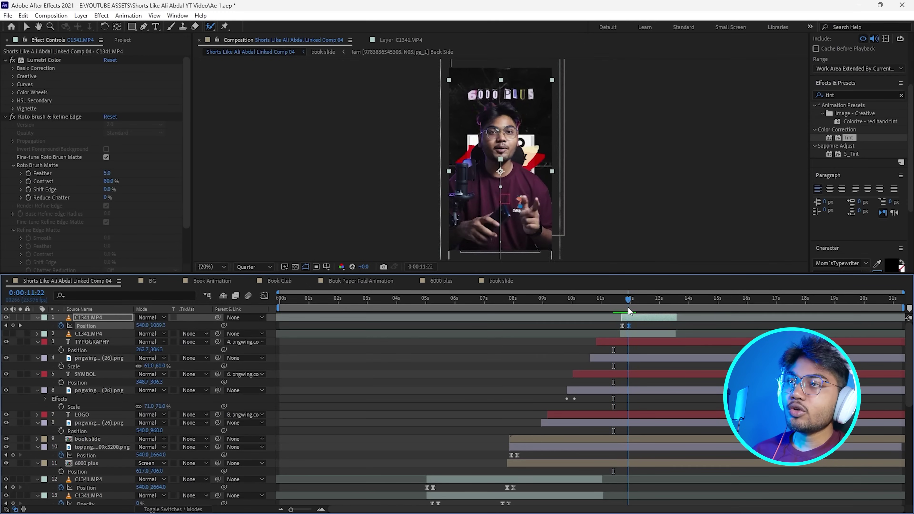
Fade in the second C1341.MP4 layer from 0% opacity at 0:00:11:22 to 100% at 0:00:12:02 with Easy Ease, unhide it and preview
click(628, 340)
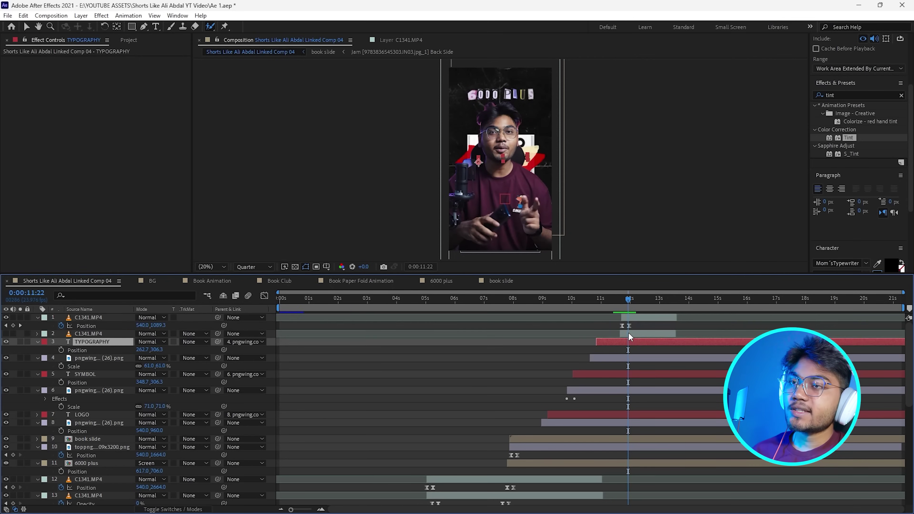
click(628, 334)
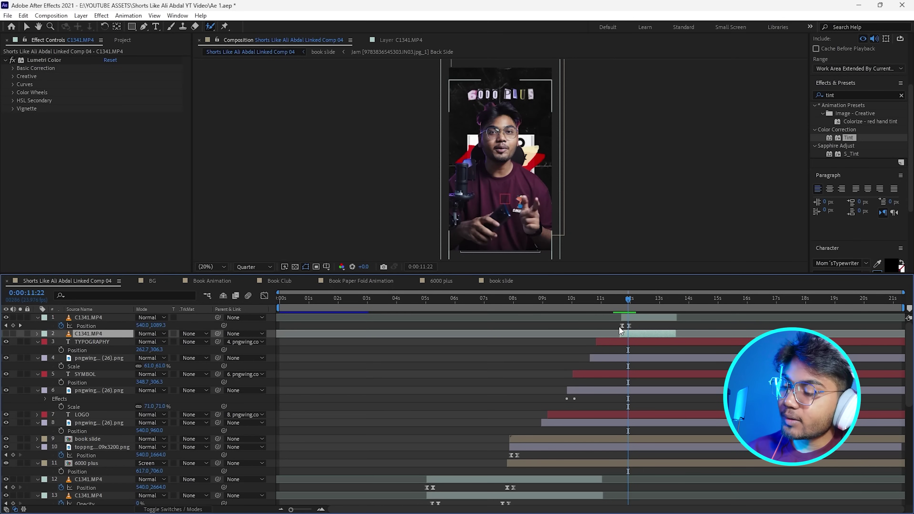
key(t)
click(61, 342)
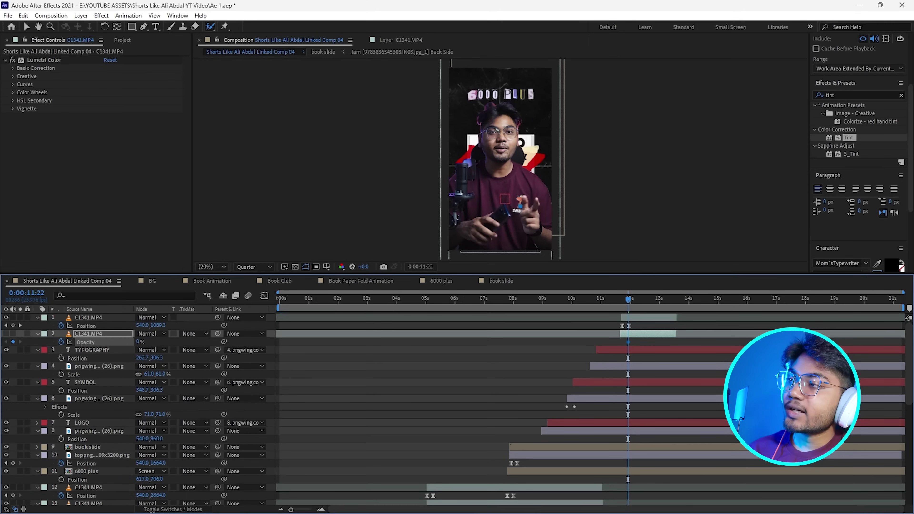
click(631, 307)
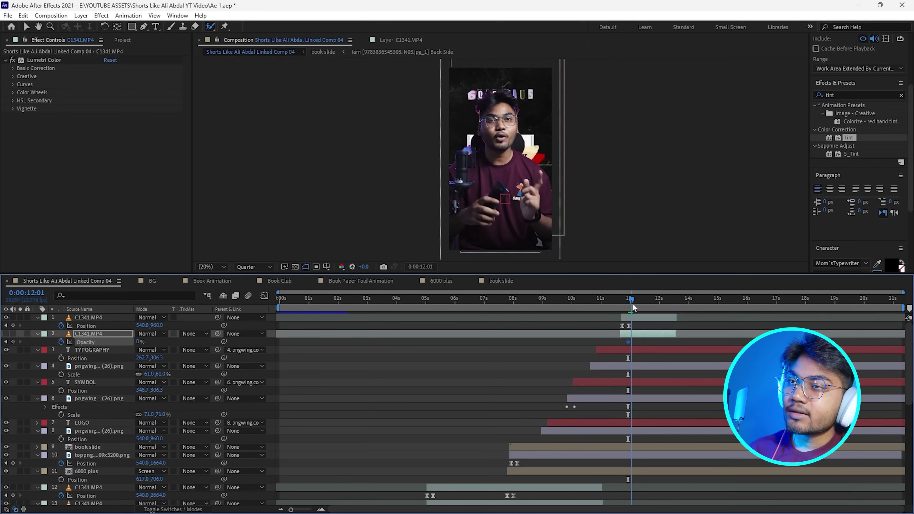
drag(631, 304, 633, 303)
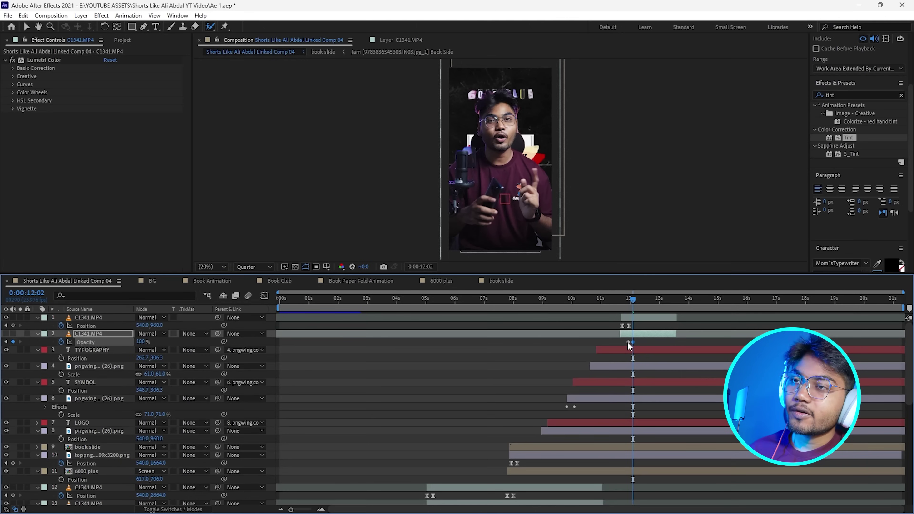
key(F9)
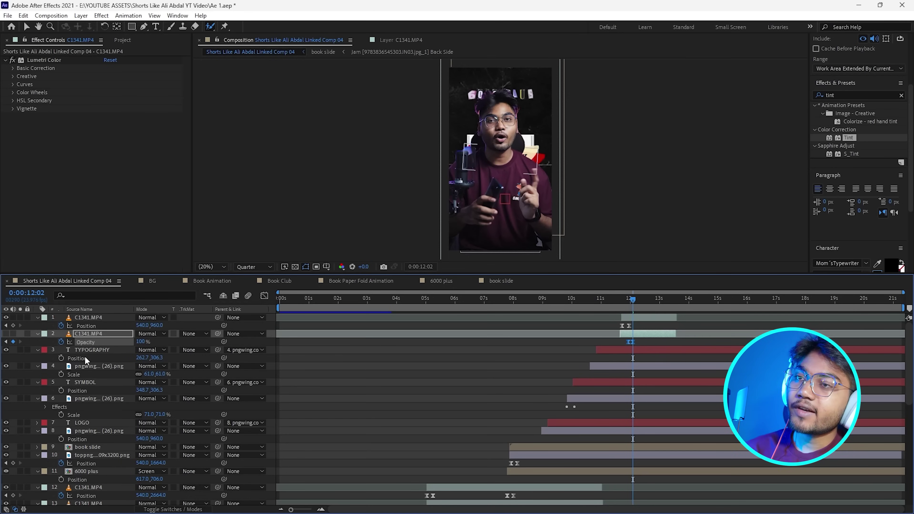
click(6, 334)
drag(632, 297, 616, 302)
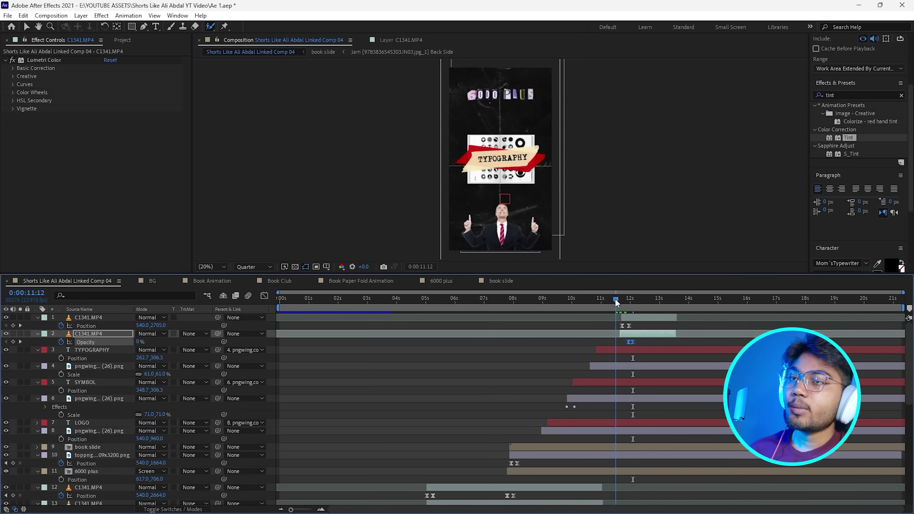
key(space)
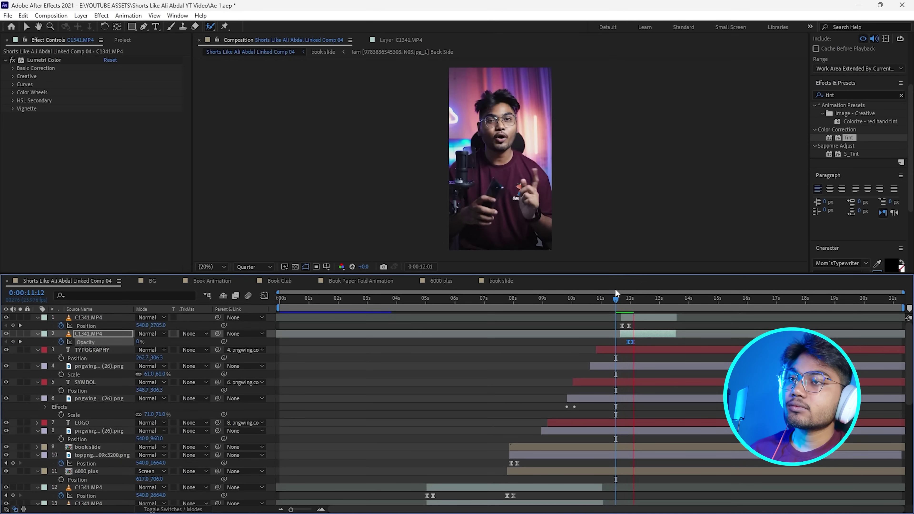
drag(630, 299, 613, 307)
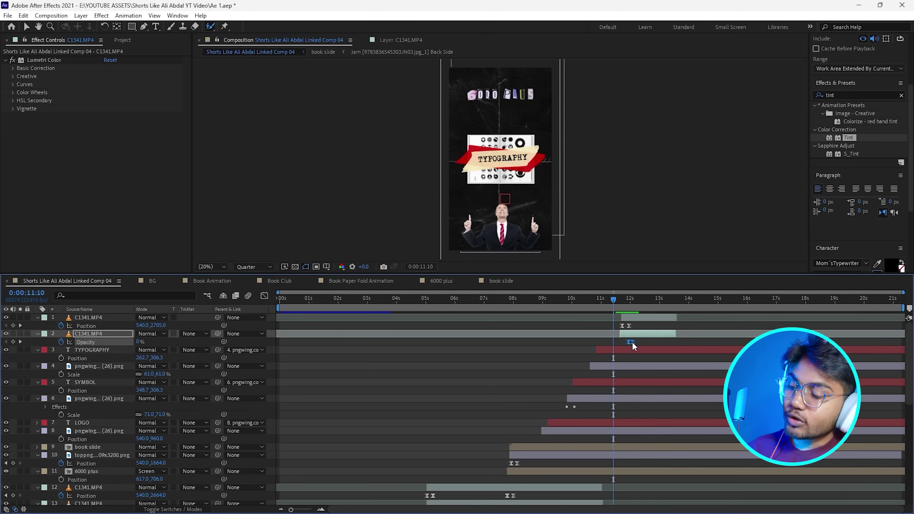
Copy the second layer's two Opacity keyframes to 0:00:13:04 and time-reverse them to create a fade-out
click(668, 302)
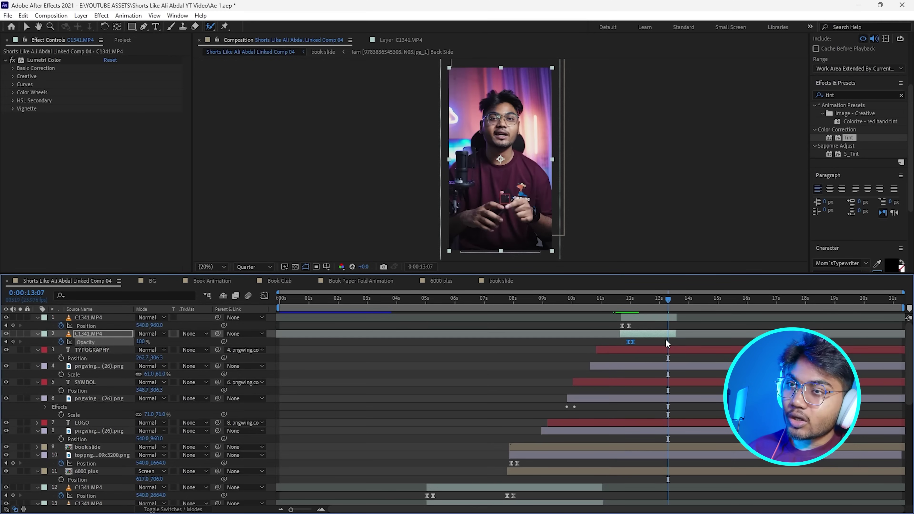
key(ctrl+v)
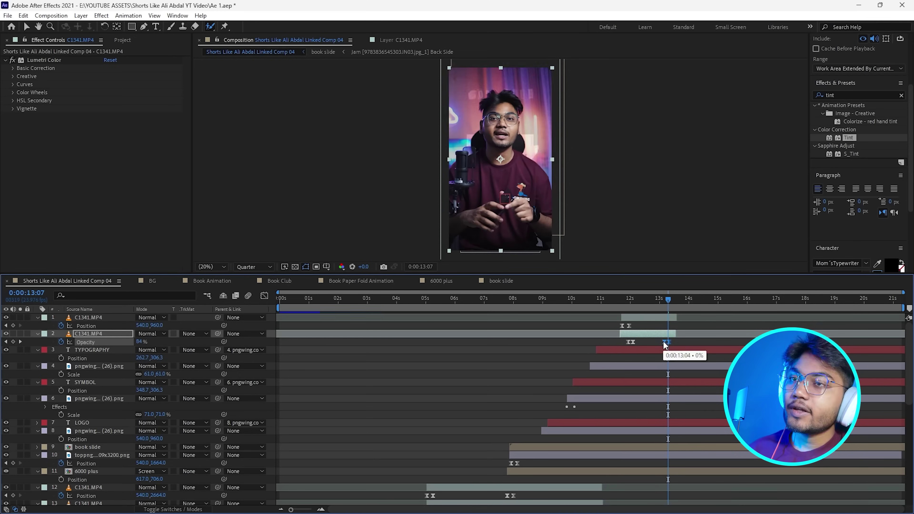
right_click(663, 341)
mouse_move(712, 461)
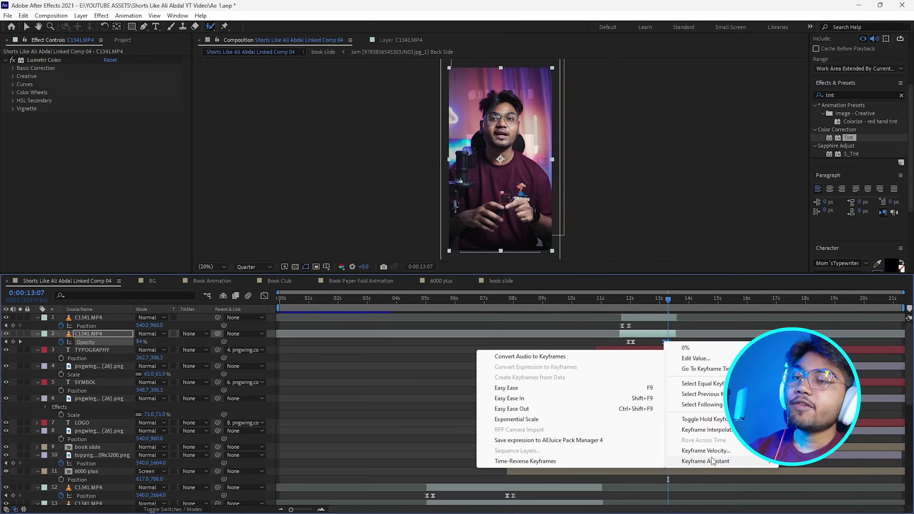
click(532, 461)
Copy the top C1341.MP4 layer's two Position keyframes to 0:00:13:07 and time-reverse them so the cutout slides out
click(629, 323)
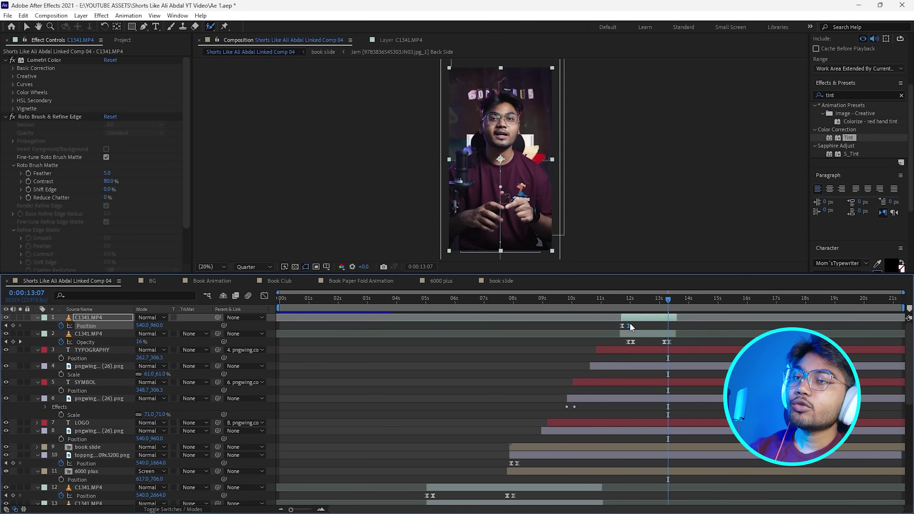
shift+click(622, 325)
key(ctrl+c)
key(ctrl+v)
right_click(674, 326)
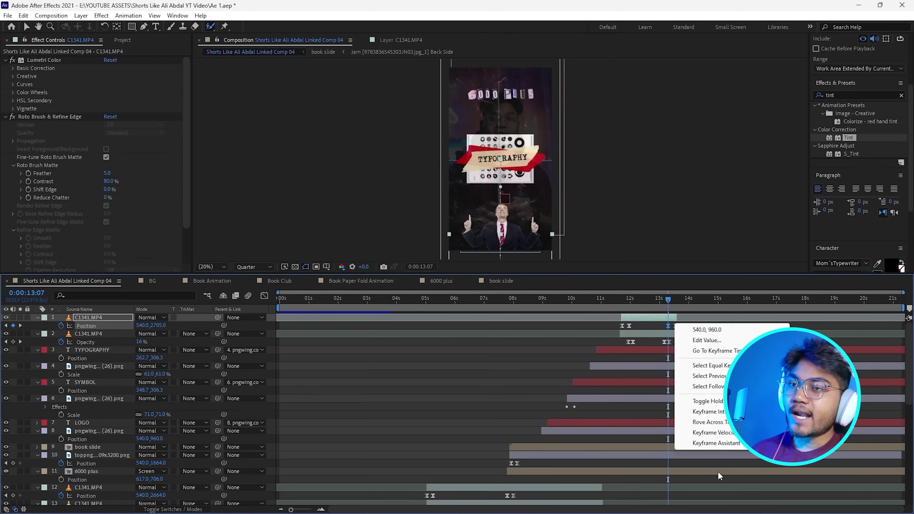
mouse_move(705, 443)
click(586, 441)
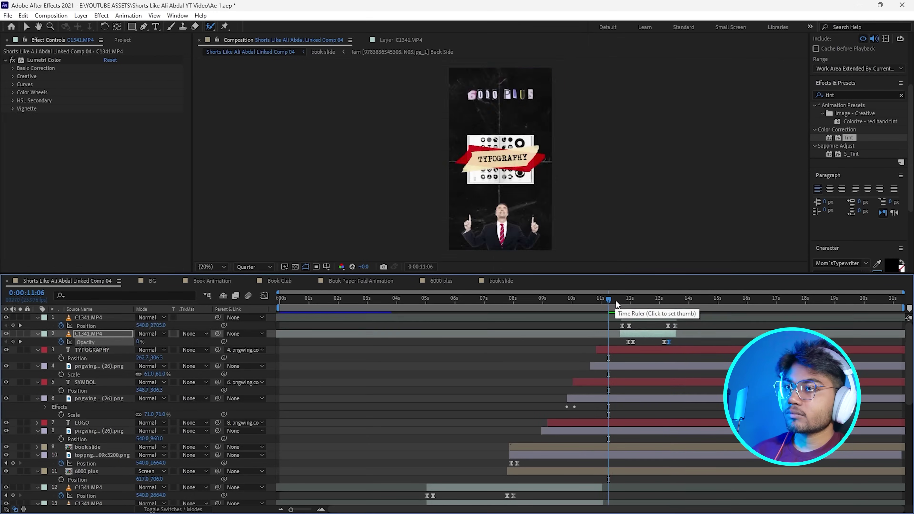
Preview the transition and set the top layer's final Position keyframe at 0:00:13:13 to 540, 1808
key(space)
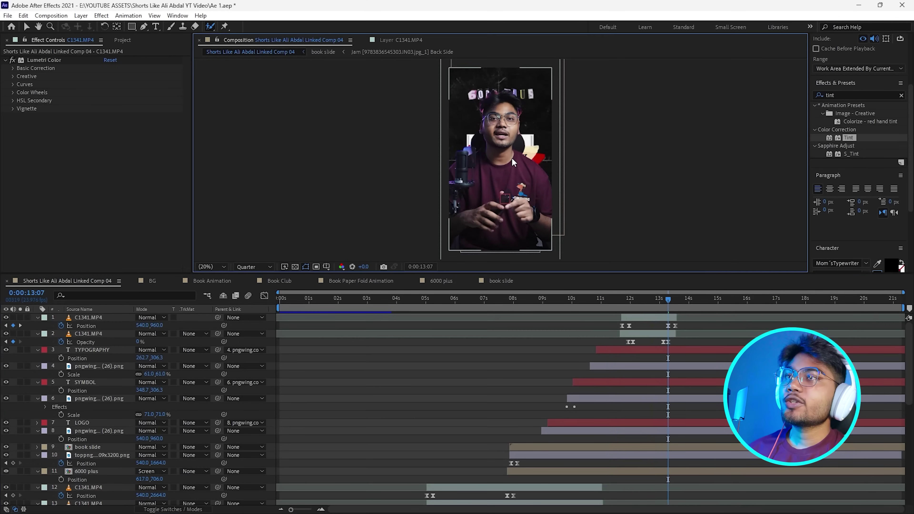
click(673, 305)
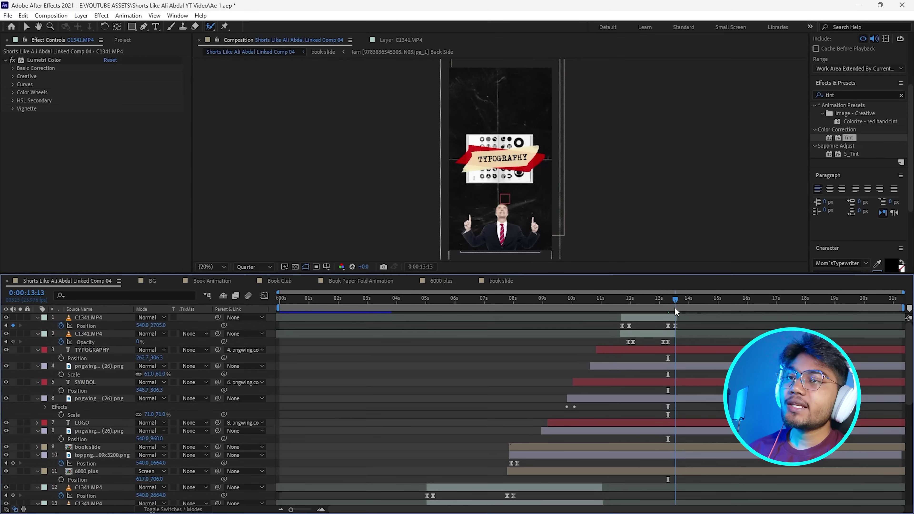
click(675, 326)
drag(157, 325, 0, 324)
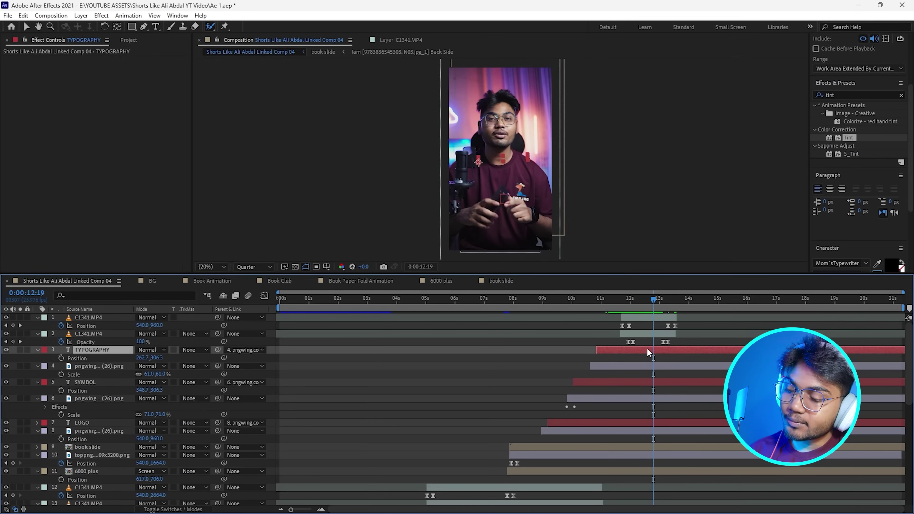
Trim the tape label, tape image, book slide, toppng and 6000 plus layers to end at 0:00:12:19, and preview the transition
key(ctrl+shift+d)
key(Delete)
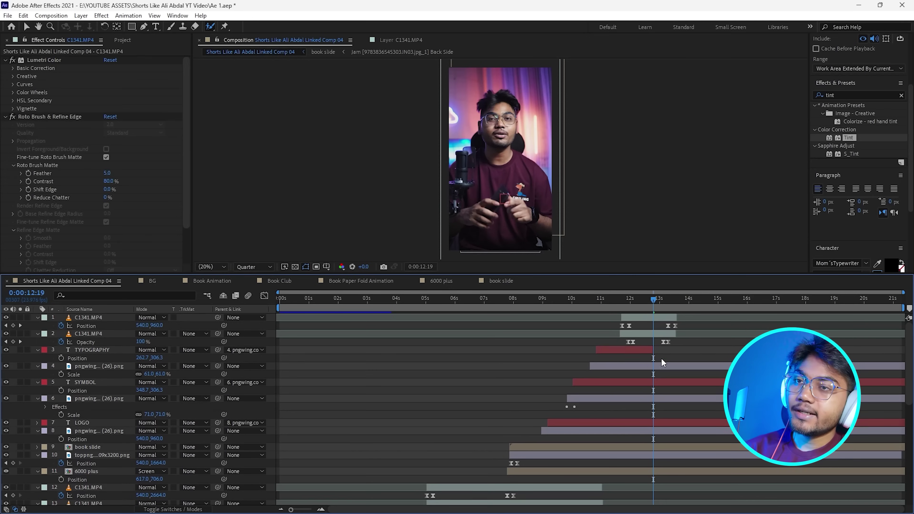
click(660, 365)
ctrl+click(658, 382)
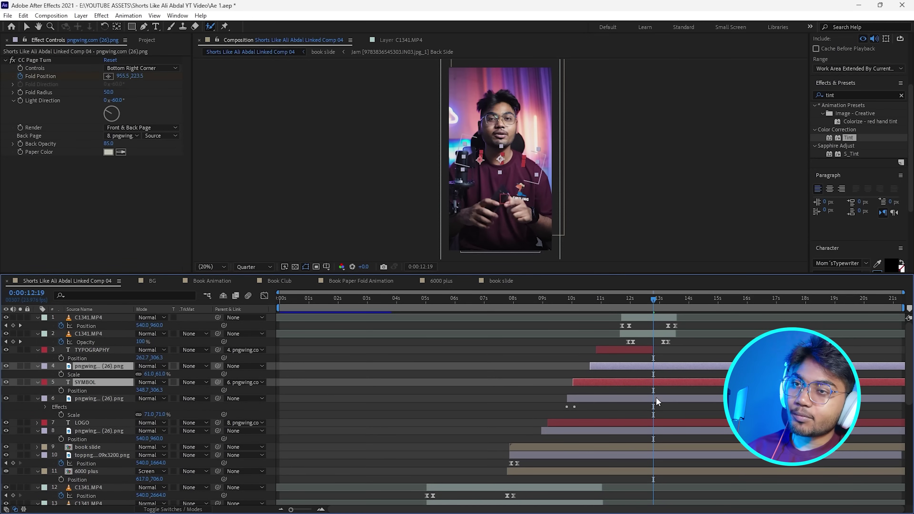
ctrl+click(656, 398)
key(alt+])
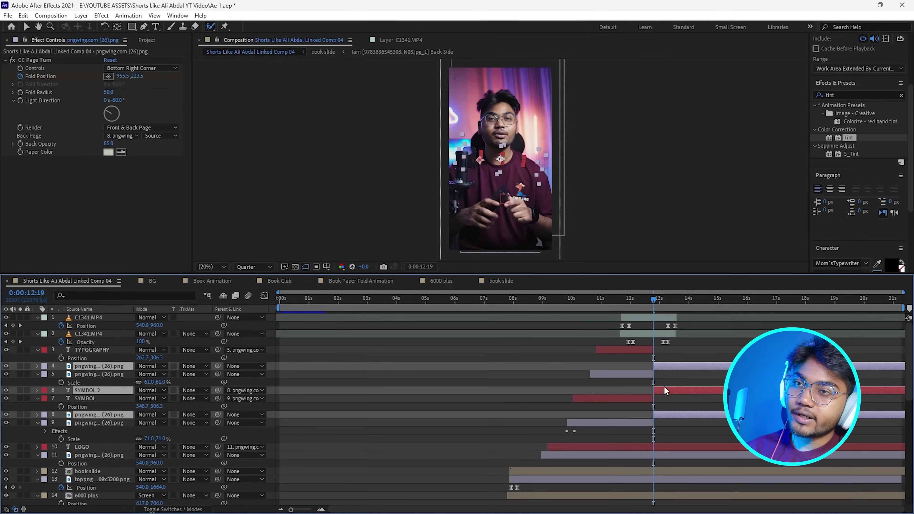
click(666, 380)
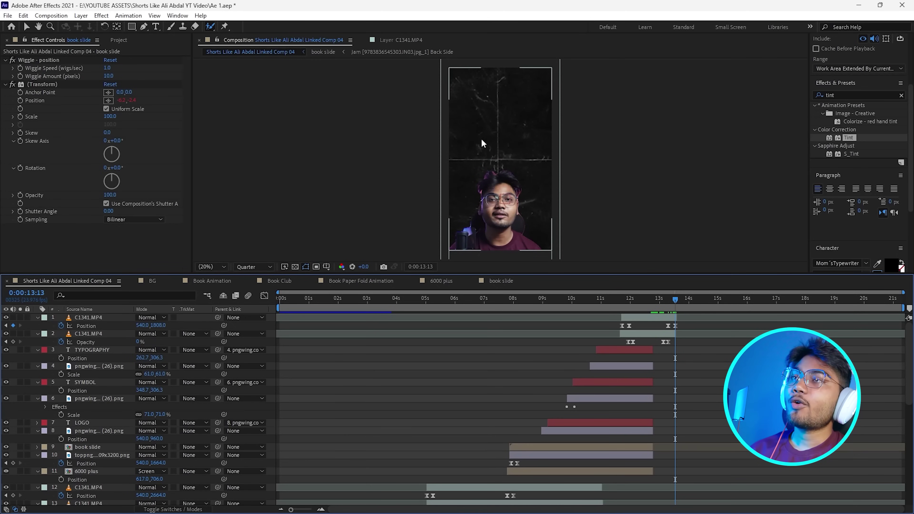
drag(663, 299, 613, 303)
key(space)
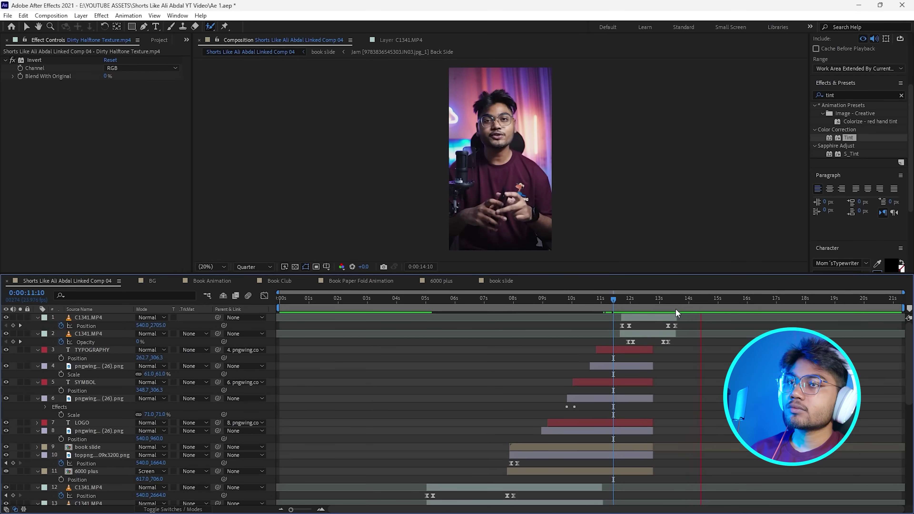
Move the two C1341.MP4 clips that follow the 0:00:13:13 cut to the top of the layer stack
click(670, 299)
drag(669, 299, 680, 311)
scroll(705, 405, down, 6)
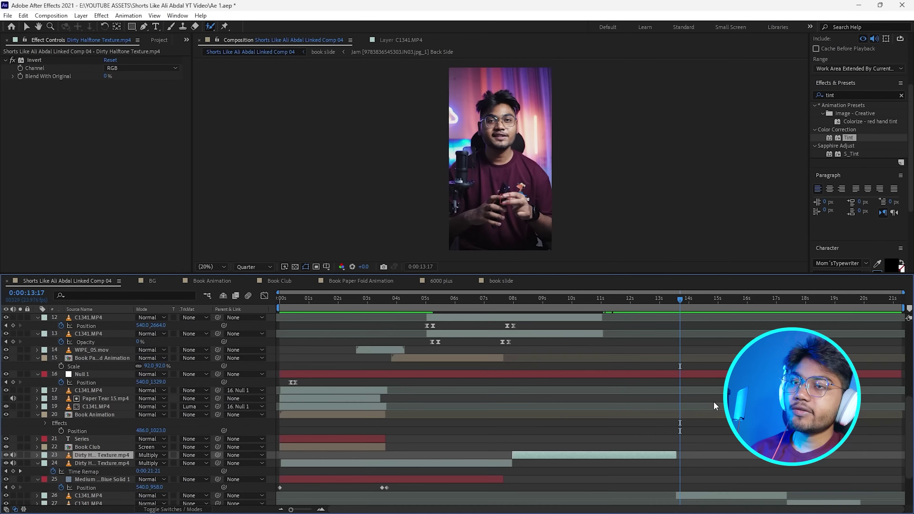
click(719, 438)
shift+click(720, 444)
drag(101, 436, 97, 306)
Duplicate the top C1341.MP4 clip, mark the man as foreground with the Roto Brush at 0:00:13:20, and return to its start at 0:00:13:14
mouse_move(695, 300)
mouse_down()
mouse_move(738, 301)
mouse_move(667, 303)
mouse_move(686, 313)
mouse_up()
click(690, 316)
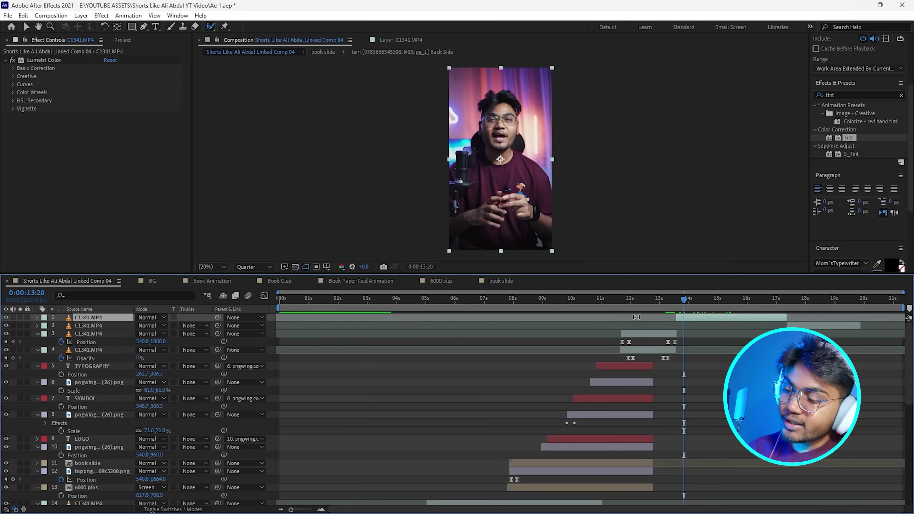
key(ctrl+d)
click(508, 145)
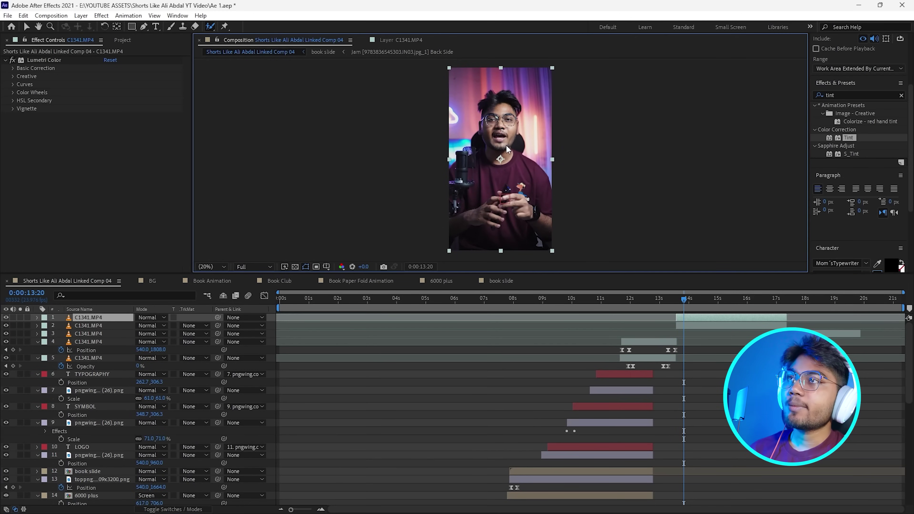
double_click(504, 144)
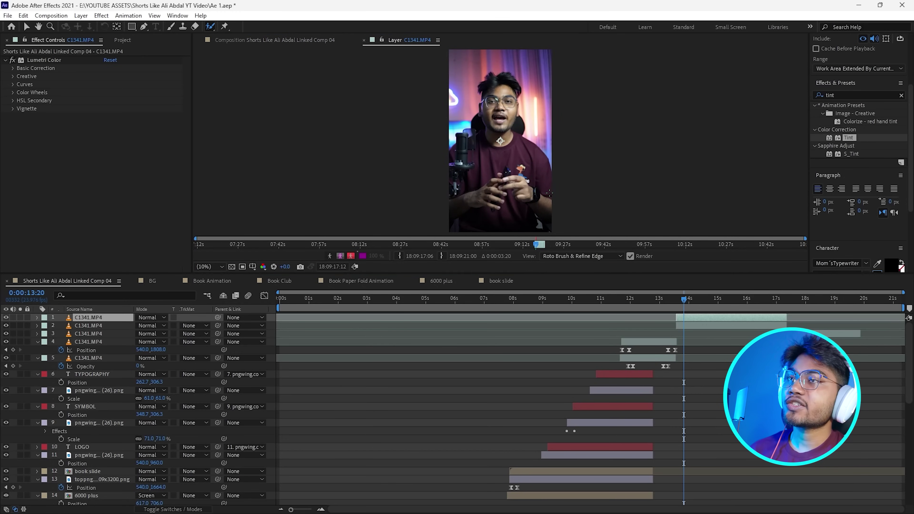
drag(551, 193, 504, 126)
drag(683, 298, 677, 298)
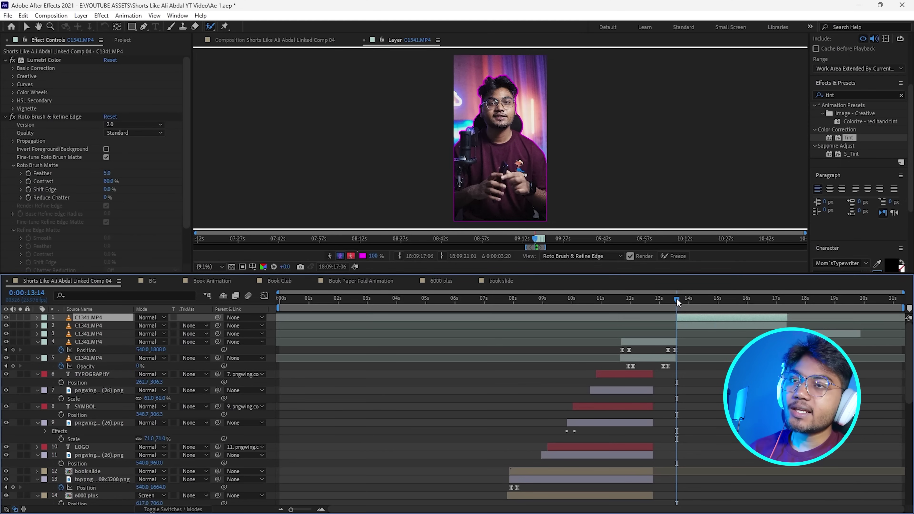
Propagate the Roto Brush matte through the top C1341.MP4 clip to 0:00:17:08, freeze it and return to the main composition
drag(753, 299, 785, 299)
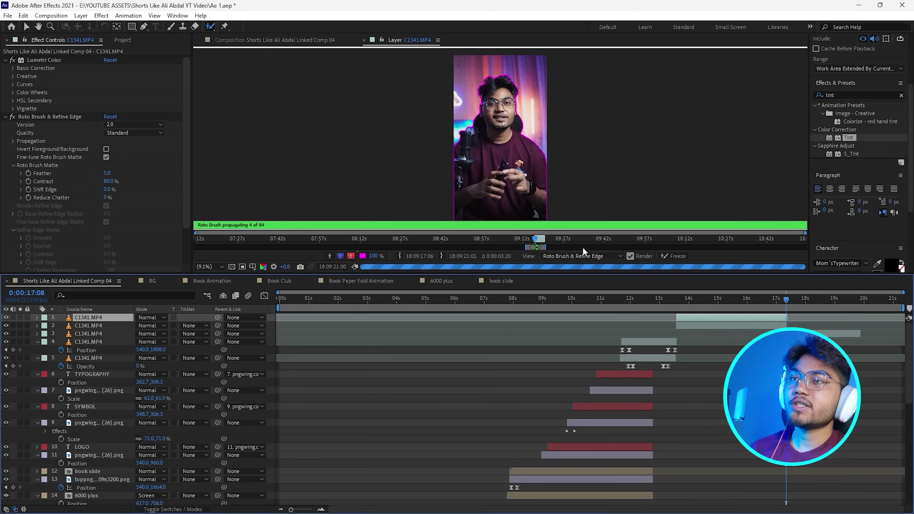
click(673, 255)
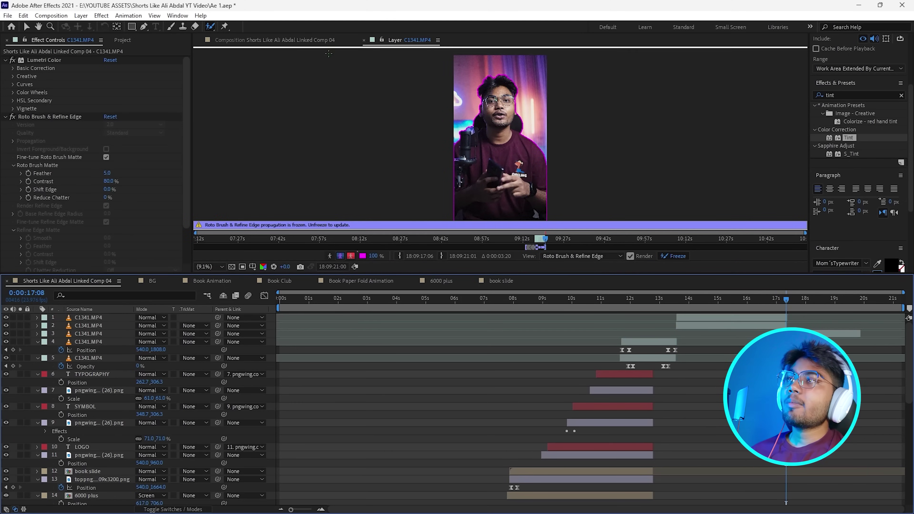
click(301, 38)
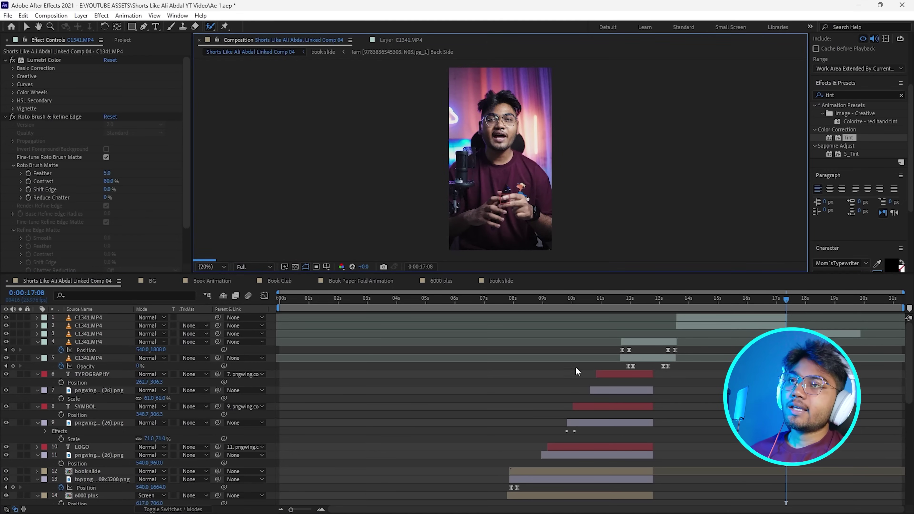
Keyframe the top C1341.MP4 layer's Position at 0:00:13:13 with the value 540, 1808 from the preceding cutout
key(j)
click(675, 348)
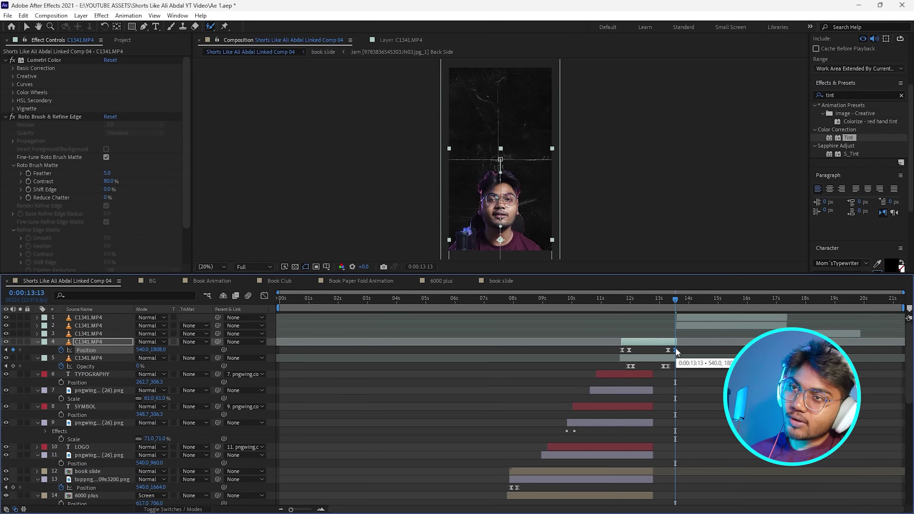
click(302, 318)
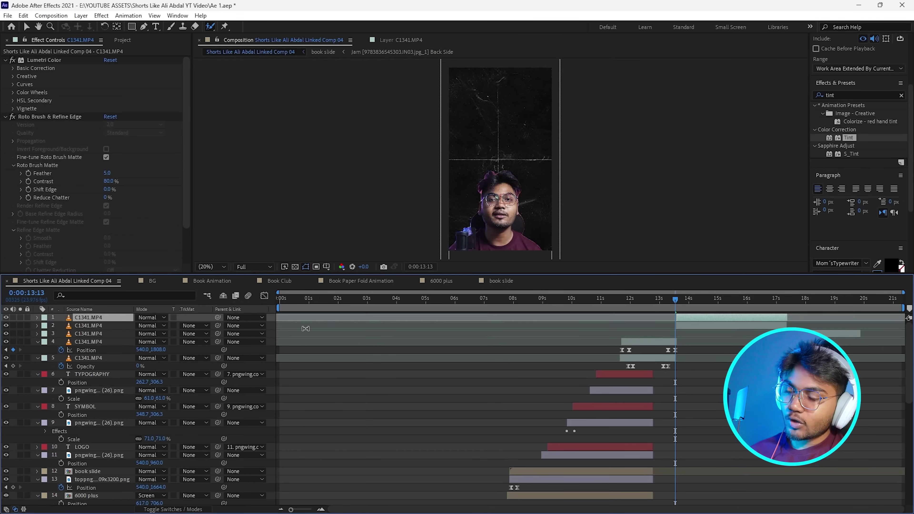
key(p)
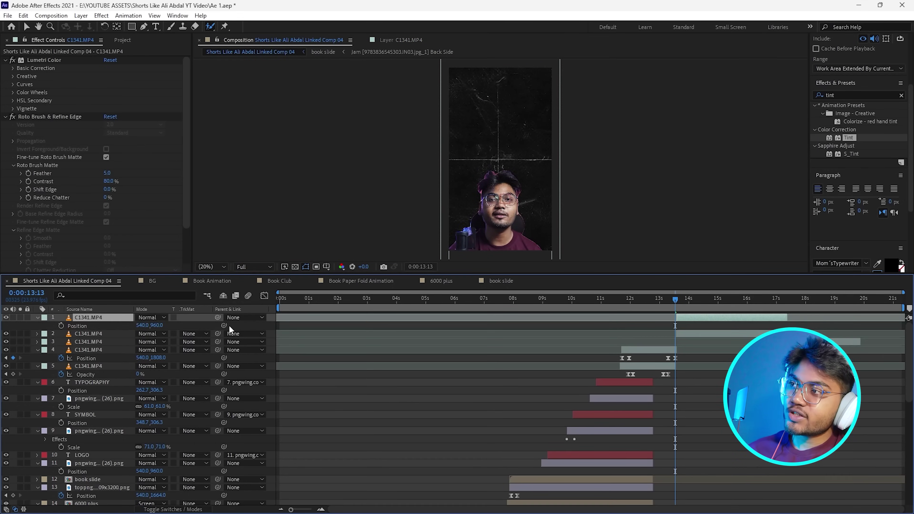
click(61, 326)
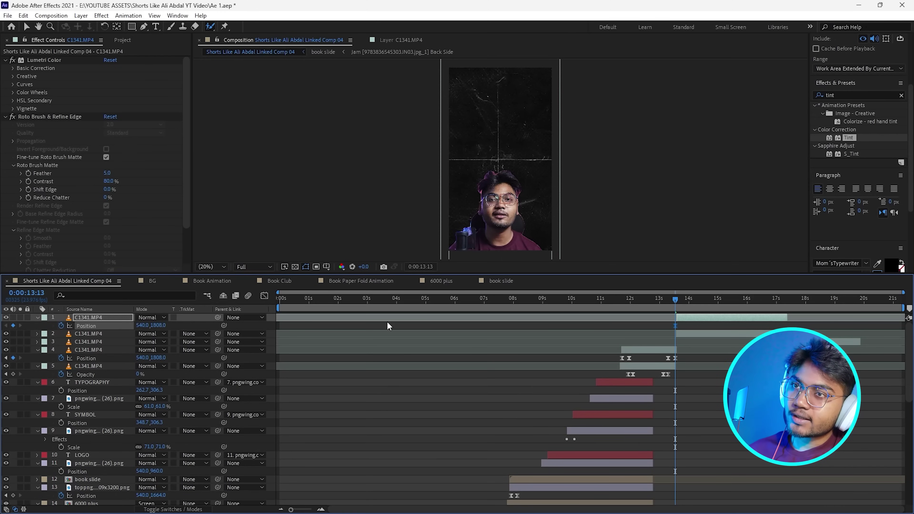
Hide the second C1341.MP4 layer and preview the transition around 0:00:13:13
click(667, 301)
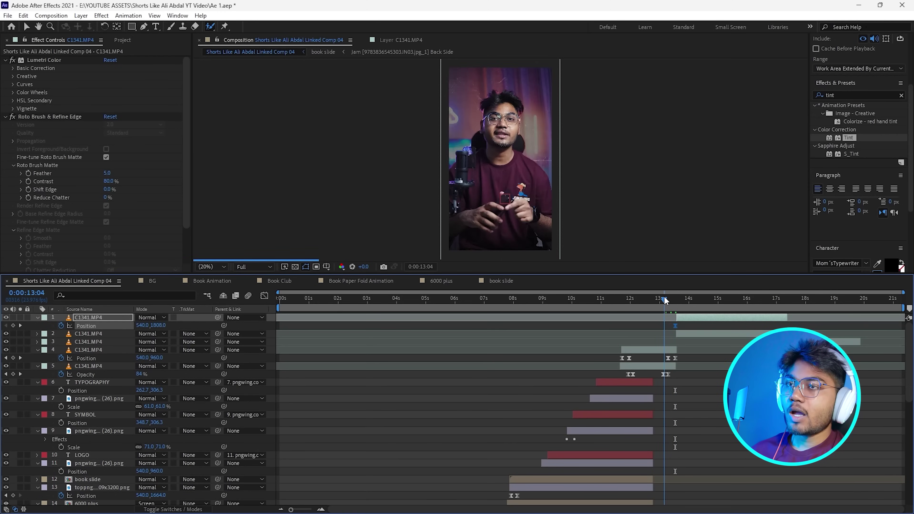
click(669, 300)
drag(669, 299, 680, 301)
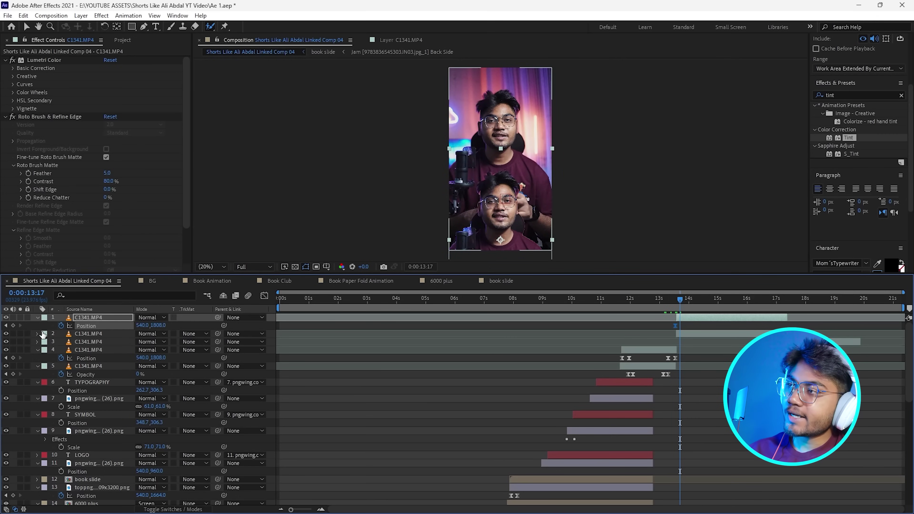
click(5, 334)
drag(663, 299, 750, 303)
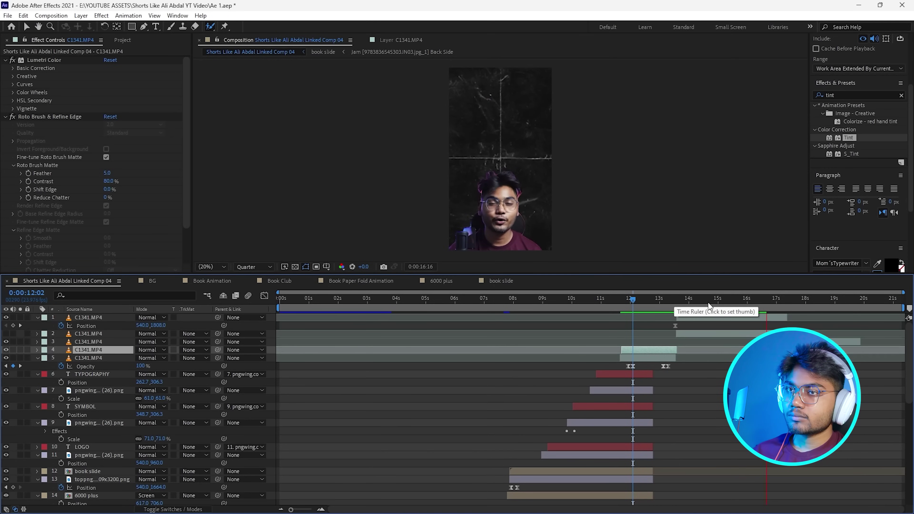
click(673, 297)
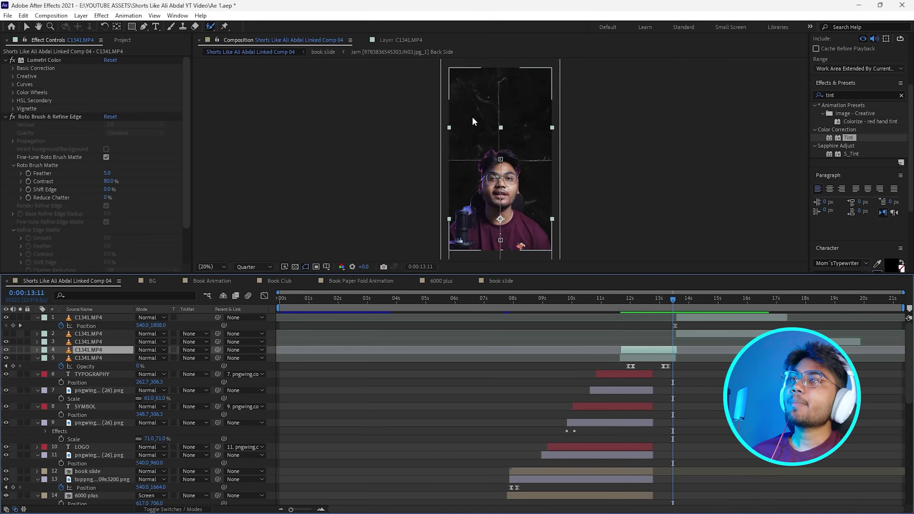
Create a composition named End Pngs and add the human-brain-mind-midbrain and human-brain-agy-cerebrum PNG images to it
click(122, 40)
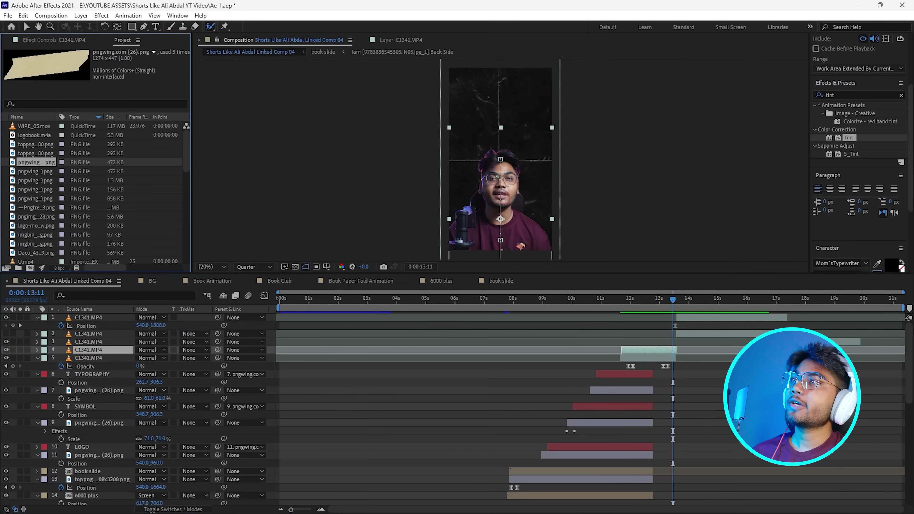
click(468, 503)
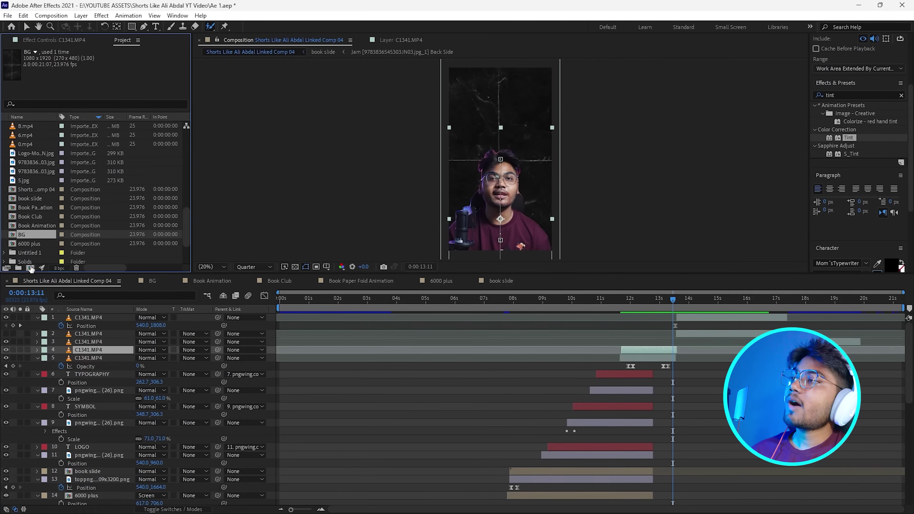
click(29, 268)
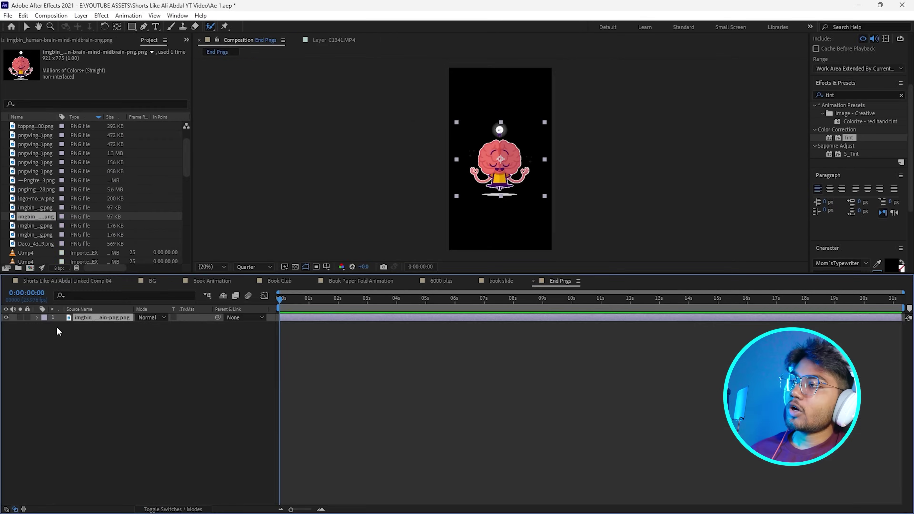
drag(45, 228, 76, 320)
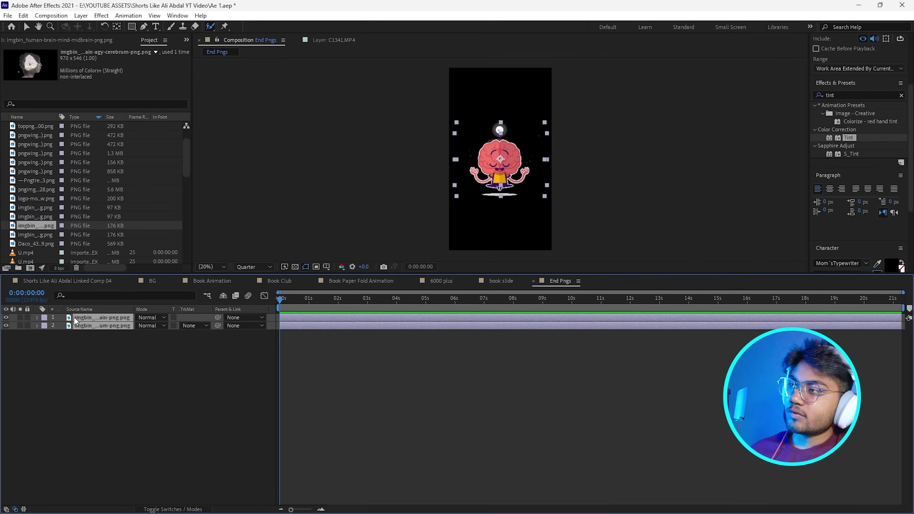
Scale down both brain images and position the meditating brain at 341, 307 and the head at 787, 310
key(s)
drag(169, 327, 141, 325)
key(p)
click(118, 360)
drag(141, 325, 18, 327)
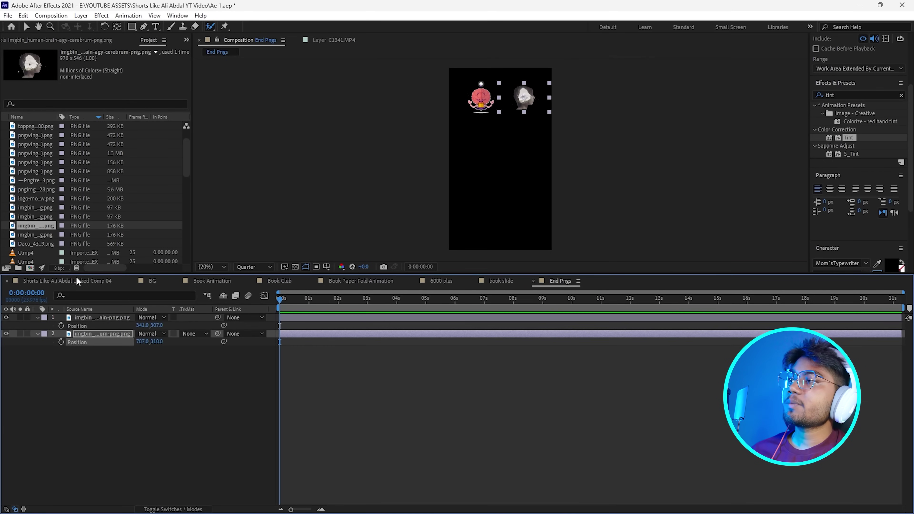
Add the End Pngs composition as the top layer of the main composition, starting at 0:00:13:00
click(76, 281)
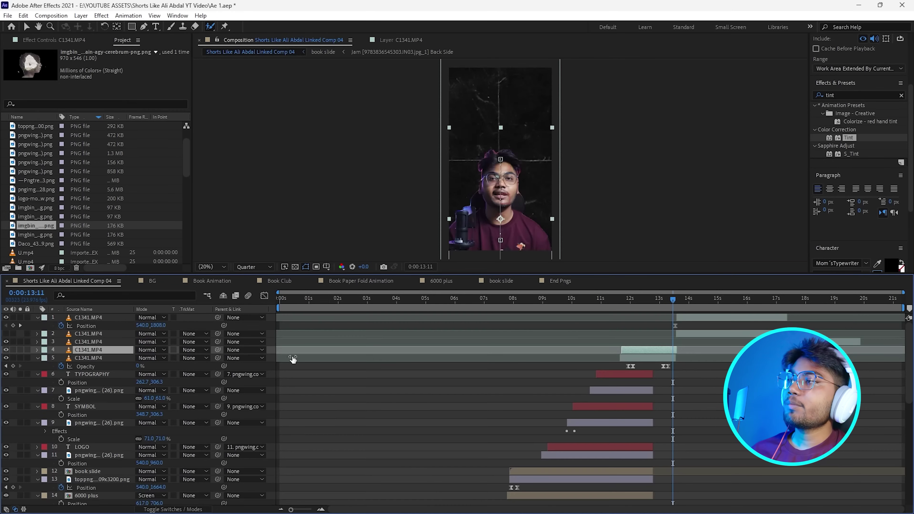
scroll(41, 184, up, 2)
click(64, 103)
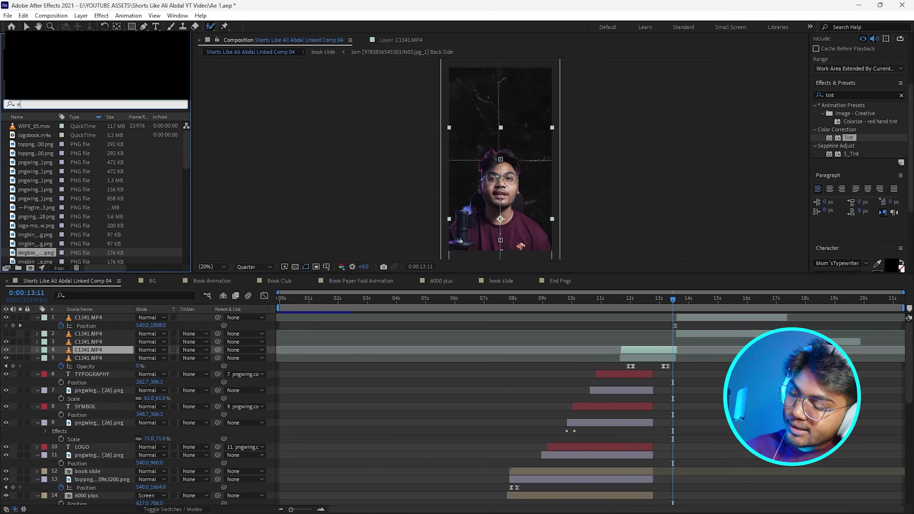
text(end)
drag(29, 252, 126, 313)
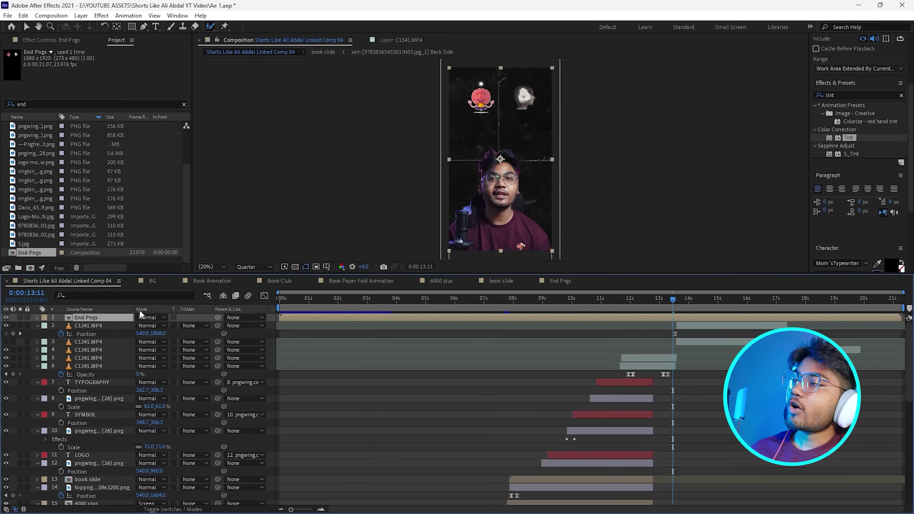
drag(294, 317, 677, 317)
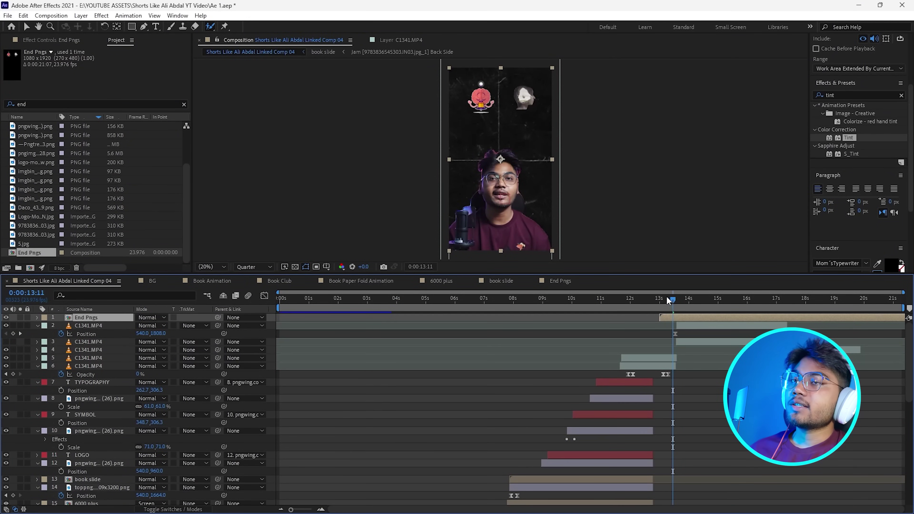
key(Page_Up)
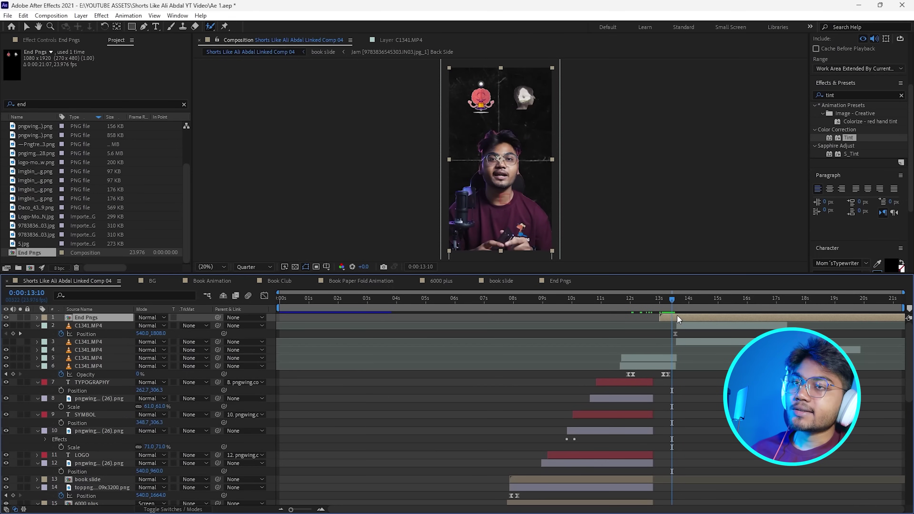
In the End Pngs composition, apply the two-sided centre fold of 3D Paper Jam with 10 segments to the meditating brain
click(559, 281)
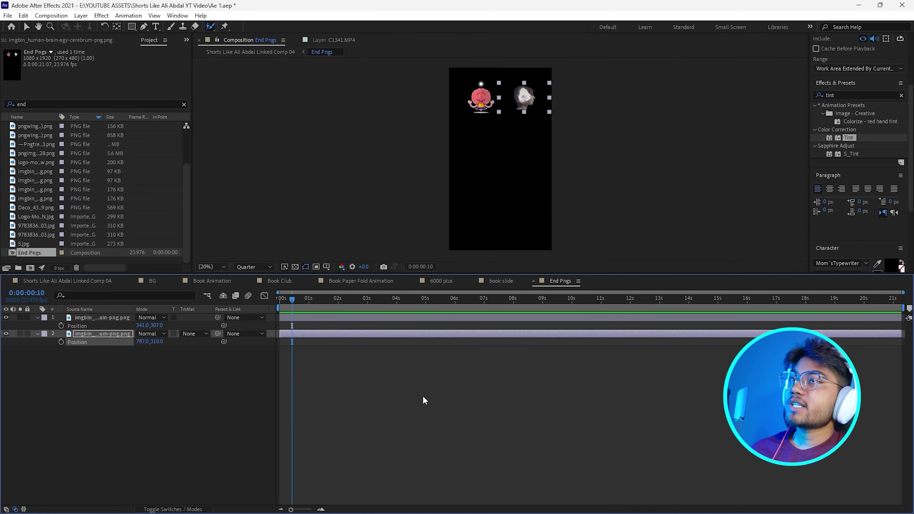
click(186, 15)
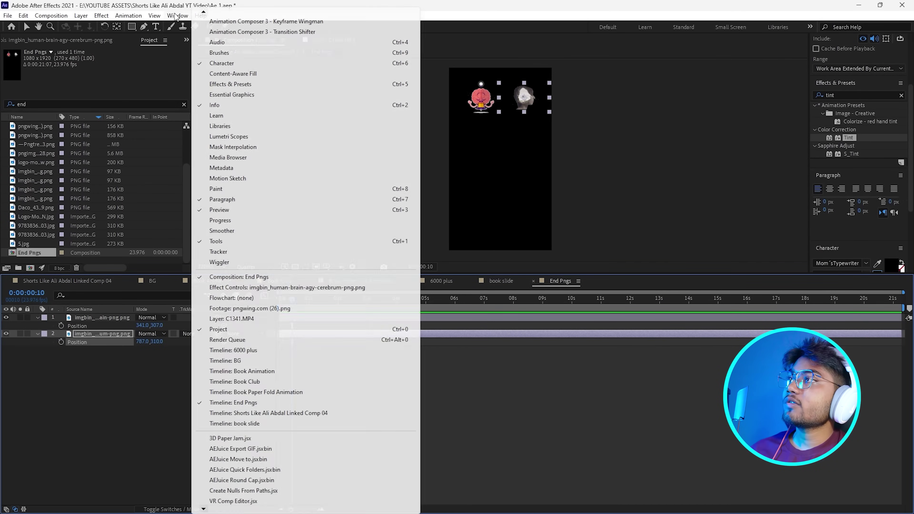
click(234, 459)
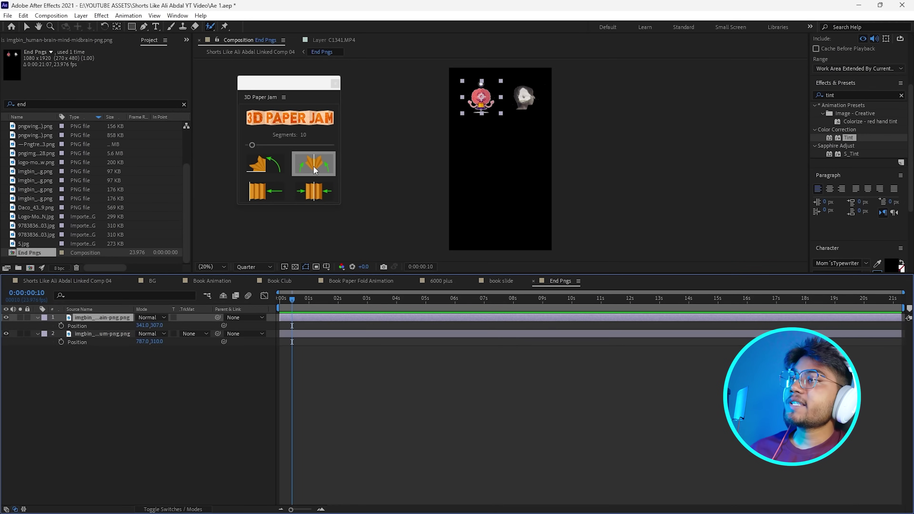
click(314, 169)
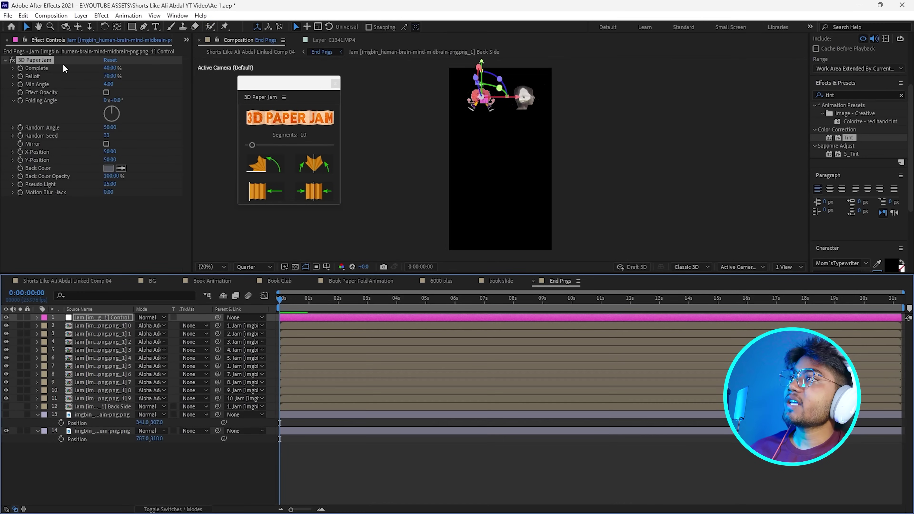
Animate the meditating brain's 3D Paper Jam Complete value from 100% at 0:00:00:00 to 0% at 0:00:01:00
click(20, 69)
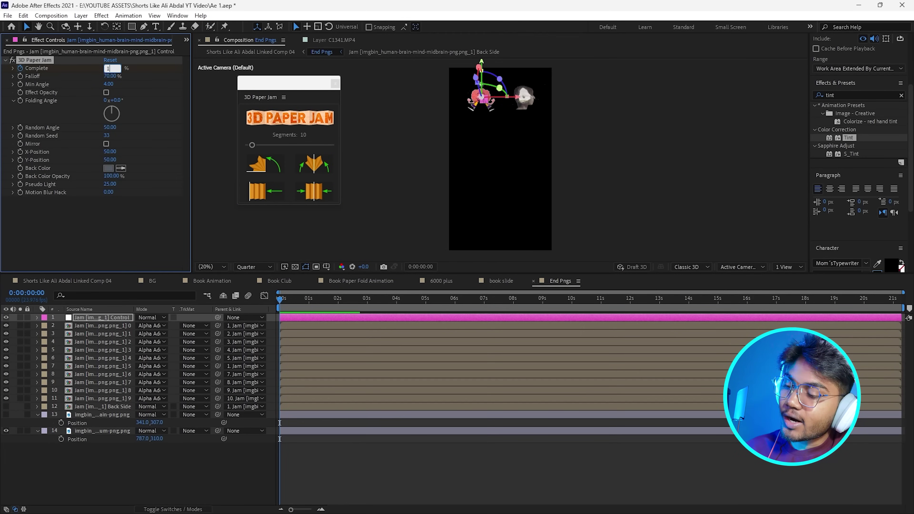
key(Return)
drag(280, 302, 308, 316)
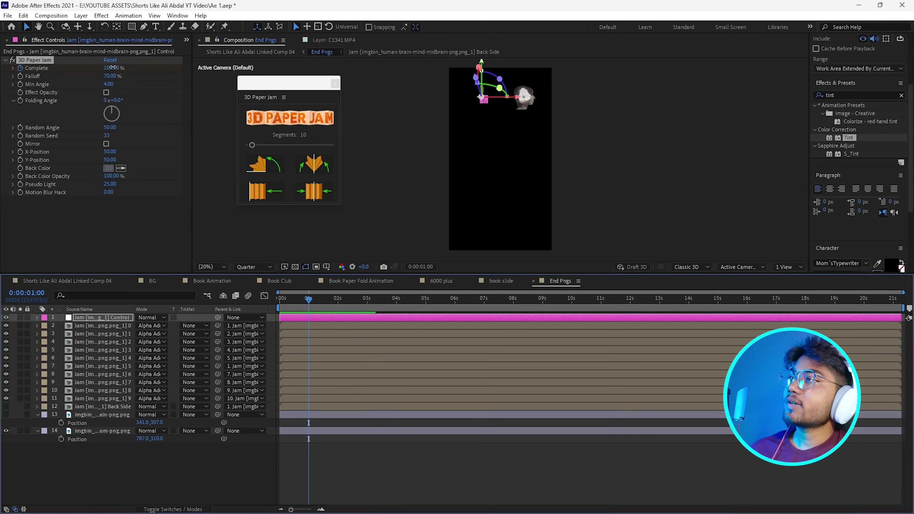
click(111, 68)
text(0)
Apply the same 3D Paper Jam fold to the head image and animate Complete from 100% to 0% over about one second
click(102, 430)
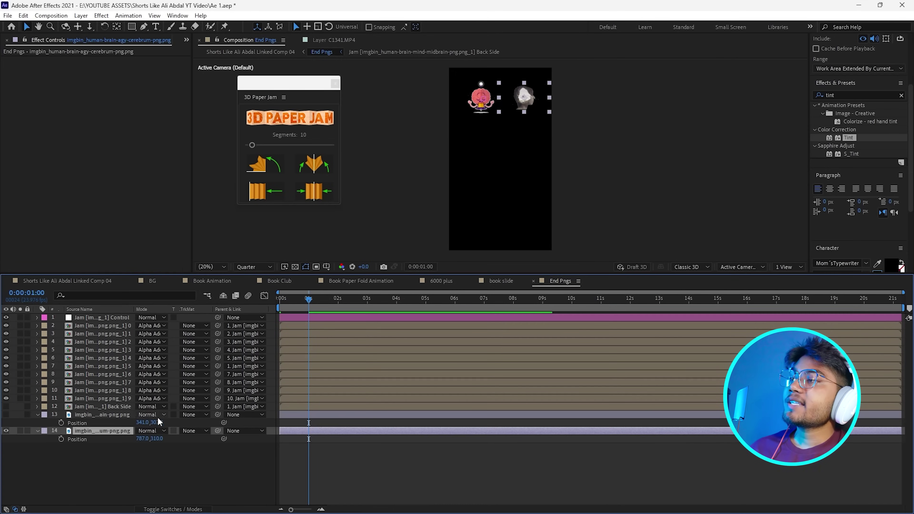
click(314, 166)
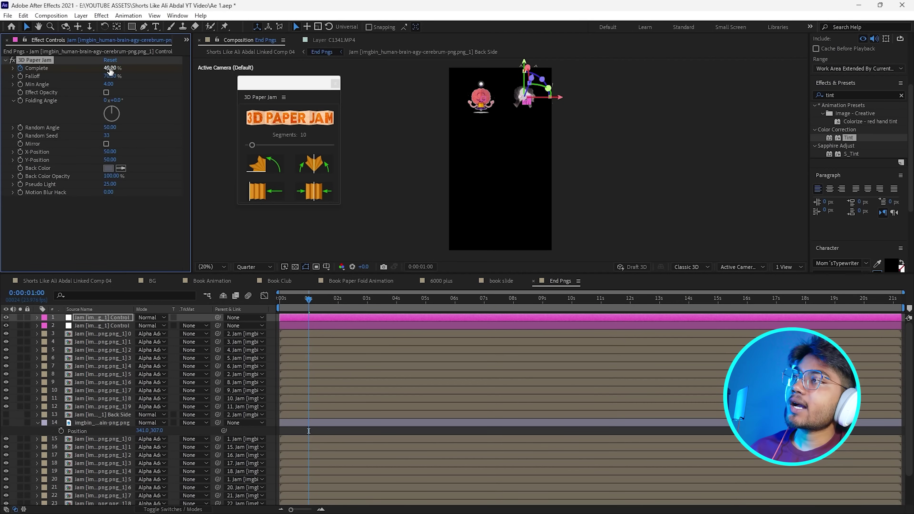
text(100)
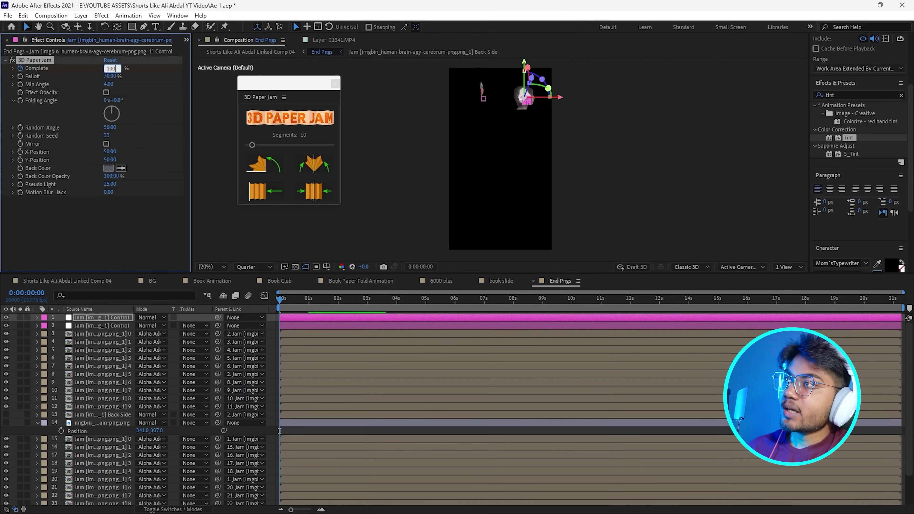
key(Return)
drag(296, 299, 311, 316)
click(110, 68)
text(0)
Place the End Pngs layer in the main composition at Position 540, 1110, starting at 0:00:13:10, and enlarge it slightly
click(66, 281)
key(p)
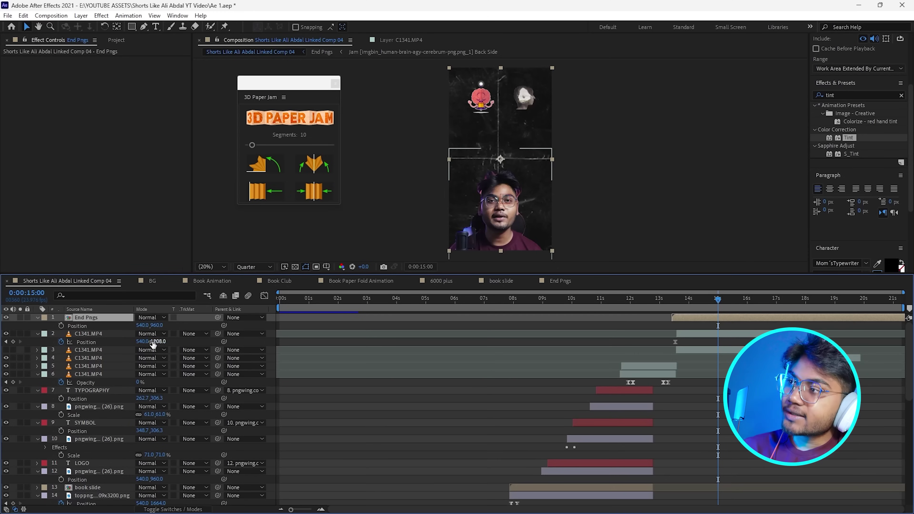
drag(158, 325, 176, 326)
key(s)
click(165, 325)
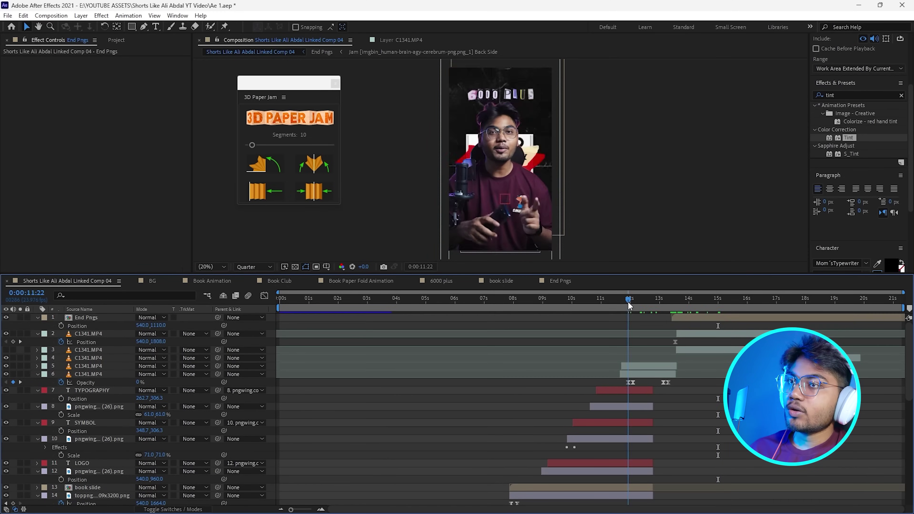
Preview the transition with the folding images from 0:00:11:22 and reopen the End Pngs composition at 0:00:00:18
key(space)
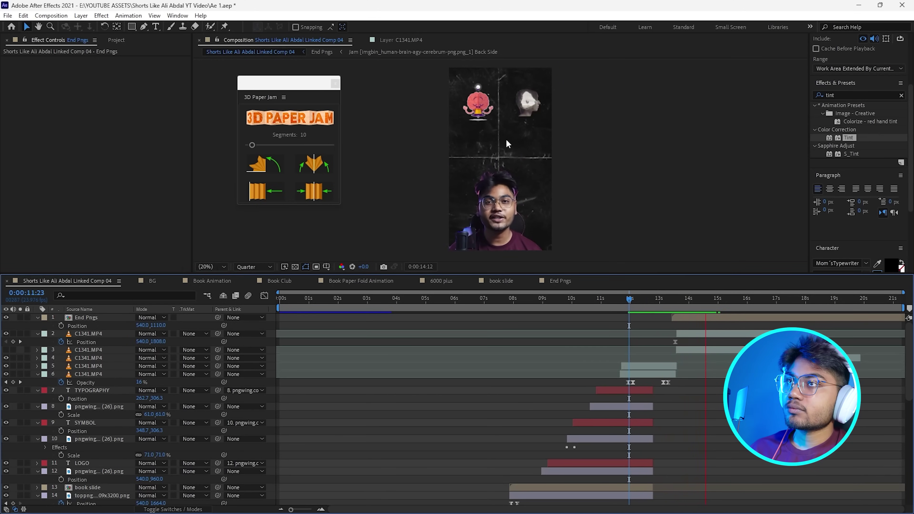
click(693, 302)
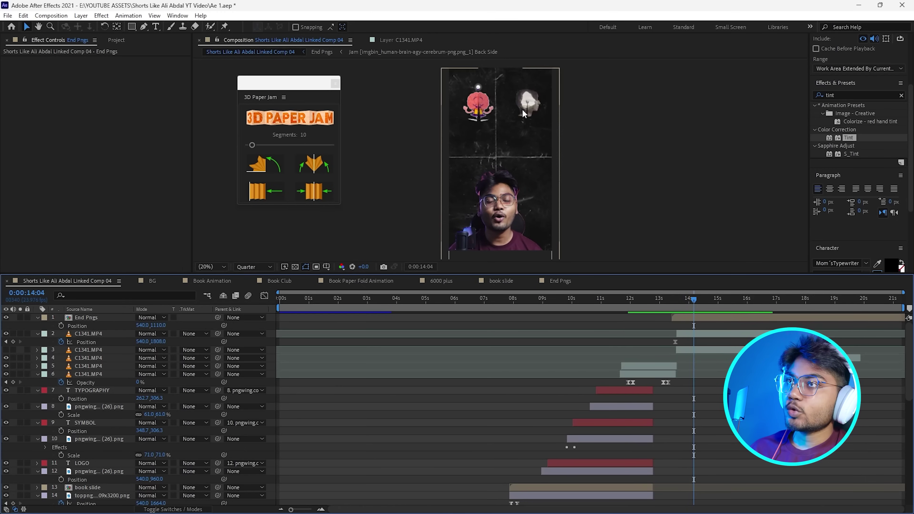
click(560, 281)
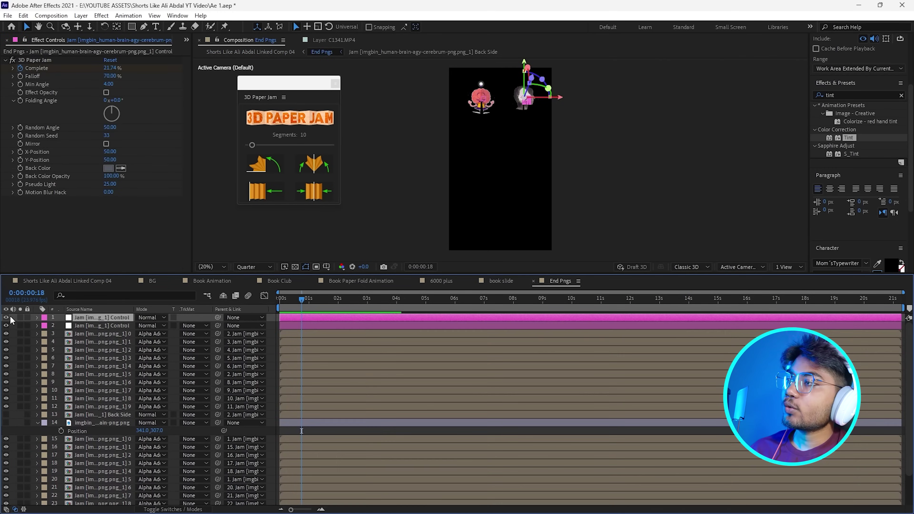
Move the final Complete keyframe of both fold controls to 0:00:00:12 and preview the main composition from 0:00:13:03
click(36, 317)
drag(302, 311, 295, 312)
scroll(61, 410, down, 3)
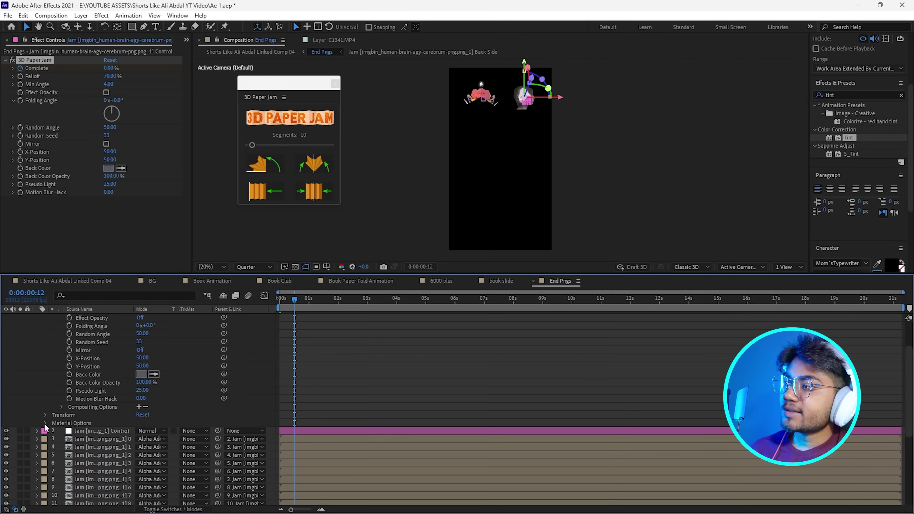
click(37, 430)
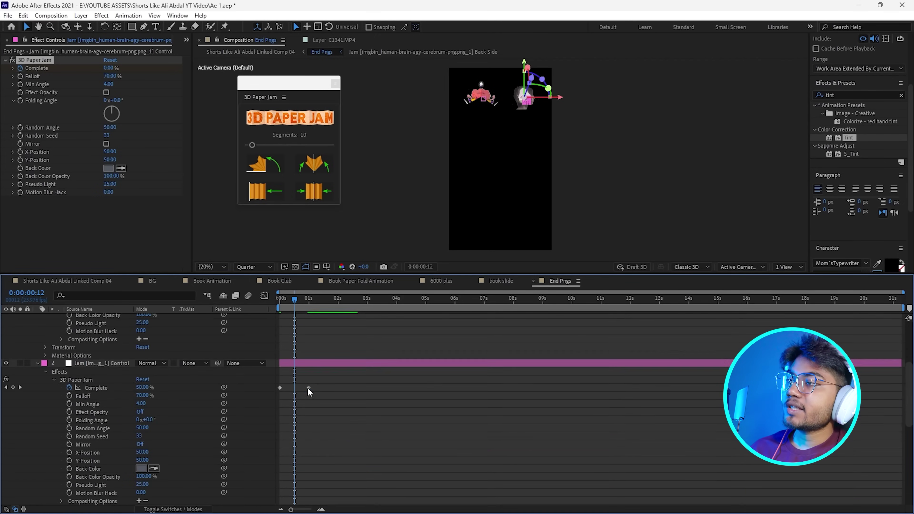
click(274, 362)
click(58, 281)
drag(680, 301, 663, 307)
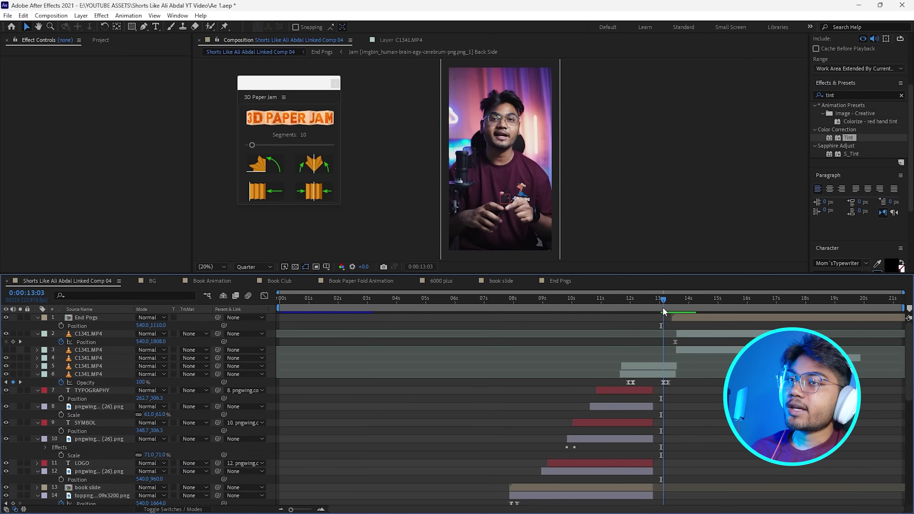
key(space)
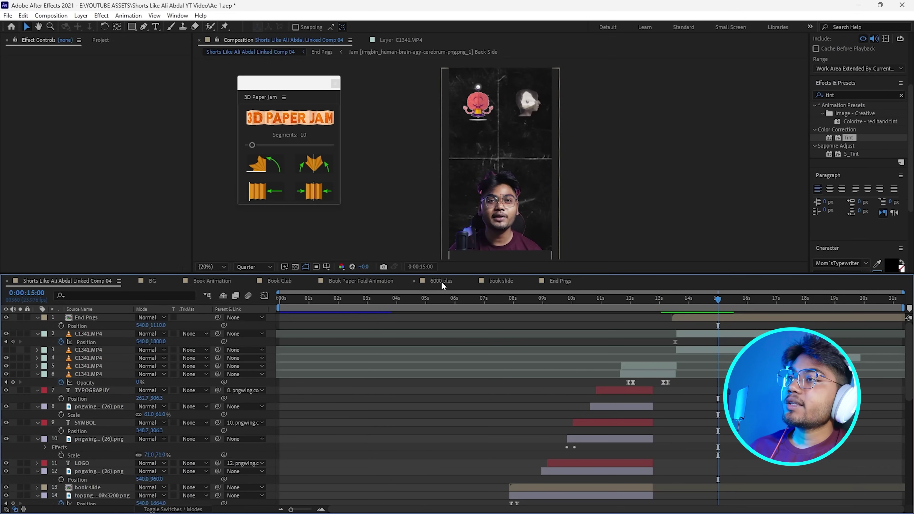
Duplicate the meditating brain's Complete keyframes in End Pngs and time-reverse the copies so it folds away by 0:00:01:18
click(572, 282)
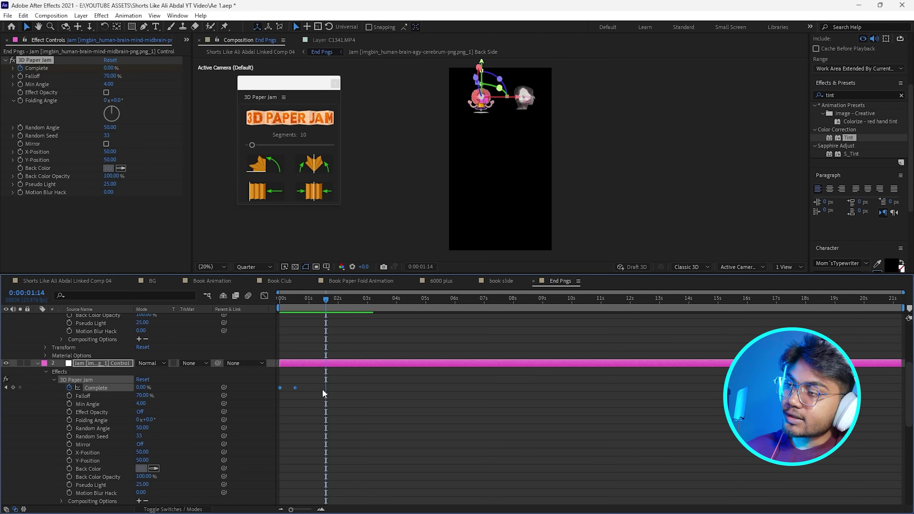
key(ctrl+v)
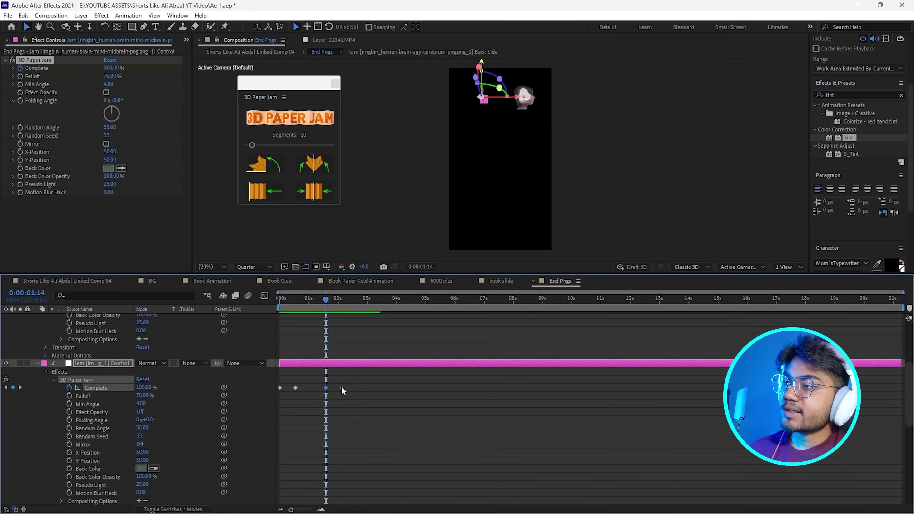
drag(341, 388, 324, 388)
right_click(325, 388)
mouse_move(395, 507)
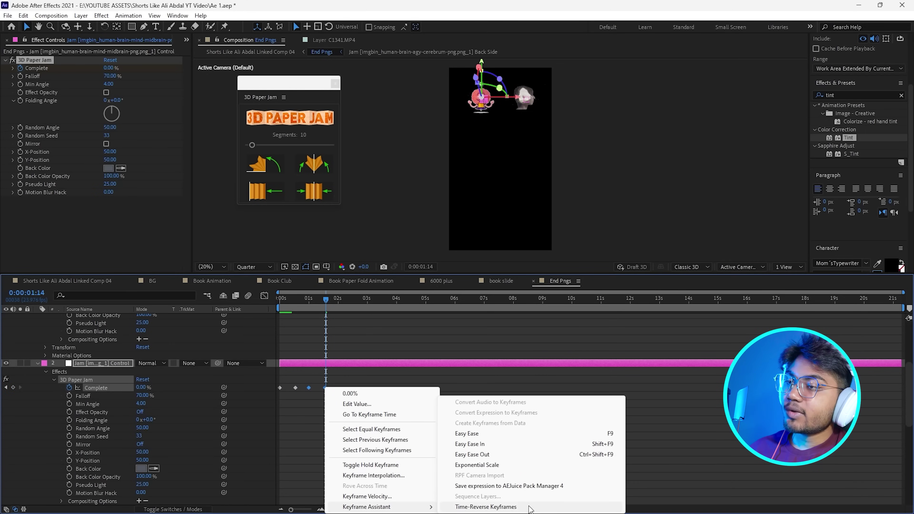
click(494, 508)
scroll(291, 335, up, 5)
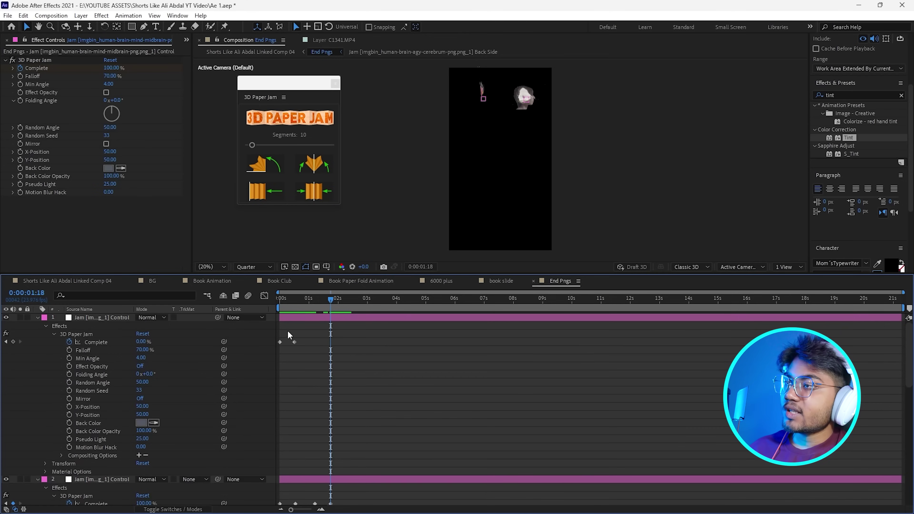
Copy the head image's Complete keyframes to finish at 0:00:01:18 and time-reverse the copies
click(294, 341)
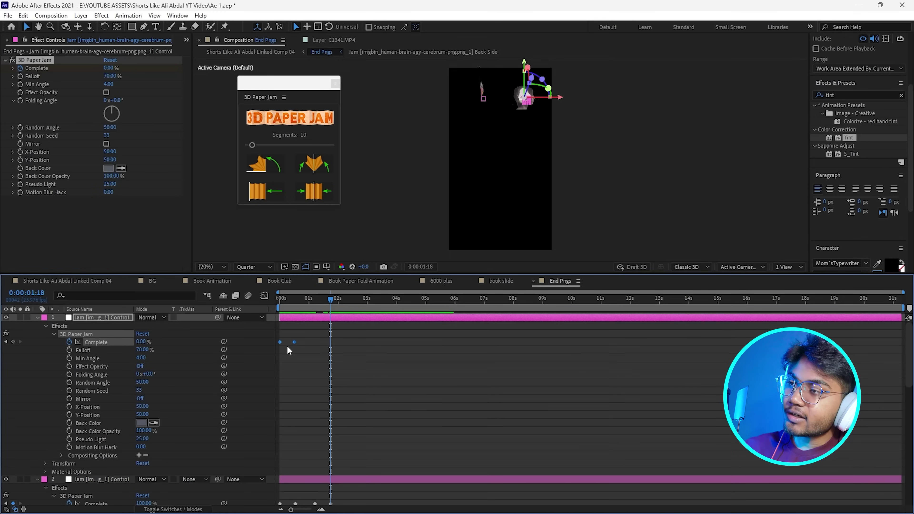
right_click(330, 342)
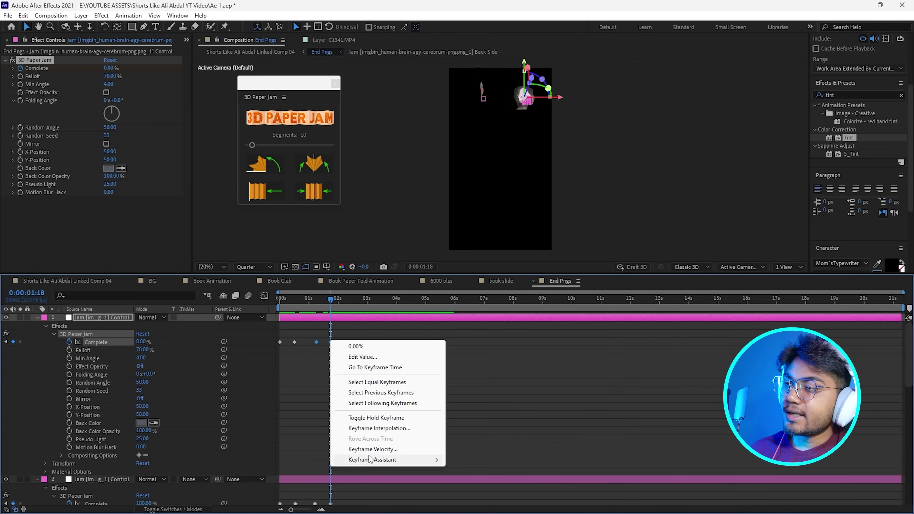
mouse_move(395, 460)
click(513, 461)
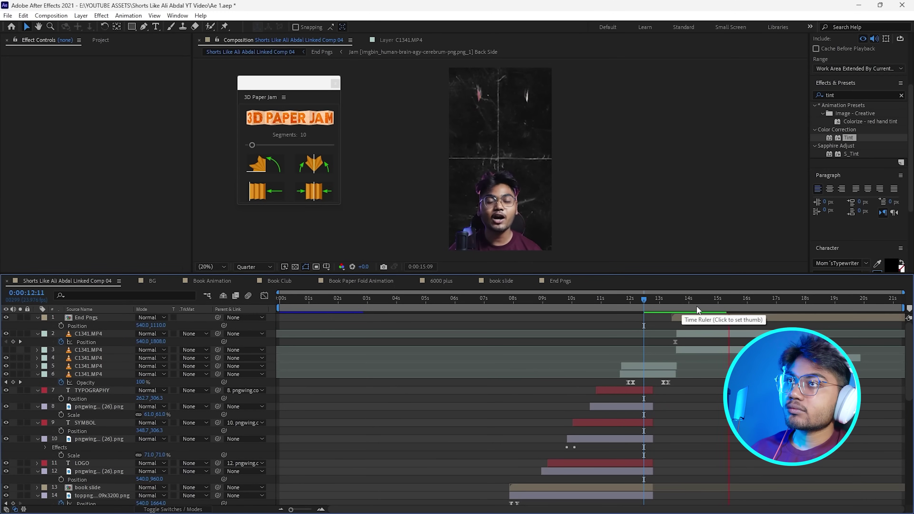
Apply the Wiggle - position preset to the End Pngs layer with a Wiggle Amount of 10 and preview it from 0:00:13:11
click(695, 297)
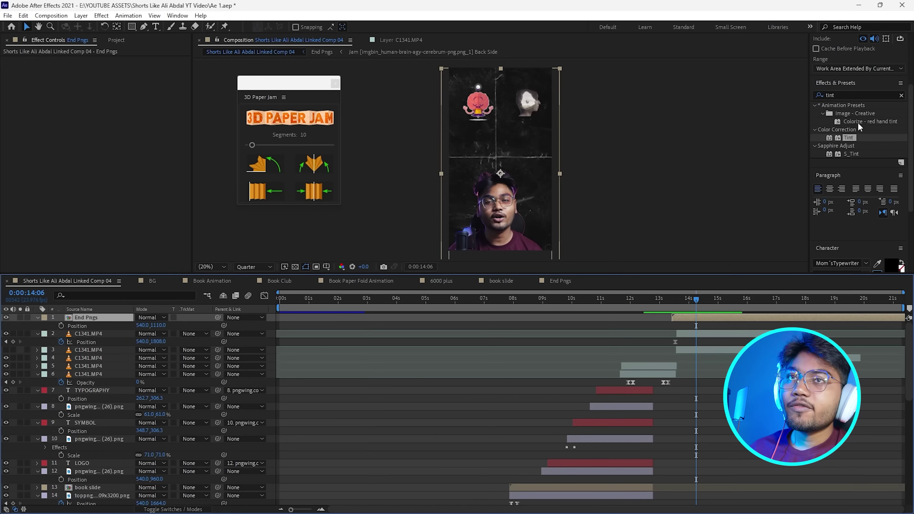
click(843, 94)
text(tint)
key(BackSpace)
key(BackSpace)
key(BackSpace)
key(BackSpace)
text(wig)
drag(865, 130, 692, 319)
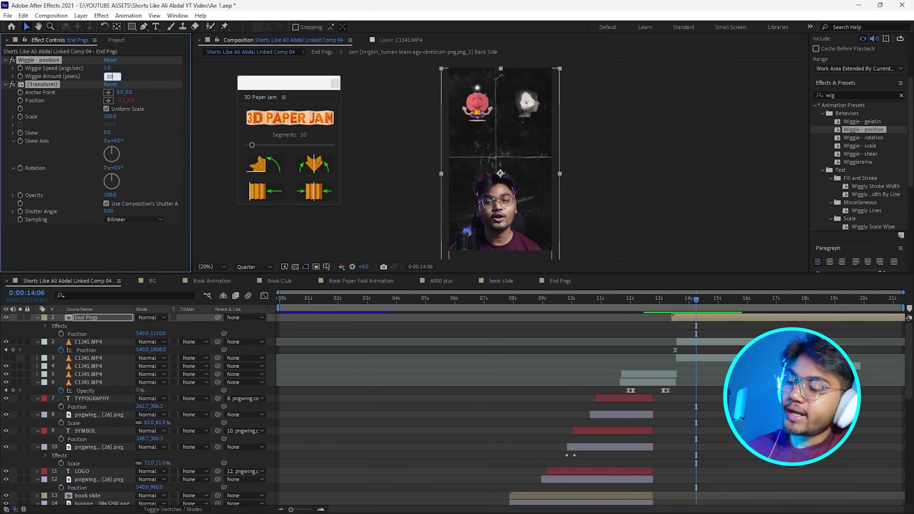
click(674, 302)
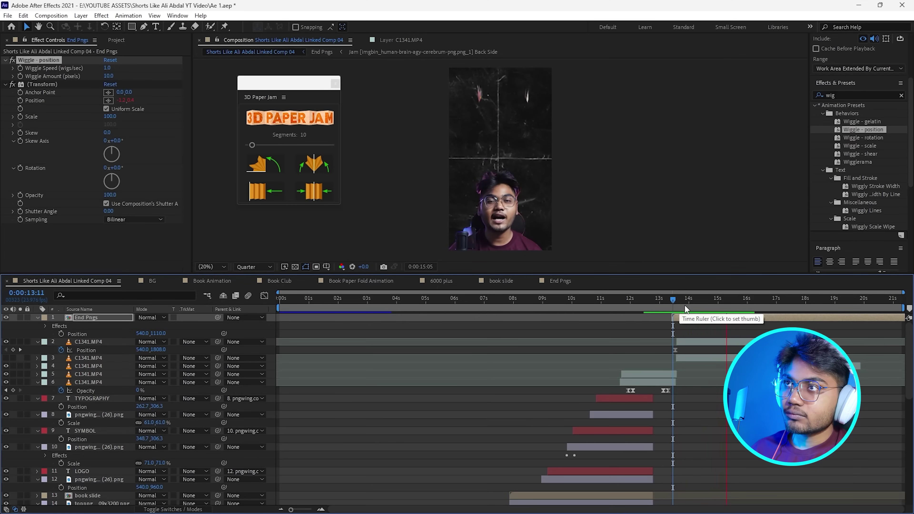
key(space)
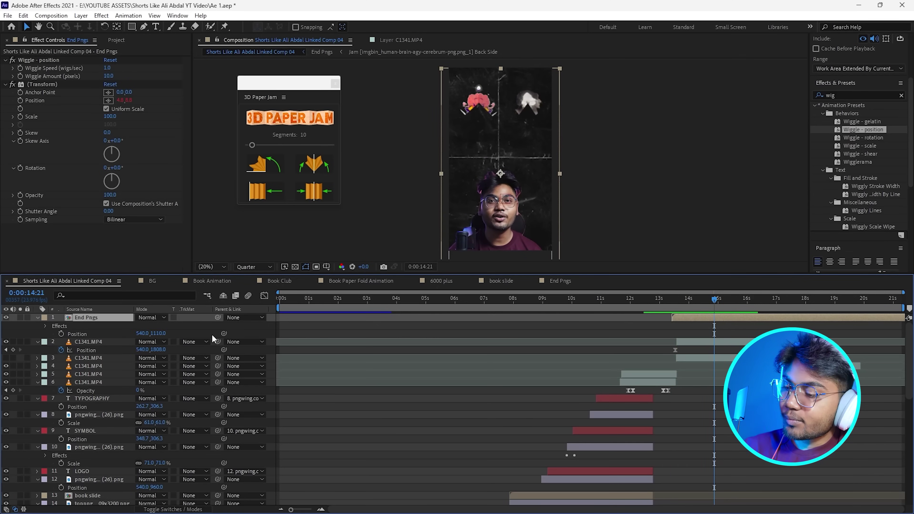
Keyframe End Pngs Position from 540, 1110 at 0:00:14:21 to 540, 3159 at 0:00:15:01 and place the layer beneath the C1341.MP4 clips
key(u)
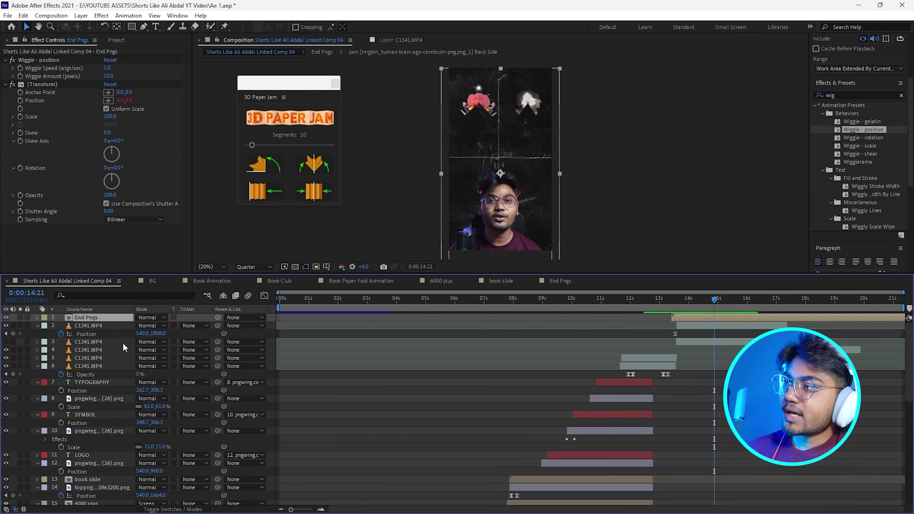
key(alt+shift+p)
drag(714, 303, 719, 305)
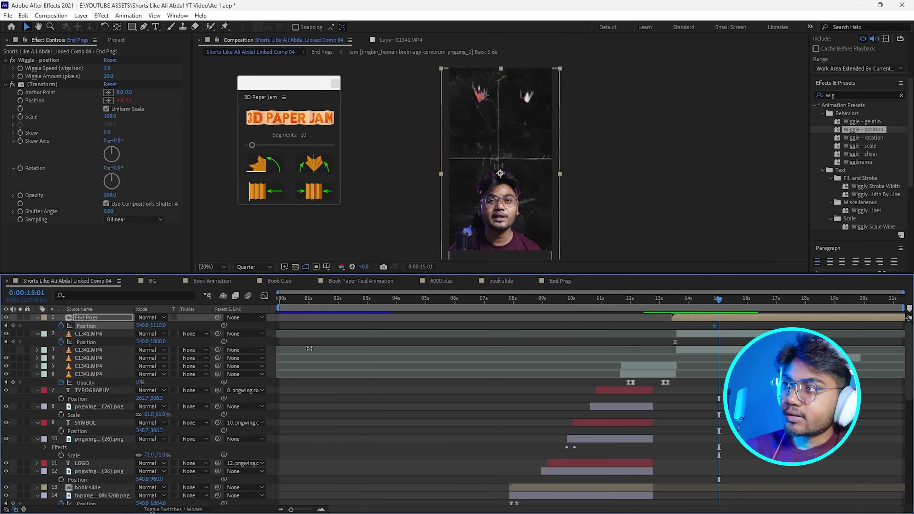
drag(159, 326, 628, 301)
drag(85, 317, 80, 378)
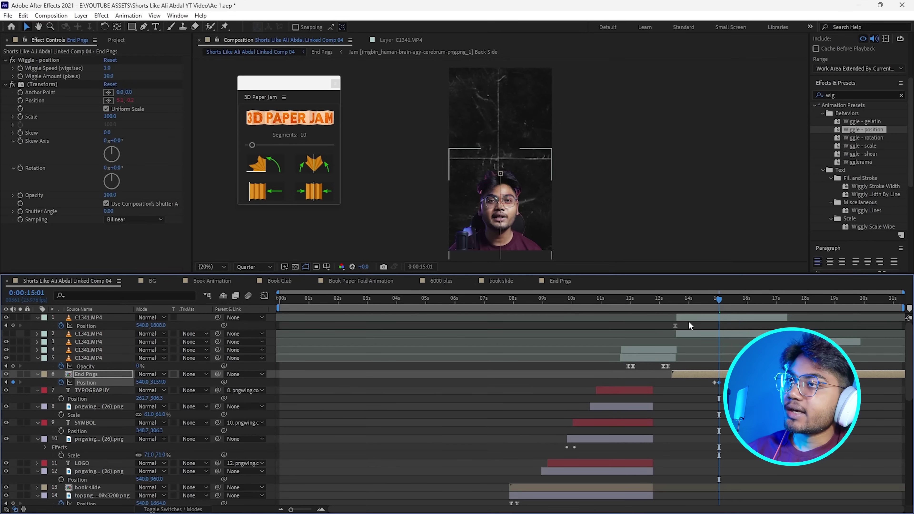
Preview the End Pngs images folding and dropping out of frame from 0:00:13:09
click(669, 303)
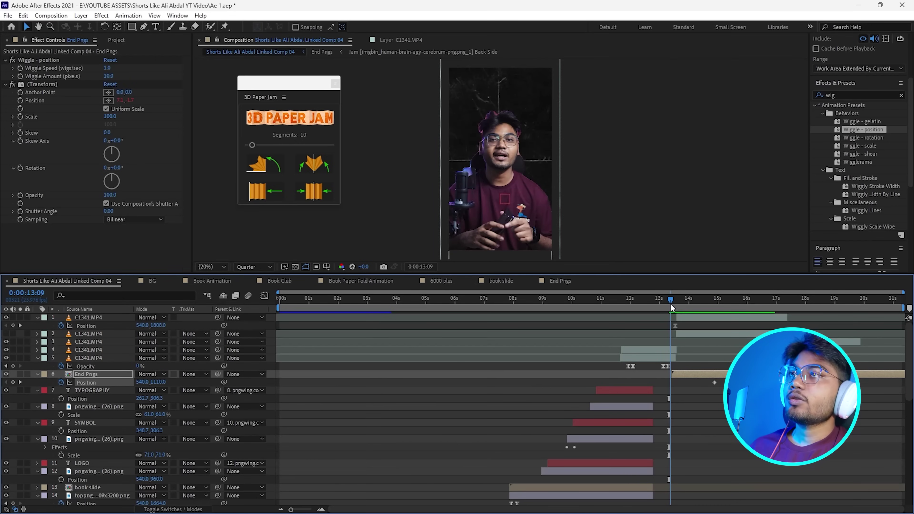
key(space)
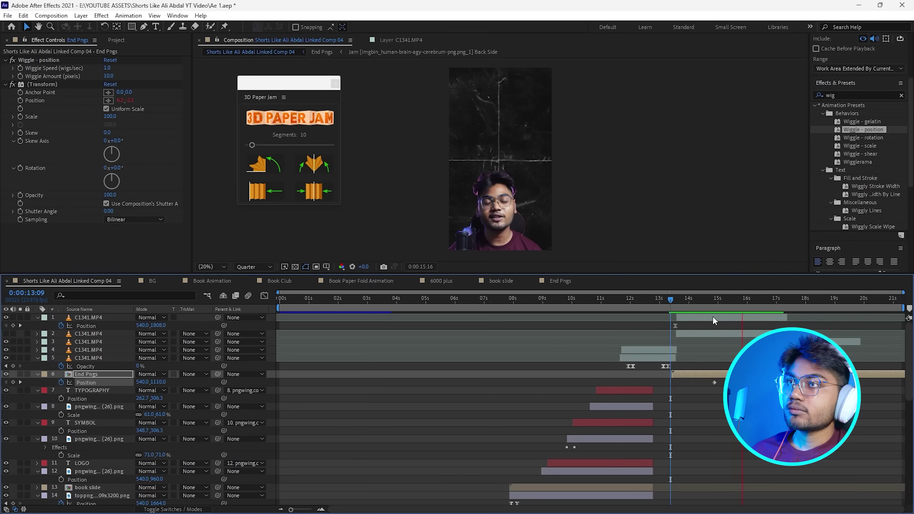
click(708, 304)
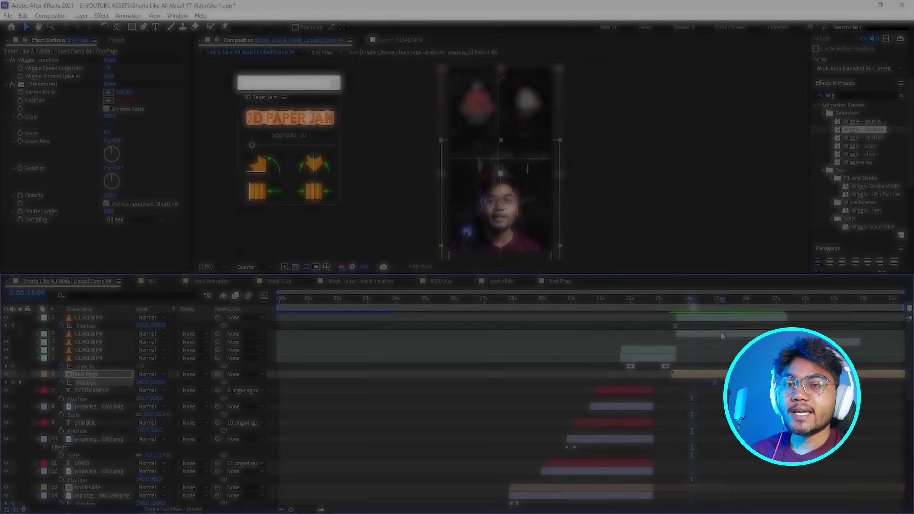
Add the title "AAP INSPIRE HO SAKTE HO" above the speaker in white Xerography at 131 px
key(ctrl+t)
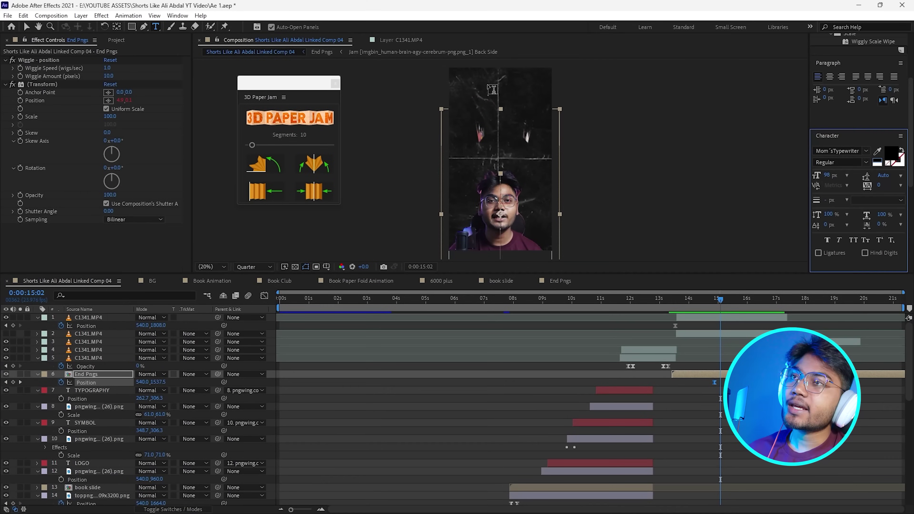
click(482, 102)
text(AAP INSPIRE HO SAKTE HO)
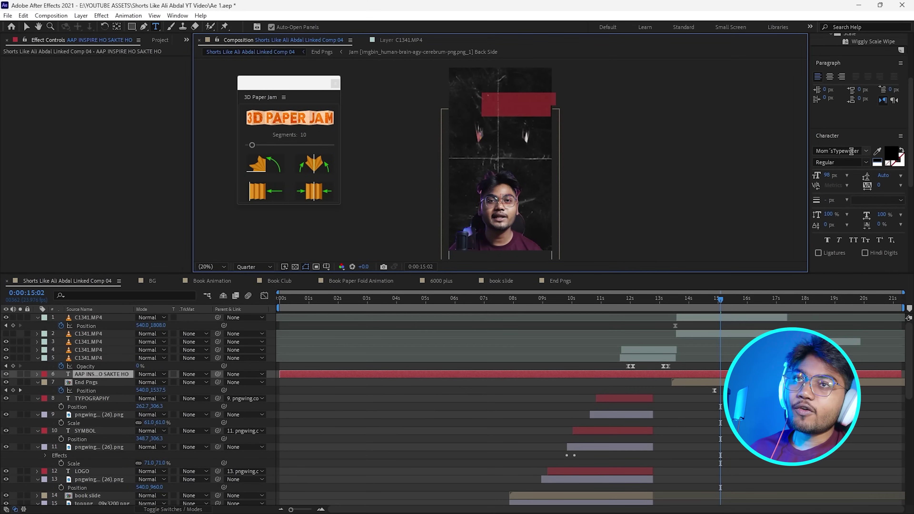
click(847, 151)
key(BackSpace)
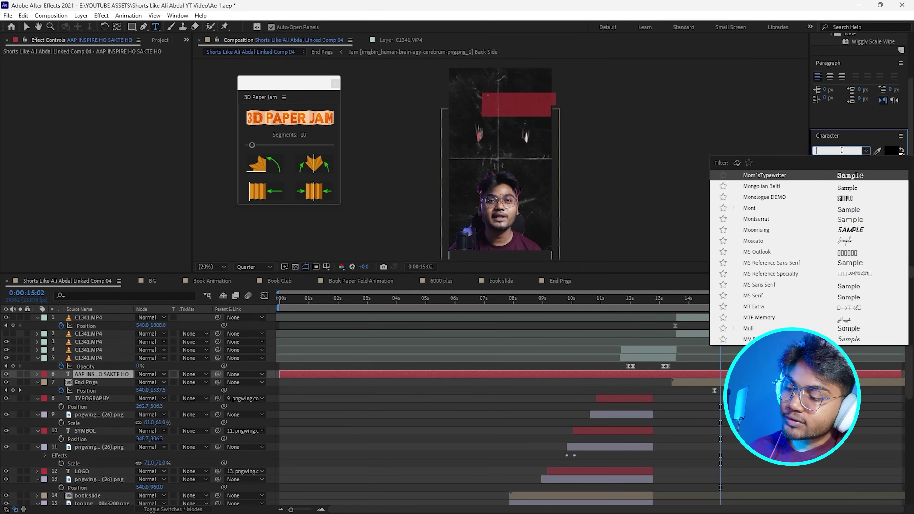
text(x)
key(Return)
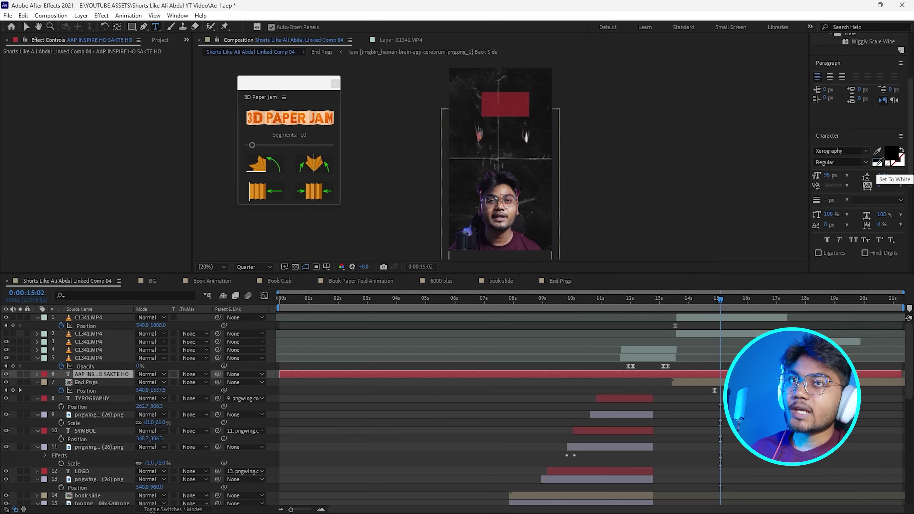
click(877, 163)
drag(827, 175, 836, 180)
Set the title layer's Position to 216, 447
key(v)
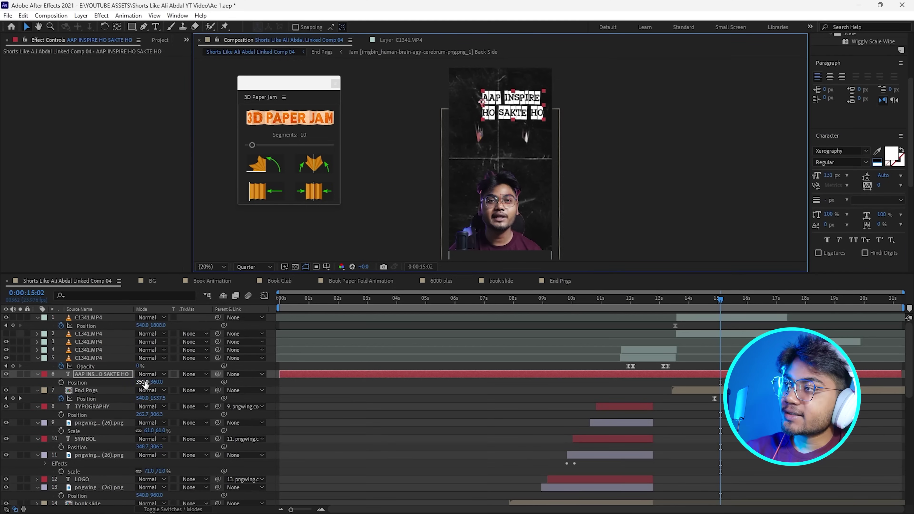
key(p)
mouse_move(124, 381)
mouse_down()
mouse_move(99, 381)
mouse_move(117, 382)
mouse_up()
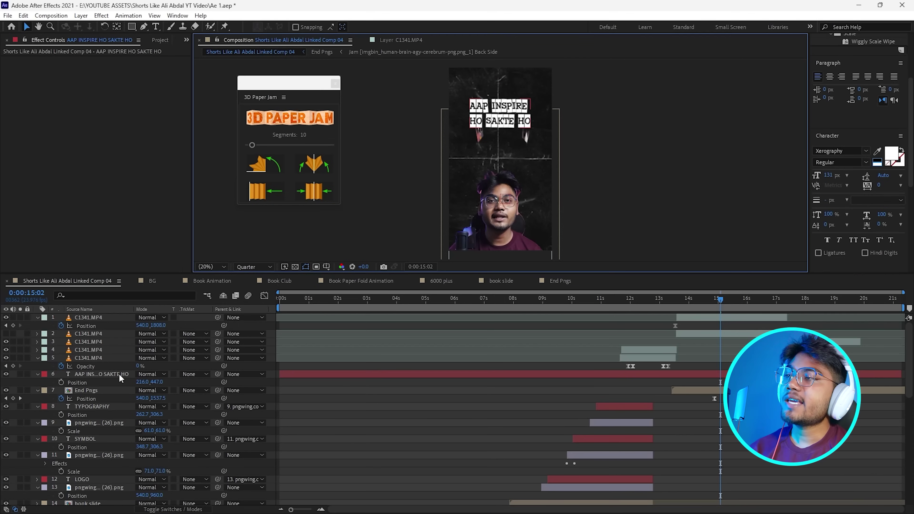
Move the title layer to the top of the layer stack and trim its start to about 0:00:15:00
drag(118, 373, 109, 317)
drag(280, 317, 675, 332)
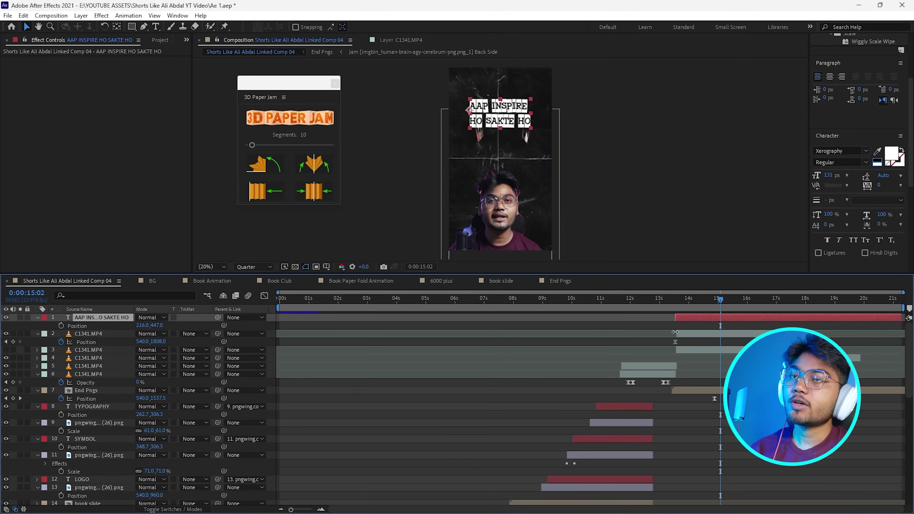
key(i)
key(space)
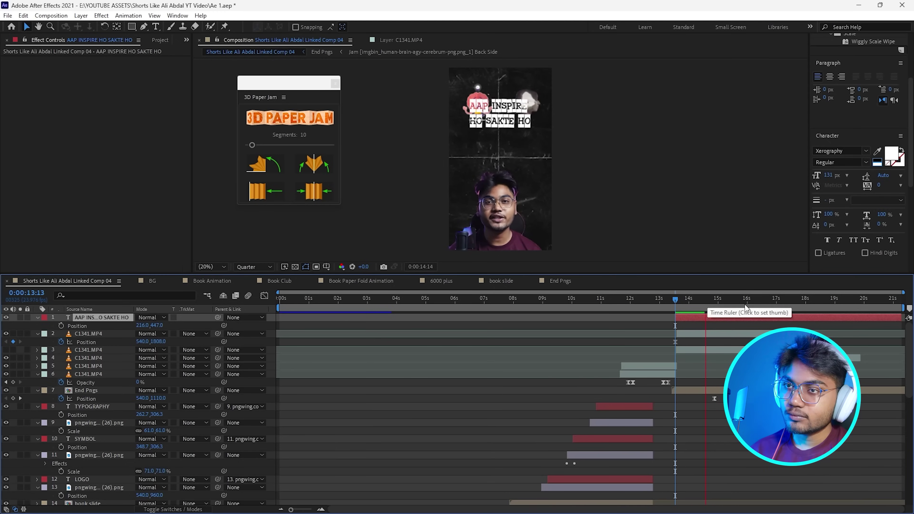
drag(719, 300, 715, 302)
drag(698, 318, 718, 317)
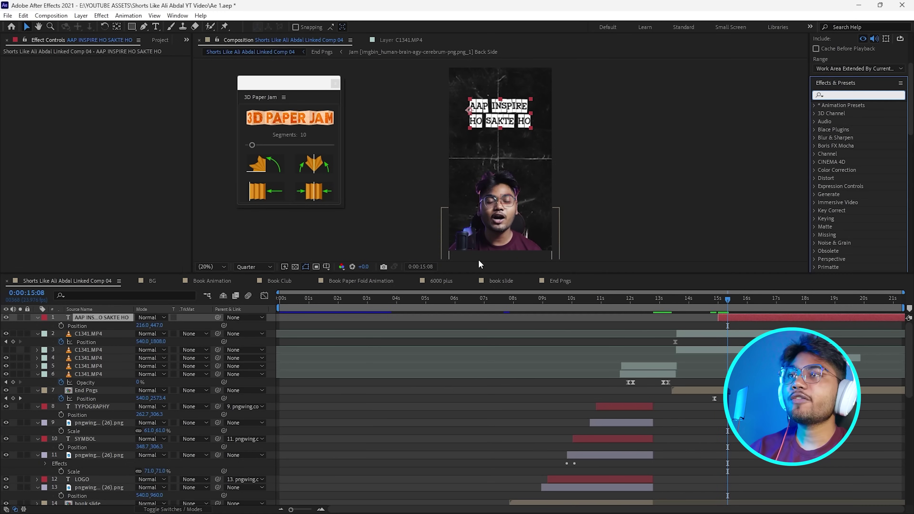
Find the Spin In By Character preset and apply it to the title
click(852, 94)
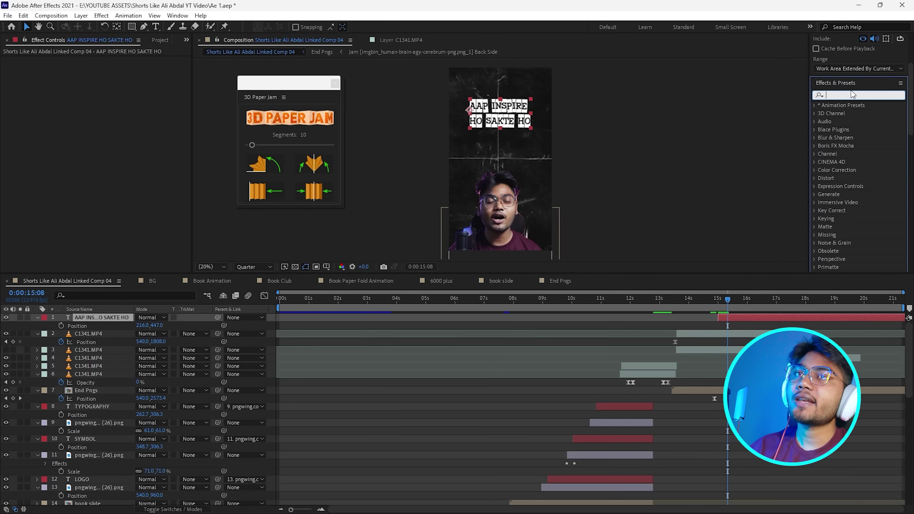
text(spin in)
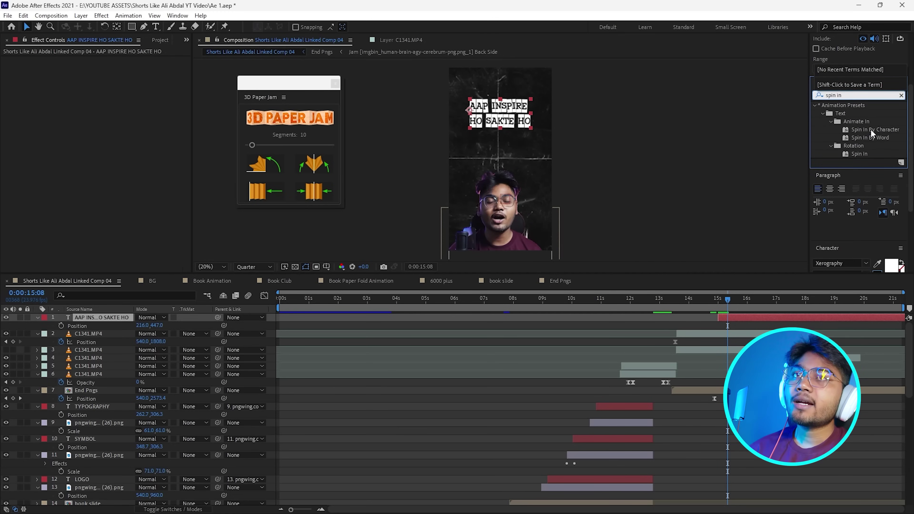
drag(871, 131, 492, 219)
Move the title animator's Range Selector Start keyframes back to the layer's beginning at about 0:00:15:00
click(717, 302)
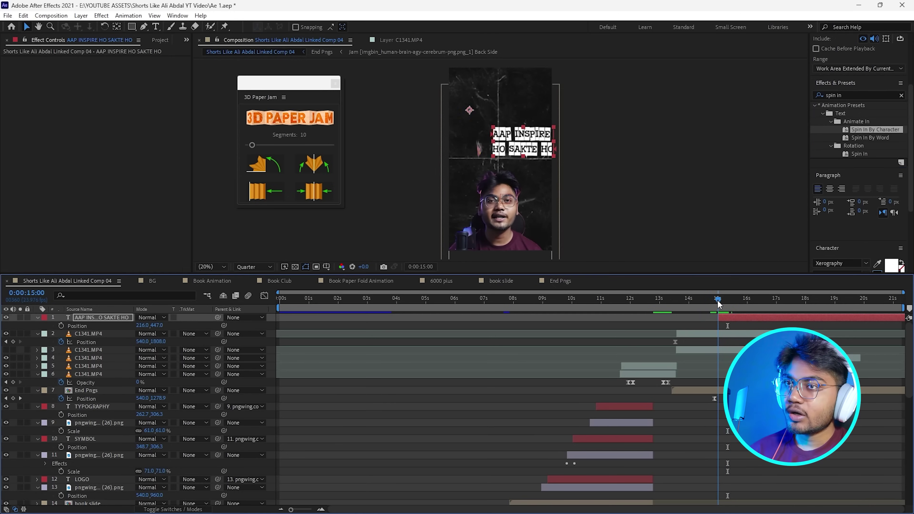
click(37, 317)
click(37, 317)
click(44, 326)
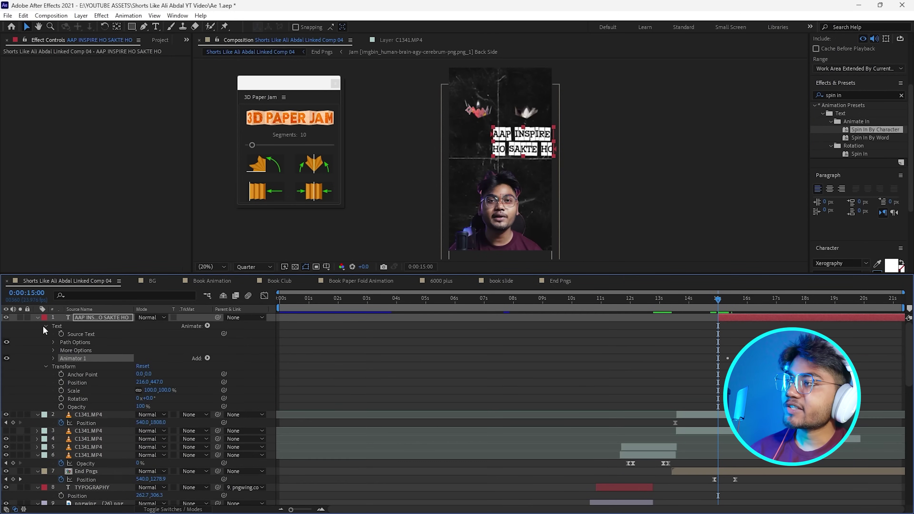
click(53, 358)
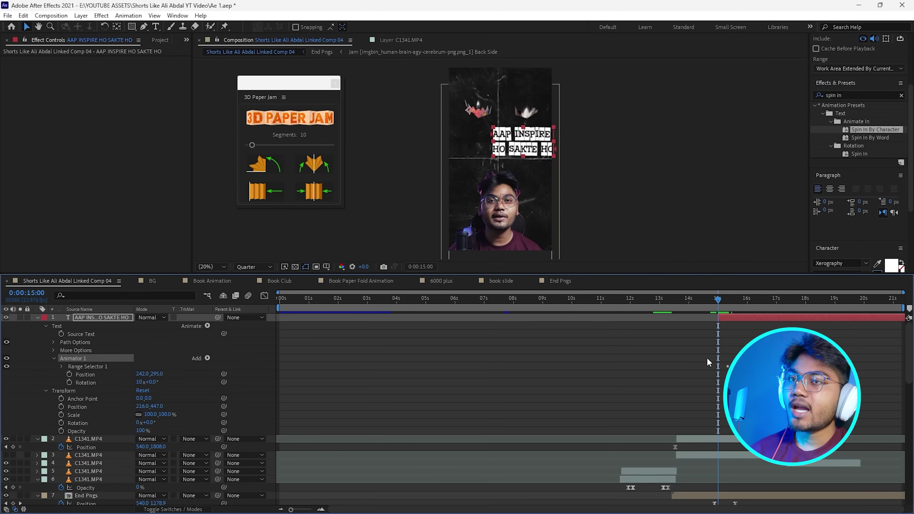
drag(719, 301, 717, 333)
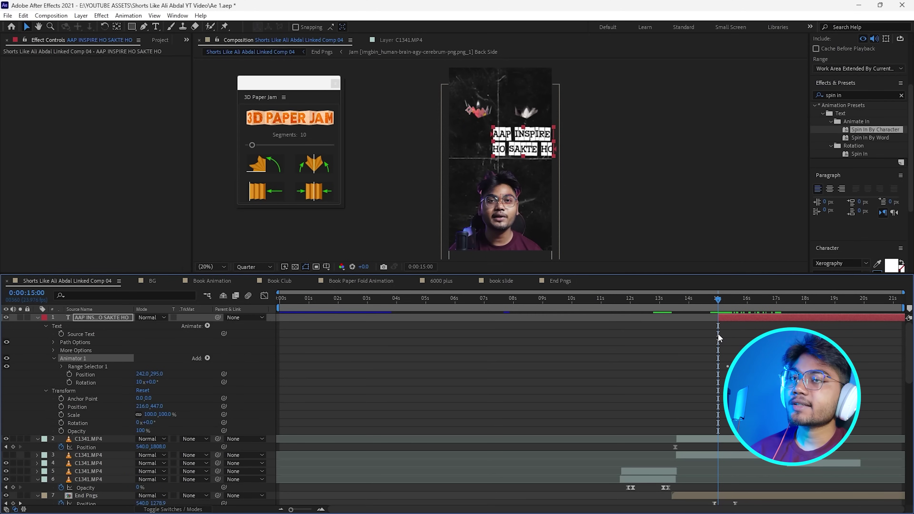
click(62, 365)
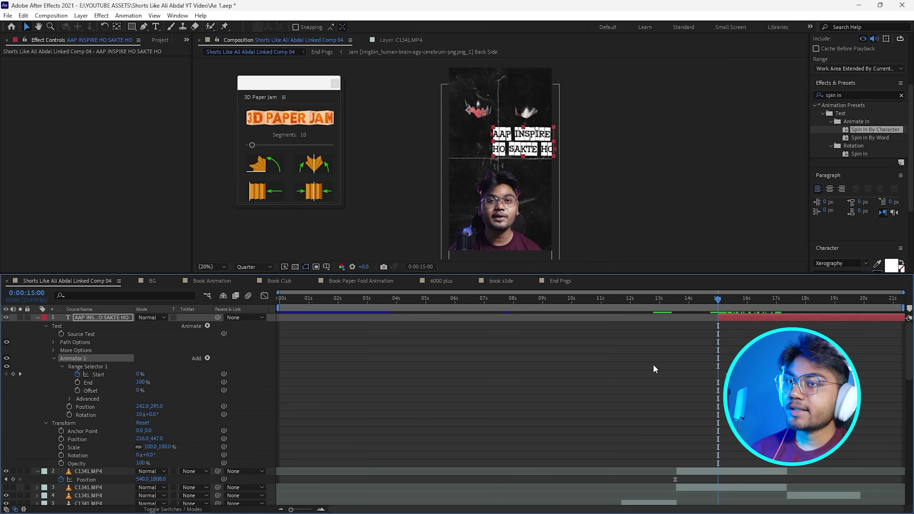
click(724, 375)
drag(720, 374, 716, 374)
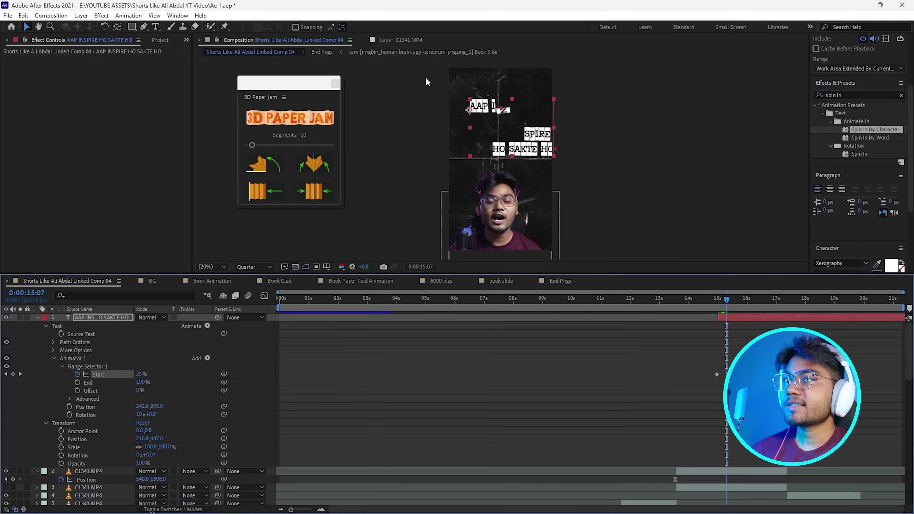
Set the title animator's Position to 913, 295 and Rotation to 1x, and preview the spin-in
click(714, 299)
drag(714, 301, 718, 303)
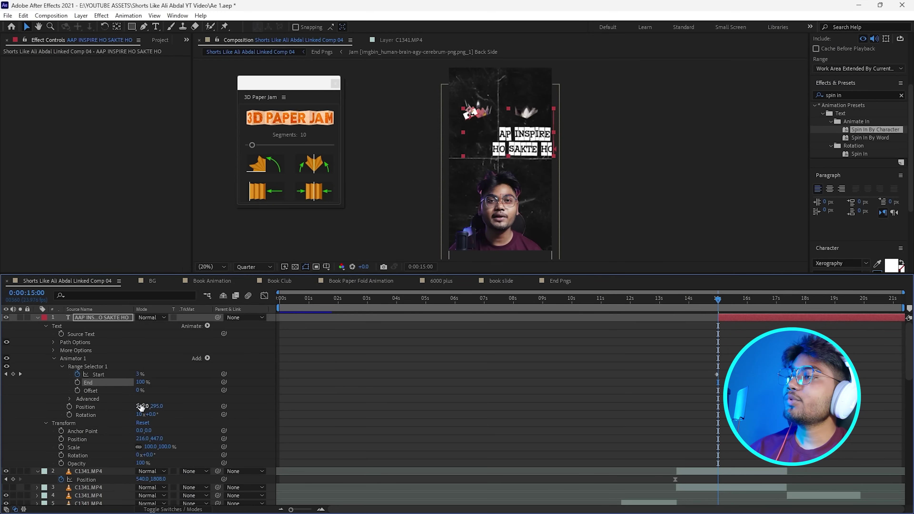
drag(140, 406, 411, 407)
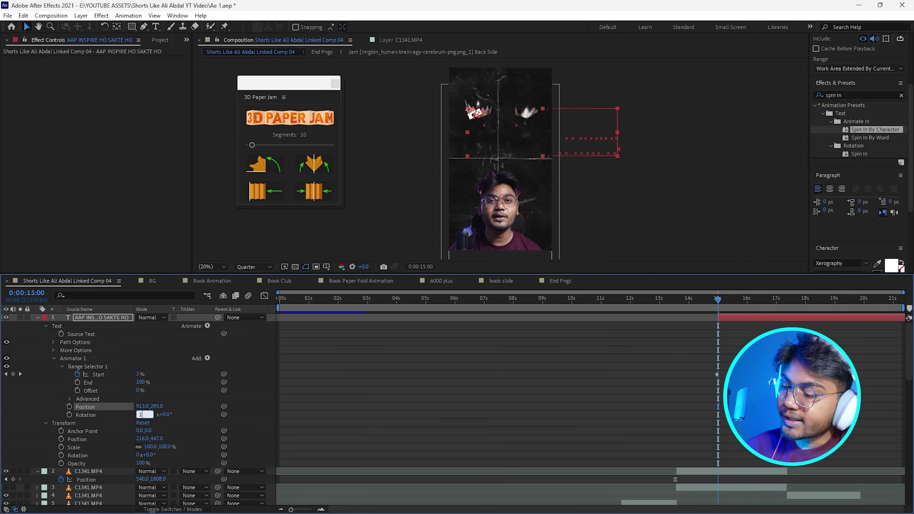
key(Return)
drag(718, 299, 713, 299)
key(space)
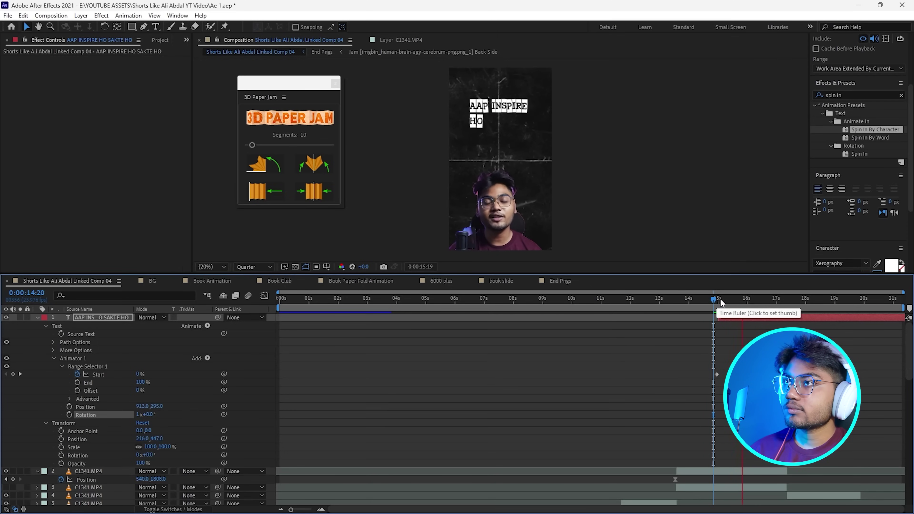
Apply Easy Ease to the title's Range Selector Start keyframes and preview the animation
drag(725, 301, 717, 304)
click(98, 374)
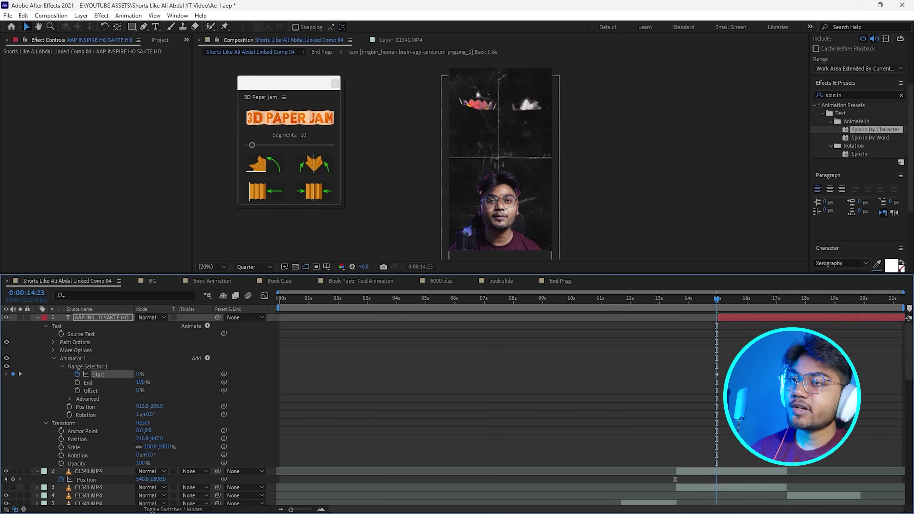
click(711, 299)
key(space)
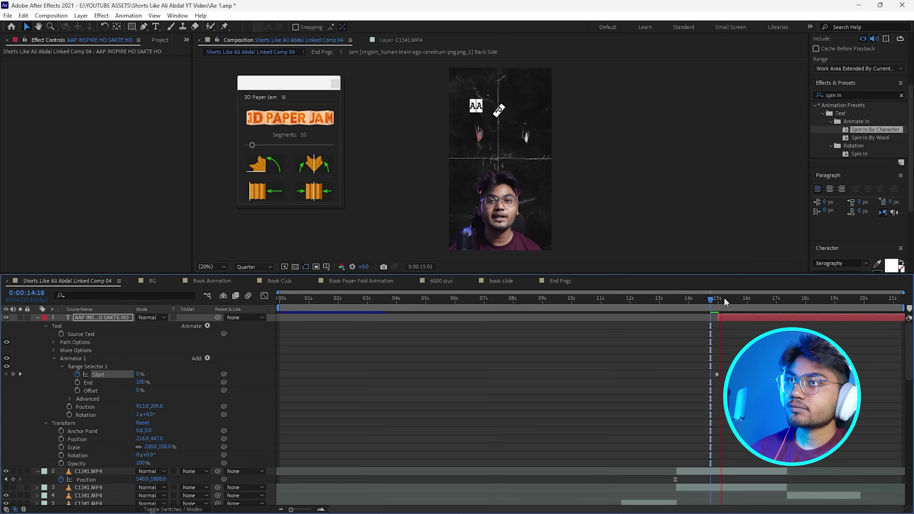
key(space)
key(space)
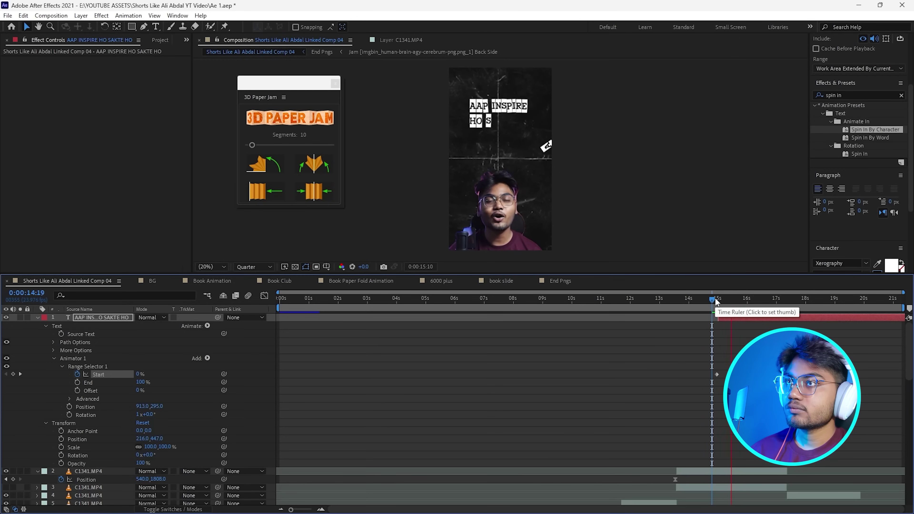
drag(714, 299, 711, 301)
key(space)
key(space)
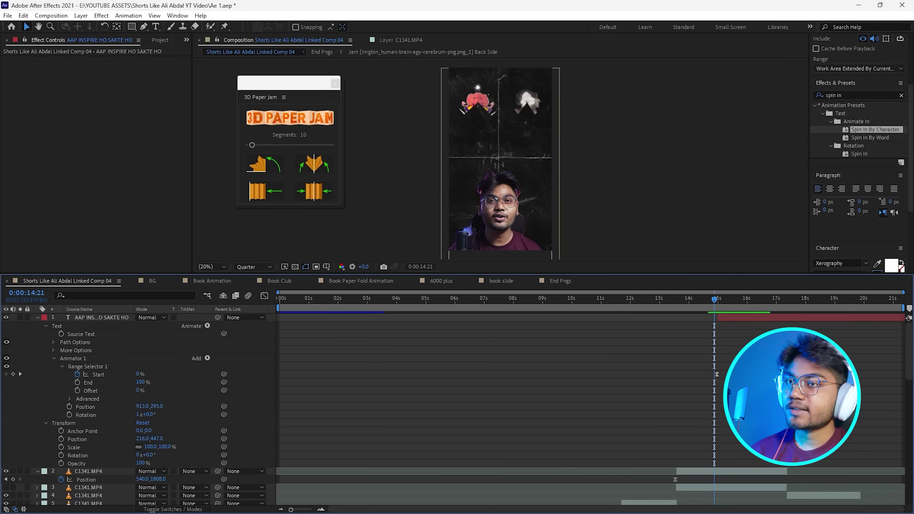
drag(714, 301, 710, 306)
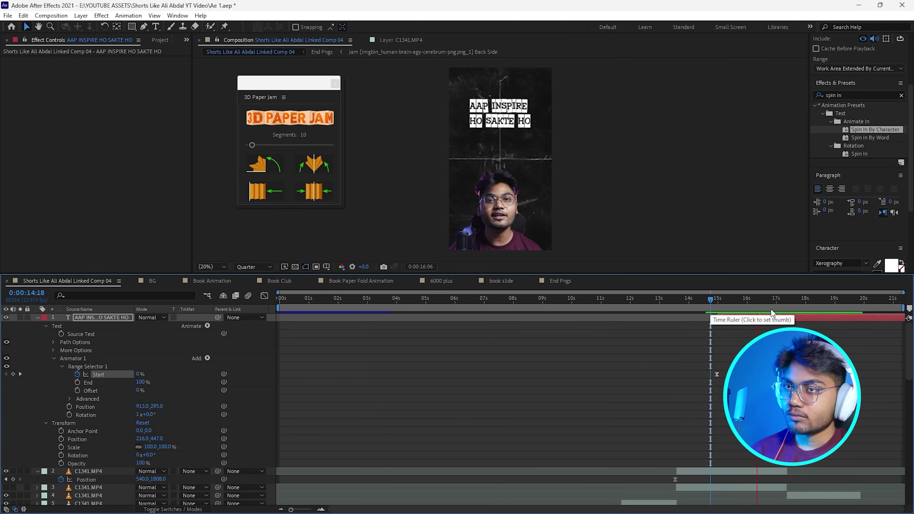
key(space)
Move the full-frame C1341.MP4 clip that starts near 0:00:17:09 above the title to the top of the layer stack
scroll(590, 410, down, 1)
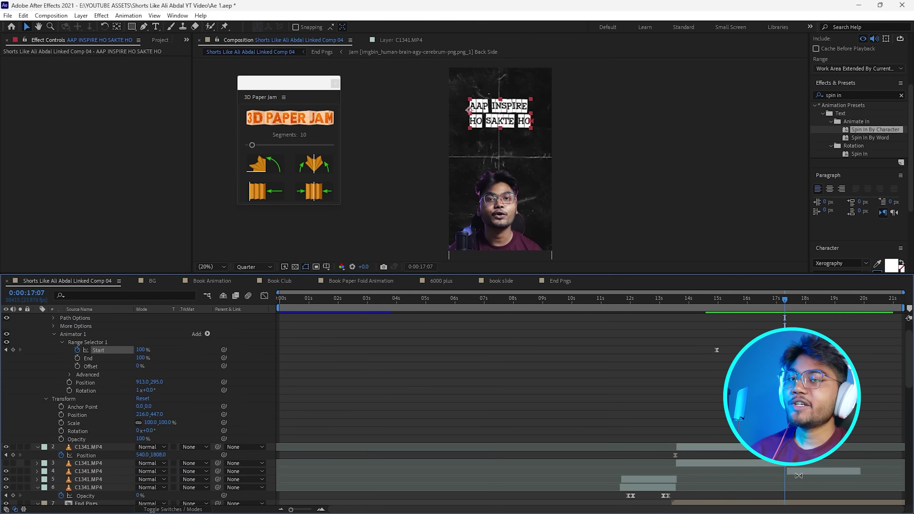
key(space)
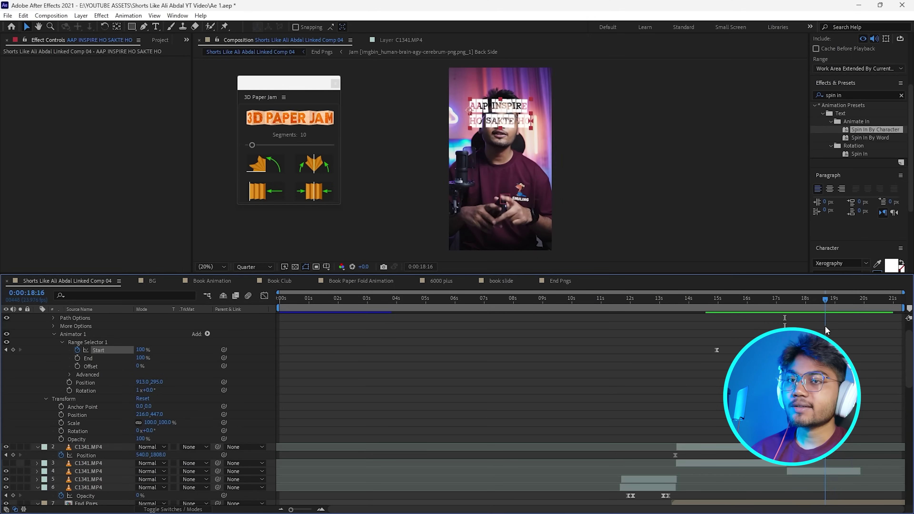
click(779, 301)
drag(779, 301, 792, 300)
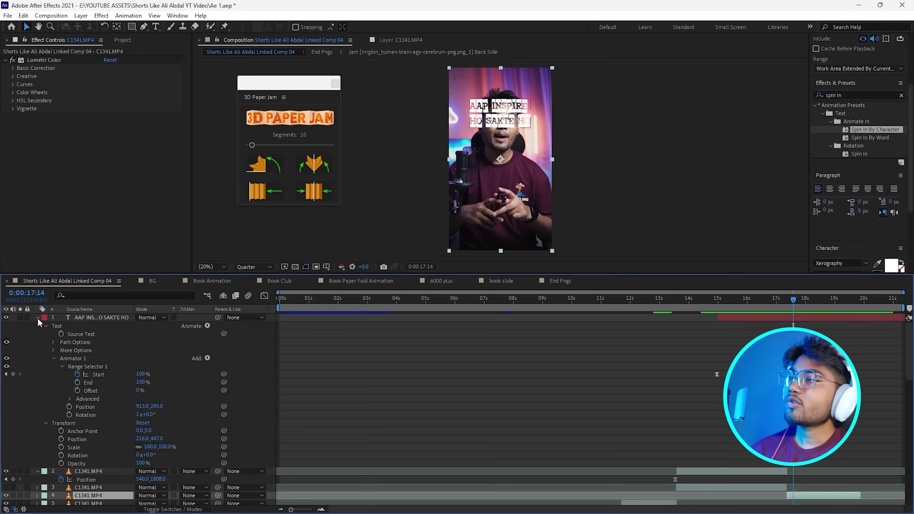
click(37, 317)
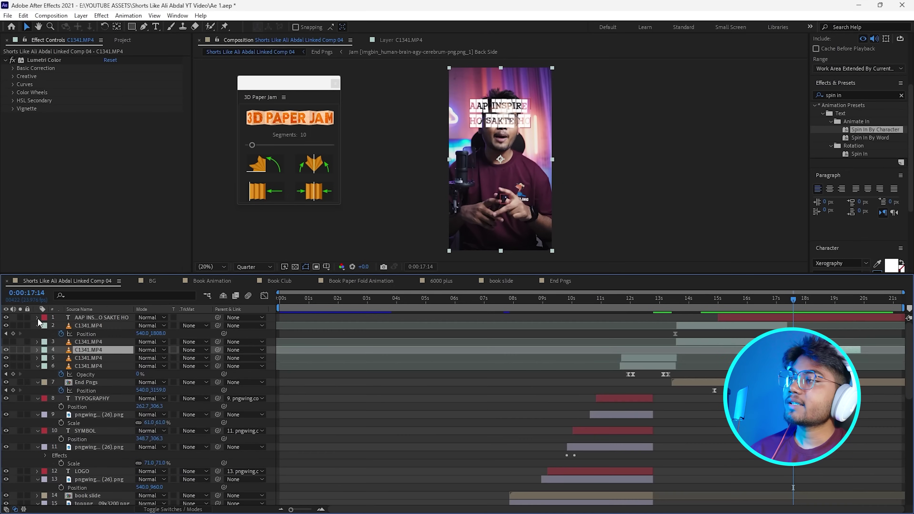
drag(103, 348, 103, 313)
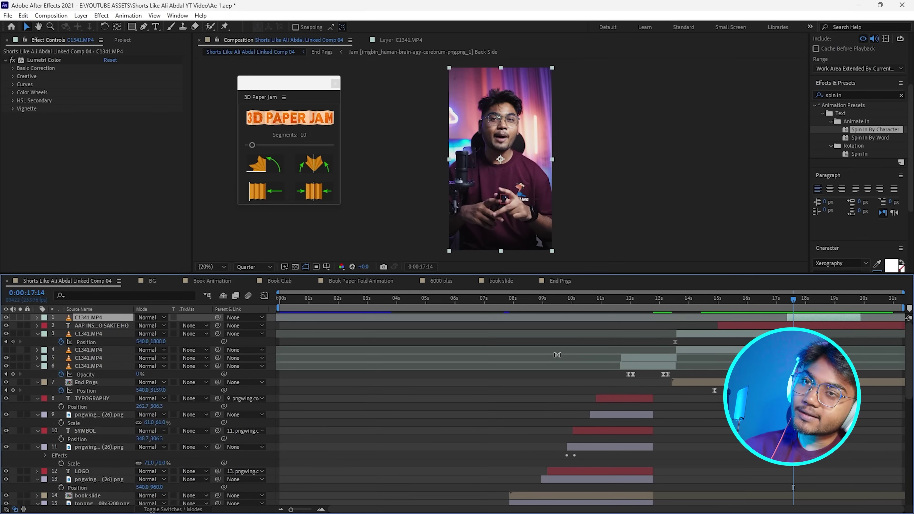
Duplicate the top C1341.MP4 clip and cut out the speaker in the copy with the Roto Brush across its duration
key(ctrl+d)
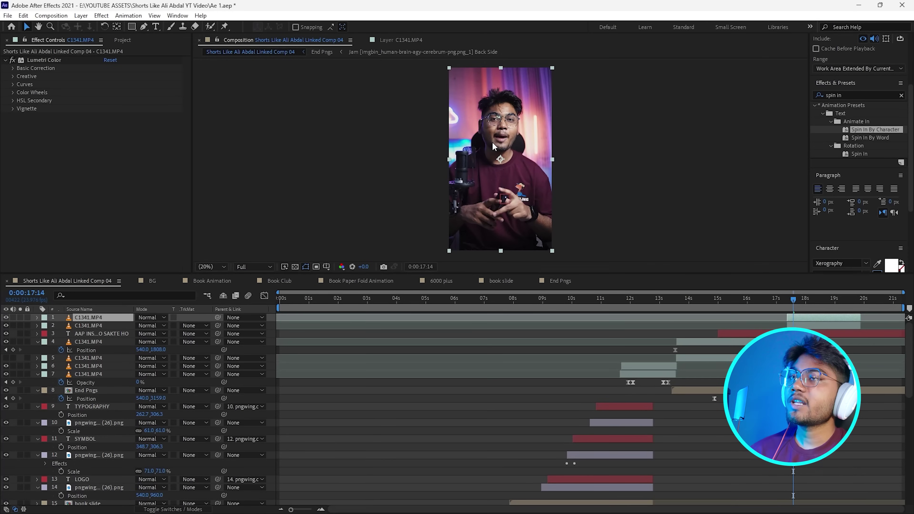
double_click(491, 141)
click(210, 26)
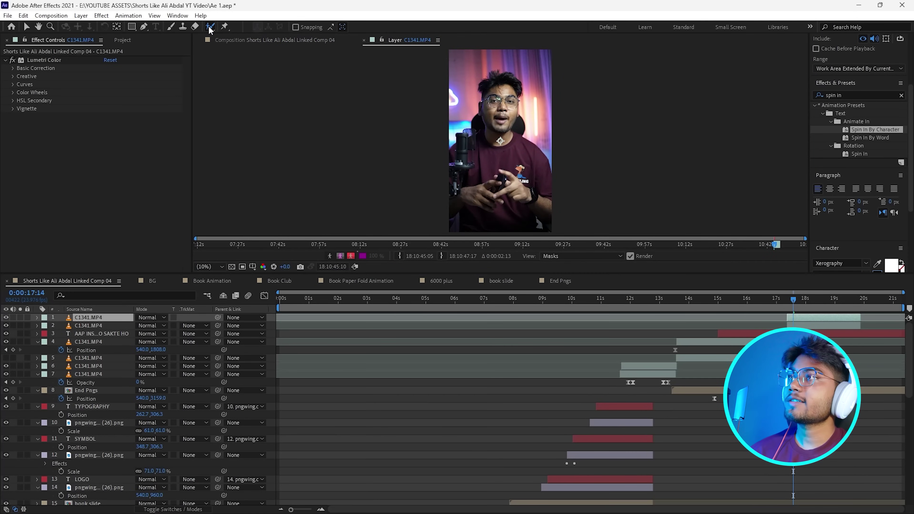
drag(499, 112, 500, 151)
mouse_move(793, 300)
mouse_down()
mouse_move(785, 303)
mouse_move(859, 352)
mouse_up()
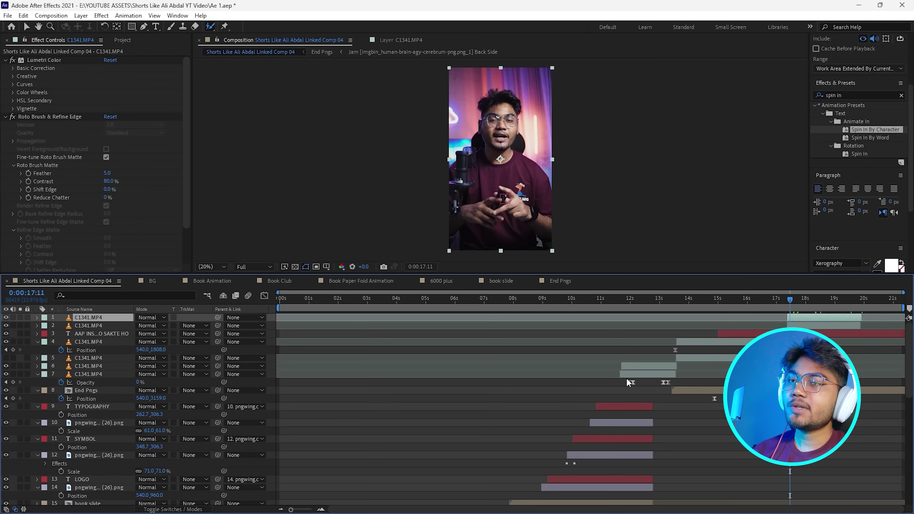
Copy the Opacity keyframes from the earlier full-frame speaker clip and paste them onto the clip beneath the new cutout at 0:00:17:11
click(628, 382)
shift+click(665, 382)
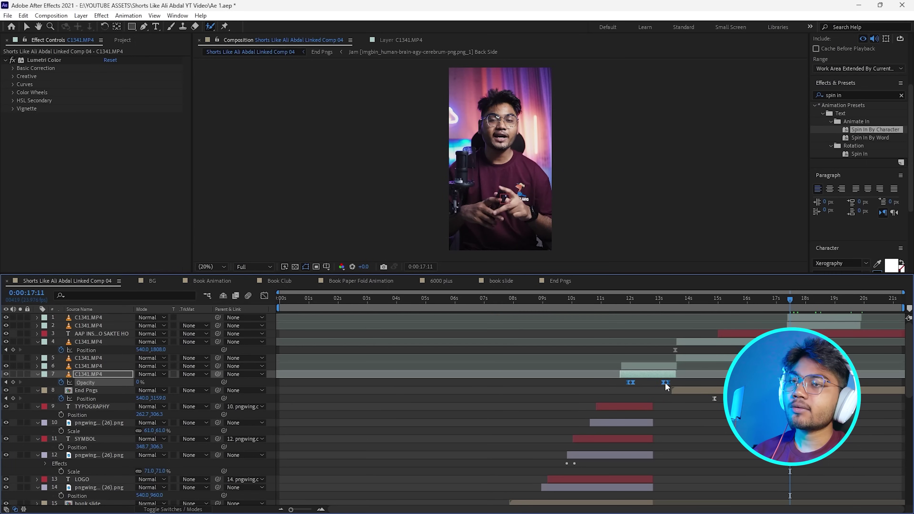
key(ctrl+c)
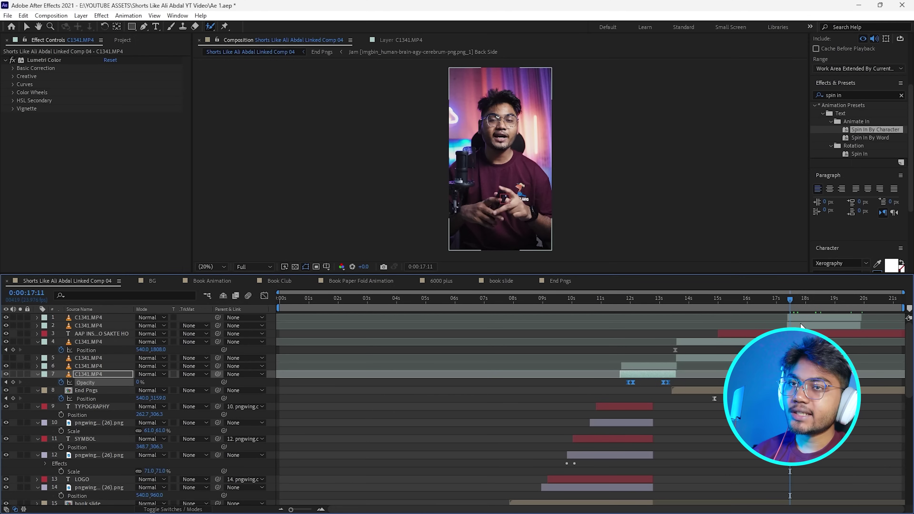
click(785, 325)
key(ctrl+v)
key(Page_Down)
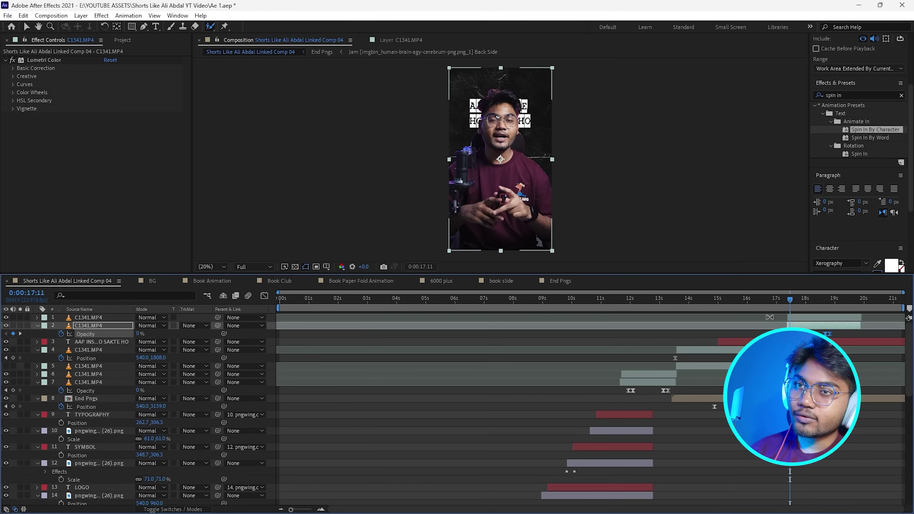
Copy the earlier cutout's Position animation onto the new top cutout and set its opening keyframe at 0:00:17:09 to 540, 1808
click(643, 374)
key(p)
click(625, 381)
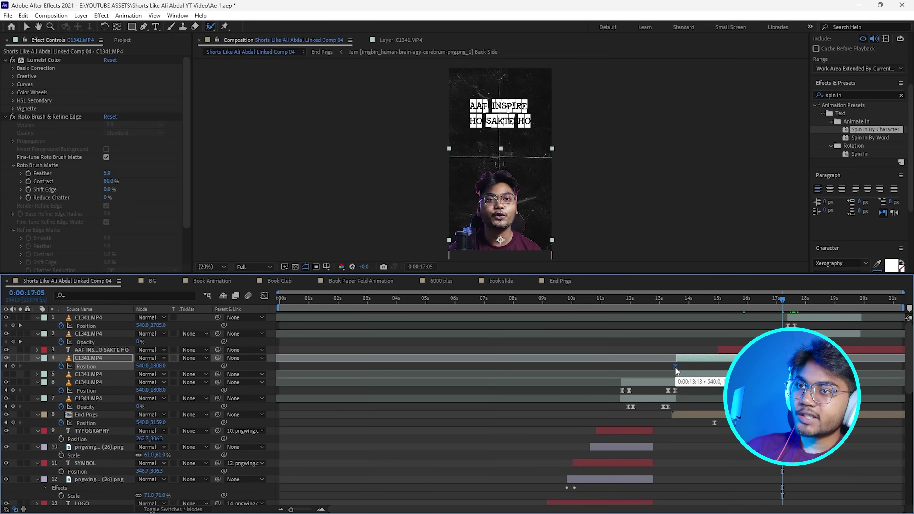
click(786, 300)
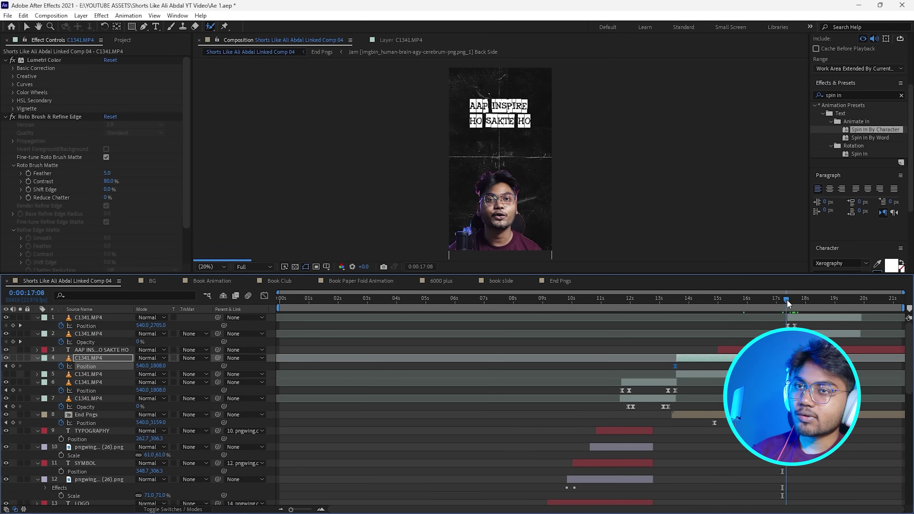
click(786, 325)
key(ctrl+v)
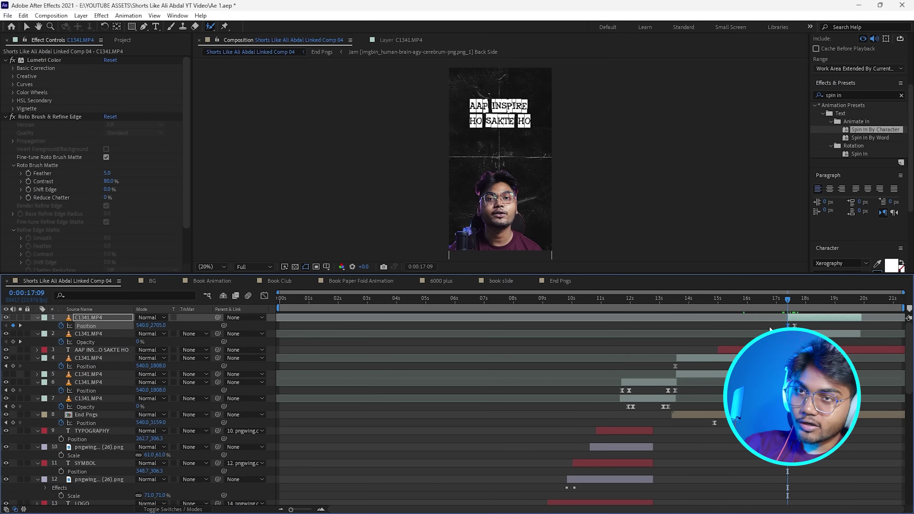
Play back the final scene from about 0:00:14:08 in an enlarged preview and review the composition's full layer stack
click(765, 300)
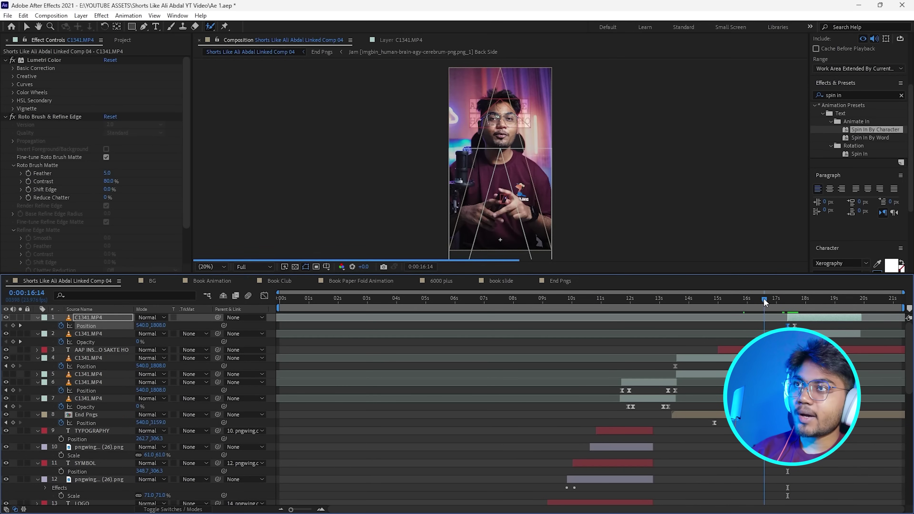
key(space)
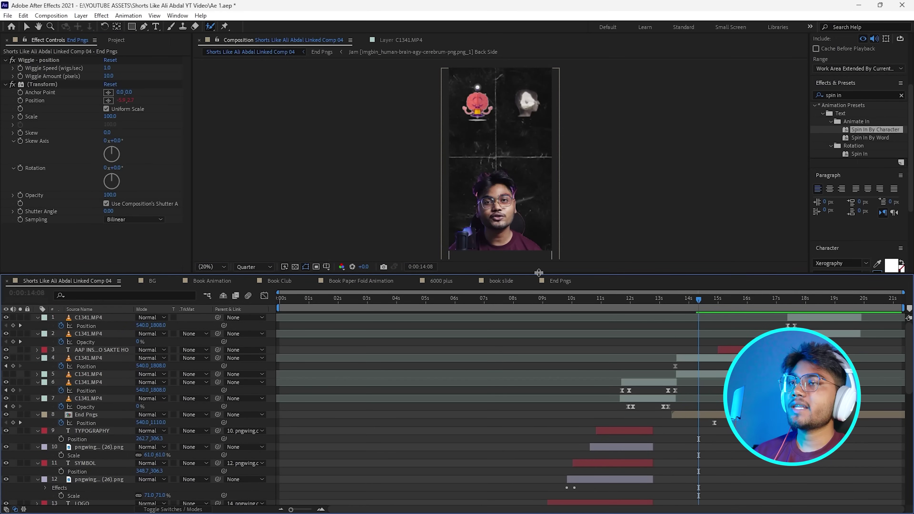
drag(538, 272, 528, 366)
key(space)
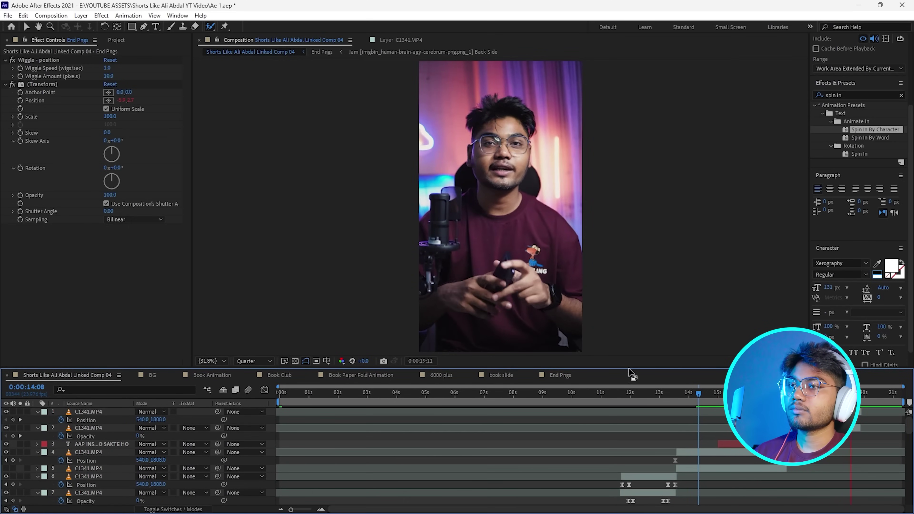
drag(630, 365, 630, 212)
scroll(504, 396, down, 3)
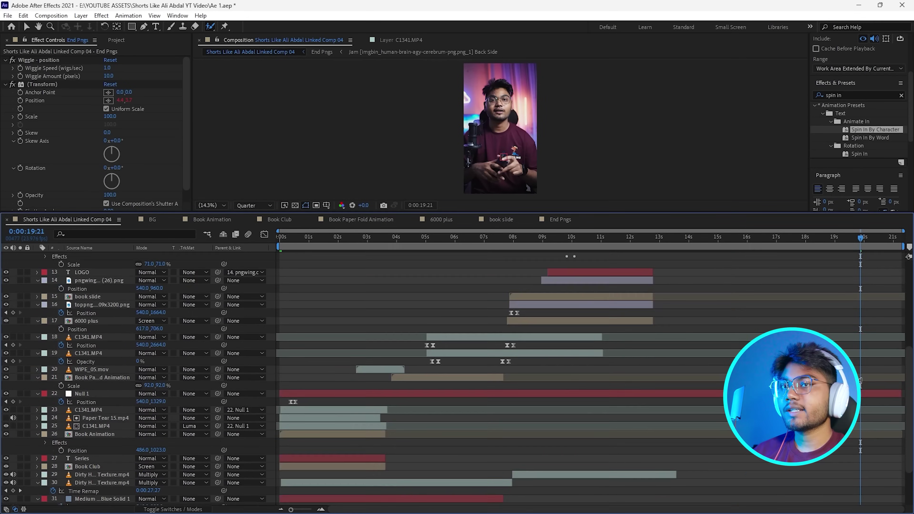
scroll(858, 340, down, 3)
key(ctrl+alt+shift+y)
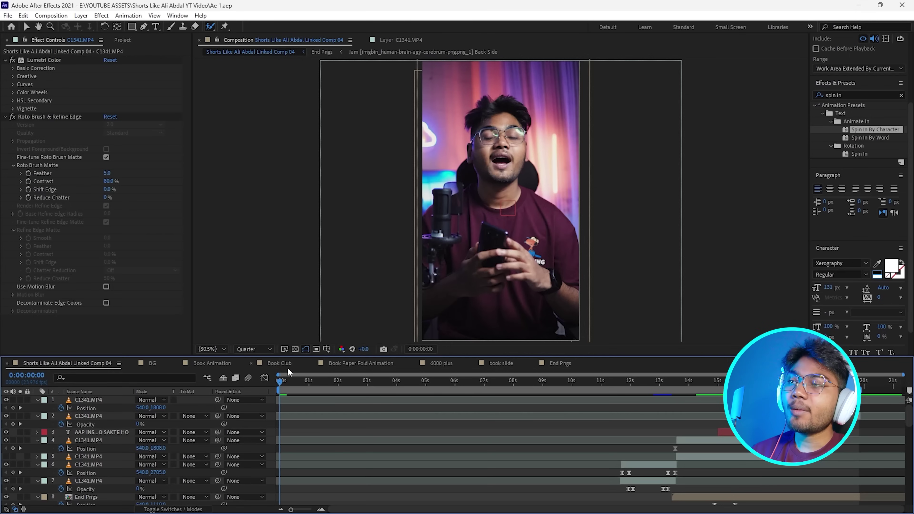
Switch to the Ali Abdal SFX project in Premiere Pro and hide the V1 video track in Sample 1
click(530, 506)
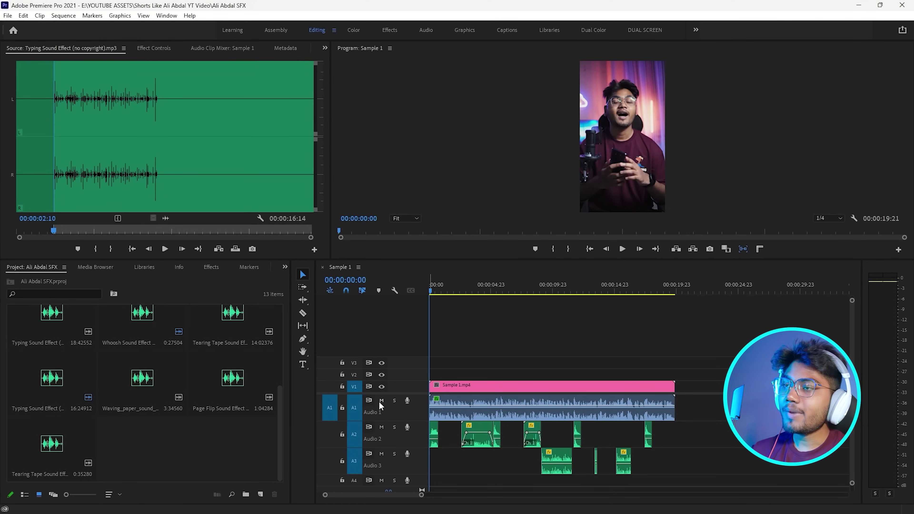
click(381, 386)
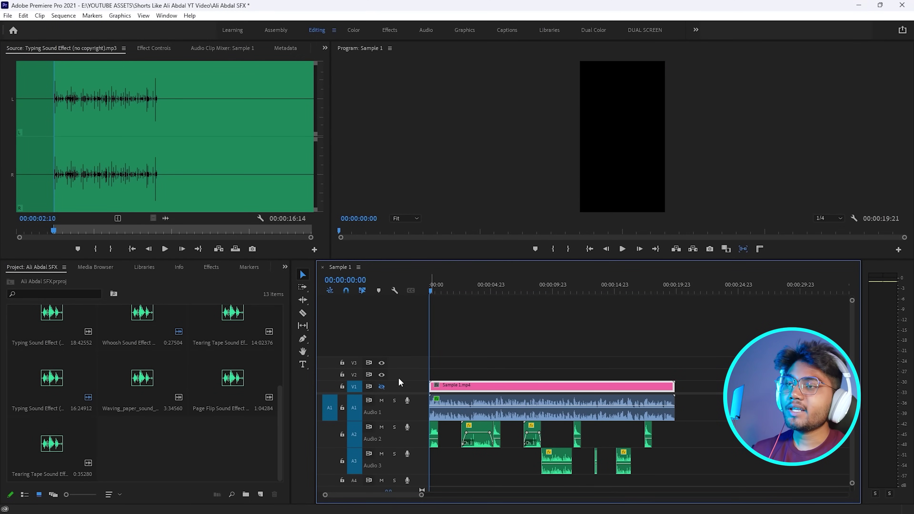
Show the V1 video track again and look through the sound files in the YOUTUBE ASSETS SFX folder
click(384, 386)
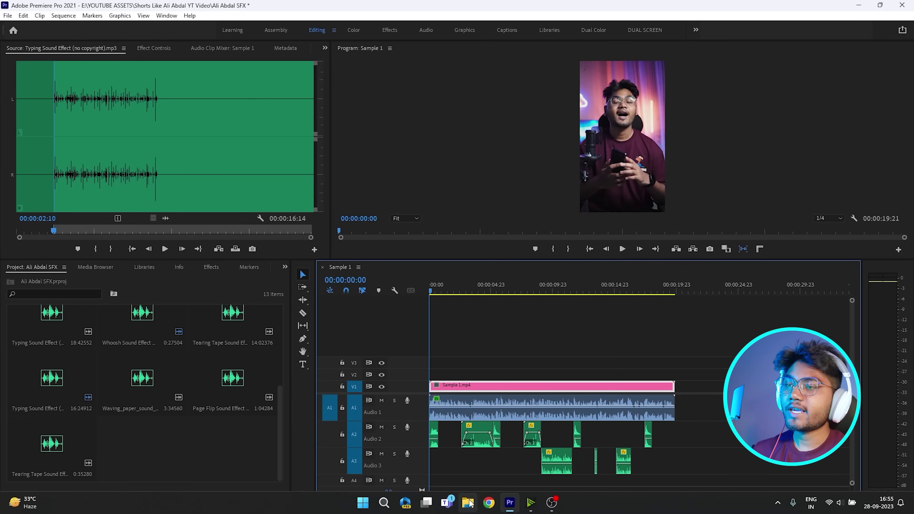
key(super+e)
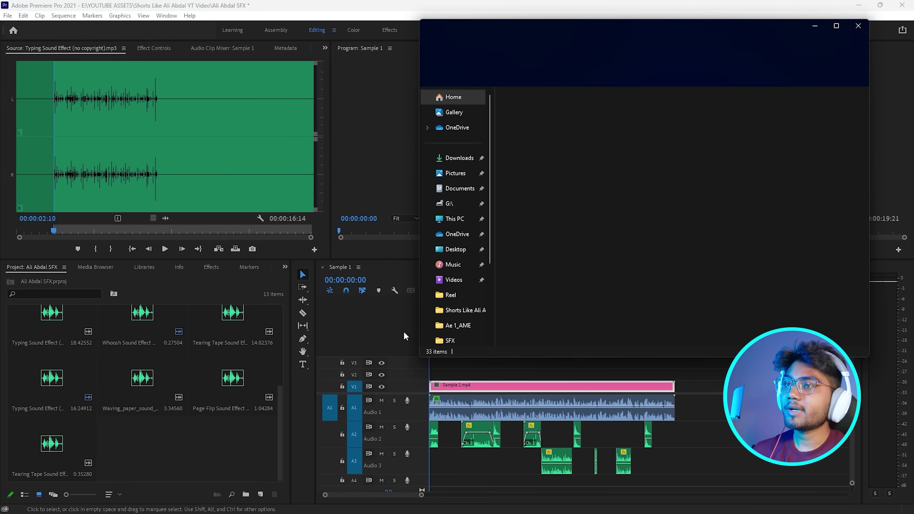
click(836, 25)
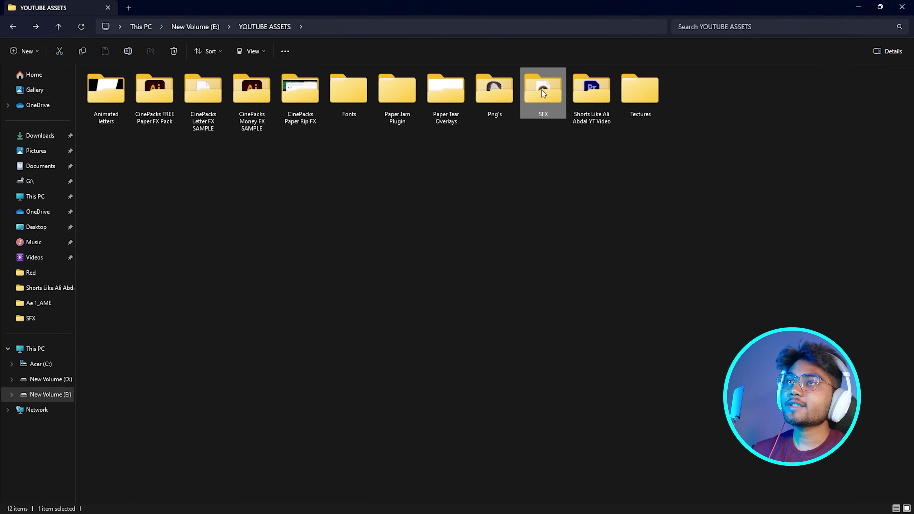
double_click(541, 90)
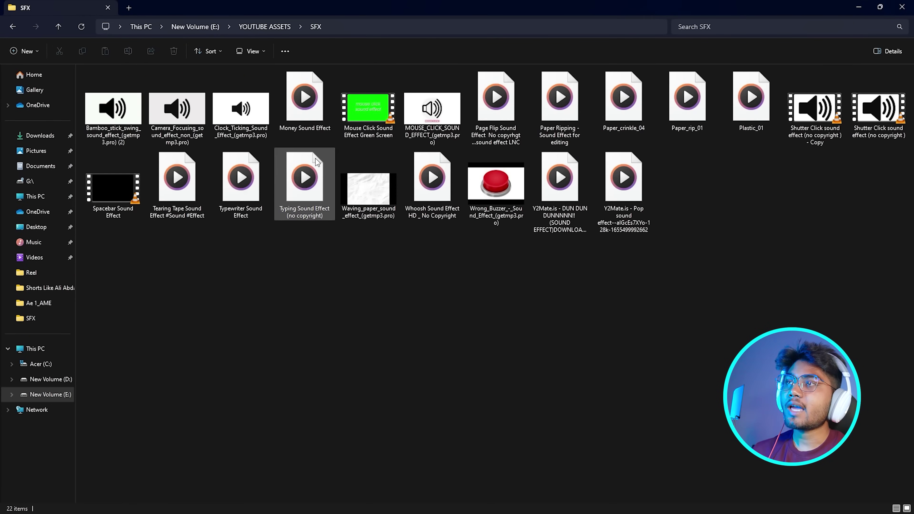
click(13, 26)
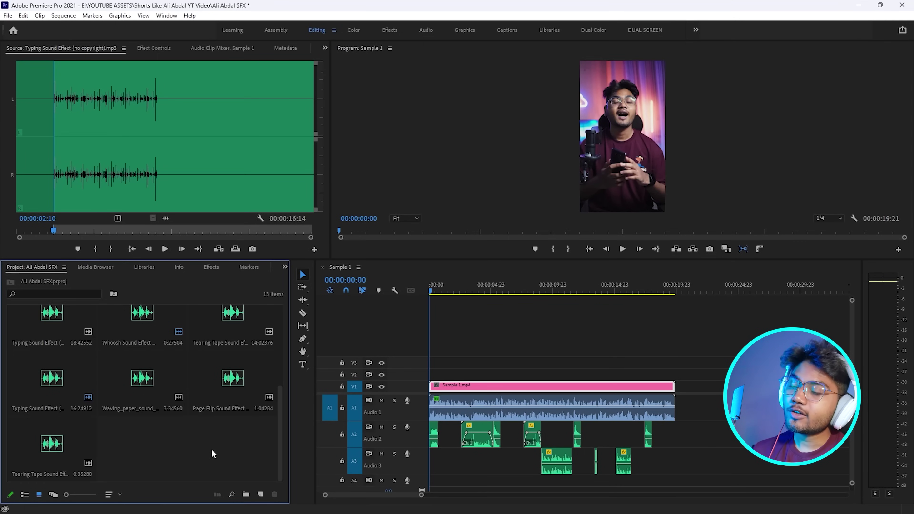
Import the Fragments_AERHEAD music file from the YOUTUBE ASSETS SFX folder into the project
double_click(211, 448)
click(227, 42)
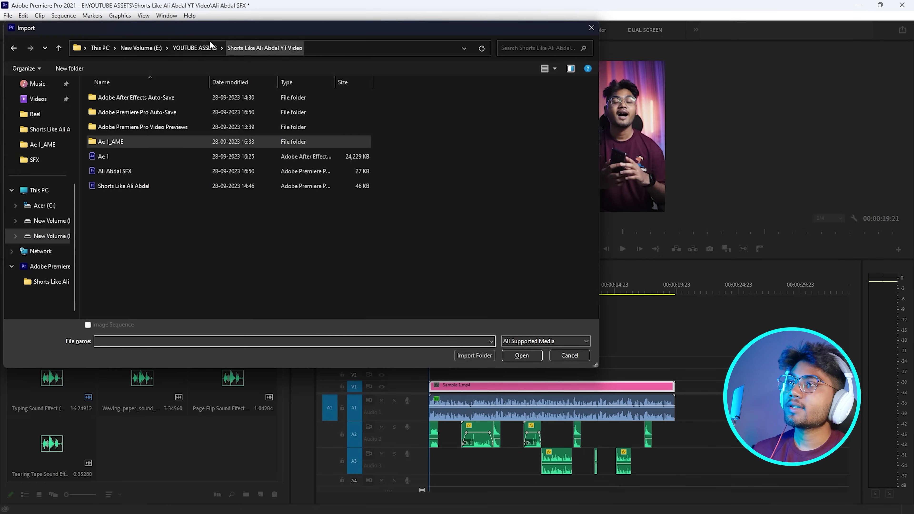
click(204, 45)
double_click(123, 235)
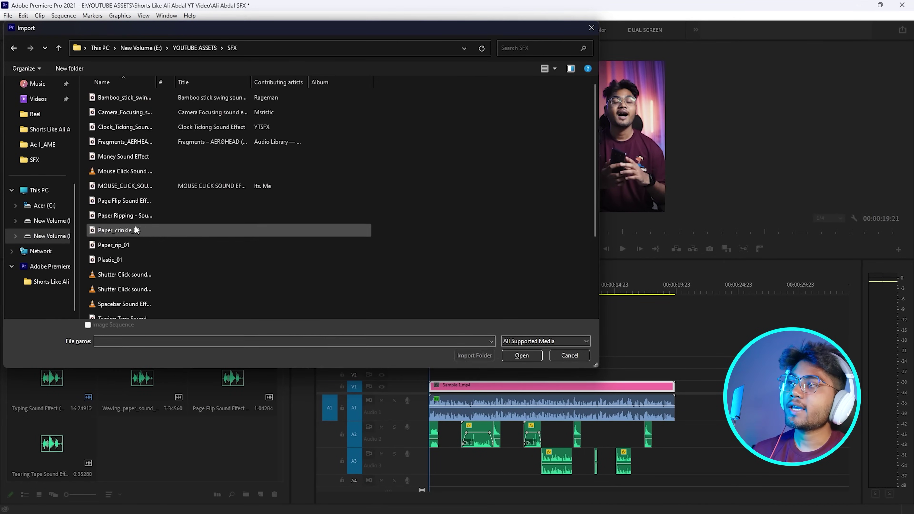
scroll(265, 214, down, 3)
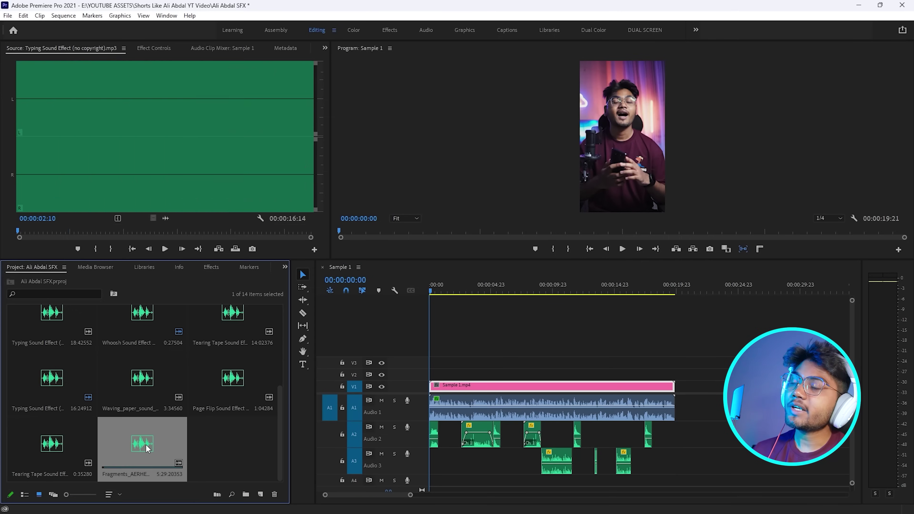
Preview the Fragments_AERHEAD music and place it on A4 from the sequence start, trimmed to the end of Sample 1.mp4
drag(405, 259, 93, 334)
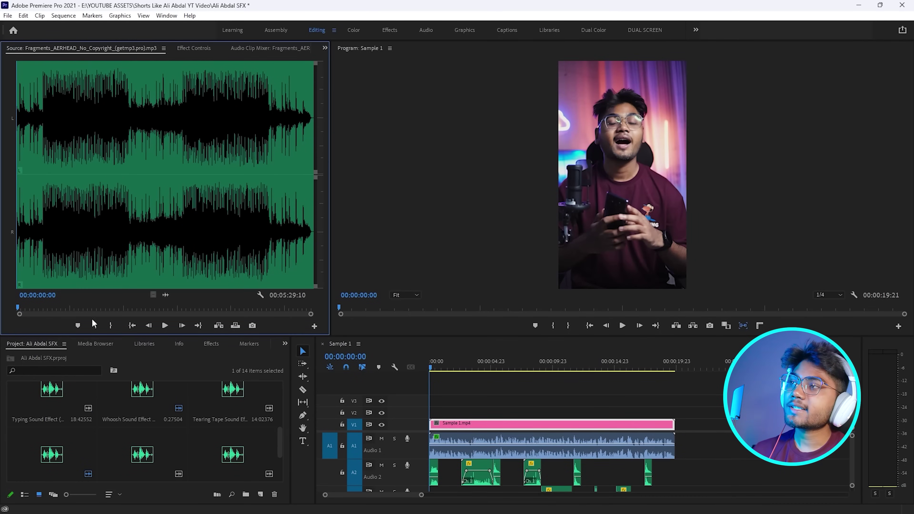
click(164, 326)
drag(191, 335, 215, 248)
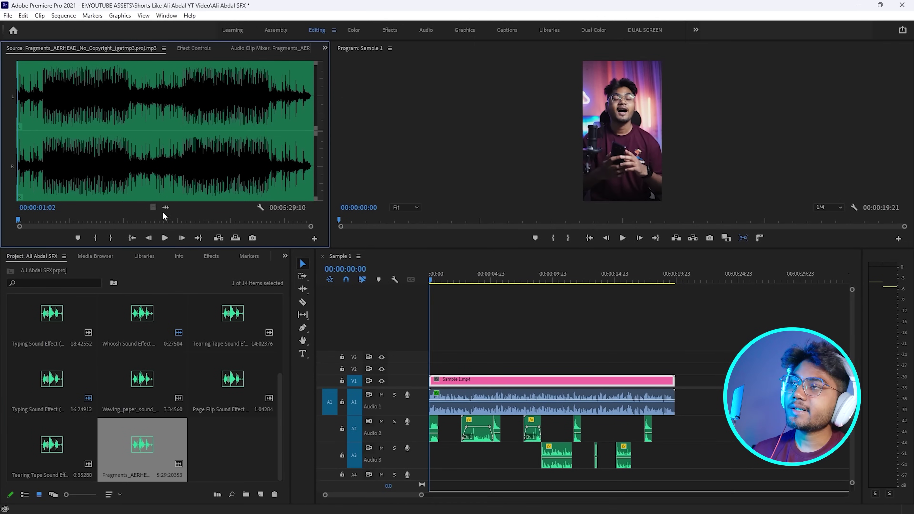
drag(448, 306, 437, 475)
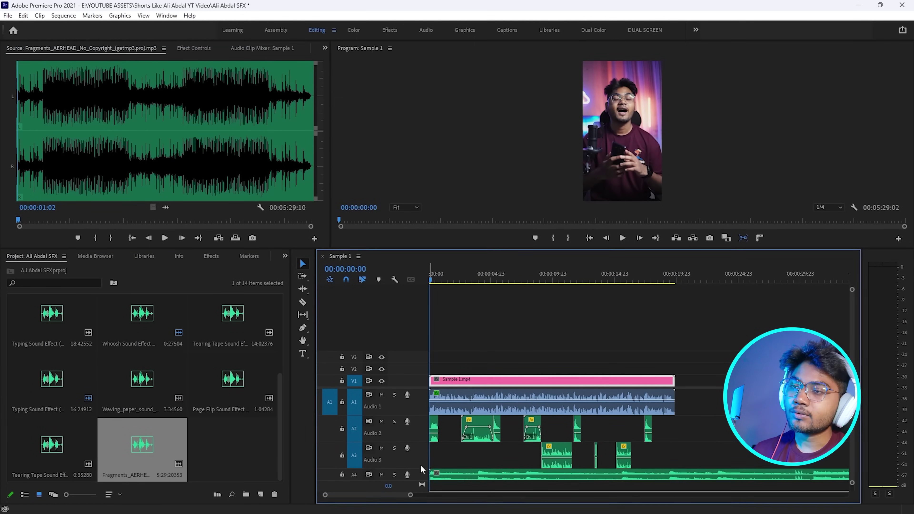
key(c)
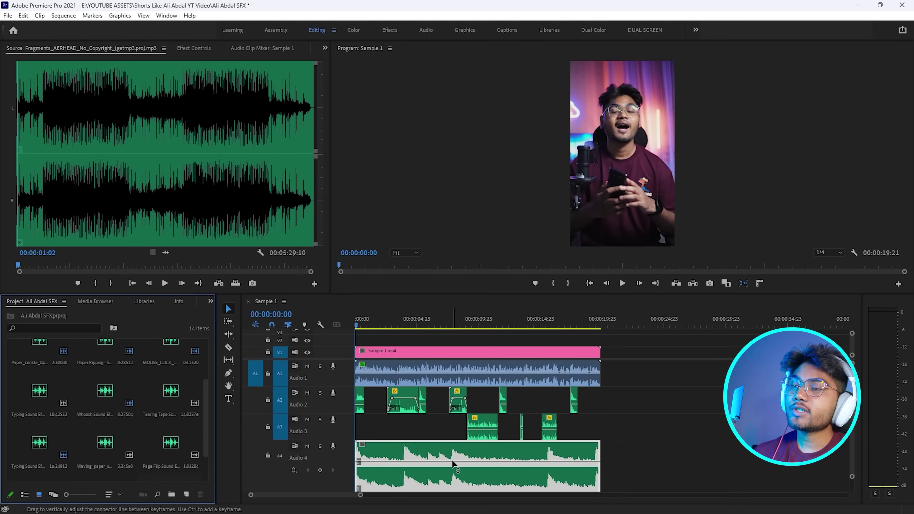
Lower the volume of the music clip on A4 and fade it out from about 00:00:19:01 to its end
drag(453, 461, 454, 474)
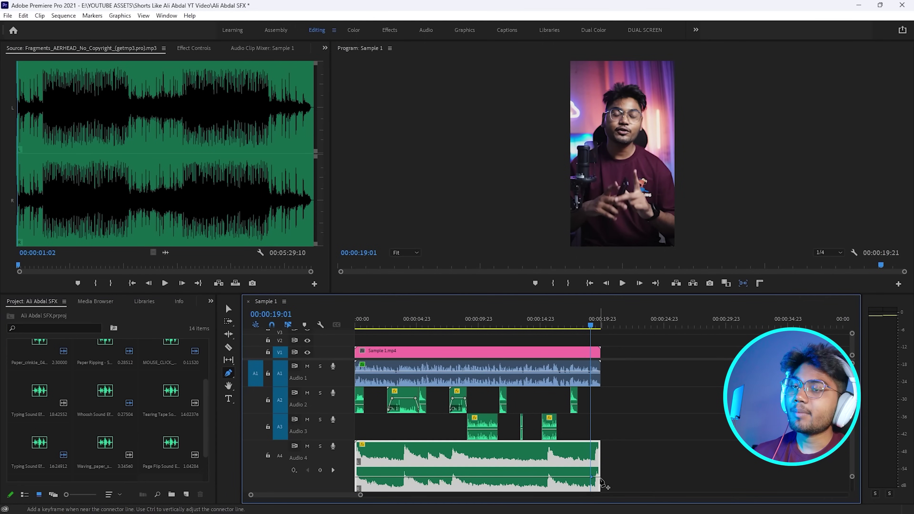
drag(599, 477, 599, 490)
key(v)
click(402, 421)
key(Home)
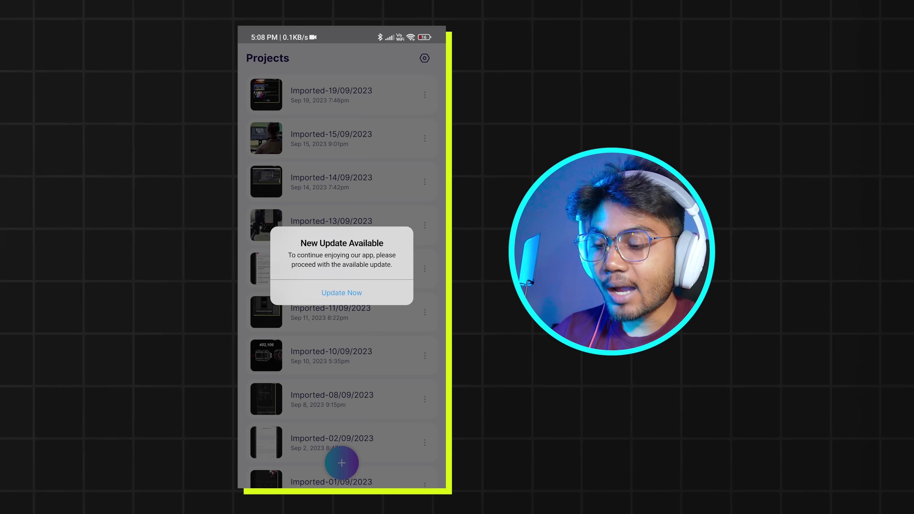
Switch to the mobile captions app and generate auto captions for Sample 1.mp4 with English (India) as the spoken language
drag(444, 371, 338, 373)
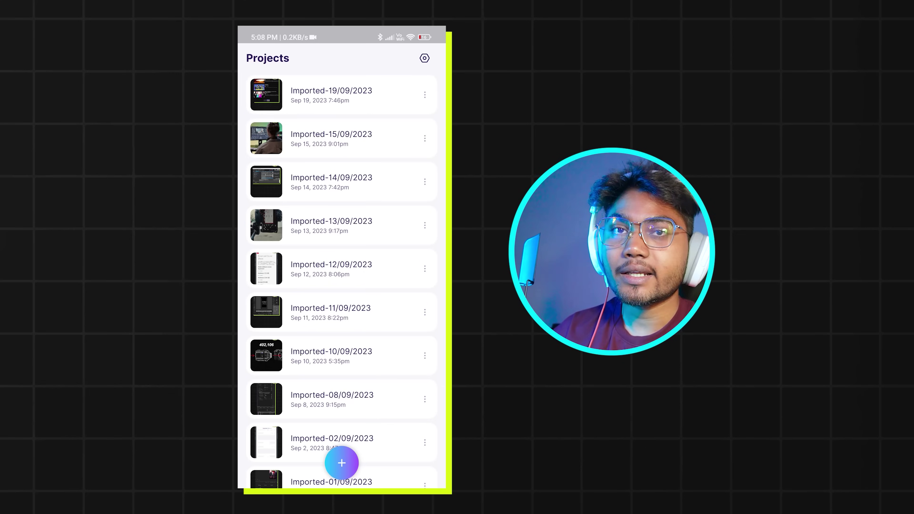
click(341, 463)
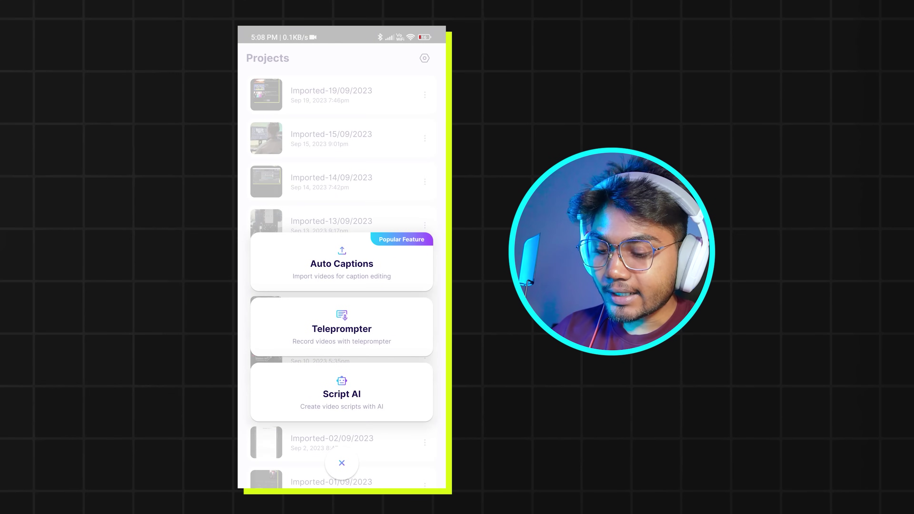
click(341, 261)
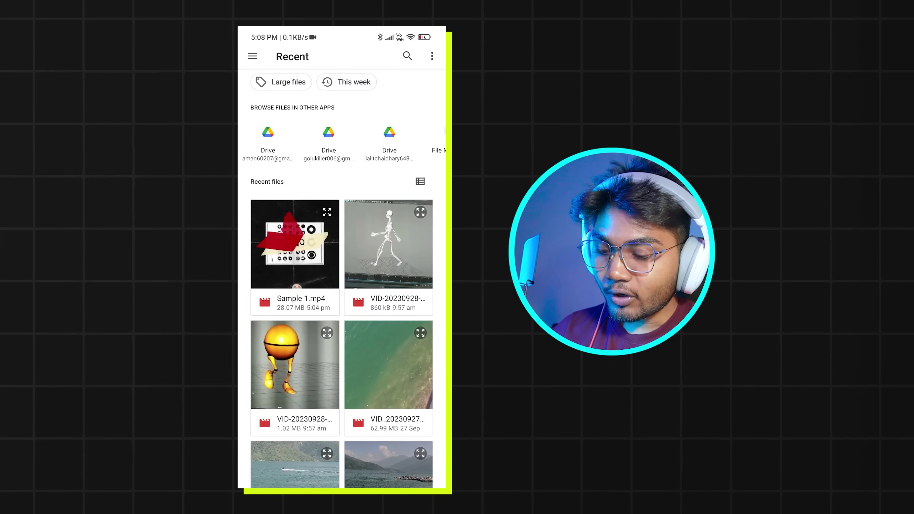
click(295, 248)
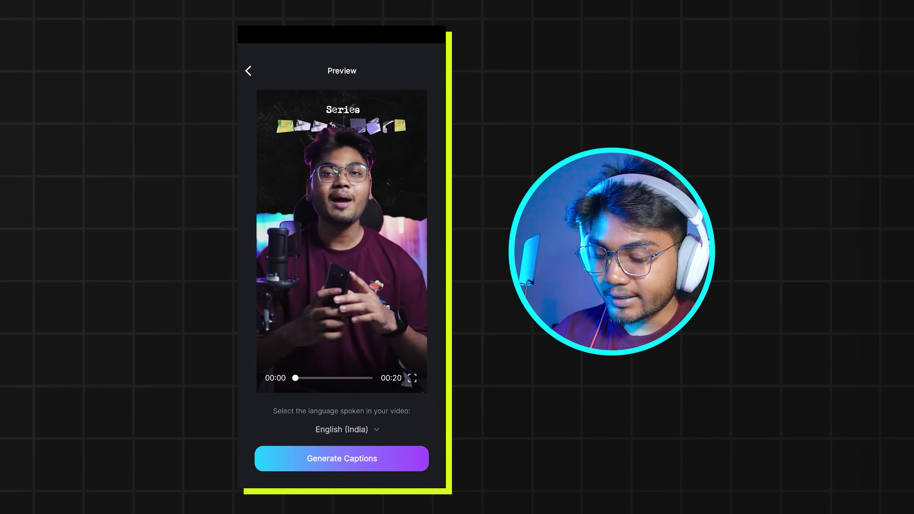
click(352, 464)
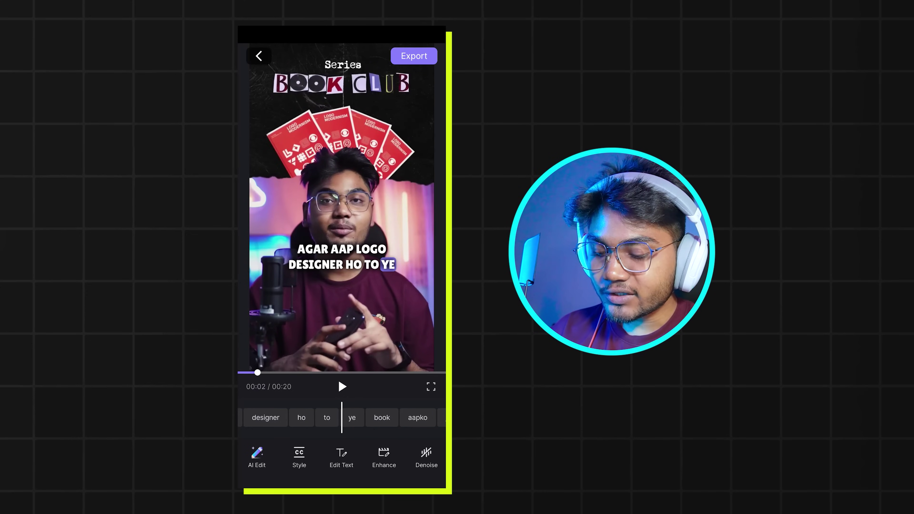
Apply the caption template with dark text on a white box
click(300, 459)
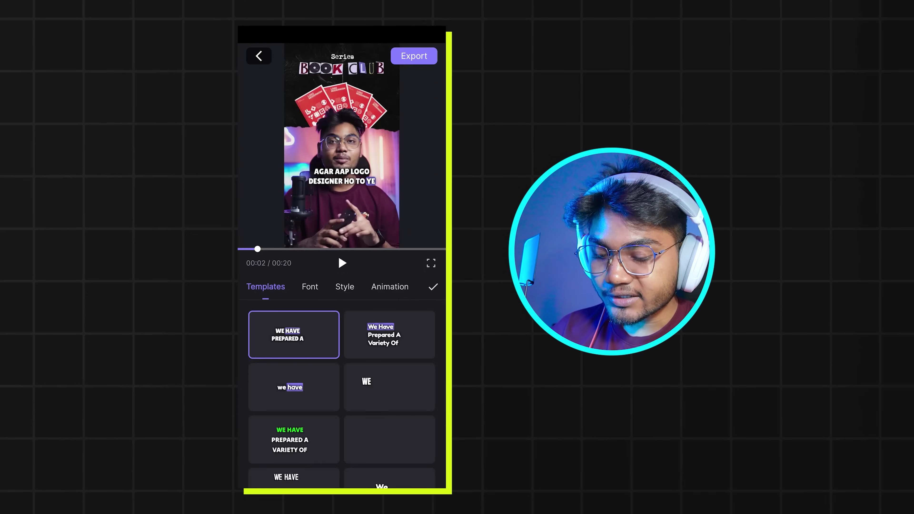
scroll(341, 392, down, 5)
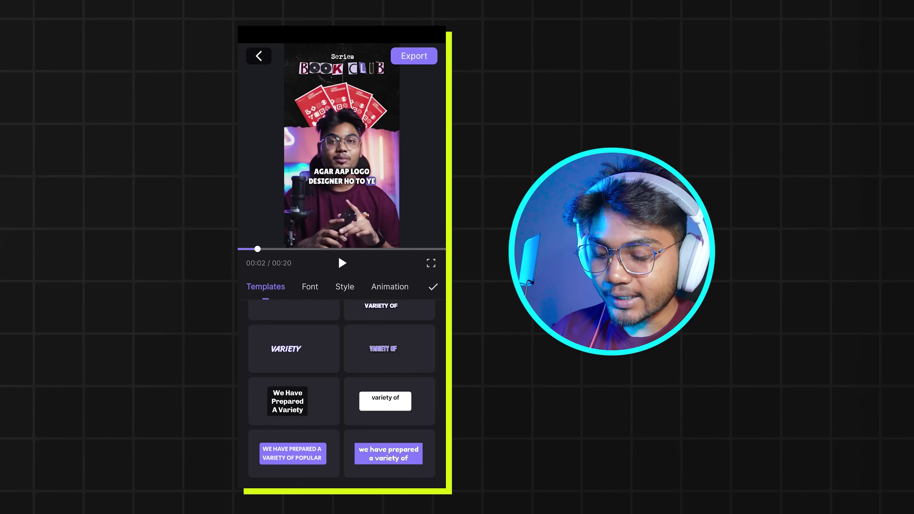
click(385, 400)
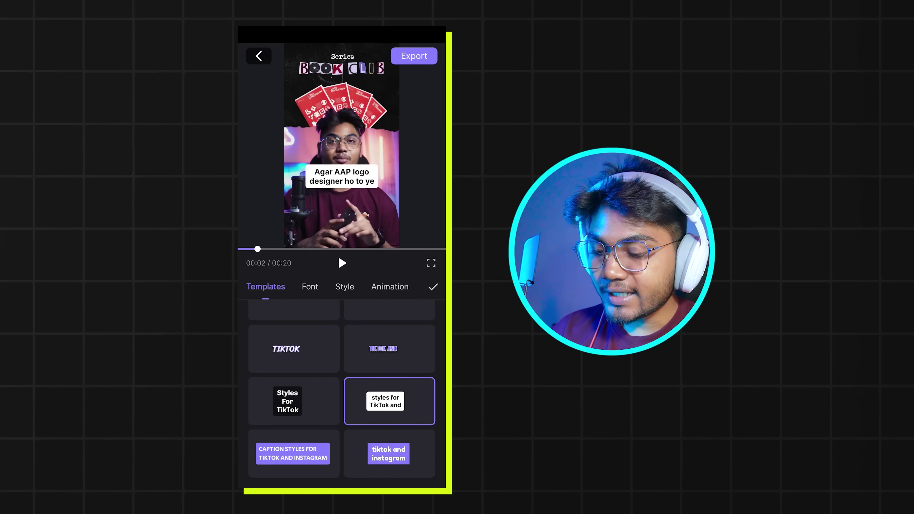
Set the caption font to Montserrat and limit the captions to one line
click(309, 286)
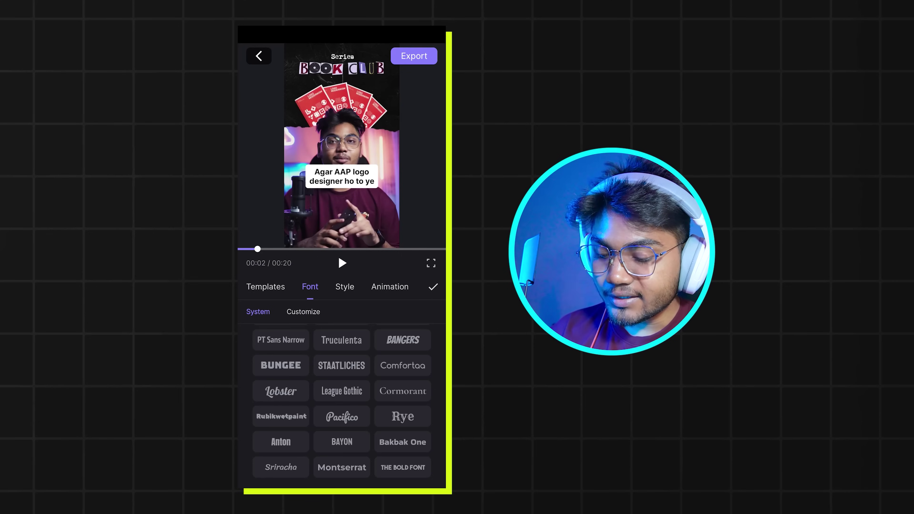
click(349, 467)
click(344, 286)
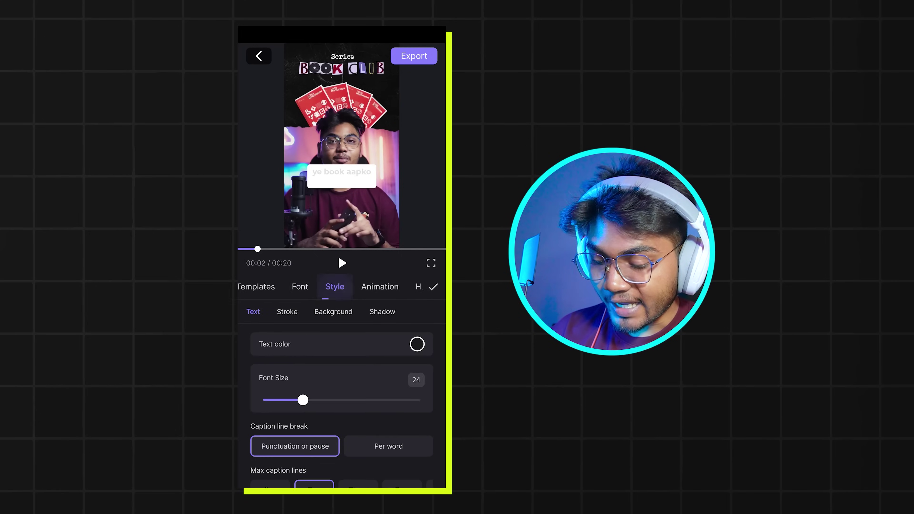
scroll(341, 406, down, 2)
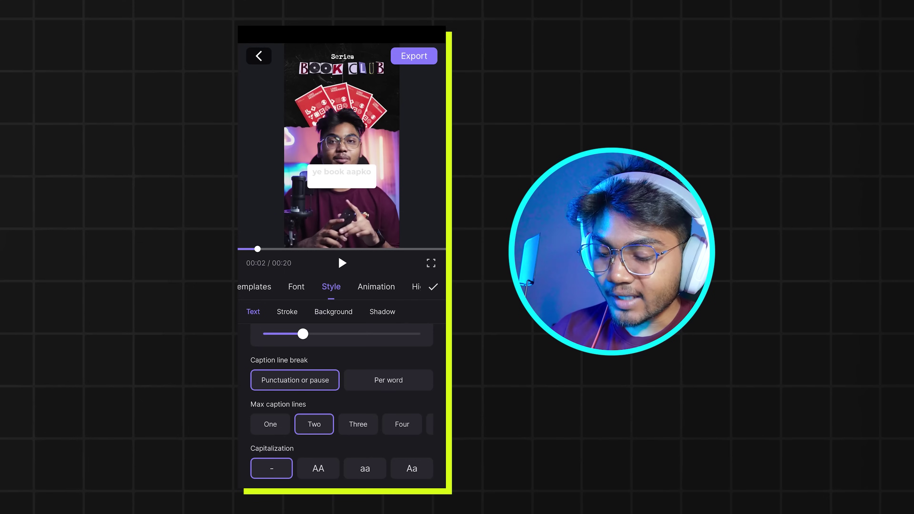
click(274, 423)
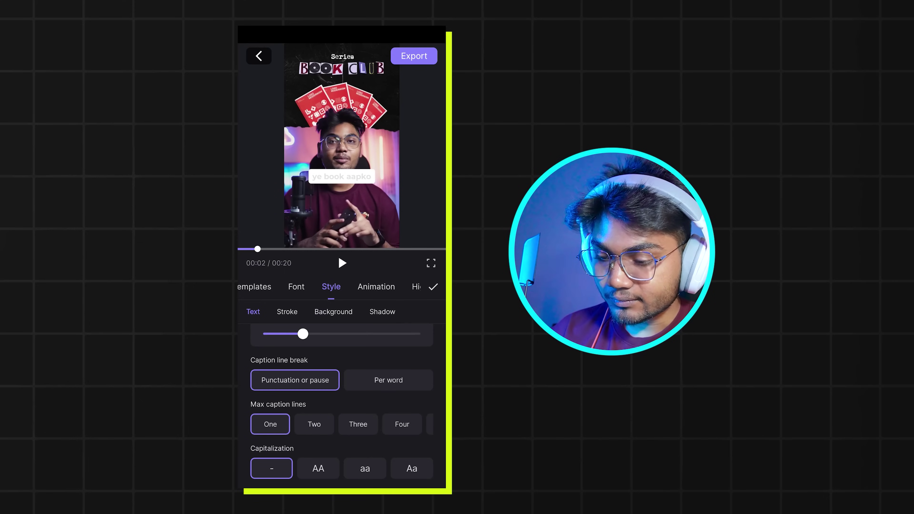